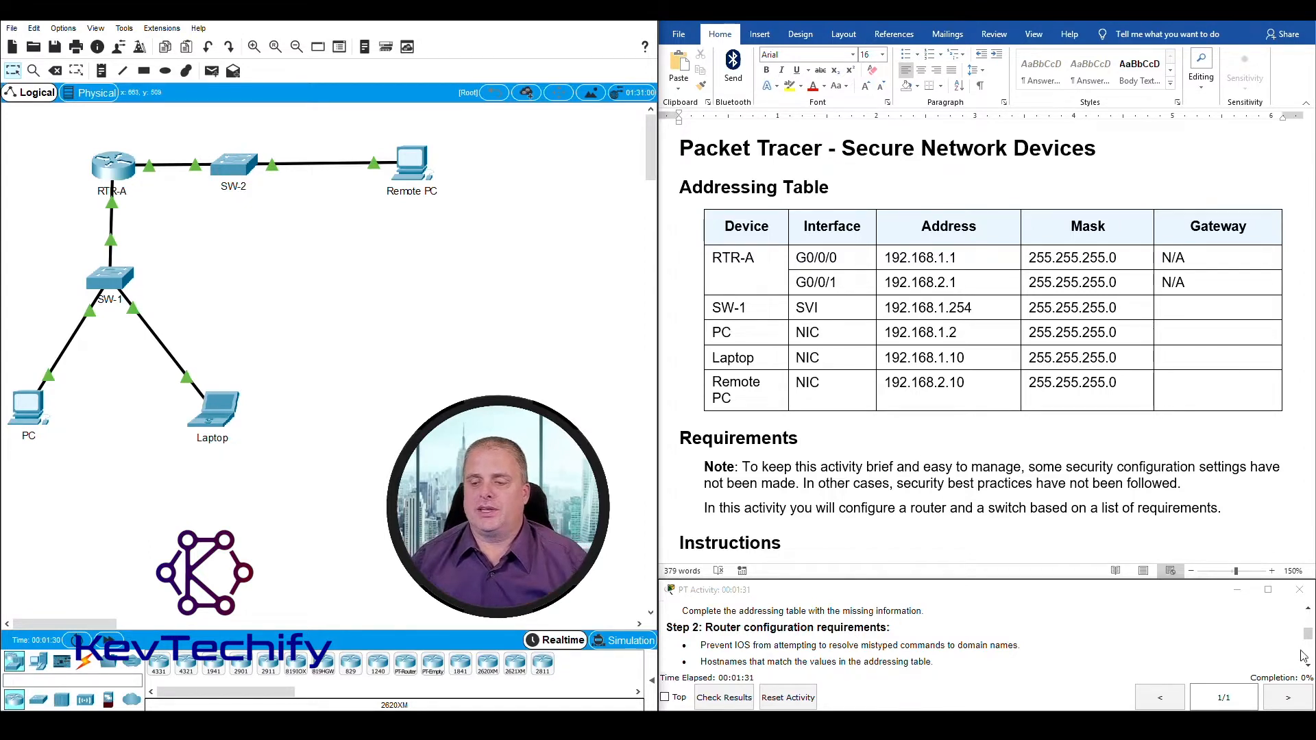
Step: Review the blank Gateway cells in the addressing table, the requirements note and the Step 1 instruction on documenting the network
scroll(1302, 656, up, 5)
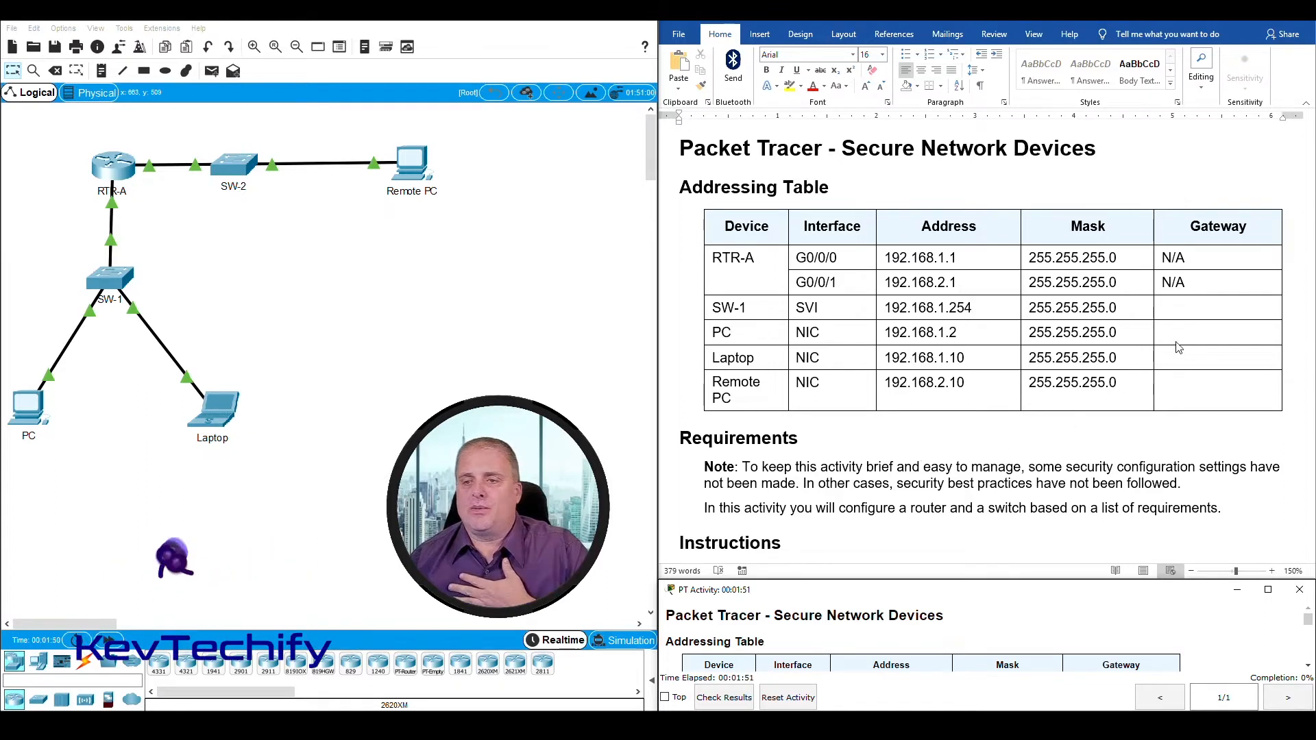
click(1173, 308)
click(1175, 332)
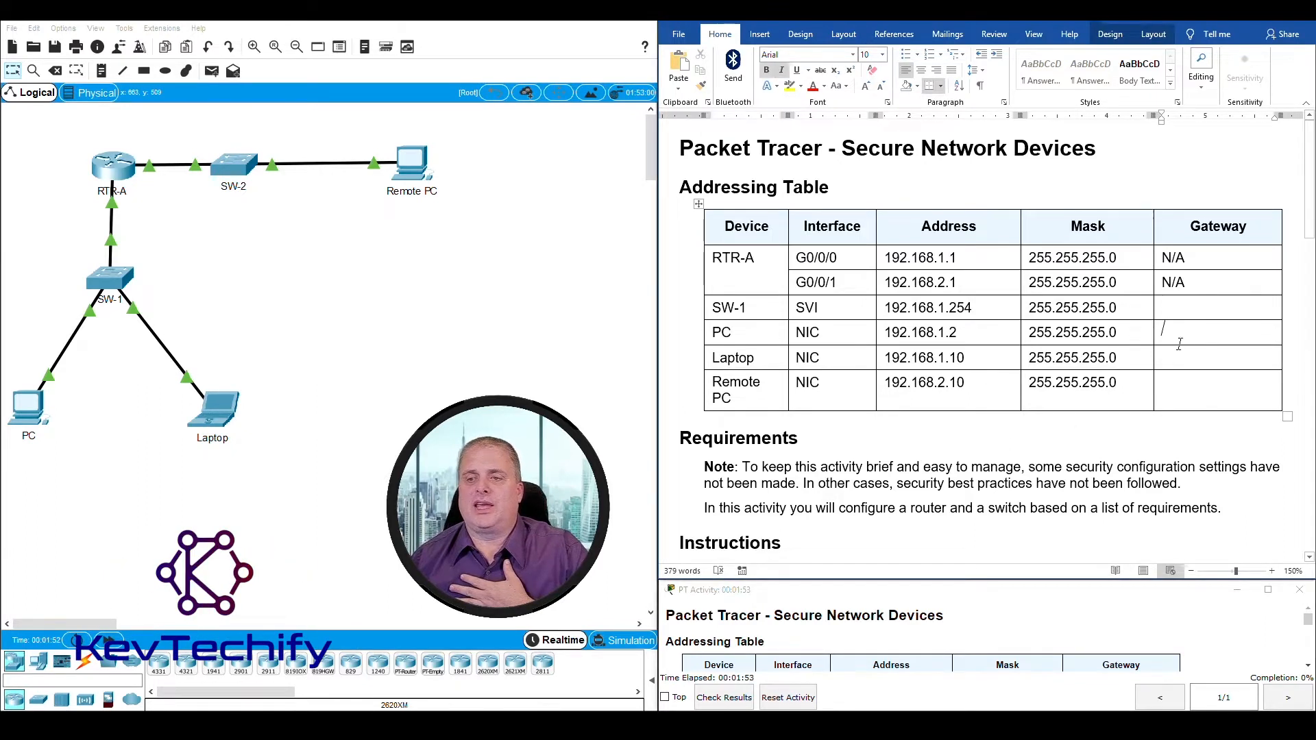
click(1181, 360)
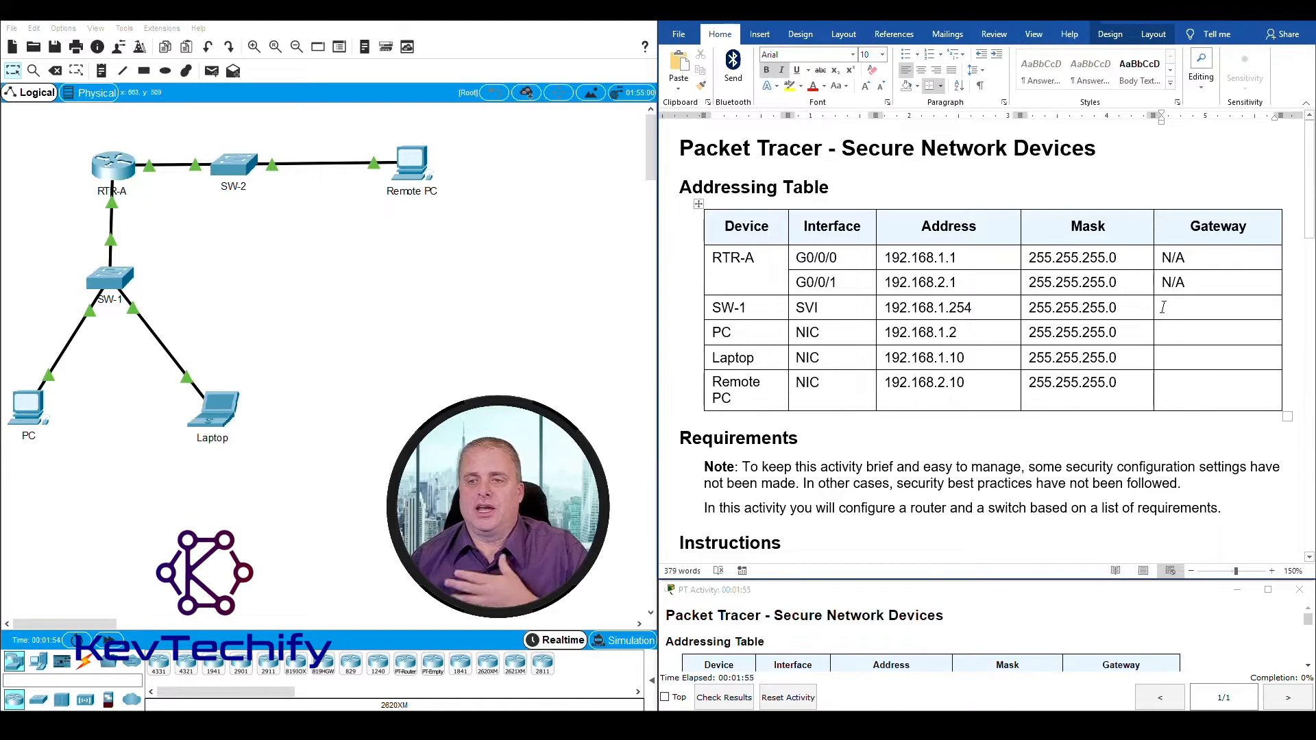
drag(1163, 307, 1202, 393)
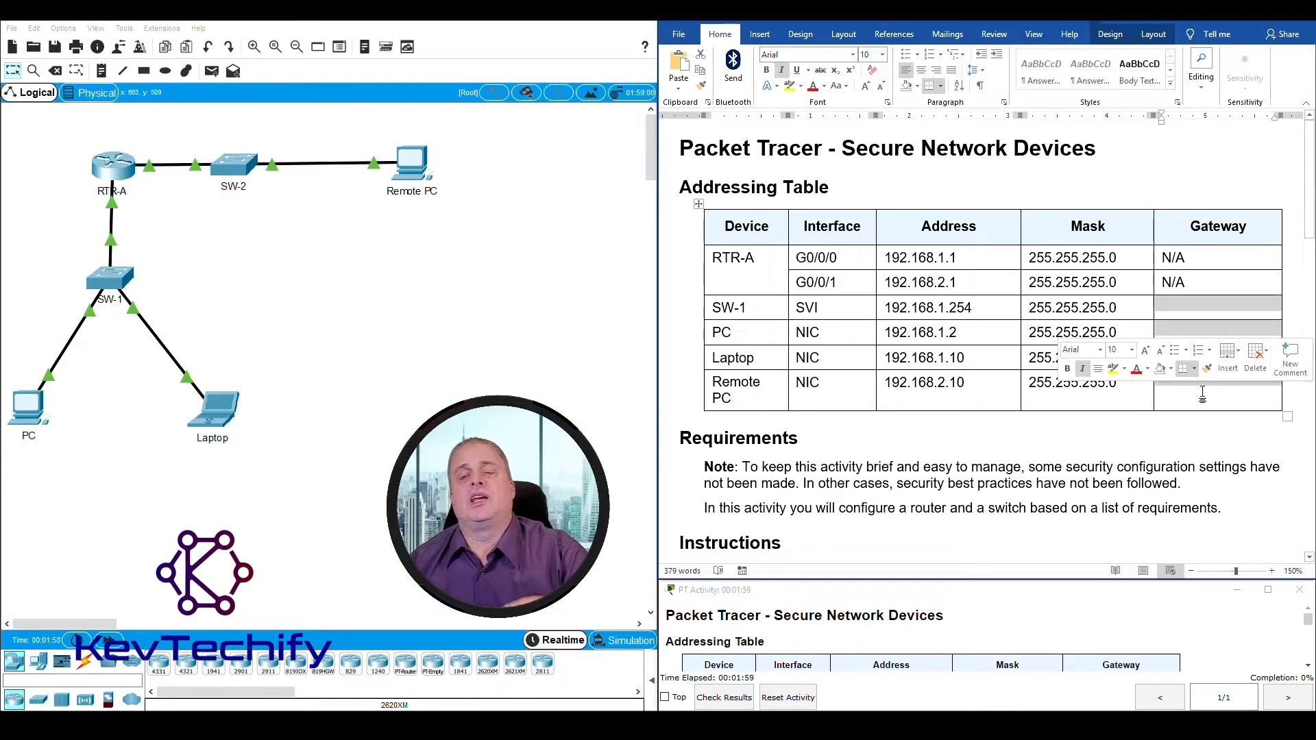
click(1202, 393)
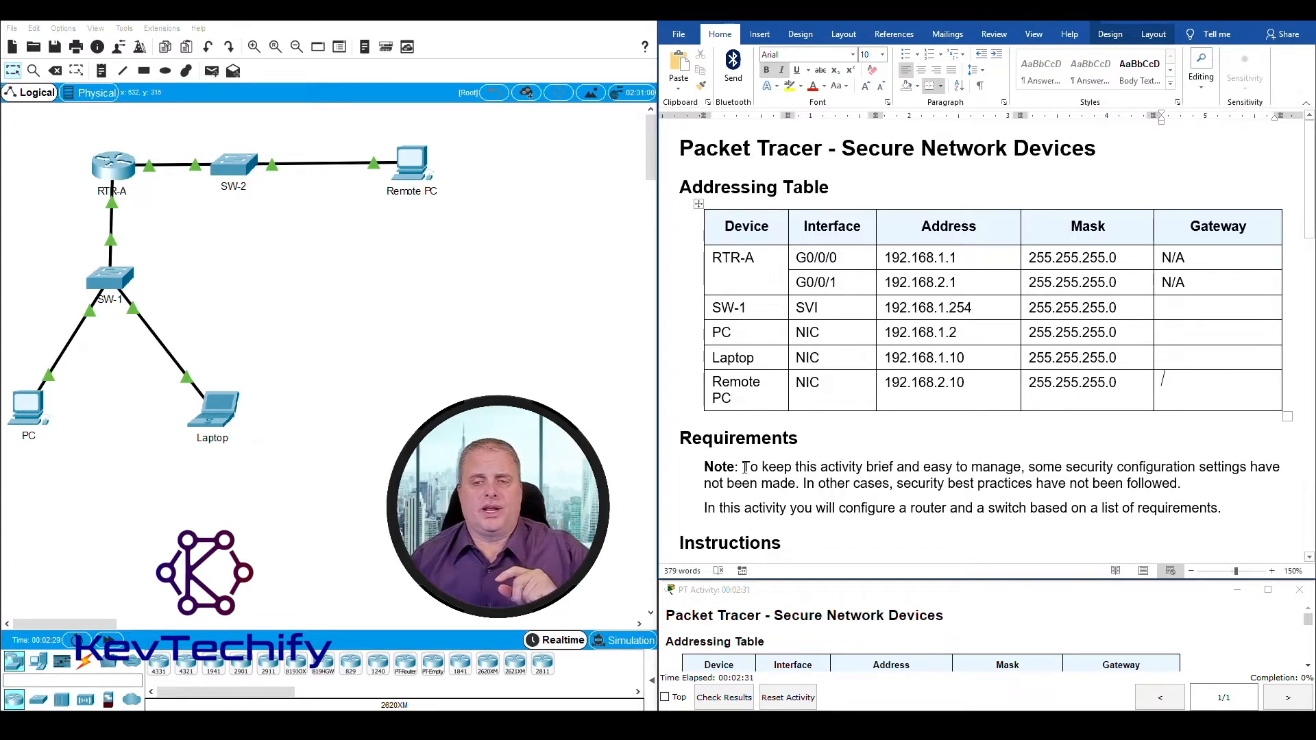
click(745, 466)
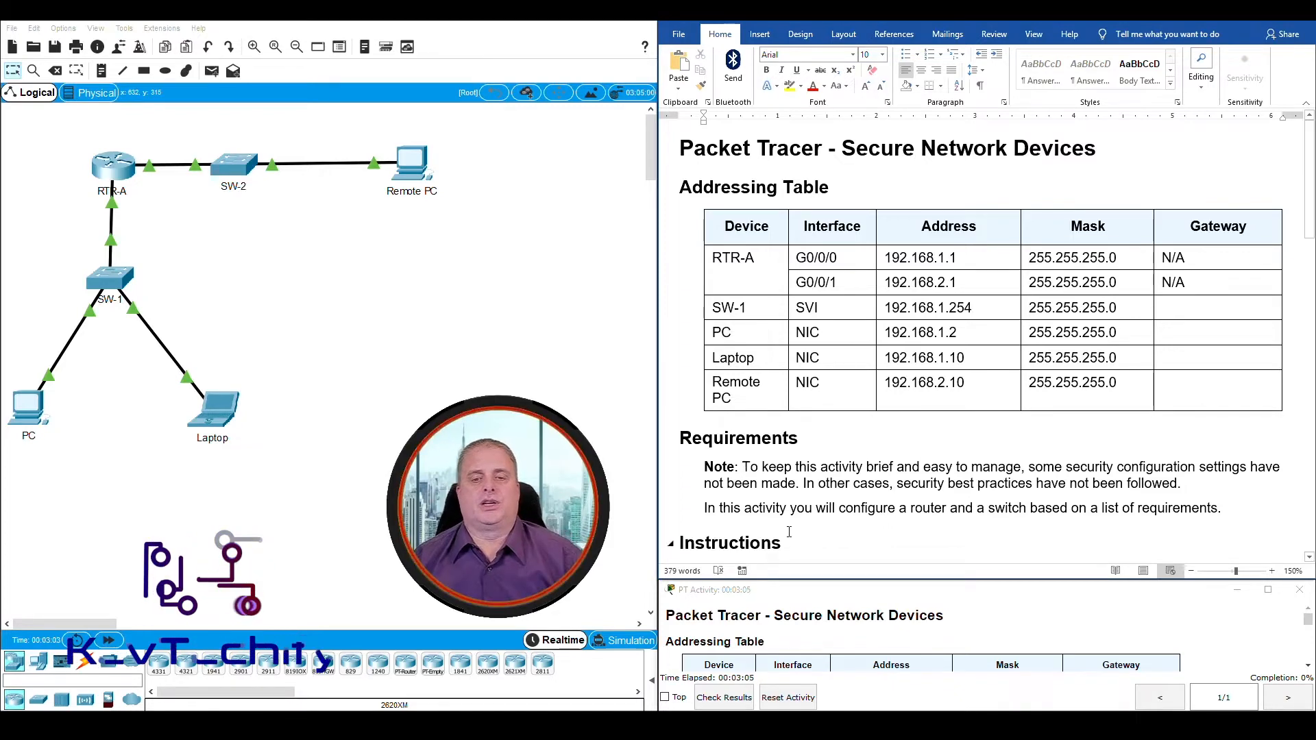
scroll(823, 471, down, 5)
scroll(823, 472, down, 1)
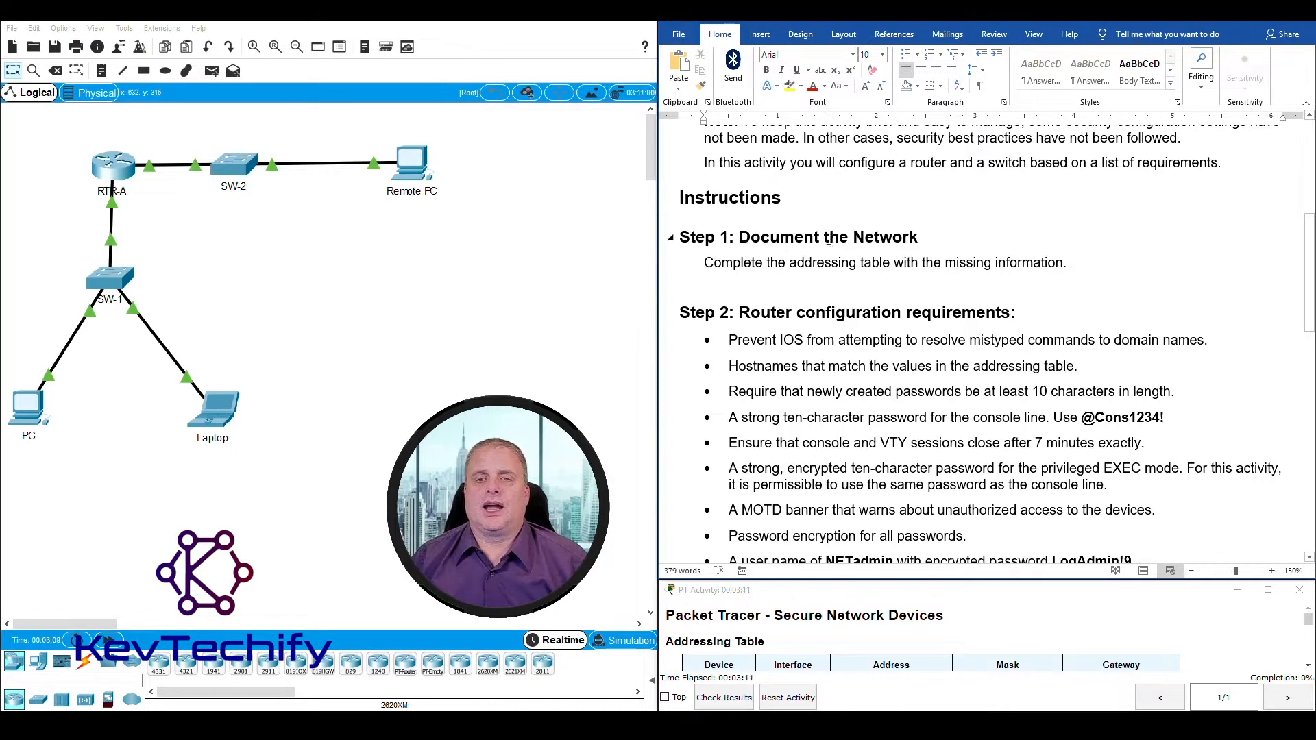
drag(706, 267, 1061, 267)
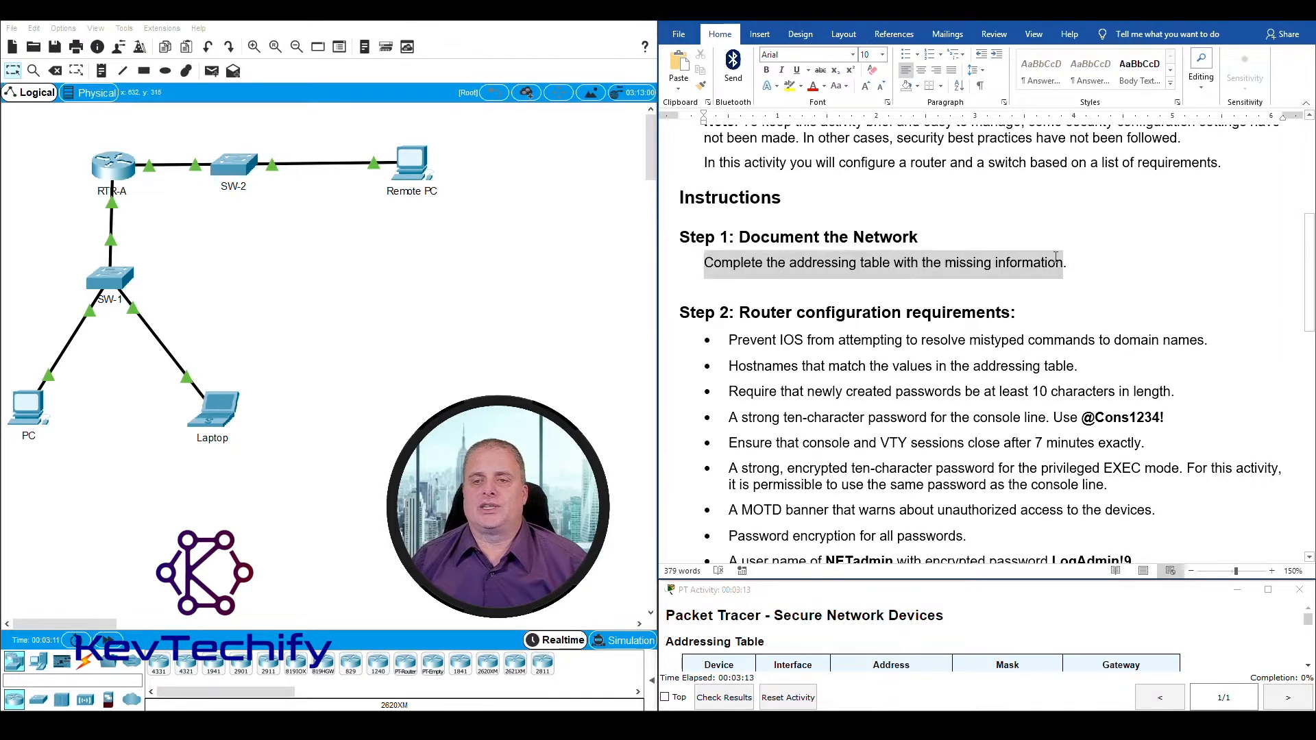
scroll(1026, 298, up, 7)
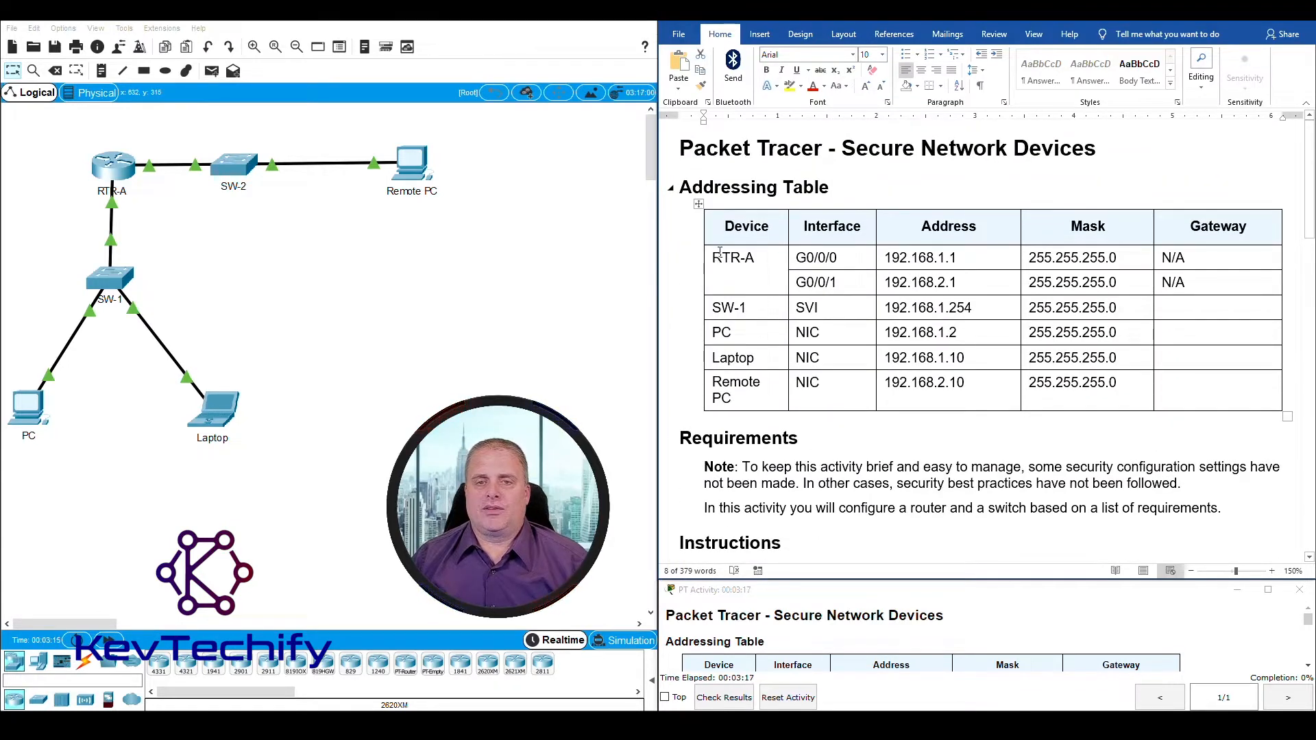
Step: Examine the RTR-A and SW-1 rows of the addressing table and identify the RTR-A interface and address facing SW-1
mouse_move(708, 261)
mouse_down()
mouse_move(1061, 263)
mouse_move(1143, 279)
mouse_up()
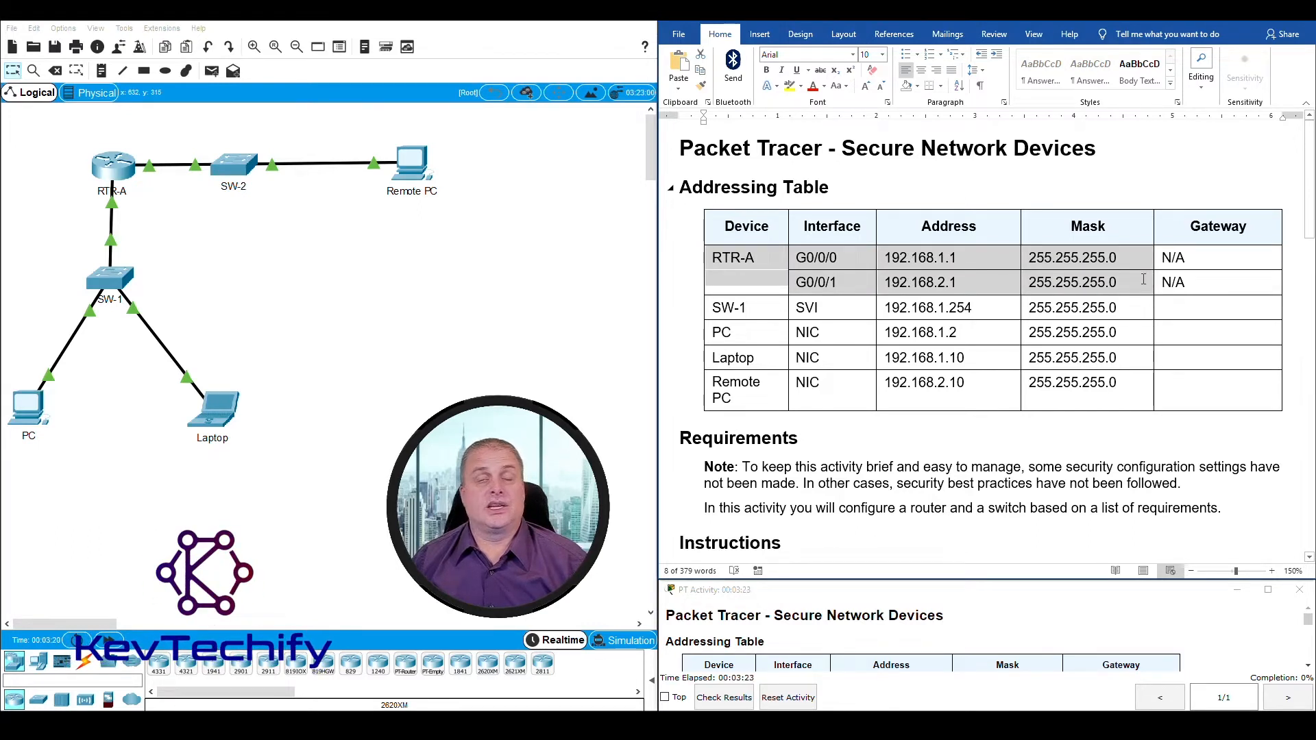
drag(1143, 280, 1179, 281)
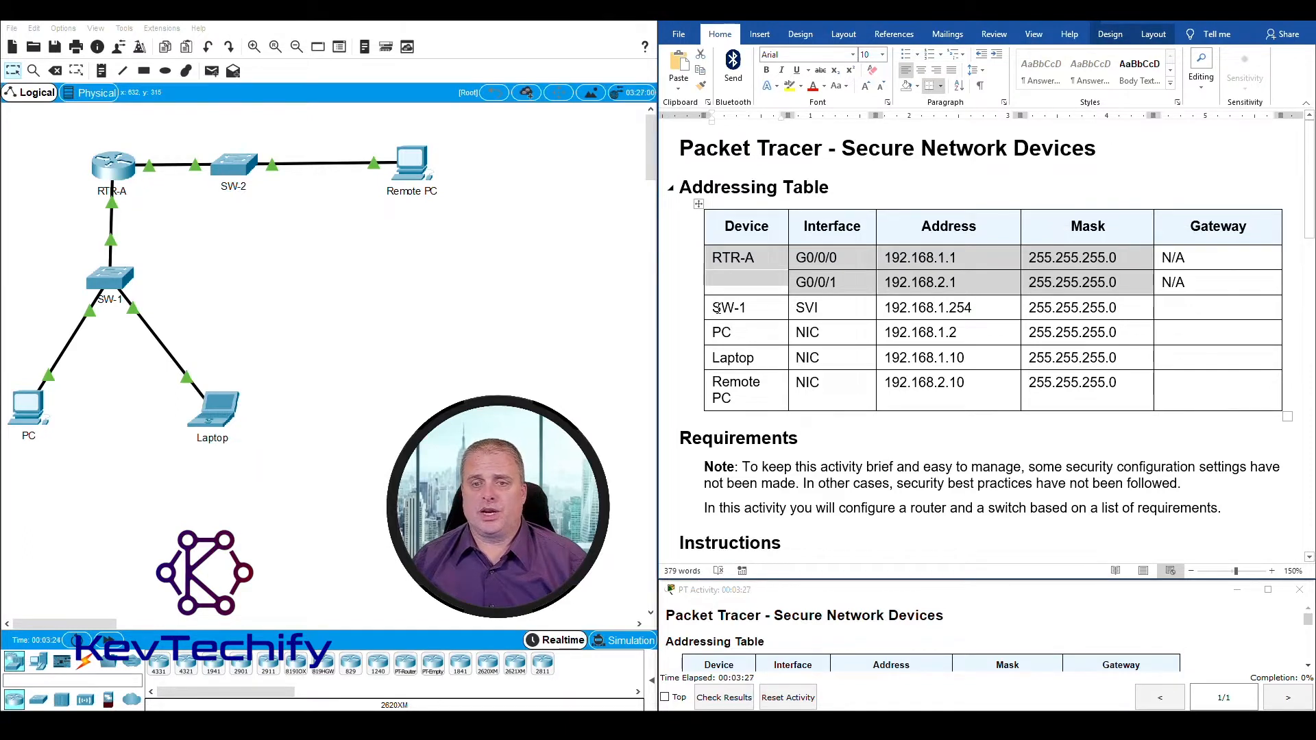
drag(717, 308, 811, 310)
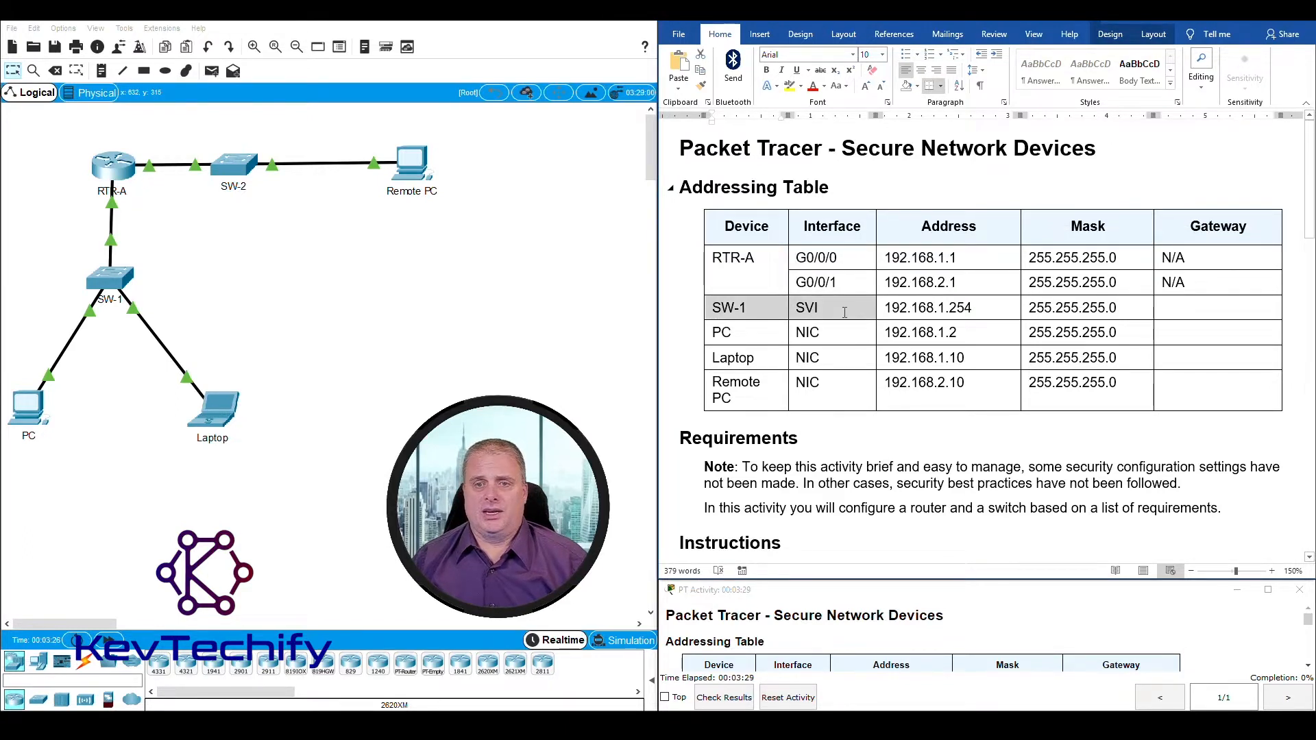
drag(855, 310, 1103, 308)
click(1185, 308)
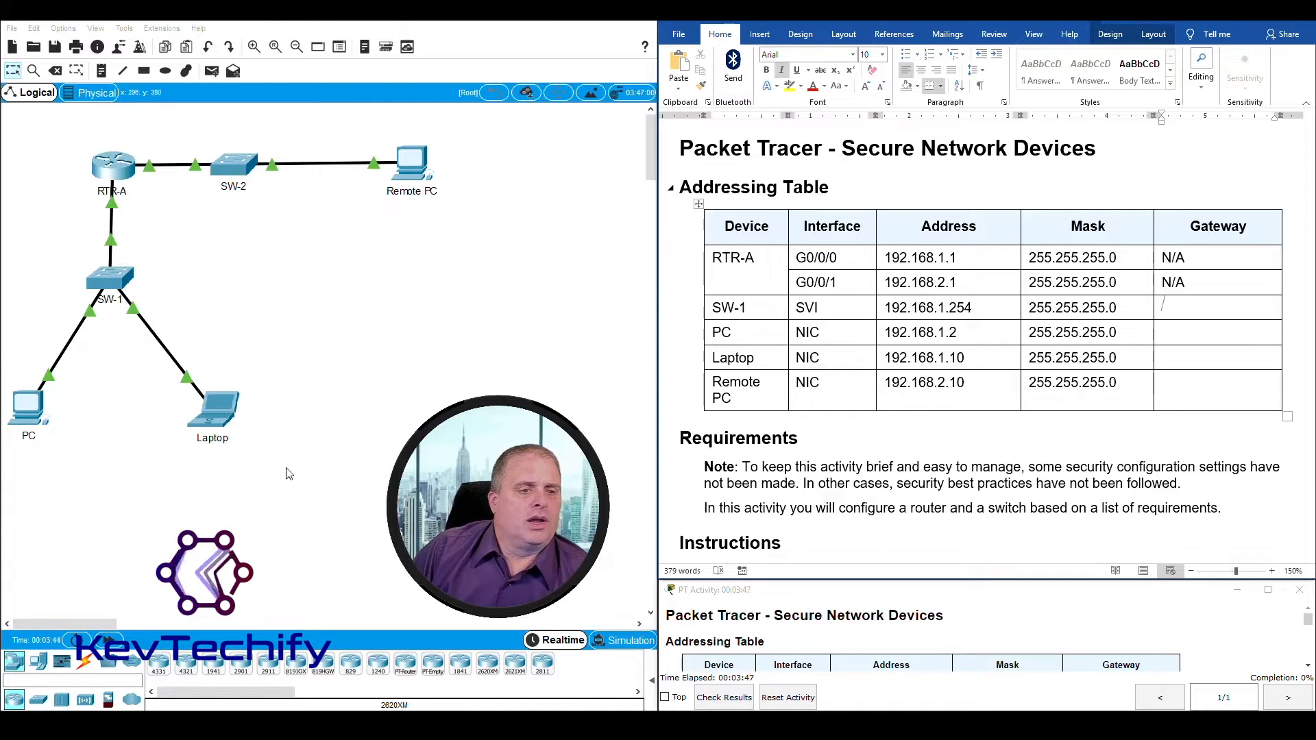
drag(255, 450, 12, 199)
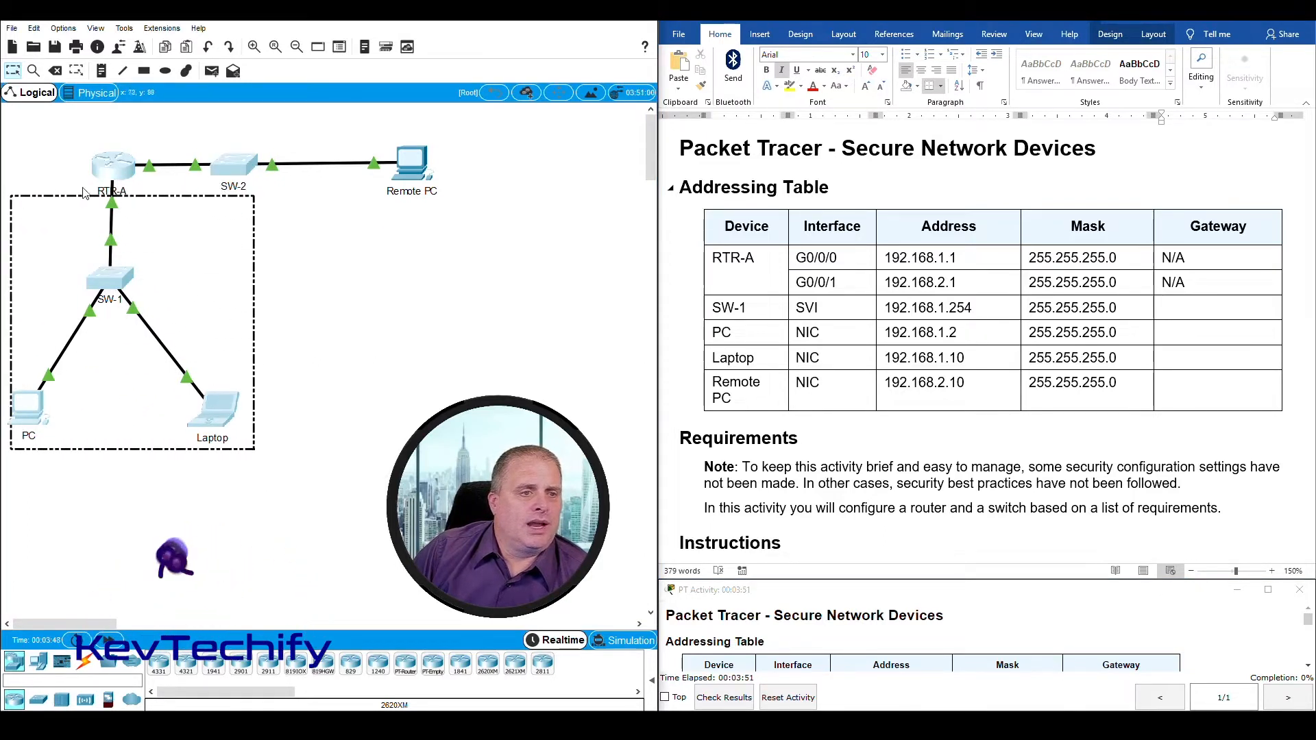
click(111, 194)
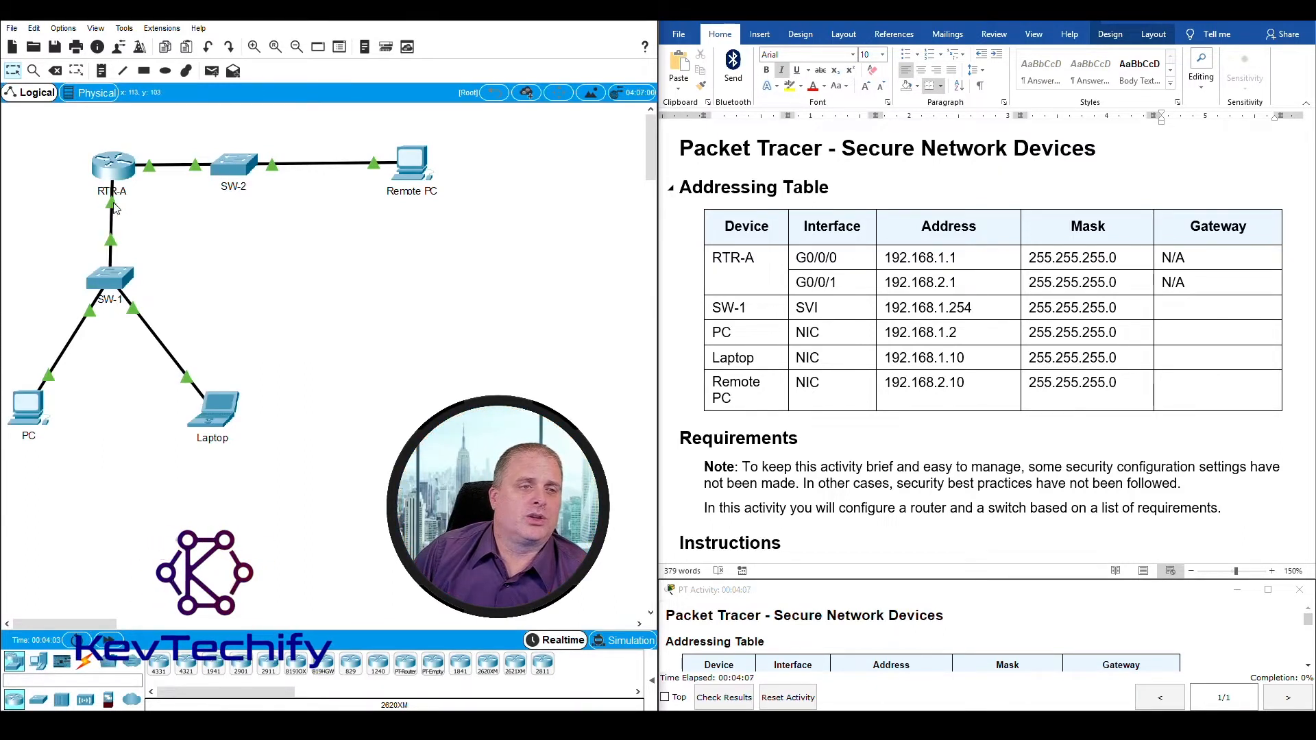
mouse_move(111, 206)
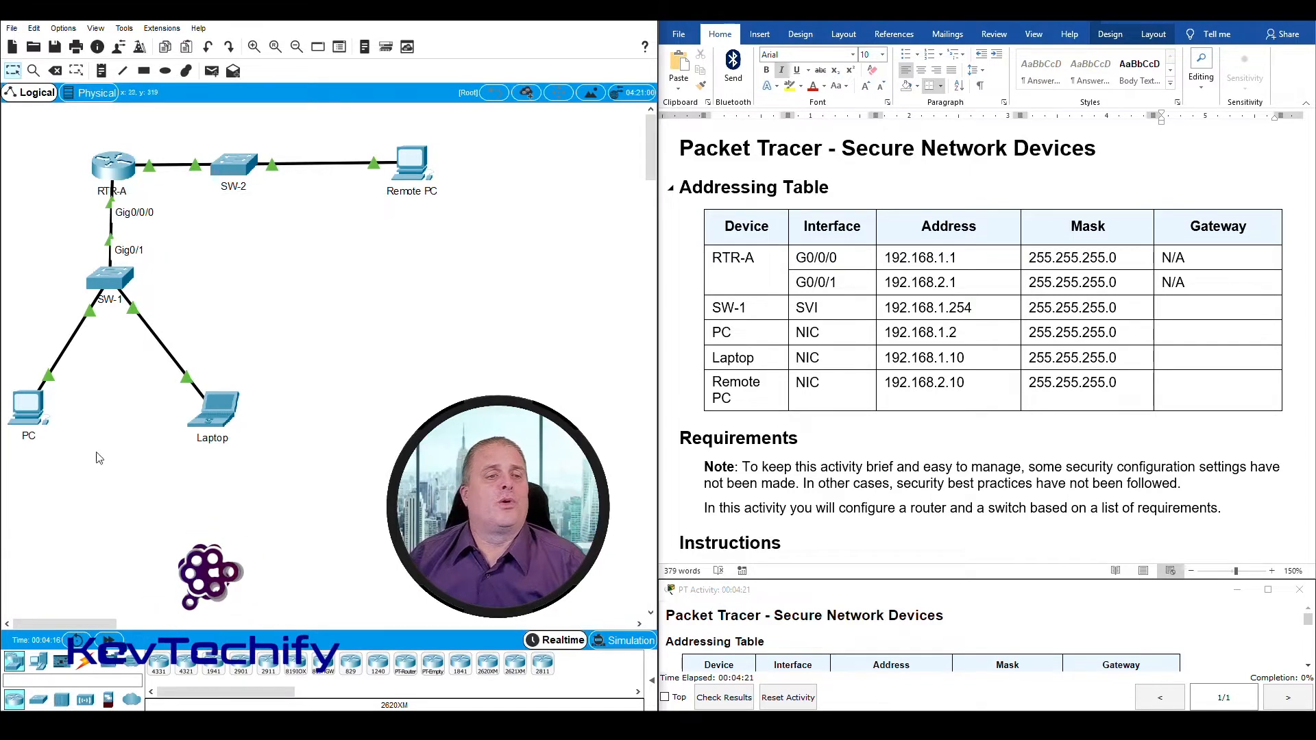
click(811, 247)
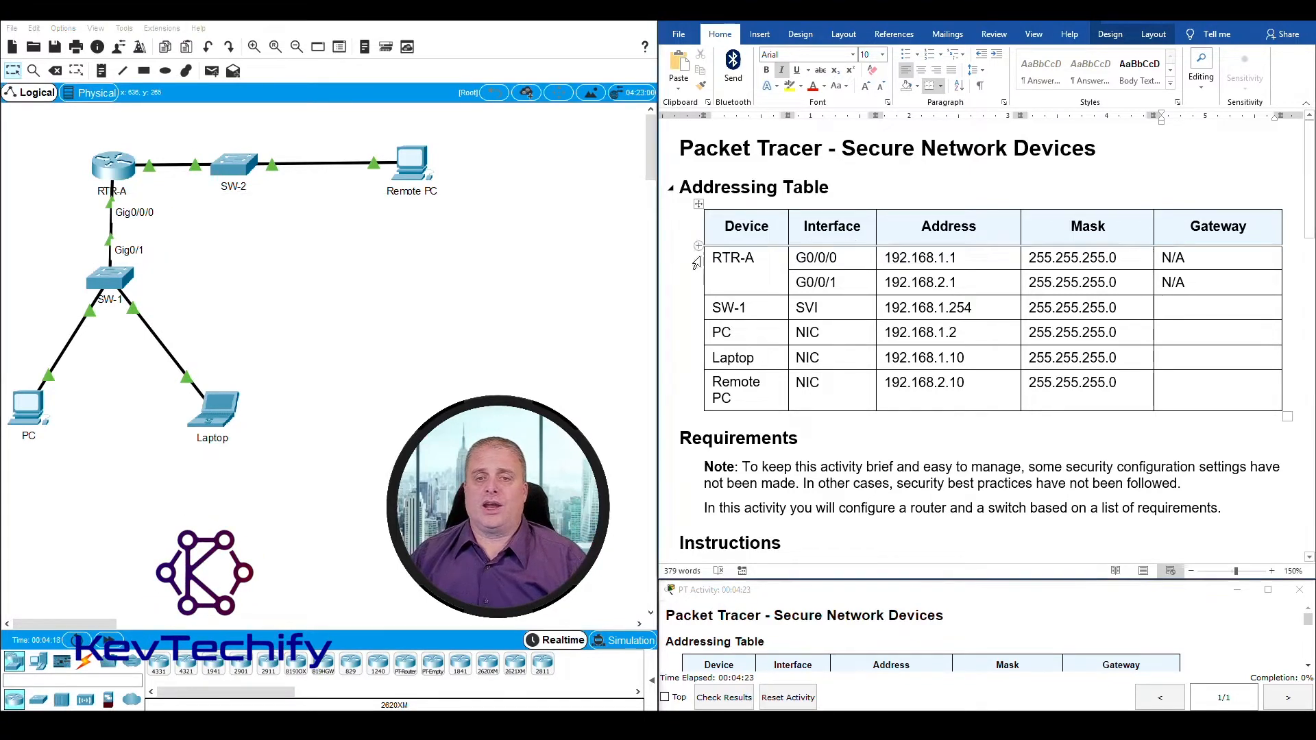
drag(713, 257, 945, 258)
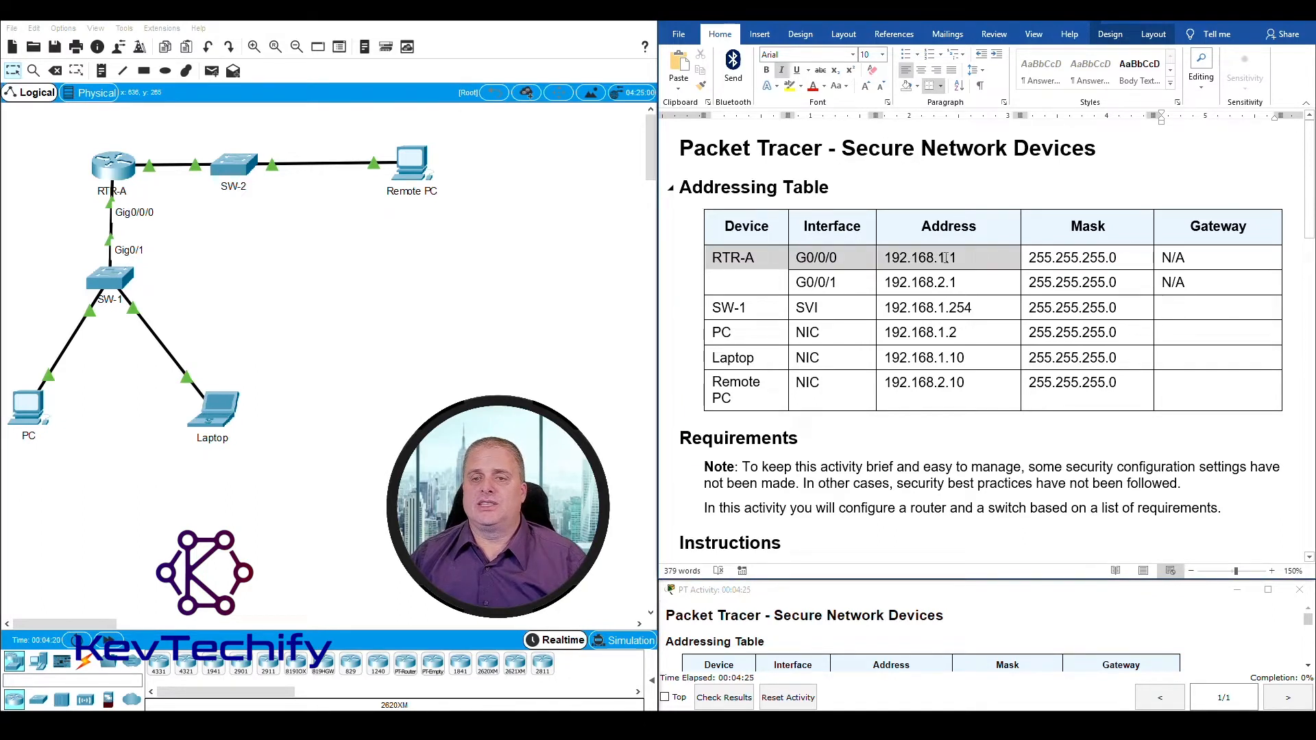
click(919, 257)
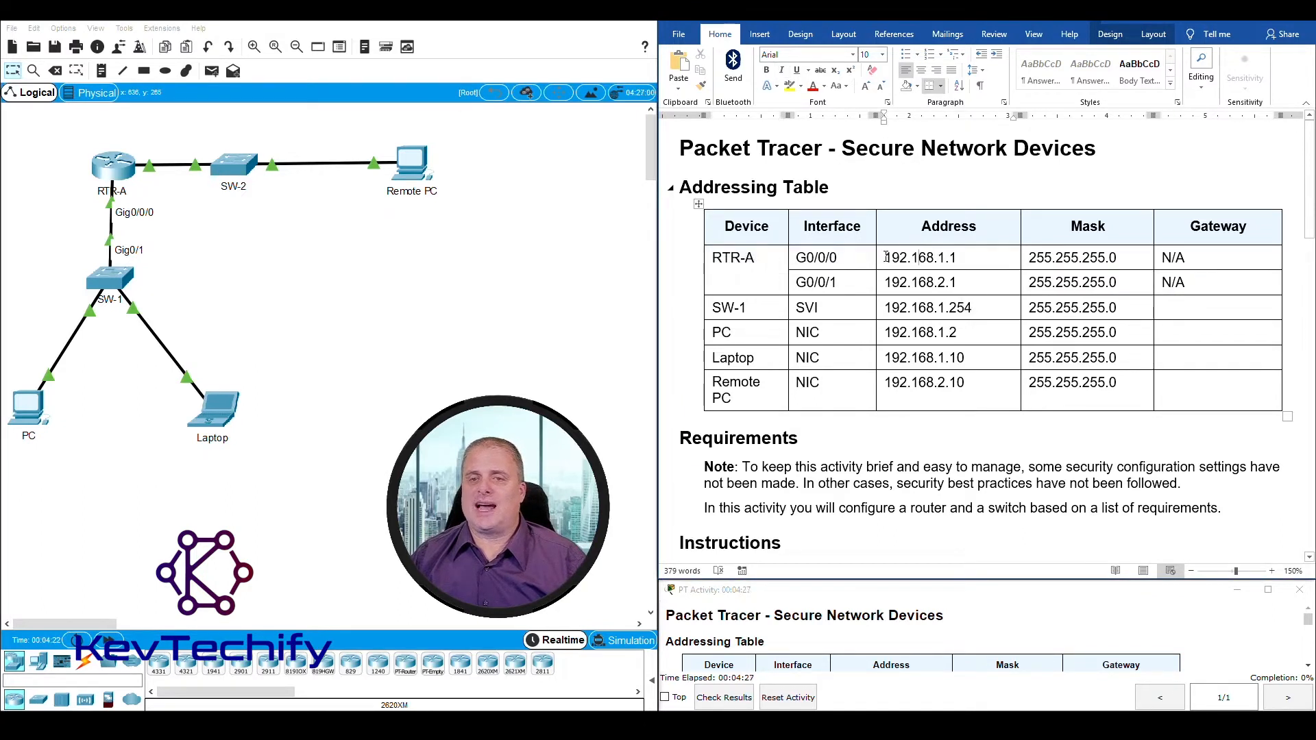
drag(887, 258, 960, 257)
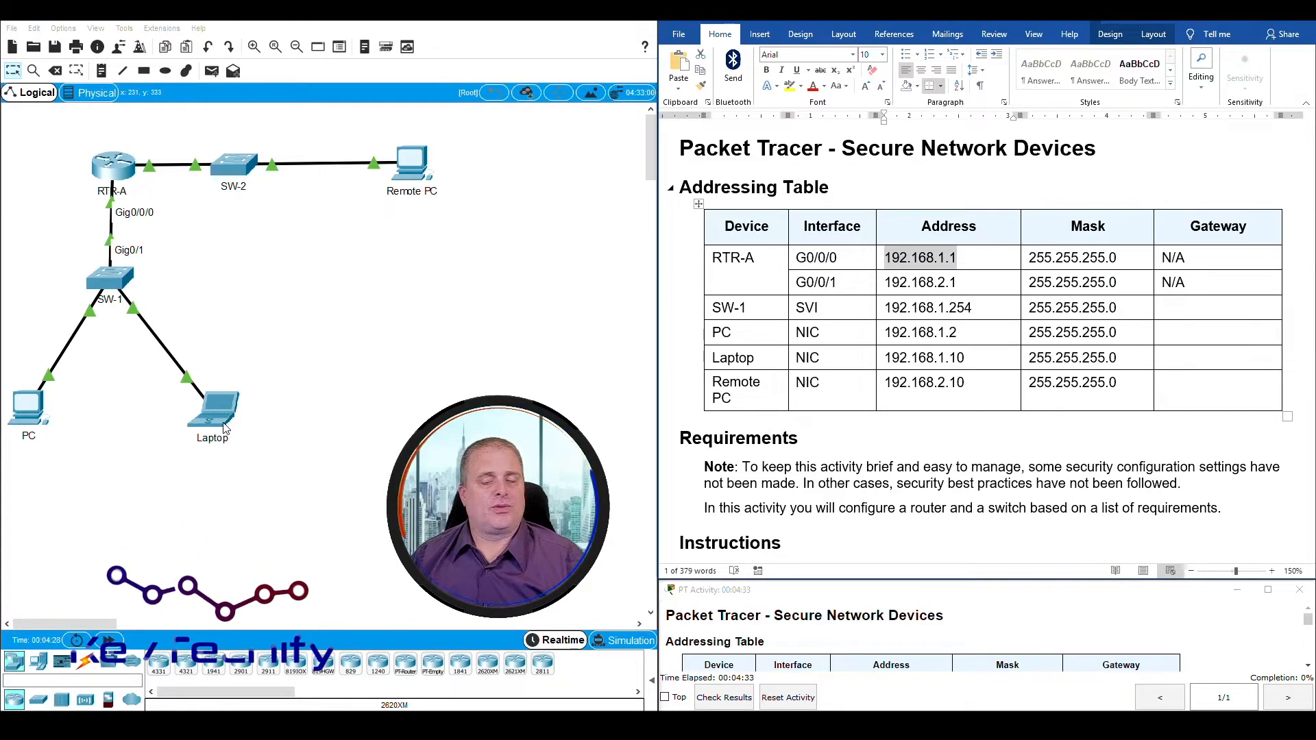
Step: Enter 192.168.1.1 as the gateway for SW-1 in the addressing table
click(1129, 308)
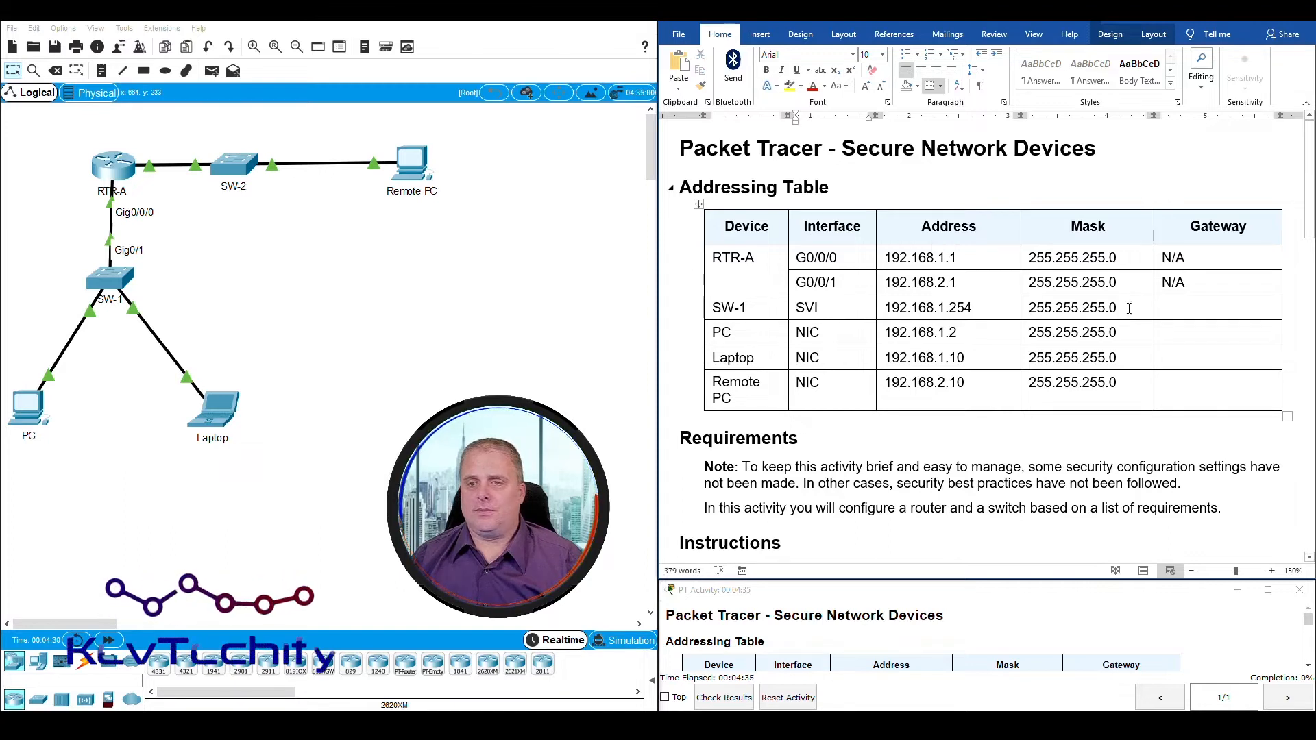
drag(715, 307, 1179, 314)
click(1184, 310)
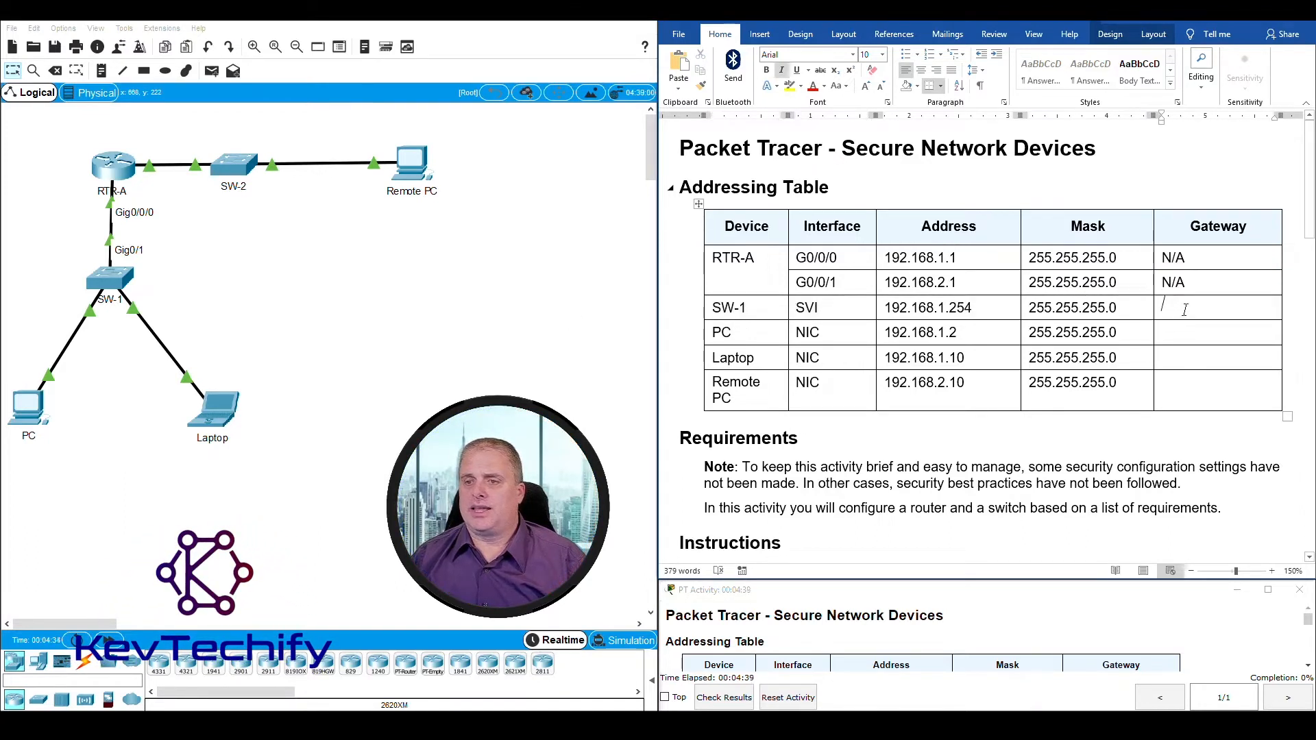
text(192.16)
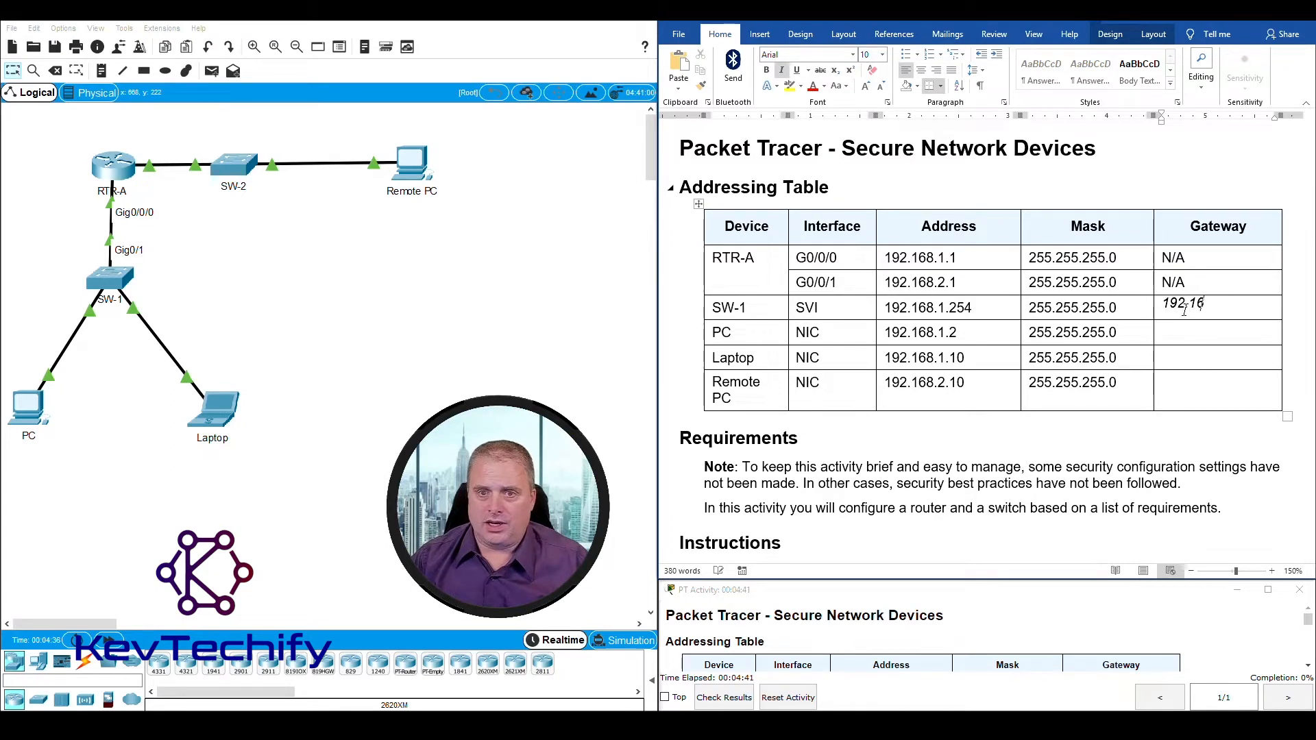
text(8.1.1)
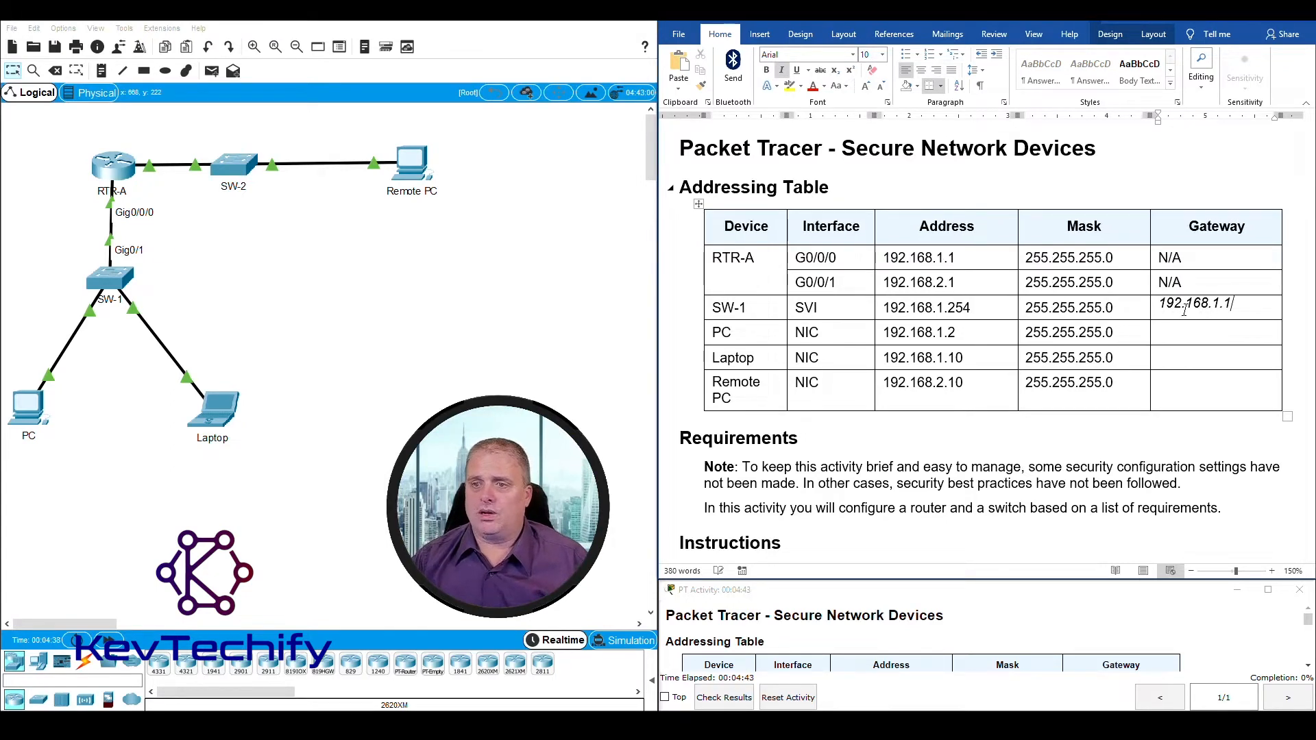
Step: Enter 192.168.1.1 as the gateway for both the PC and the Laptop in the addressing table
double_click(715, 332)
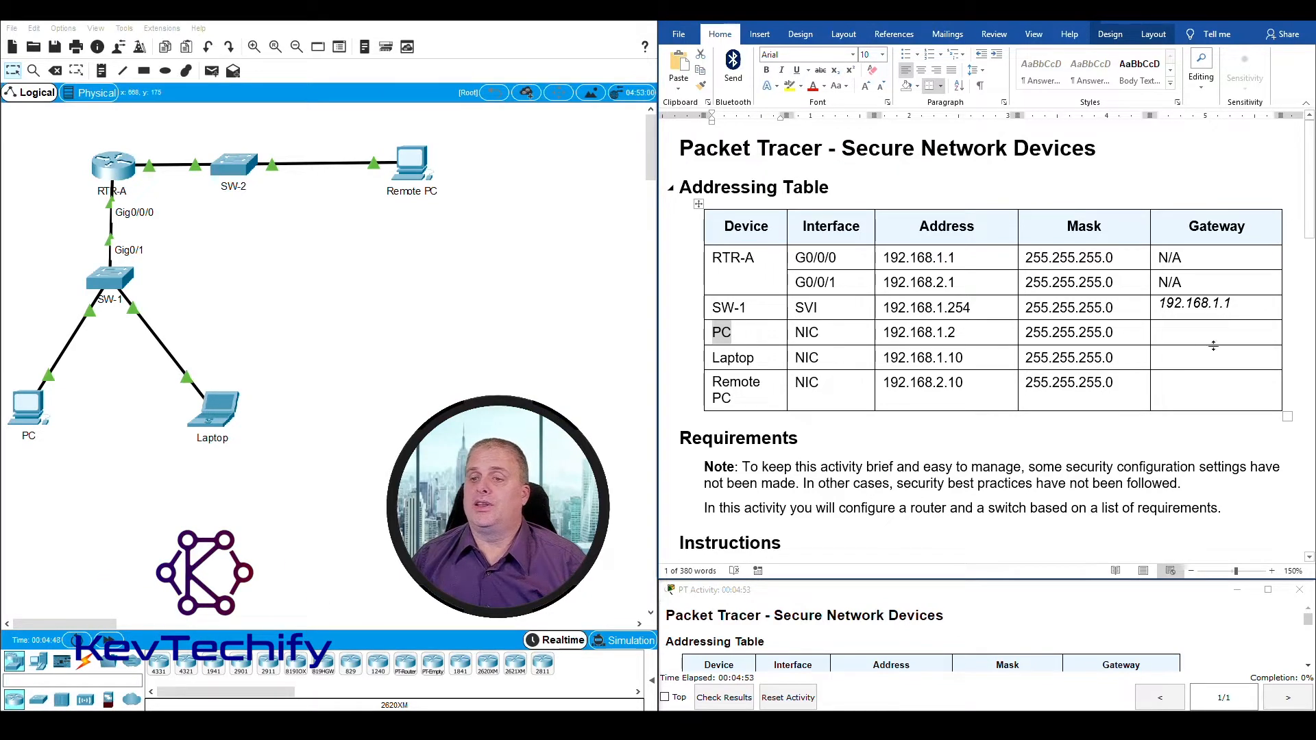
click(1169, 330)
text(192.168.1.1)
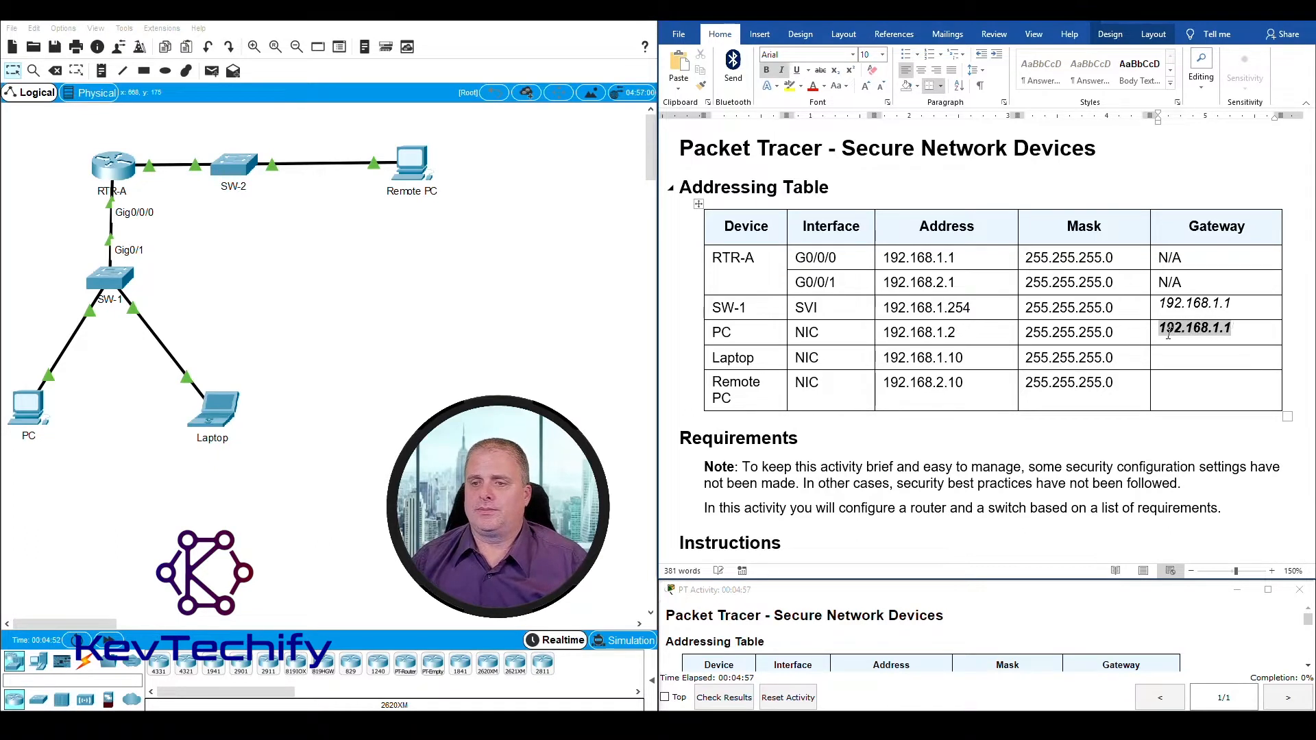
click(1169, 357)
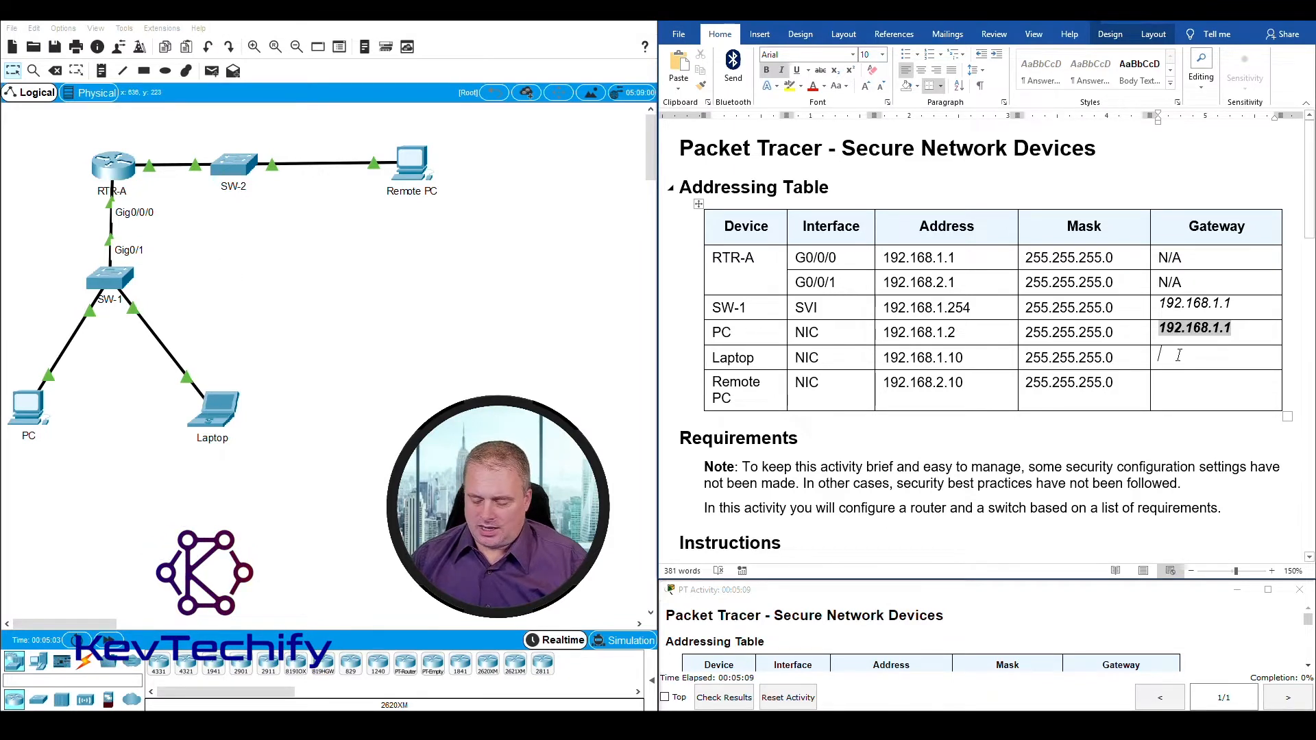
text(92.168.1.1)
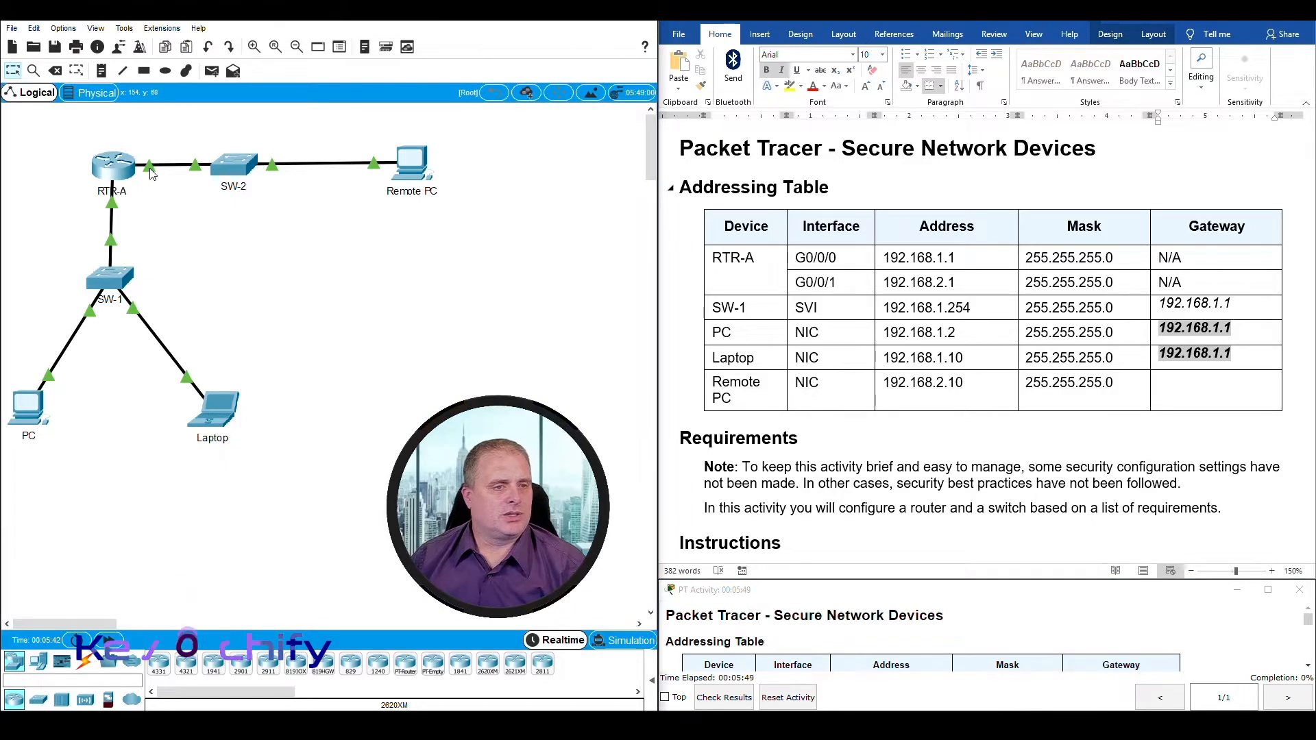
Step: Identify the RTR-A interface facing SW-2 and compare the network portions of the G0/0/0 and G0/0/1 addresses in the addressing table
mouse_move(152, 176)
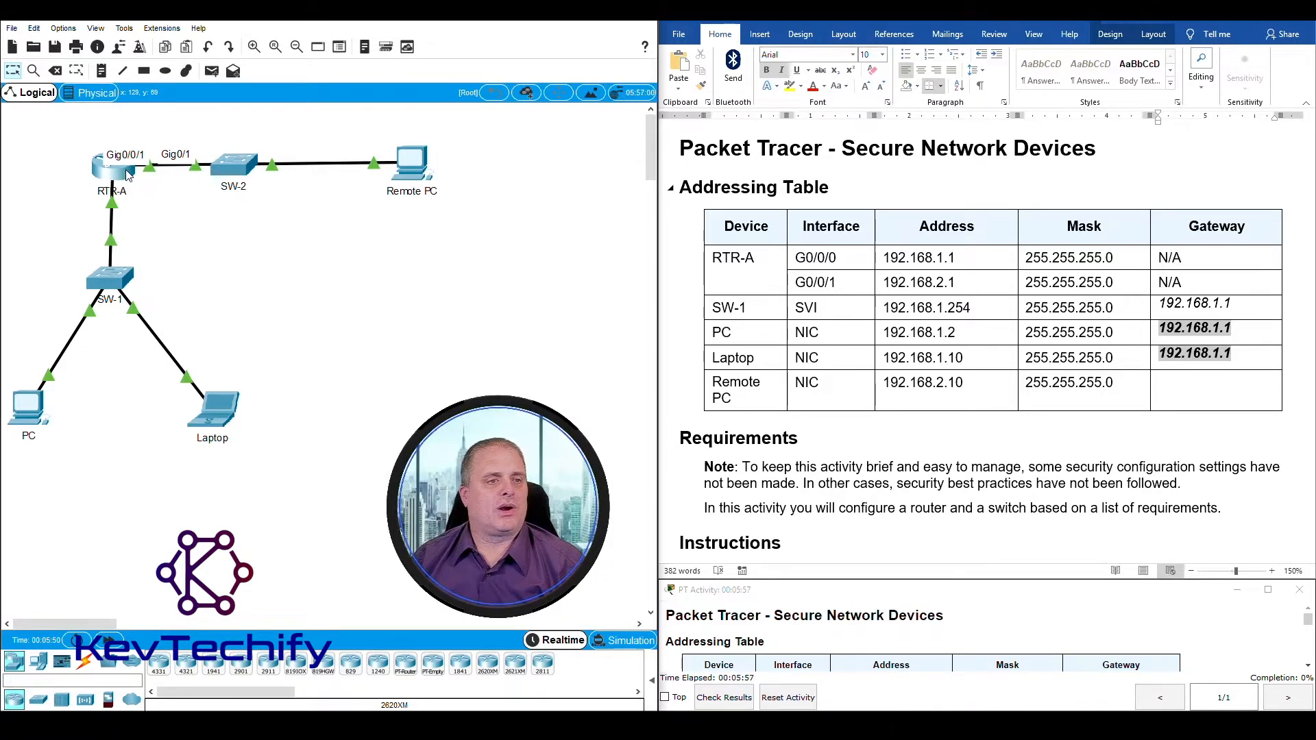
click(797, 282)
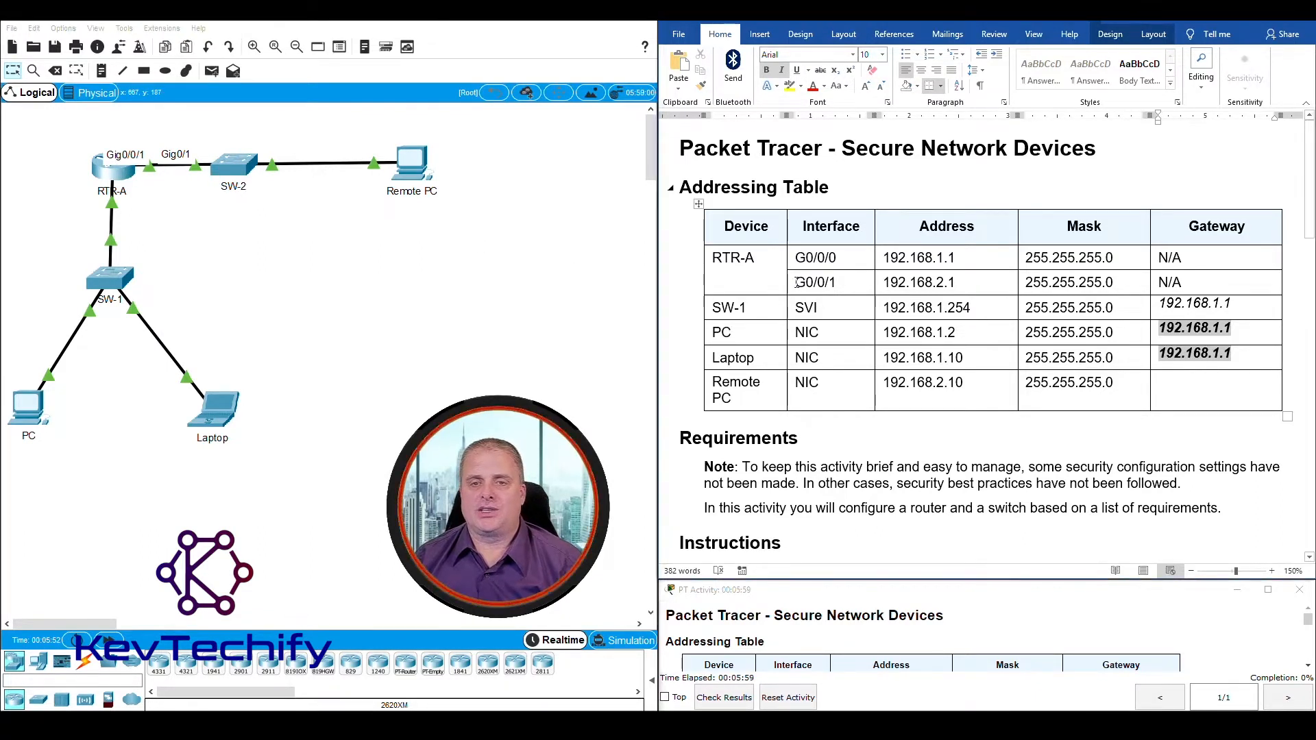
drag(797, 283, 959, 287)
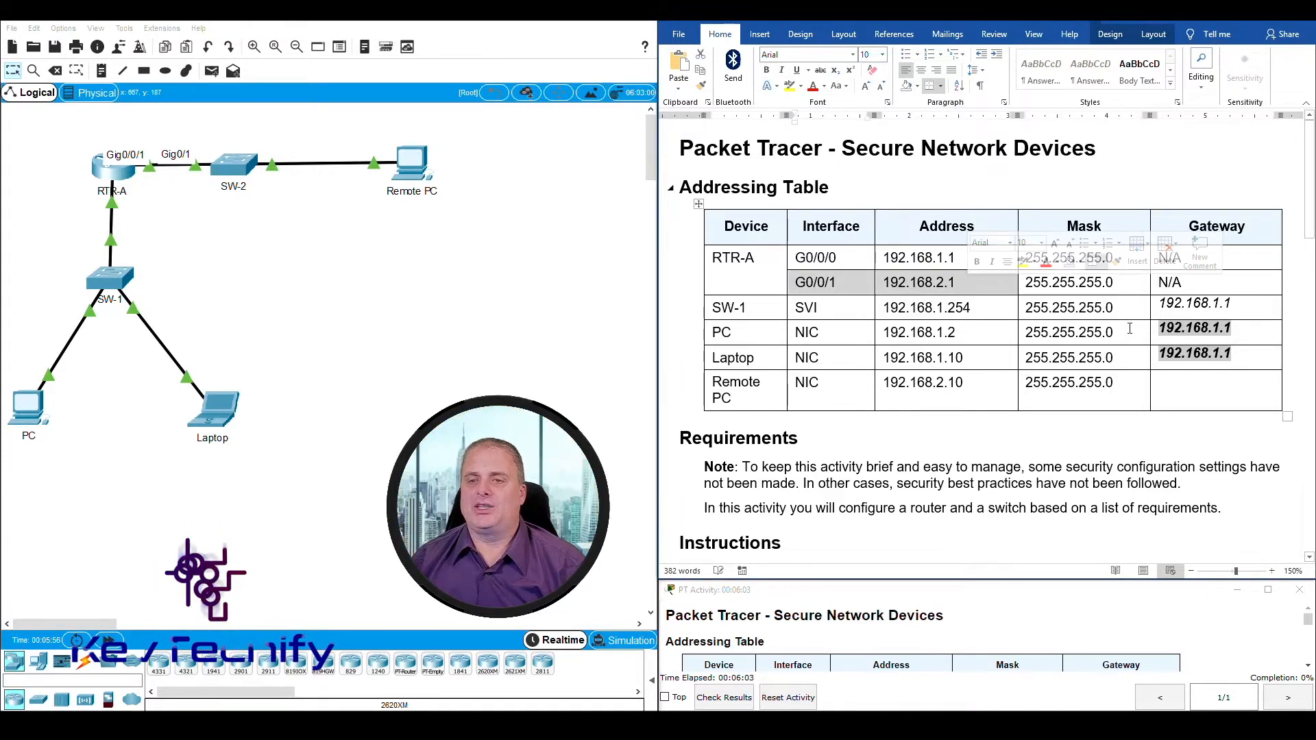
click(1031, 282)
drag(882, 283, 946, 287)
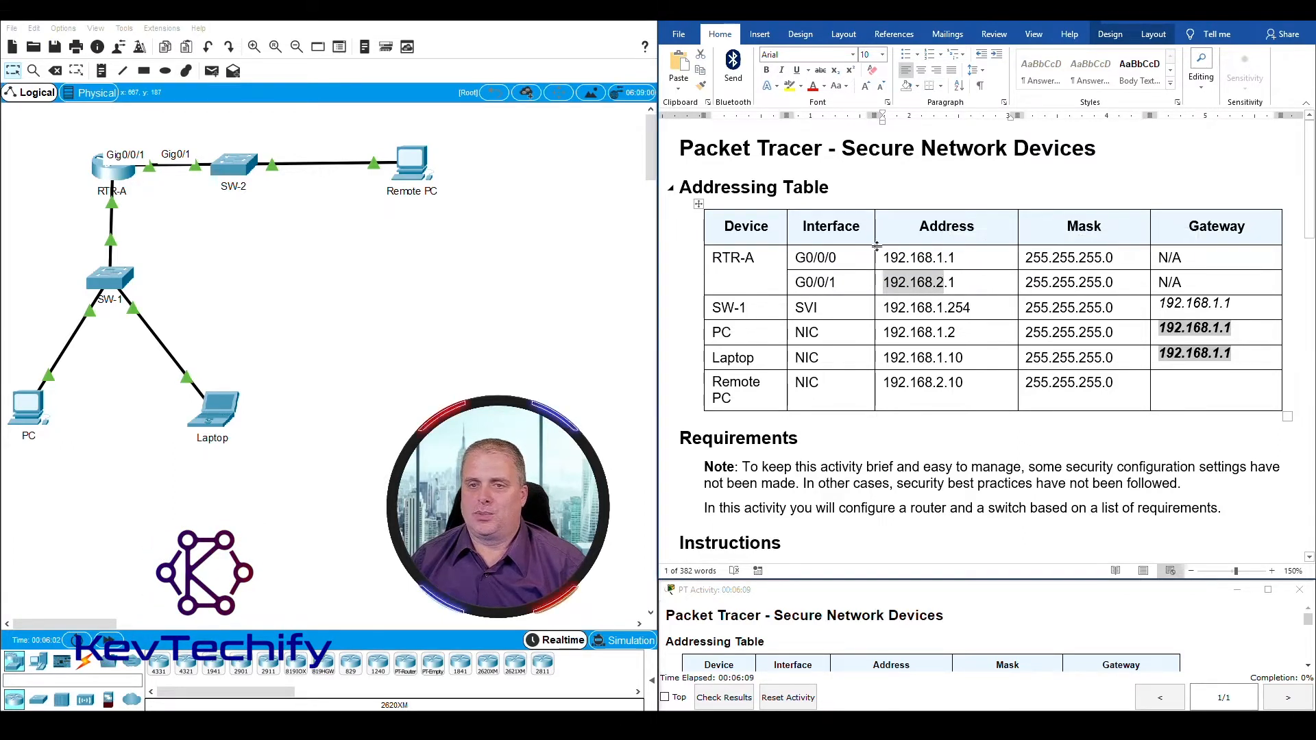
drag(886, 256, 947, 258)
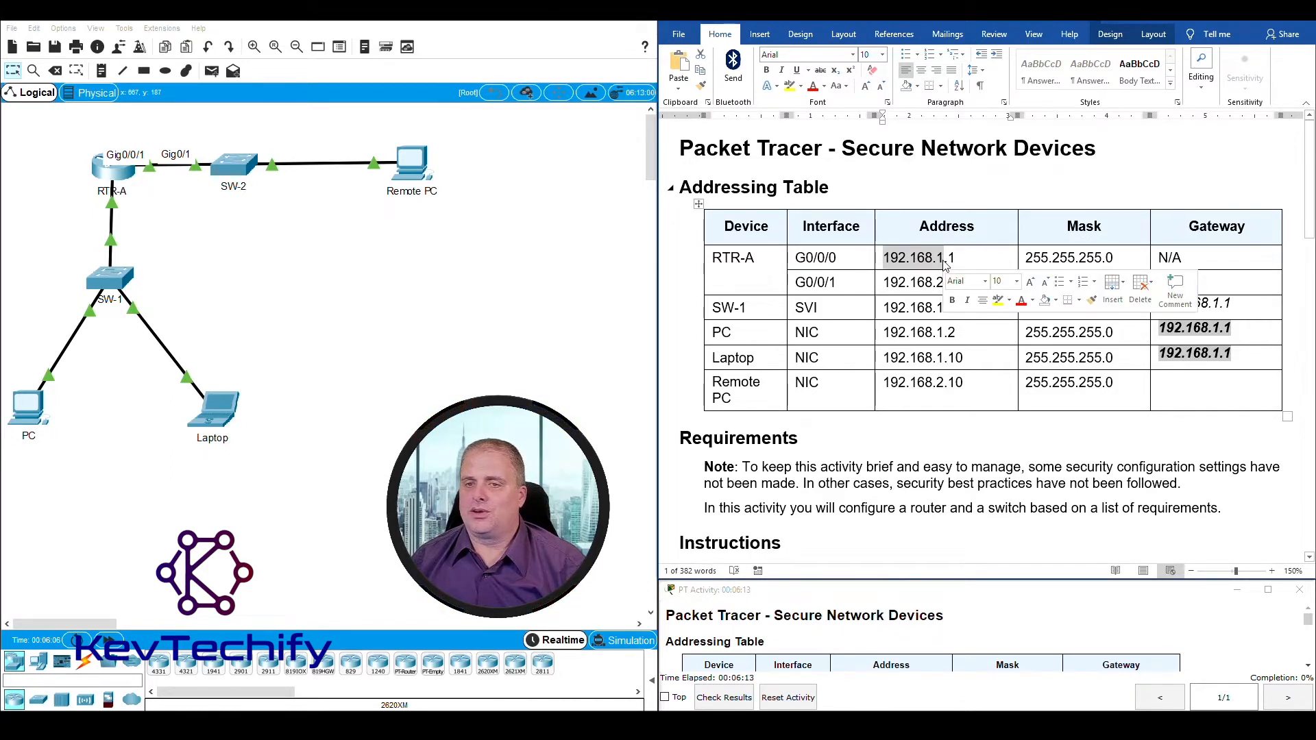
click(945, 265)
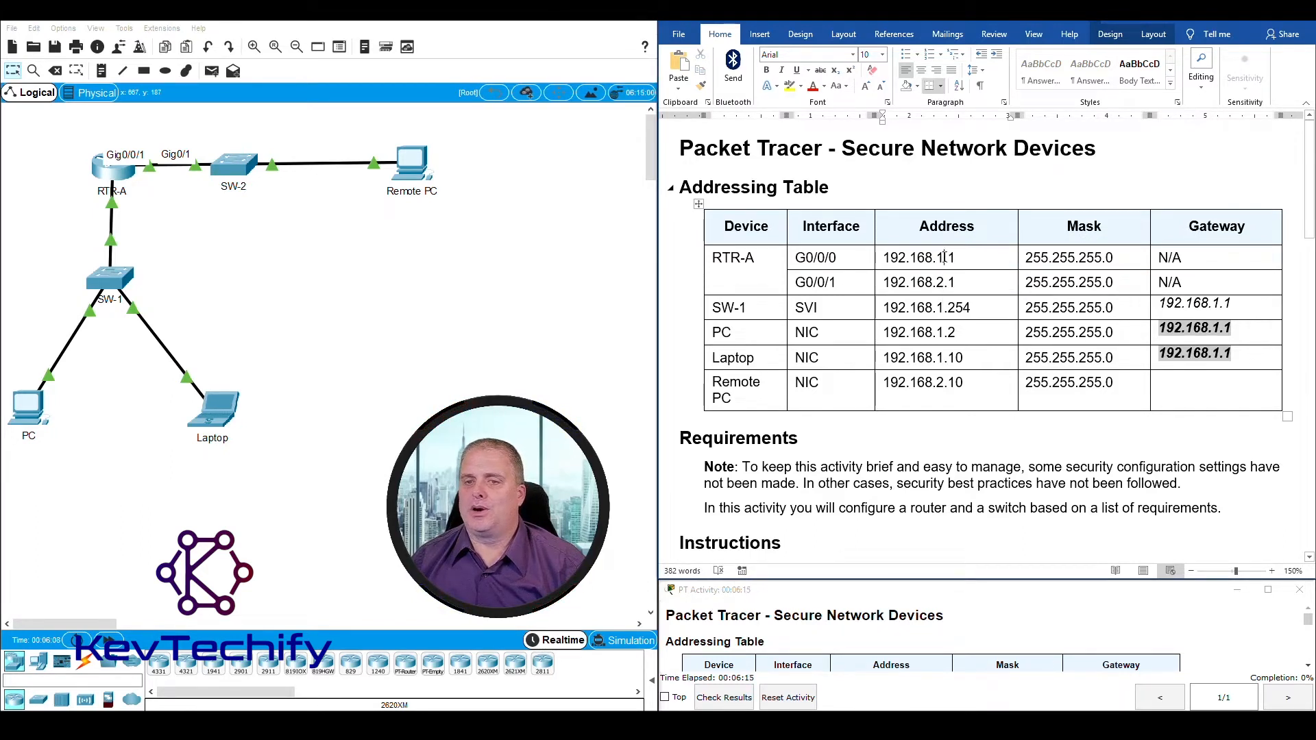
drag(944, 258, 886, 256)
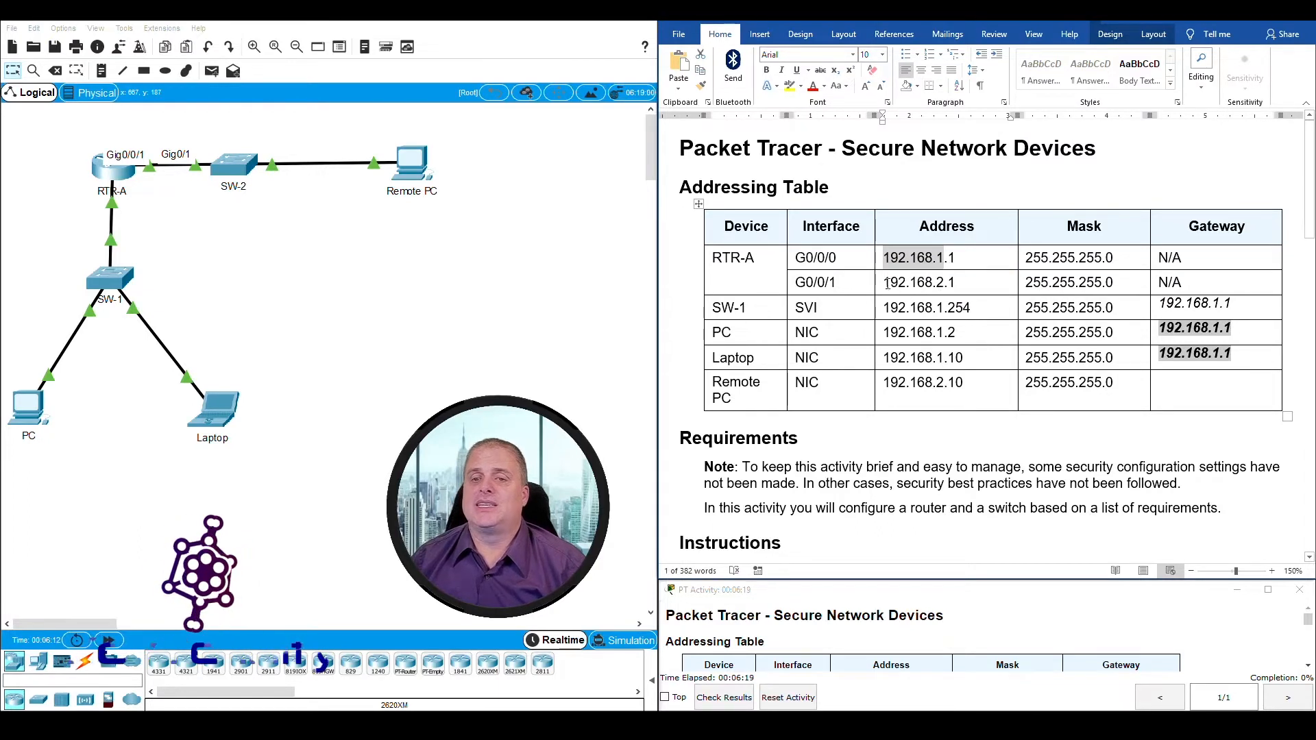
drag(884, 282, 944, 283)
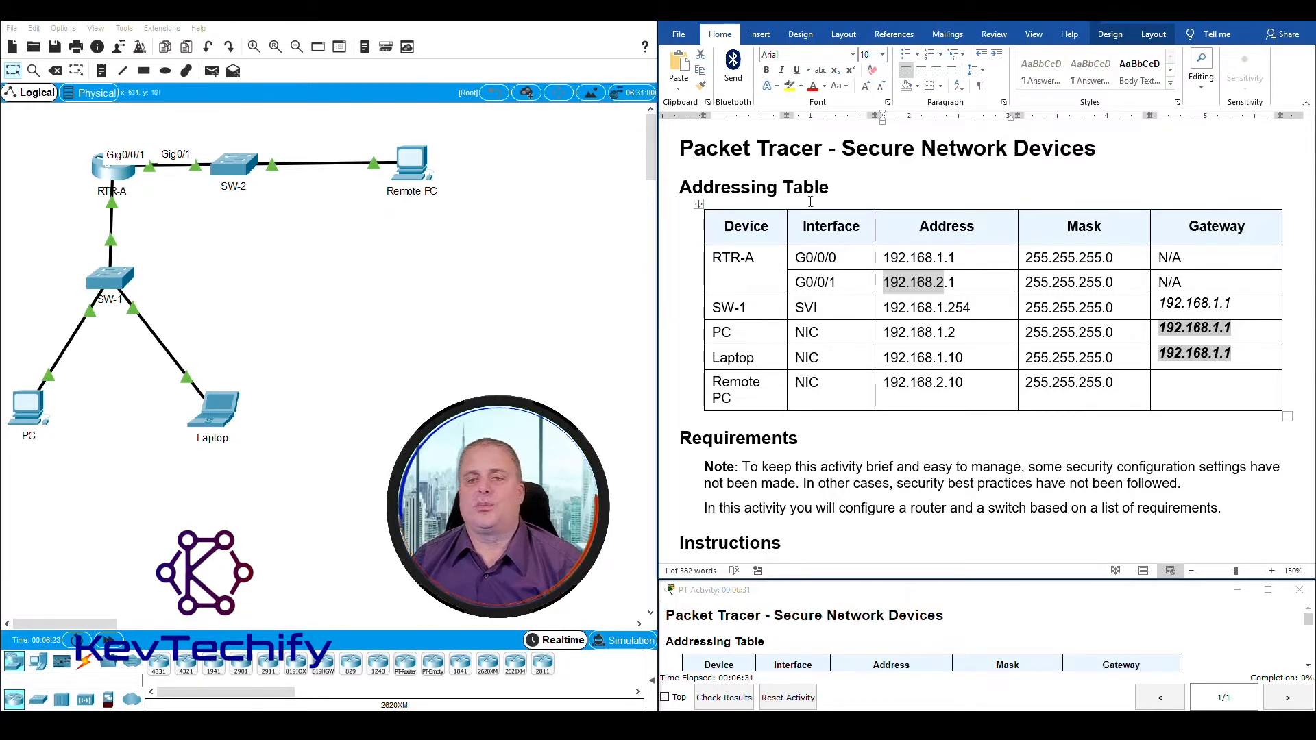
Step: Enter 192.168.2.1 as the gateway for the Remote PC in the addressing table
click(964, 278)
mouse_move(961, 283)
mouse_down()
mouse_move(878, 283)
mouse_move(957, 282)
mouse_up()
click(883, 282)
click(1189, 391)
text(192.168.2.1)
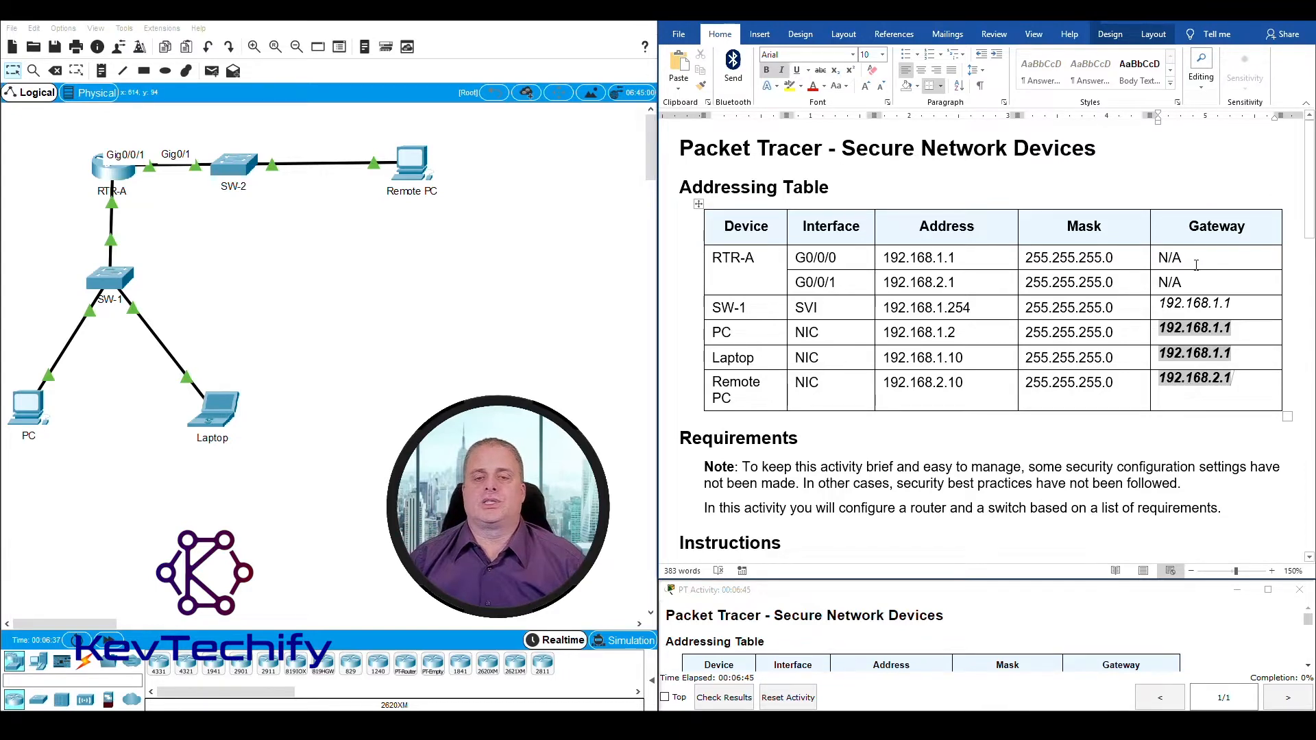
Step: Find the Step 2 requirement about mistyped commands, open the RTR-A command line and widen its window
scroll(903, 315, down, 4)
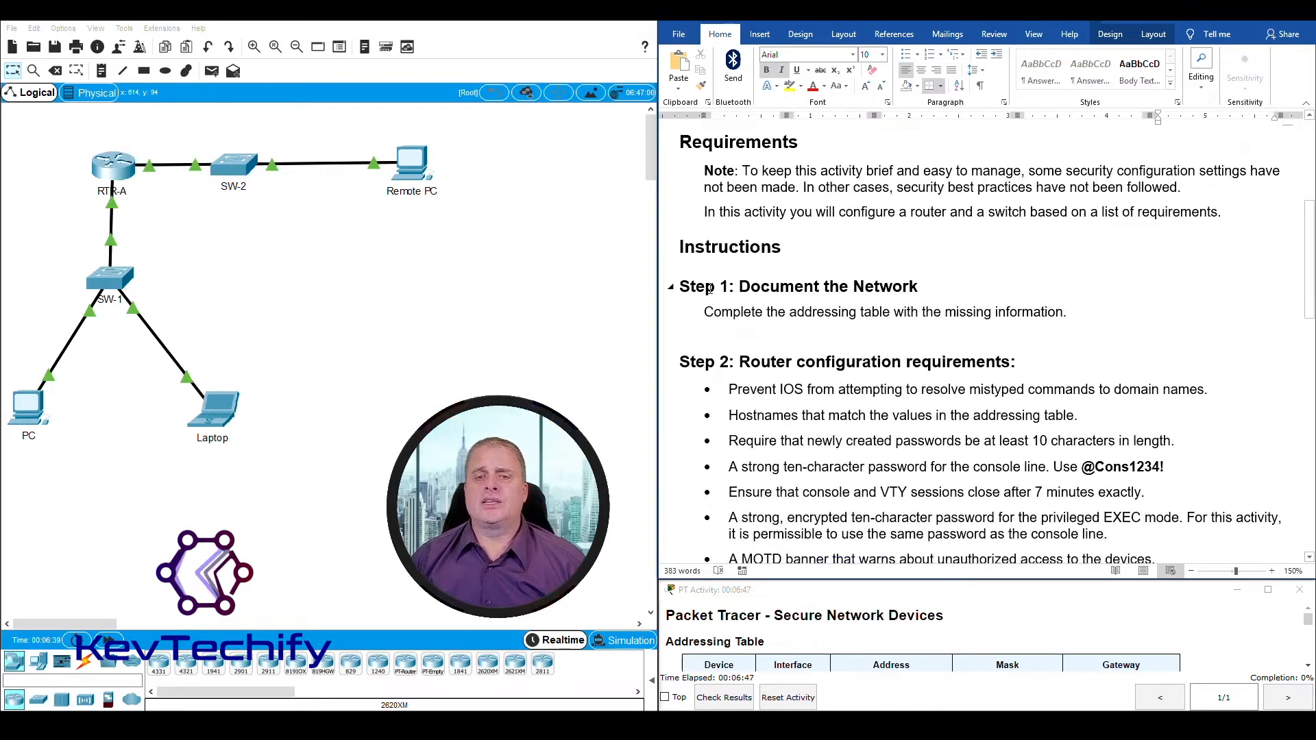
scroll(773, 426, down, 2)
scroll(775, 426, down, 1)
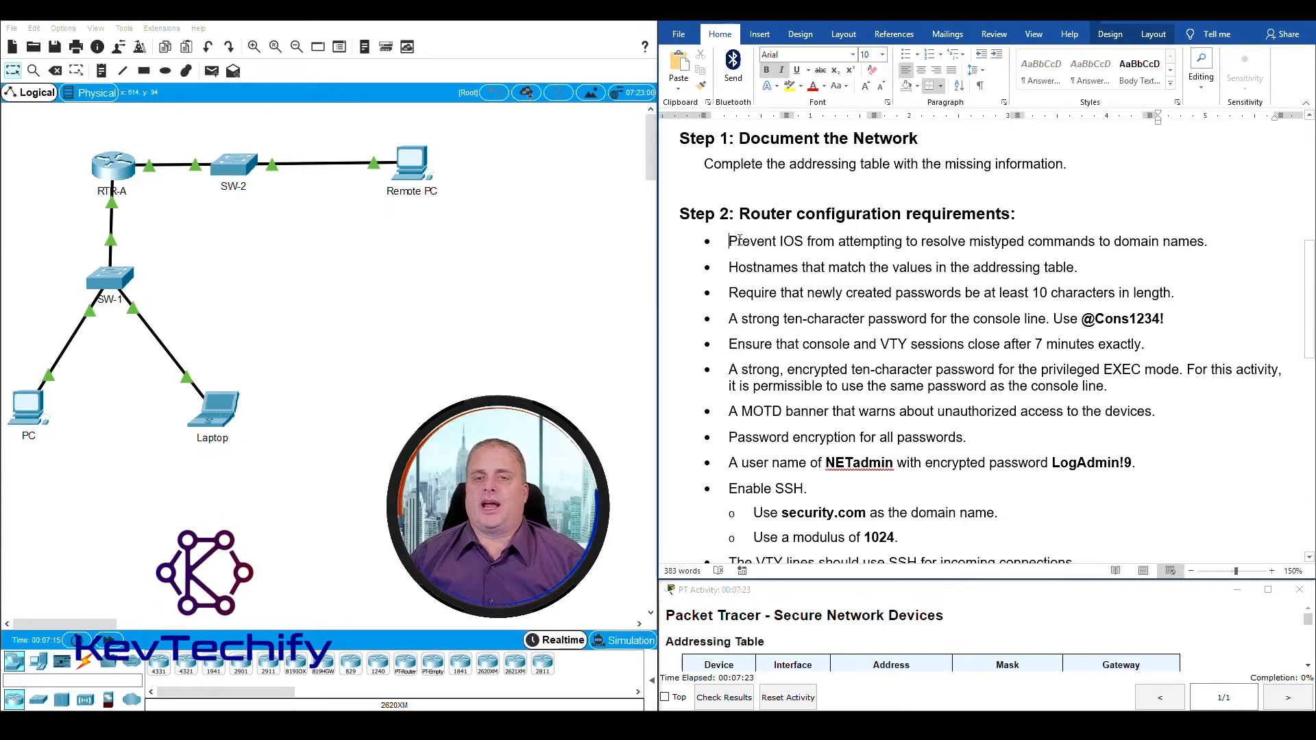
drag(739, 240, 1190, 247)
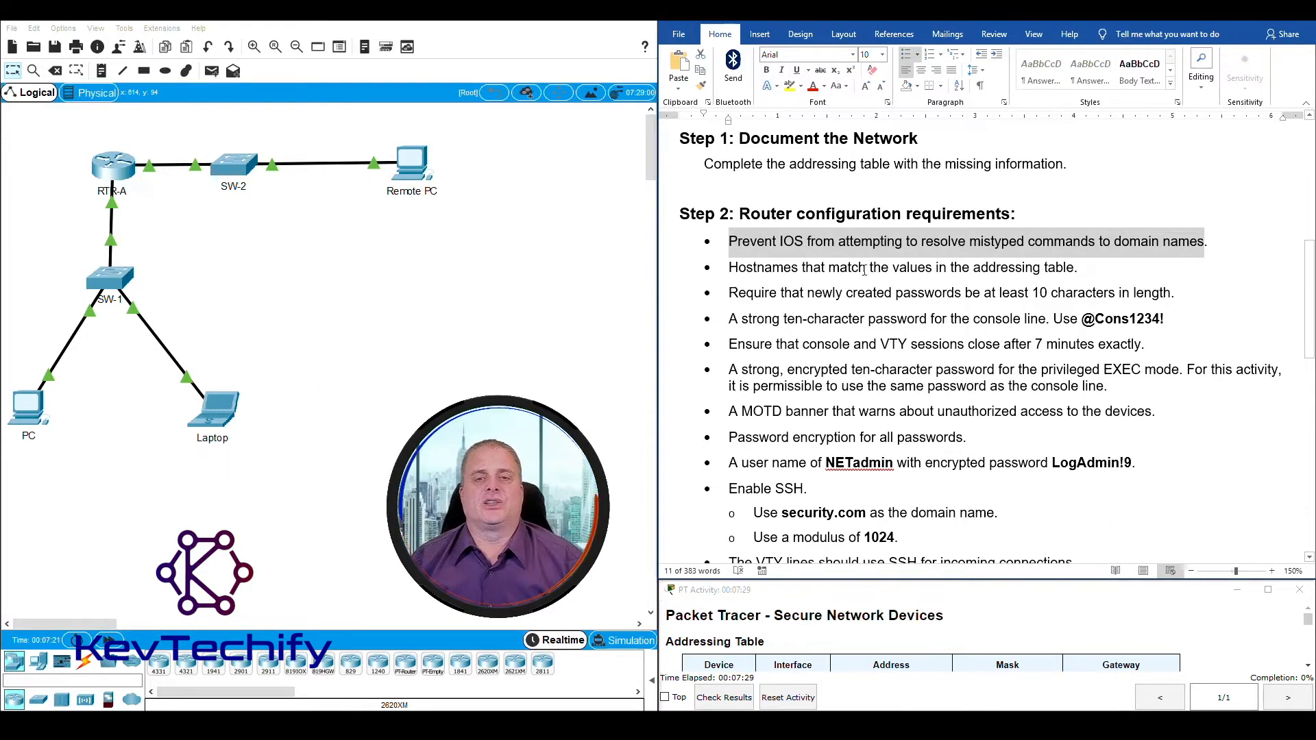
click(108, 169)
drag(594, 154, 219, 43)
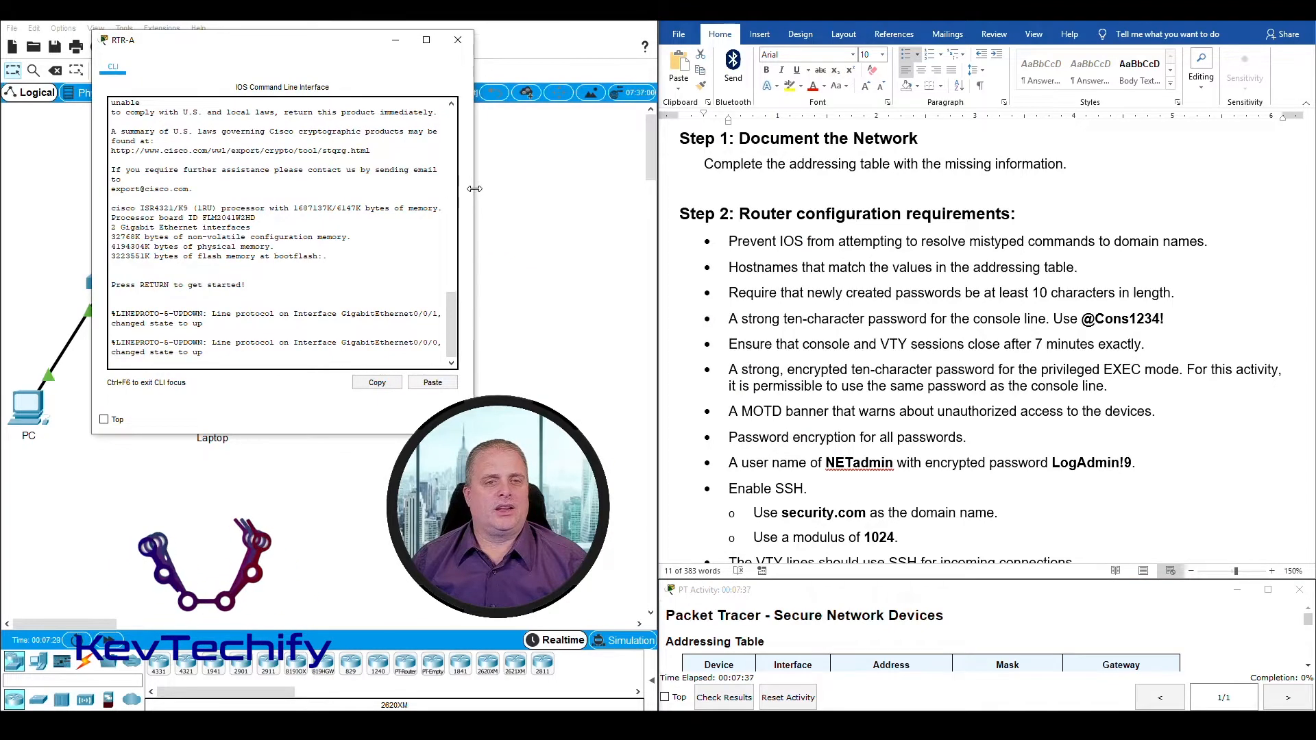
drag(473, 186, 596, 180)
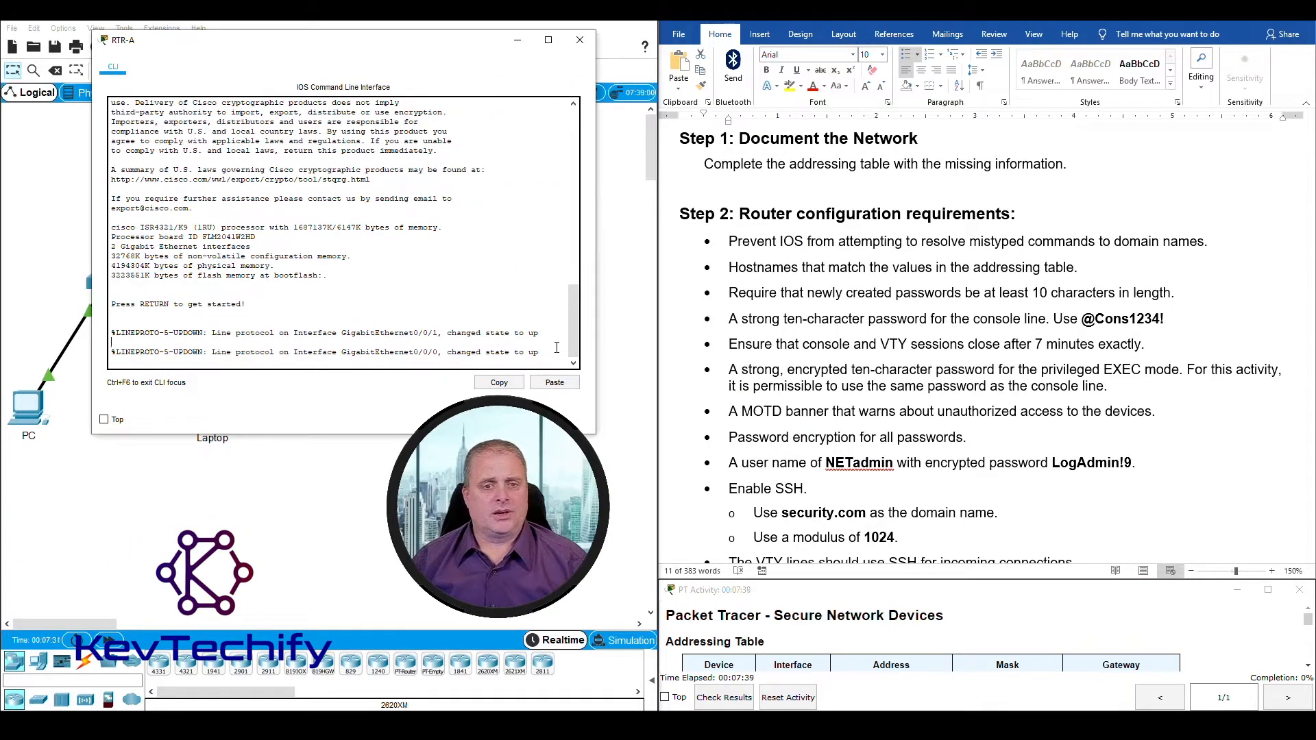
Step: Start the RTR-A console session and enter global configuration mode with enable and conf t
key(Return)
key(Return)
key(Return)
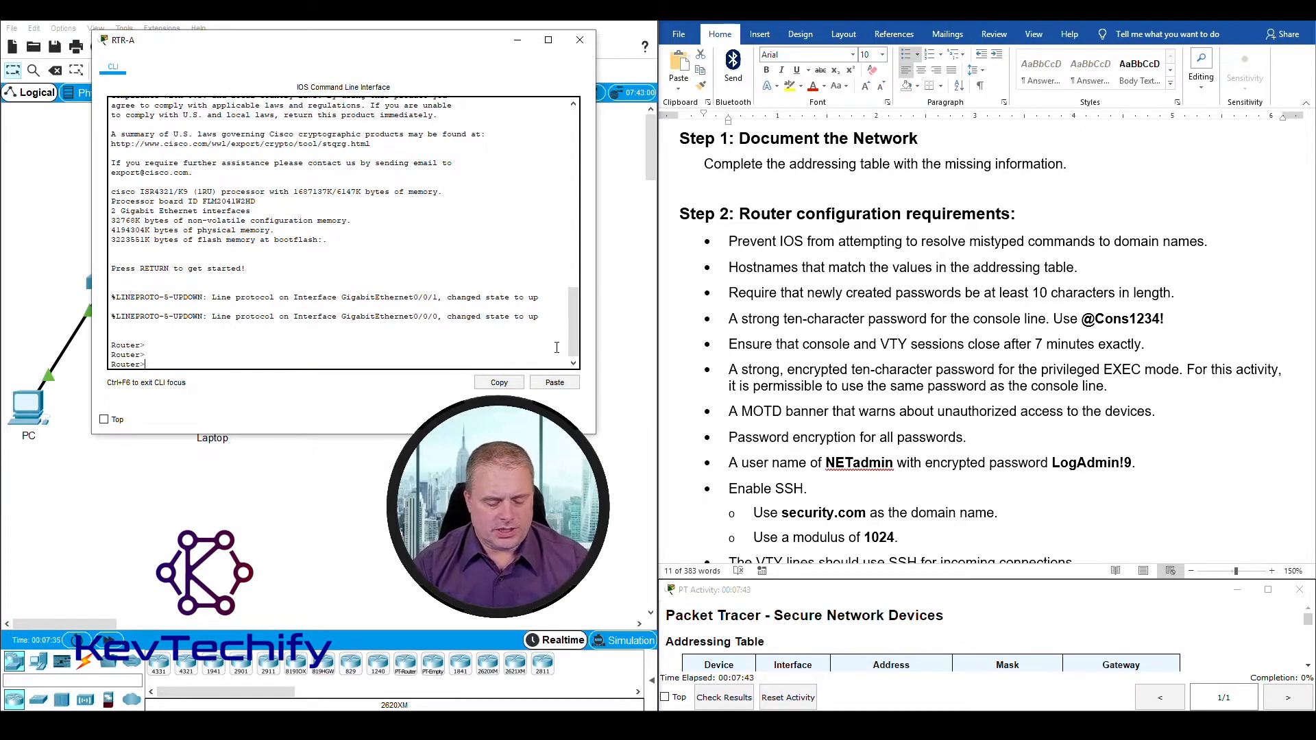
key(Return)
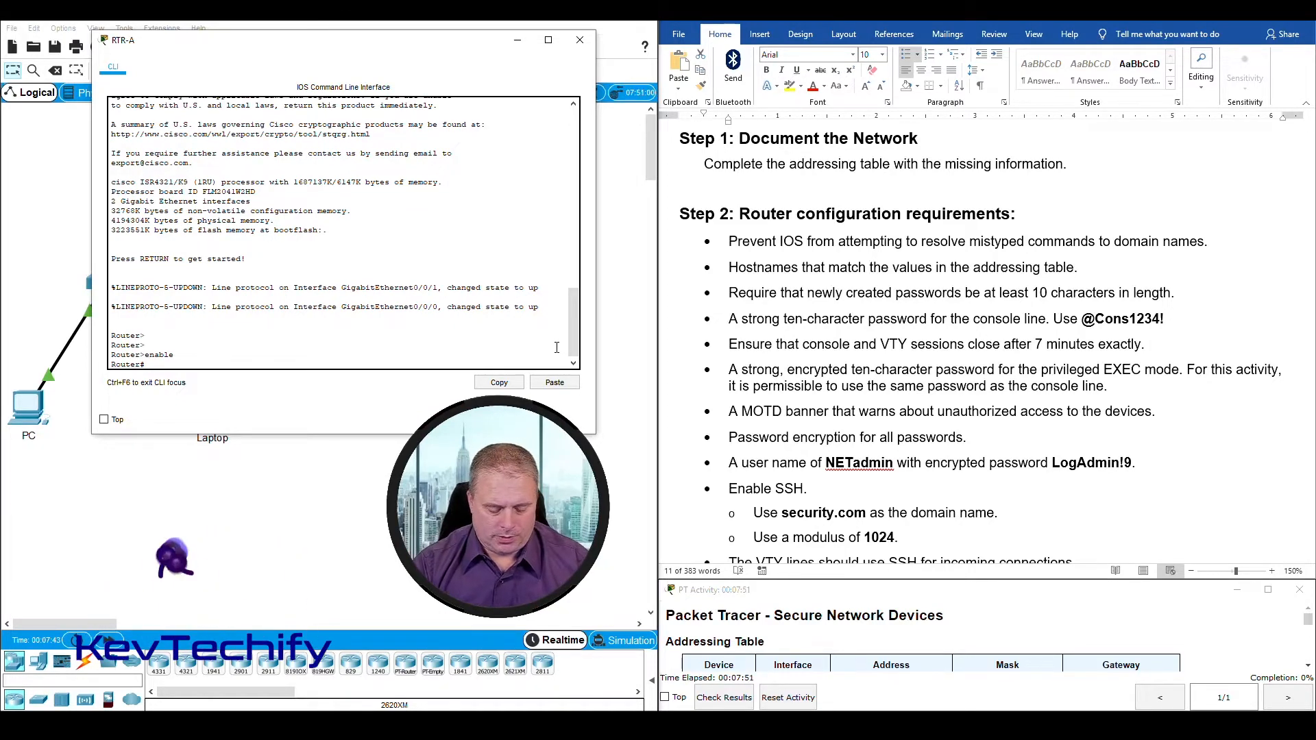
text(conf )
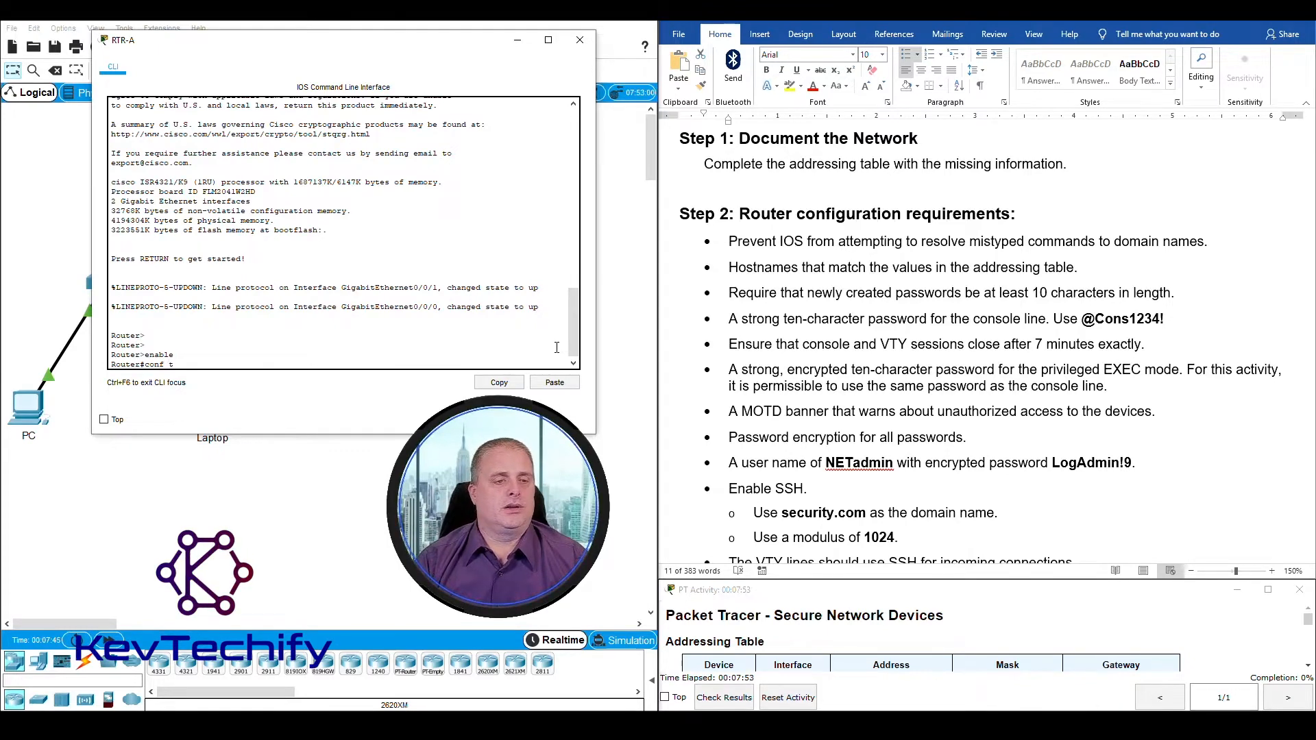
text(t)
key(Return)
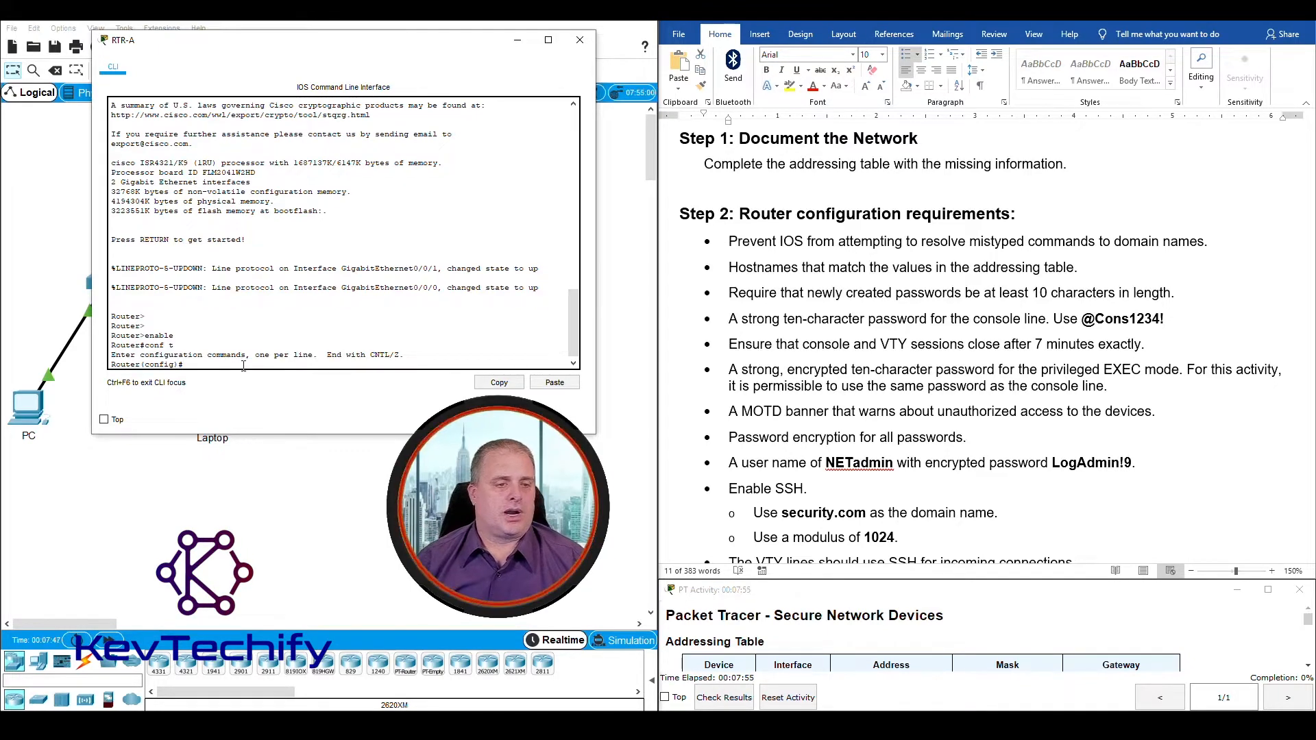
Step: Stop RTR-A from resolving mistyped commands by running no ip domain-lookup
drag(116, 364, 187, 361)
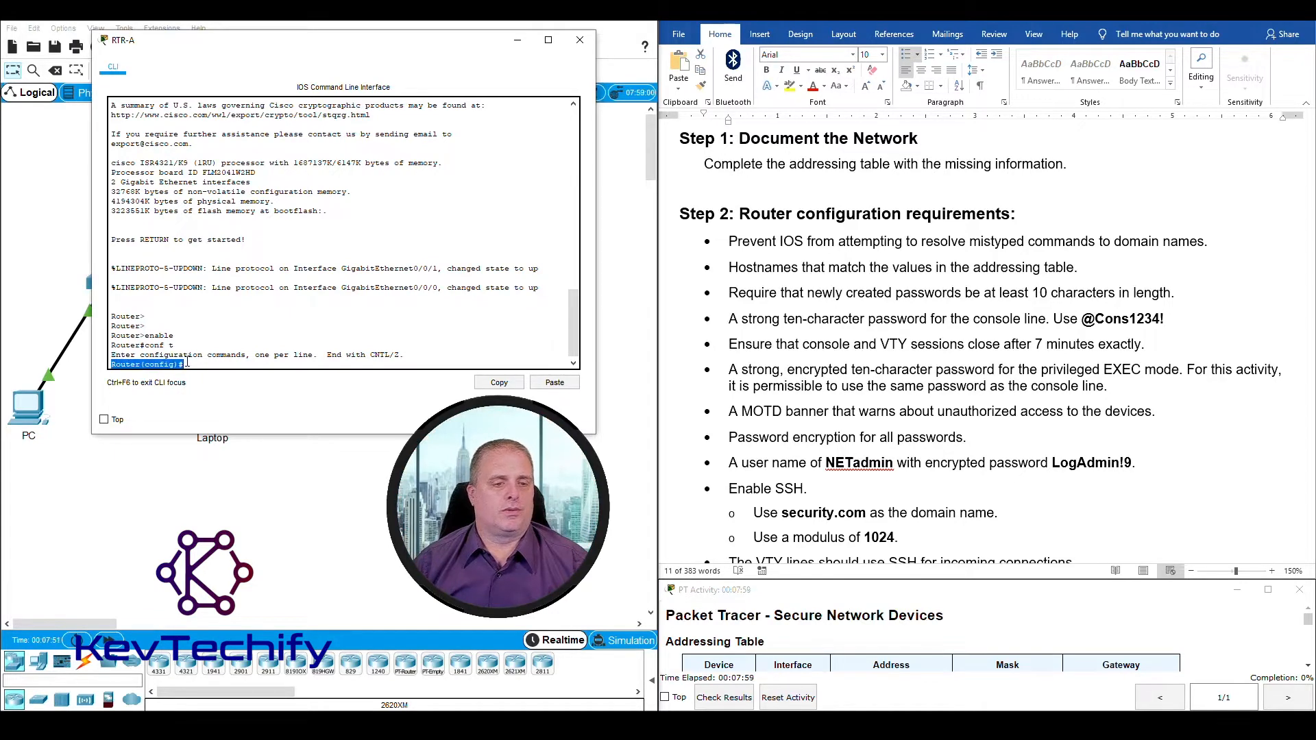
click(192, 364)
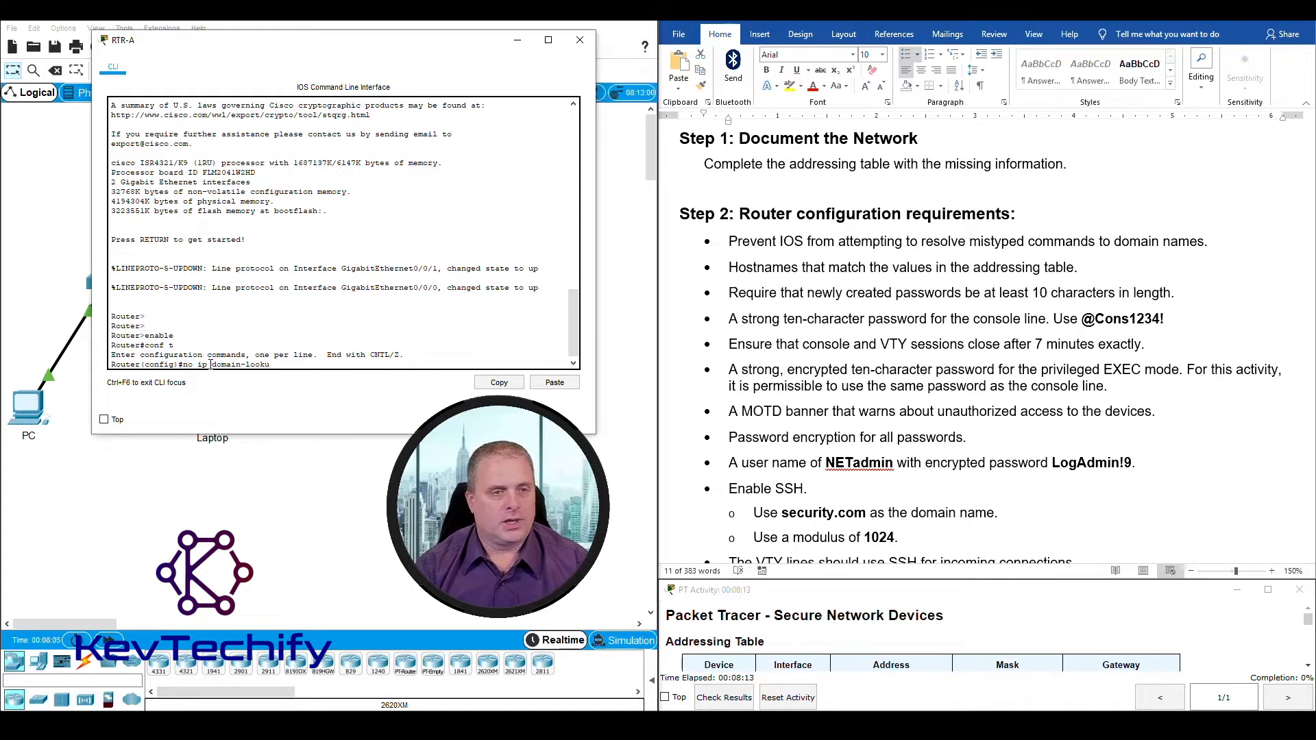
key(Return)
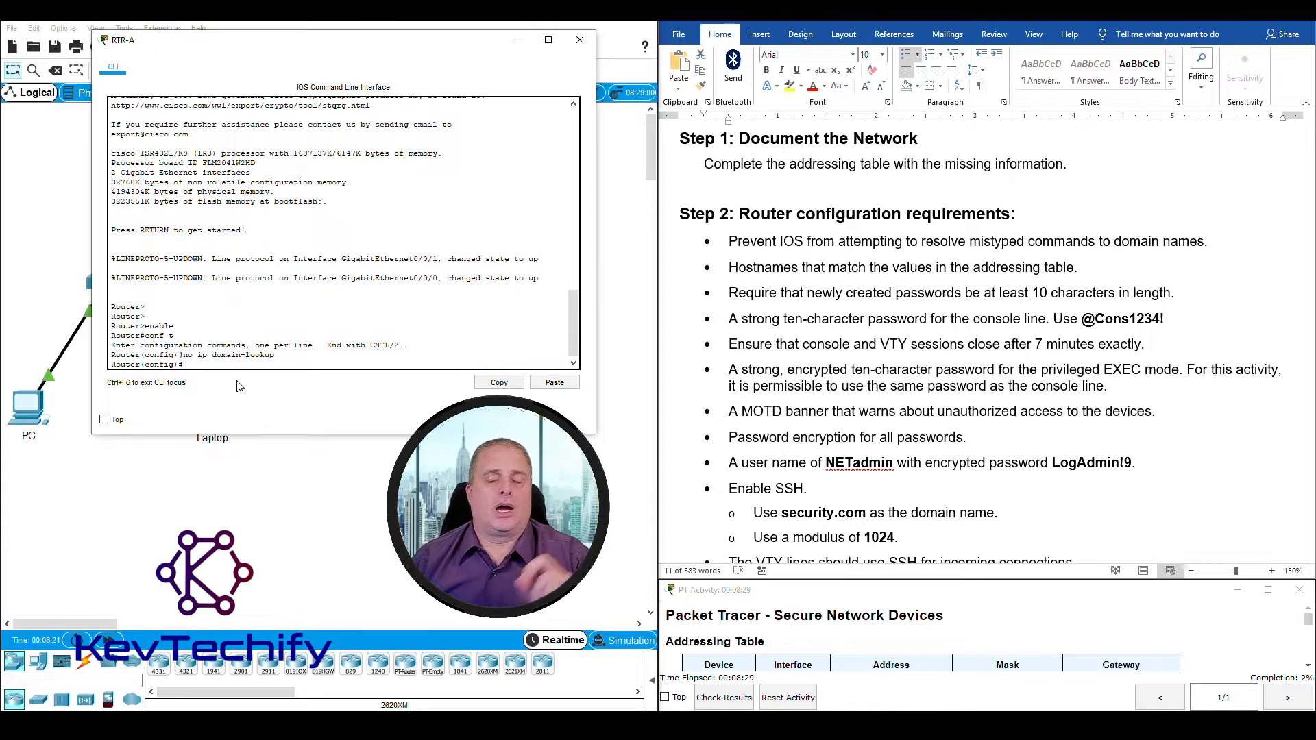
Step: Check the router's device name in the addressing table and set its hostname to RTR-A
click(731, 269)
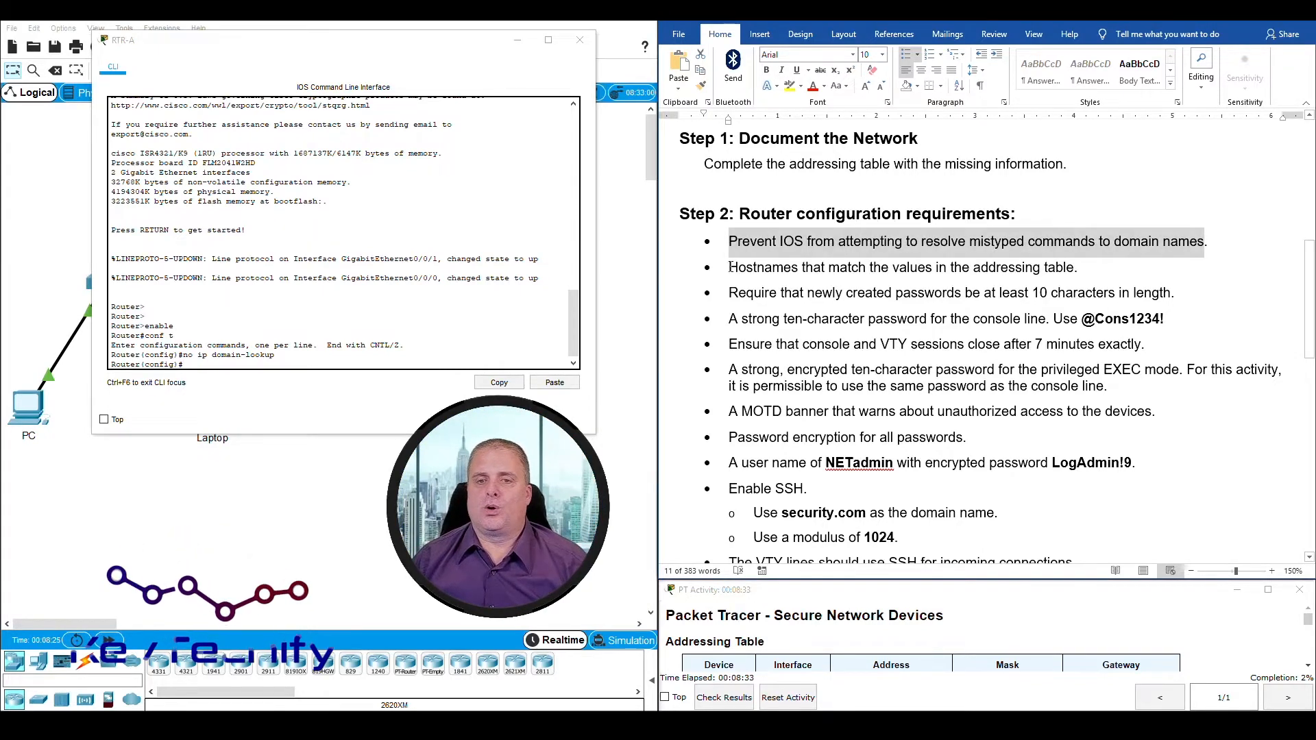
drag(731, 268, 1089, 263)
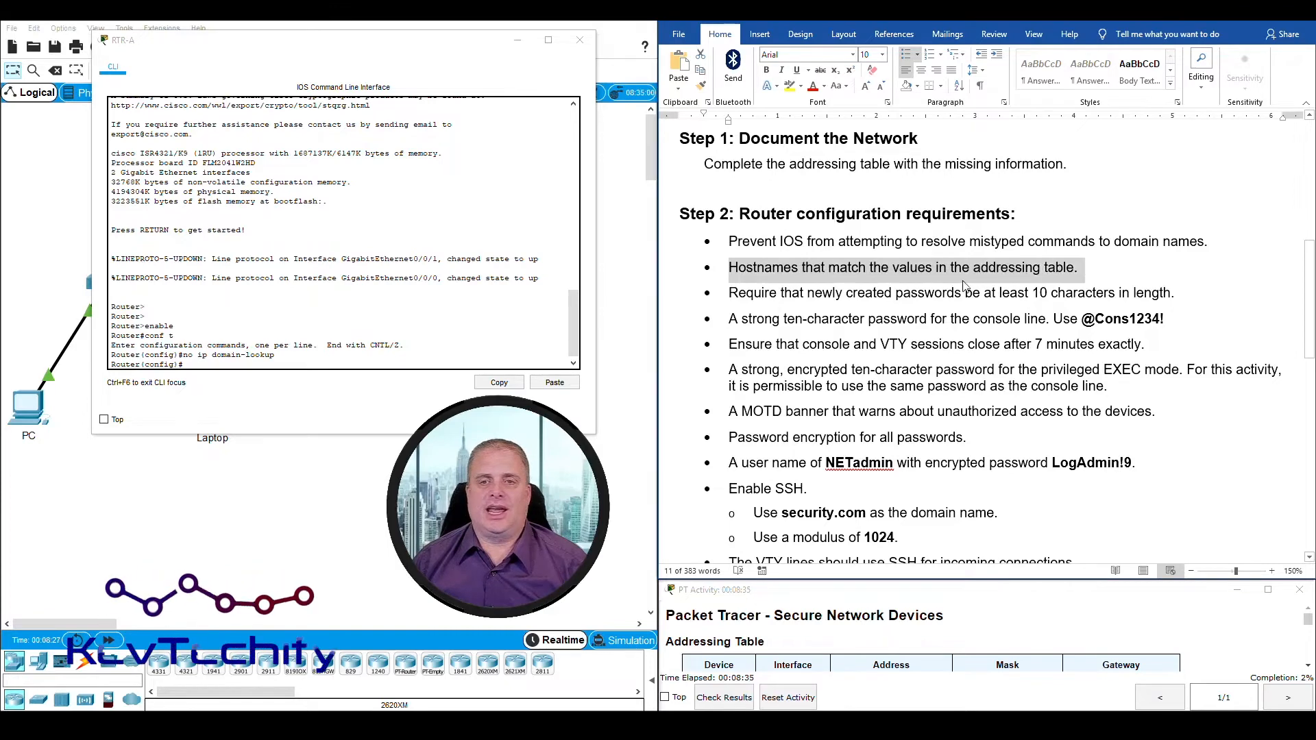
scroll(806, 266, up, 7)
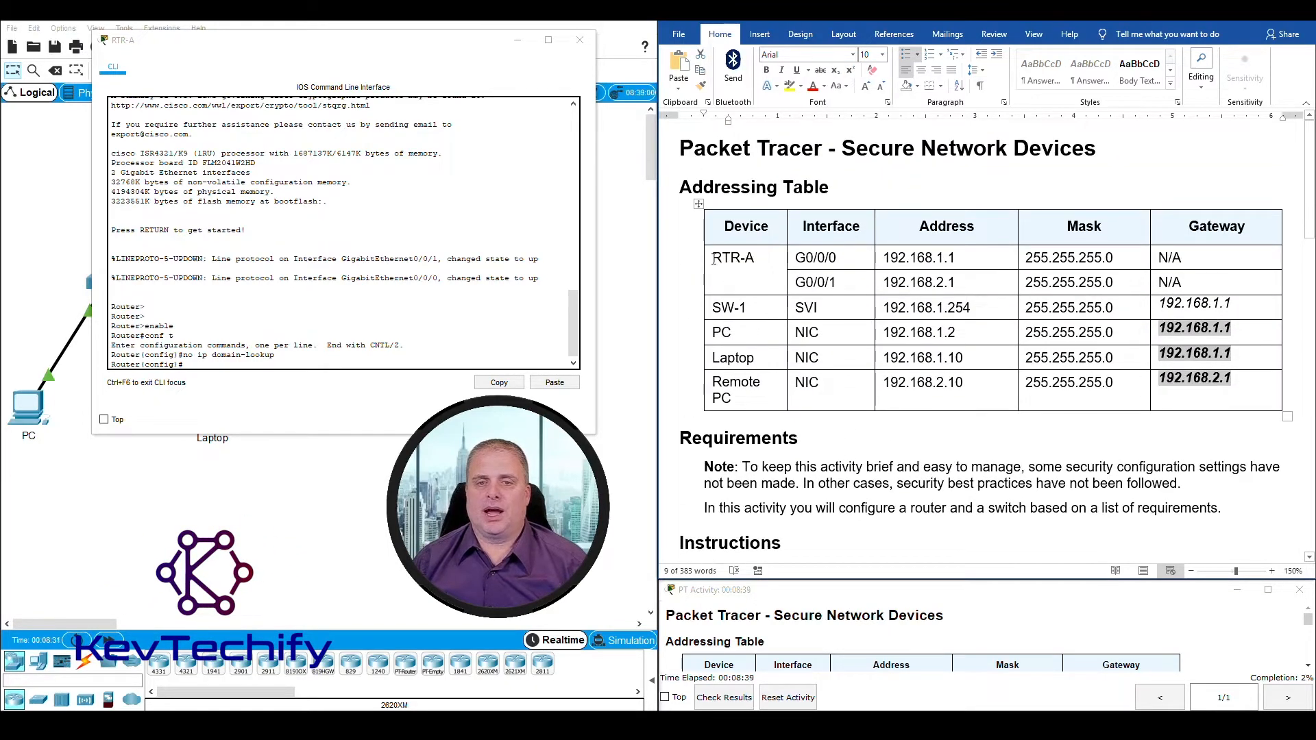
drag(713, 258, 756, 258)
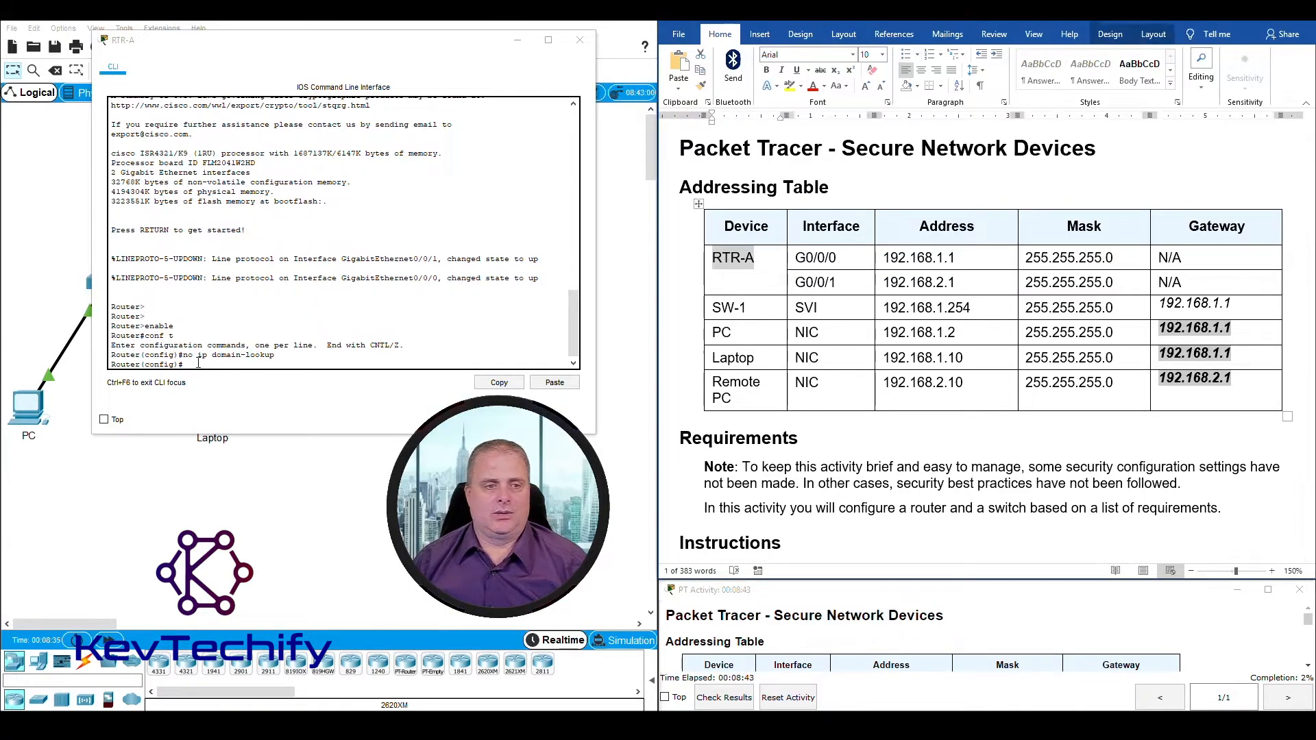
click(199, 364)
text(hos)
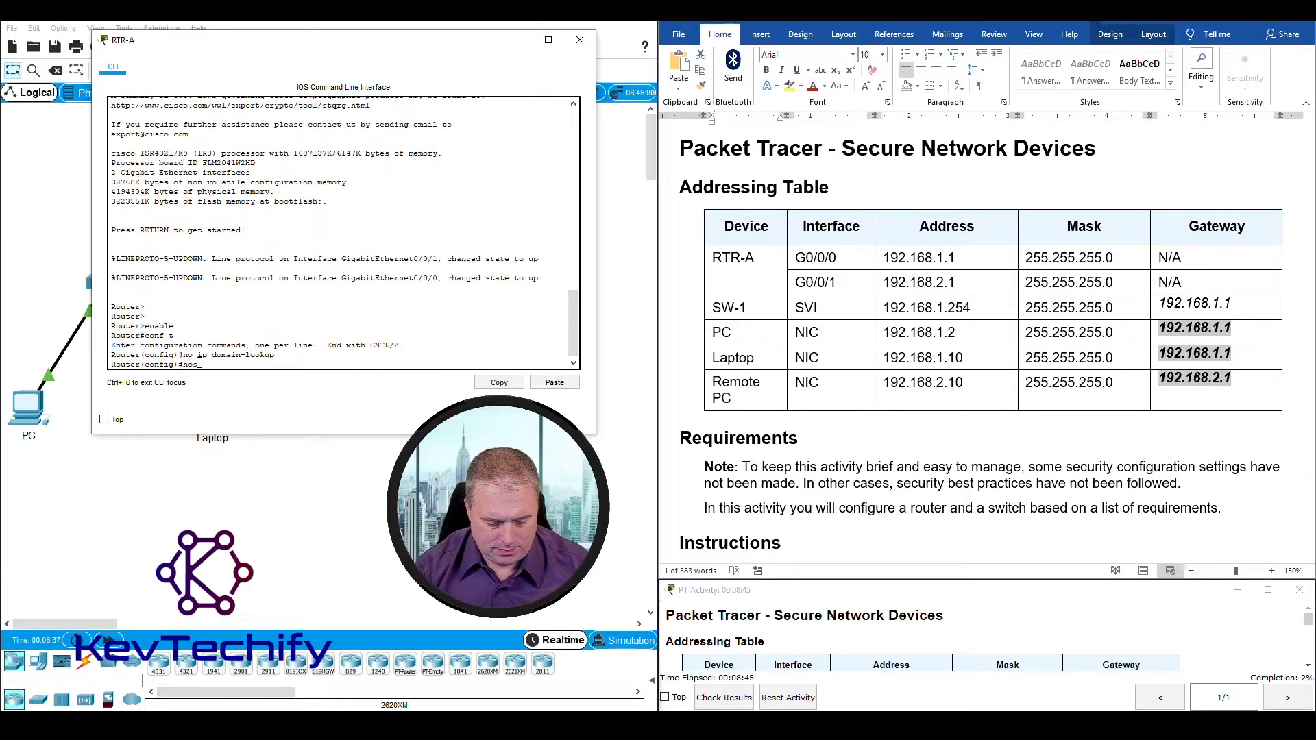
text(tname )
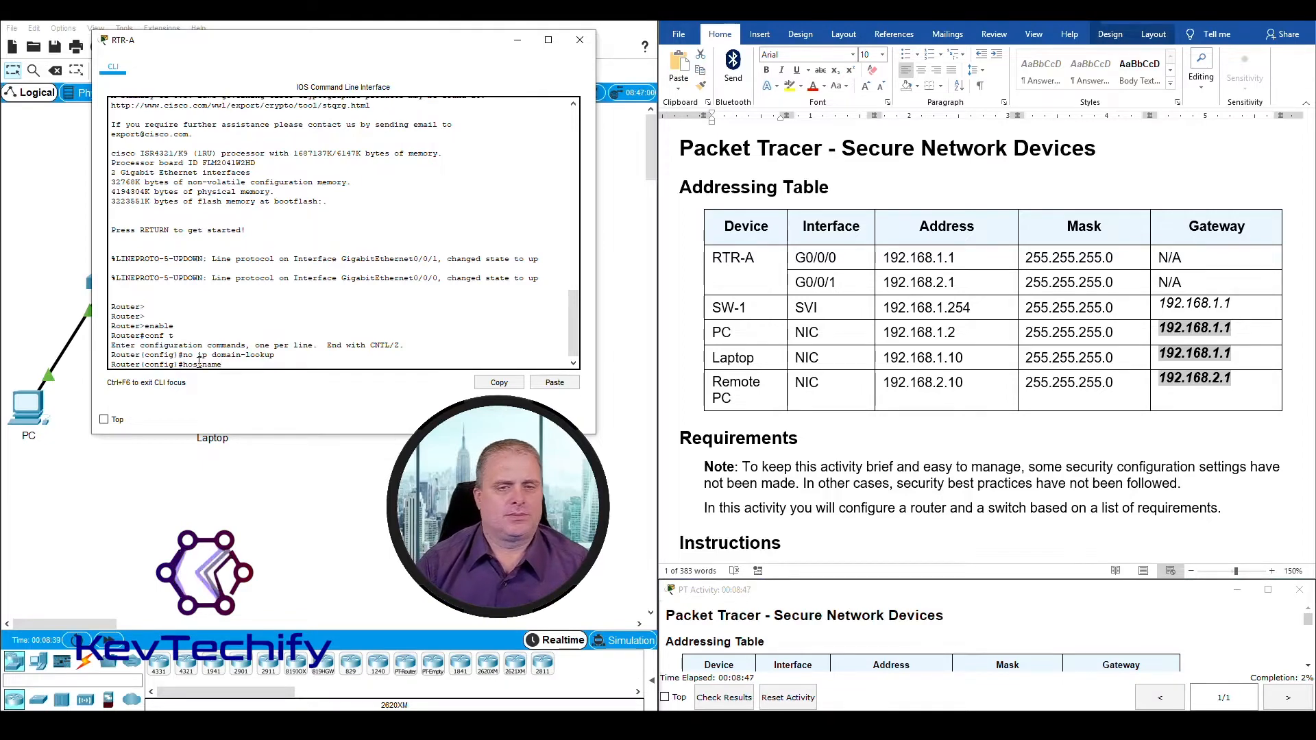
text(RTR-A)
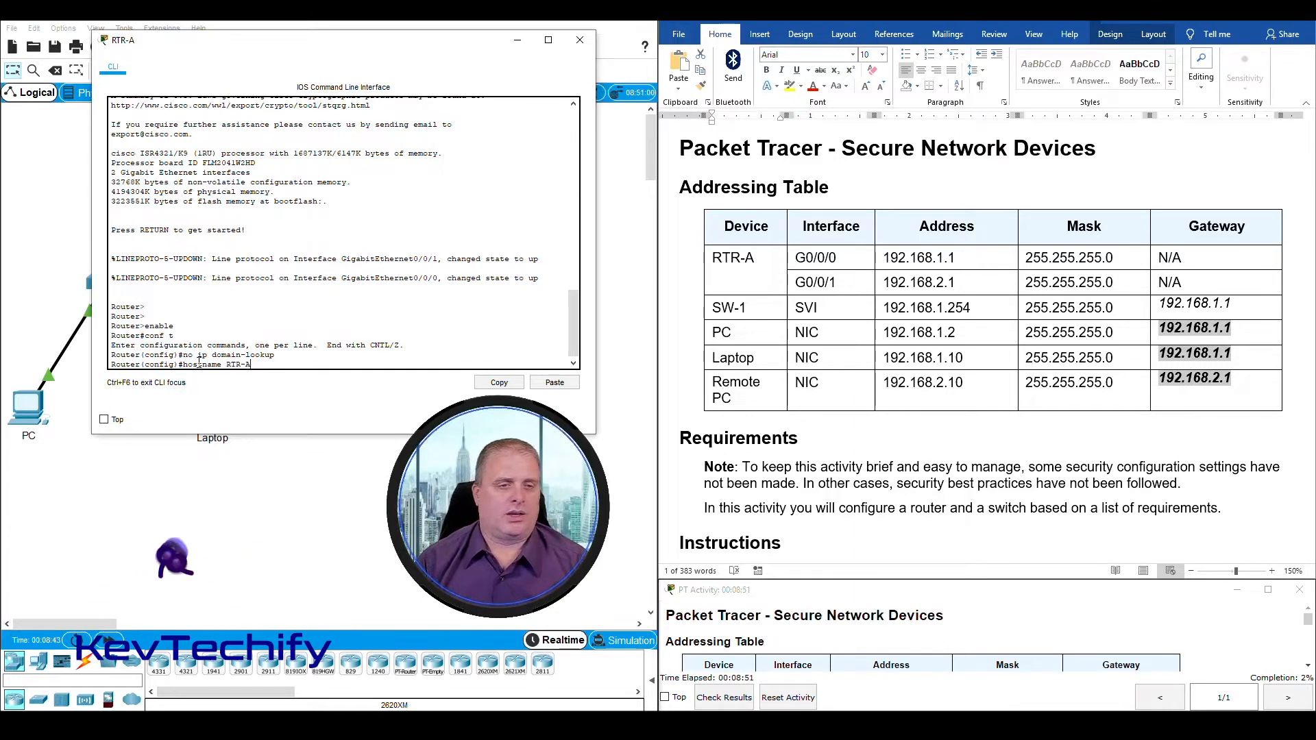
key(Return)
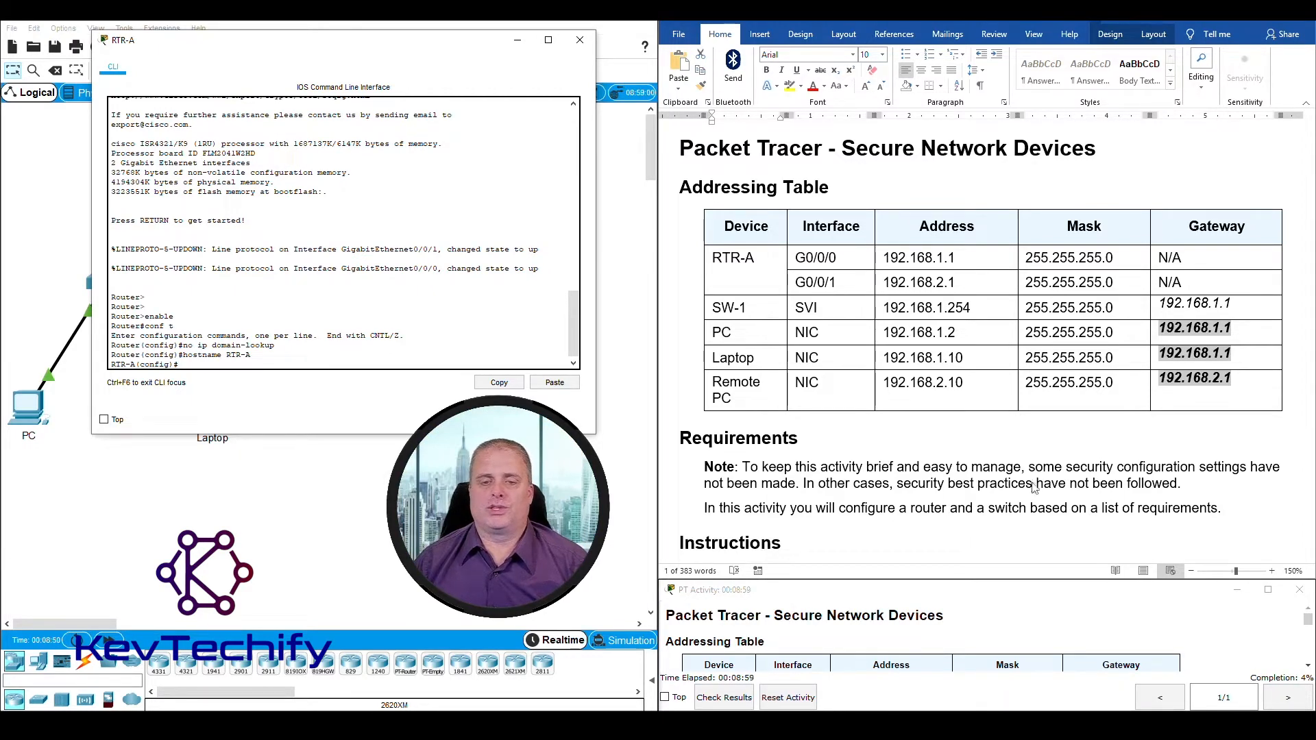
Step: Find the Step 2 minimum password length requirement and try to enforce a 10-character minimum on RTR-A
scroll(1035, 488, down, 5)
click(731, 394)
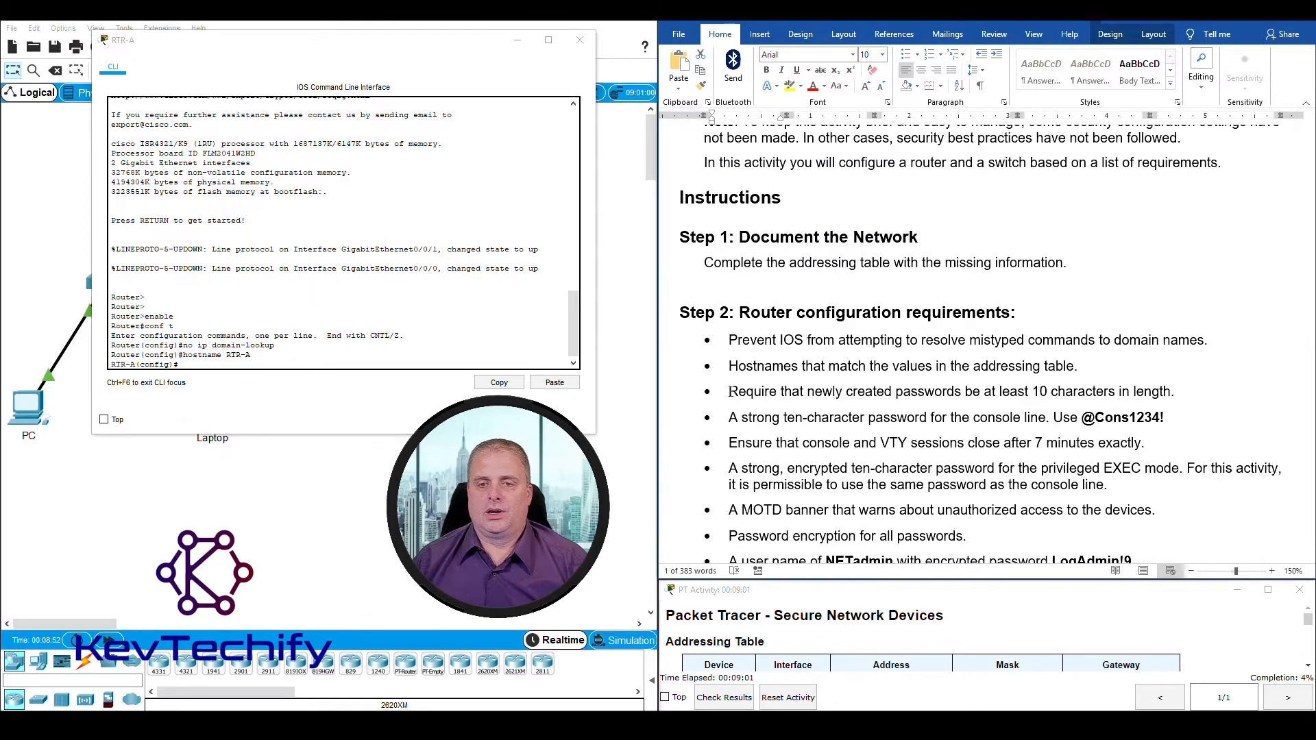
drag(733, 391, 1157, 387)
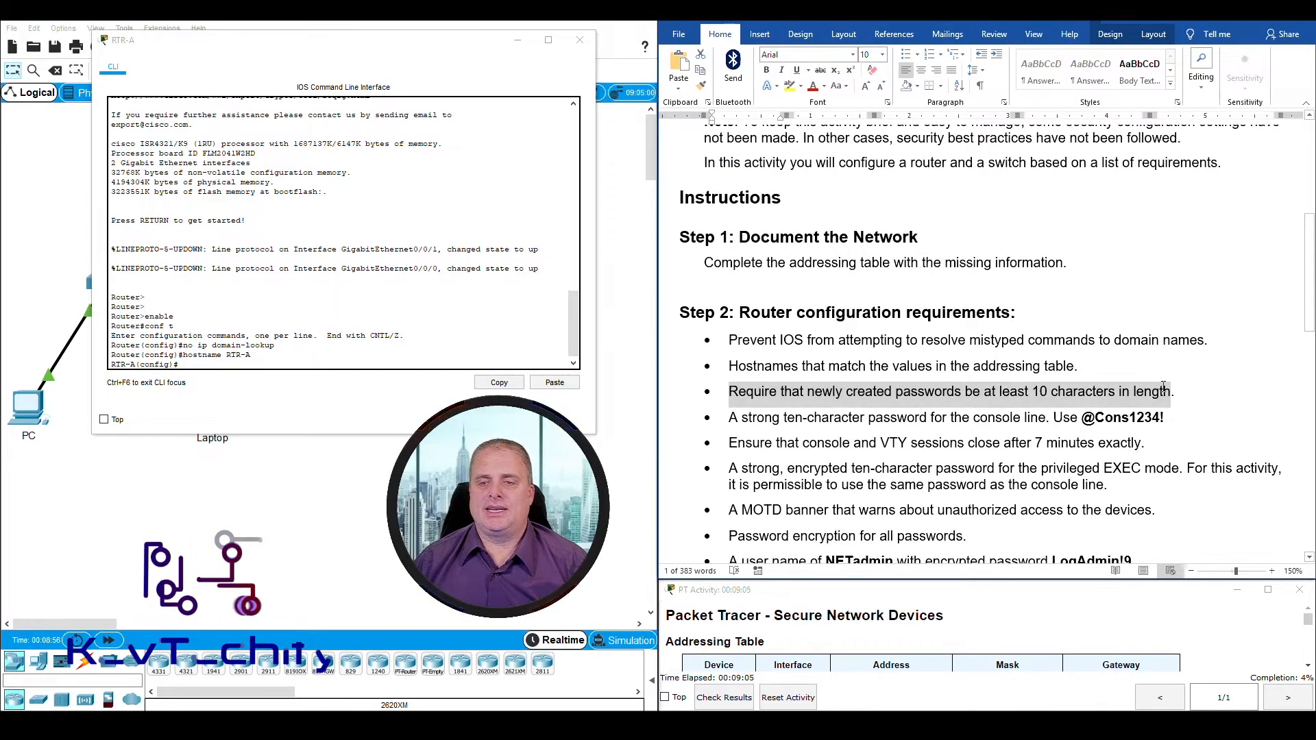
click(185, 363)
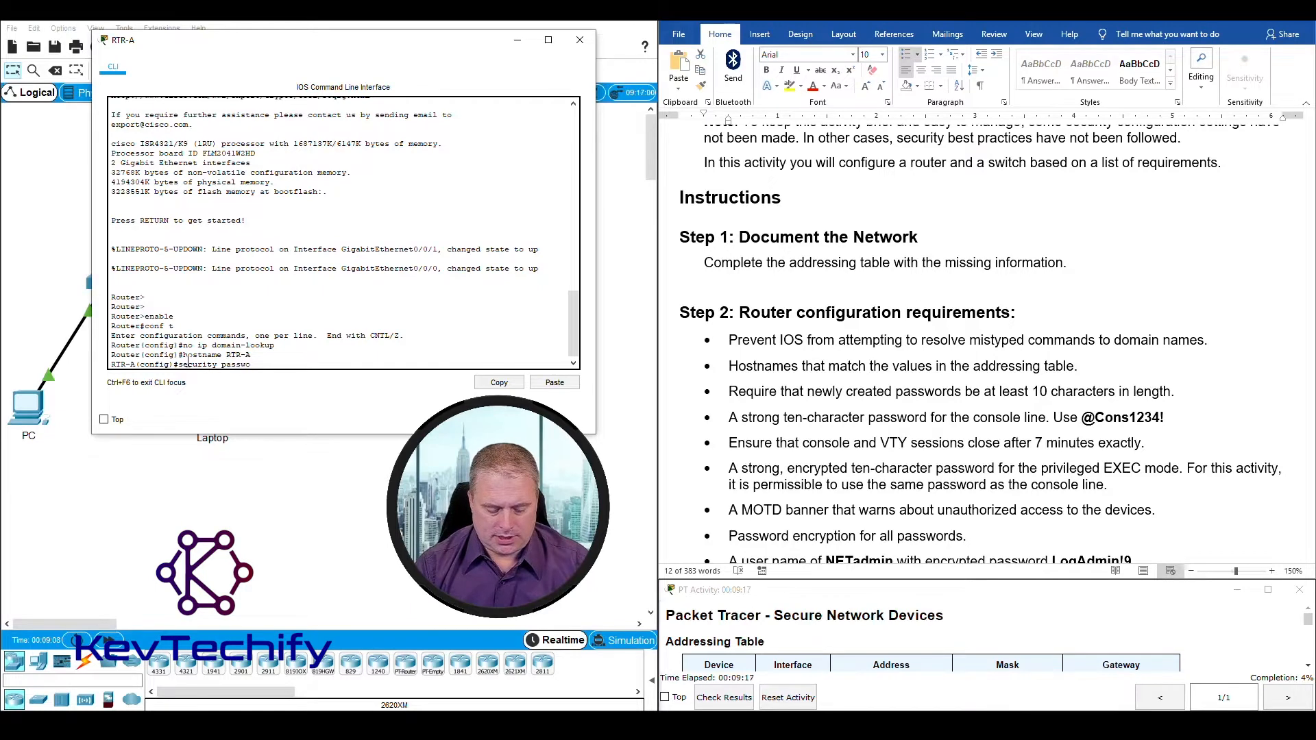
text(rds mi)
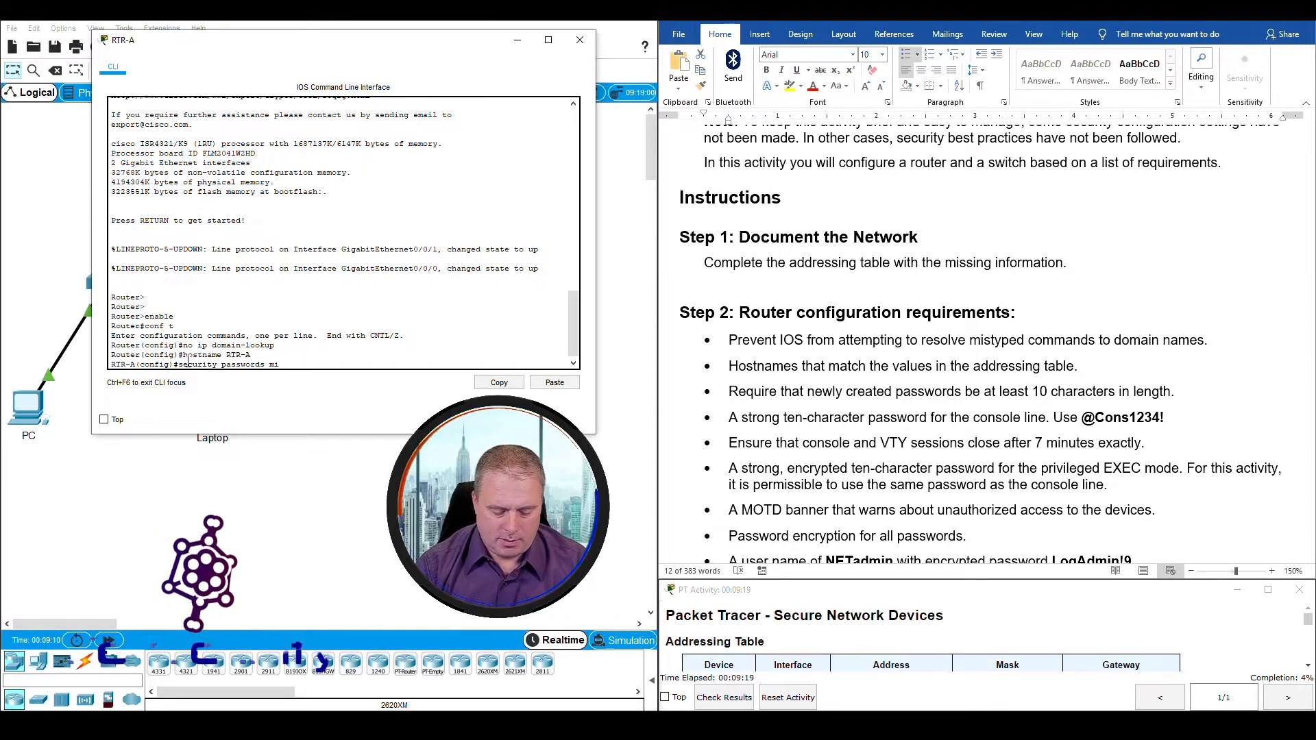
text(n-le)
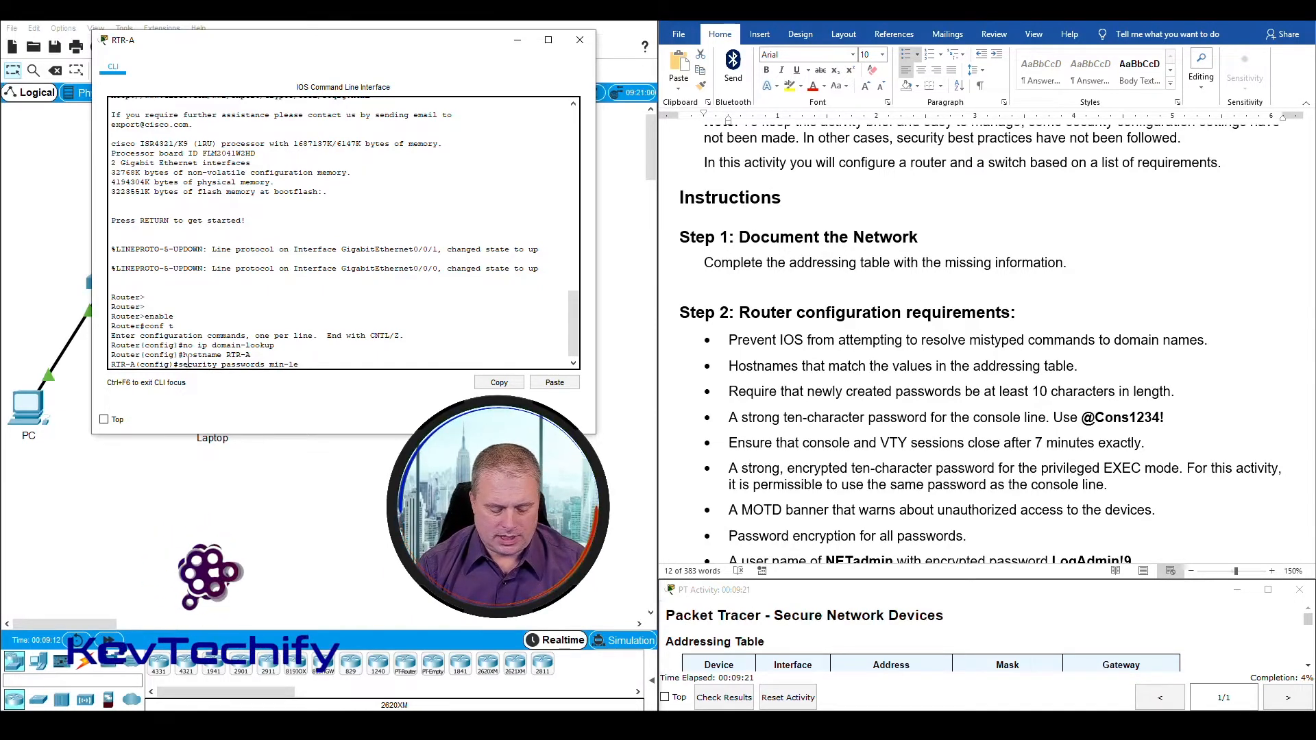
text(ngth)
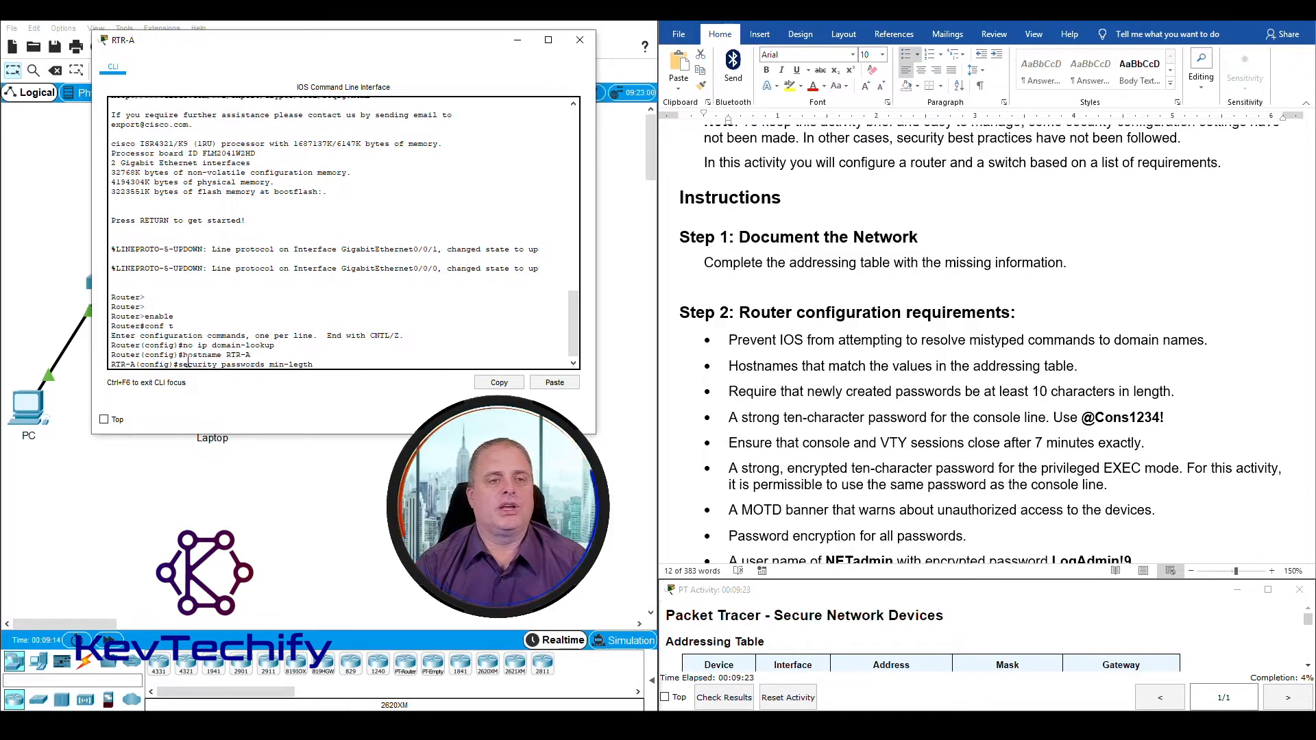
text( 10)
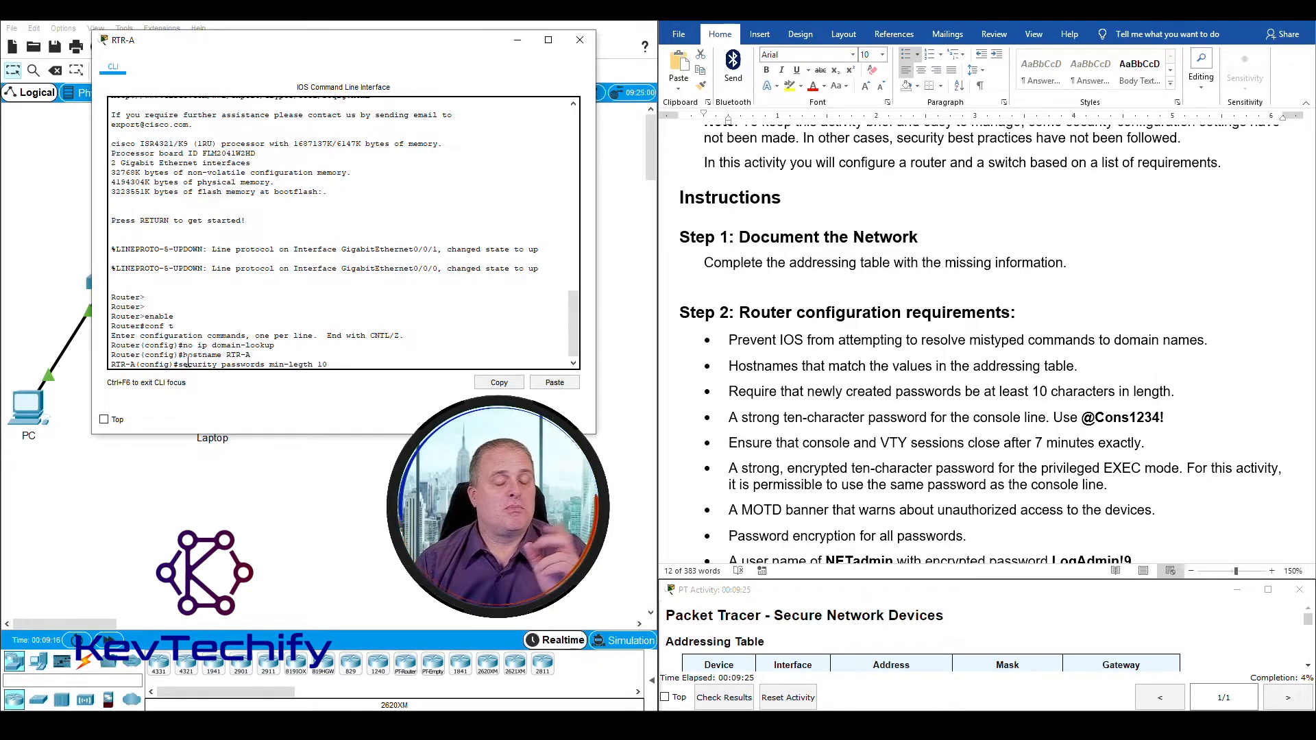
key(Return)
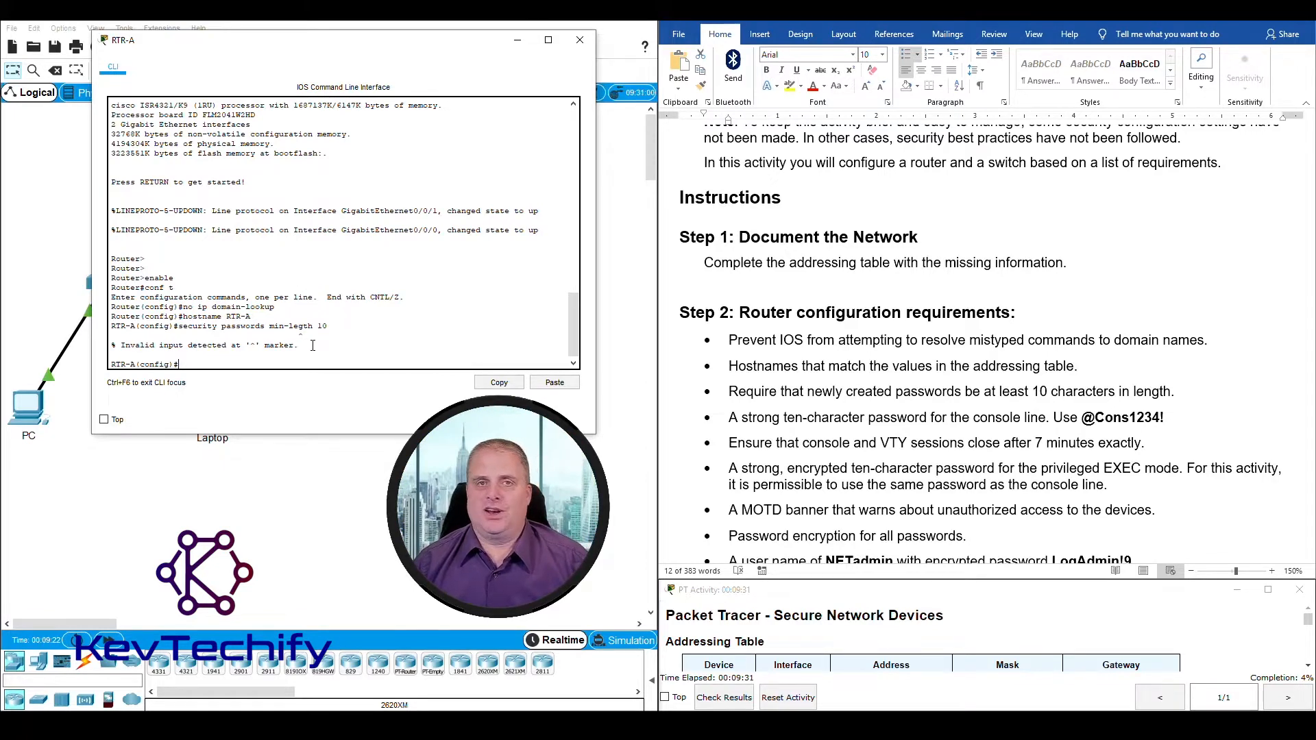
Step: Correct the misspelled keyword in the rejected command and run security passwords min-length 10
drag(298, 336, 307, 335)
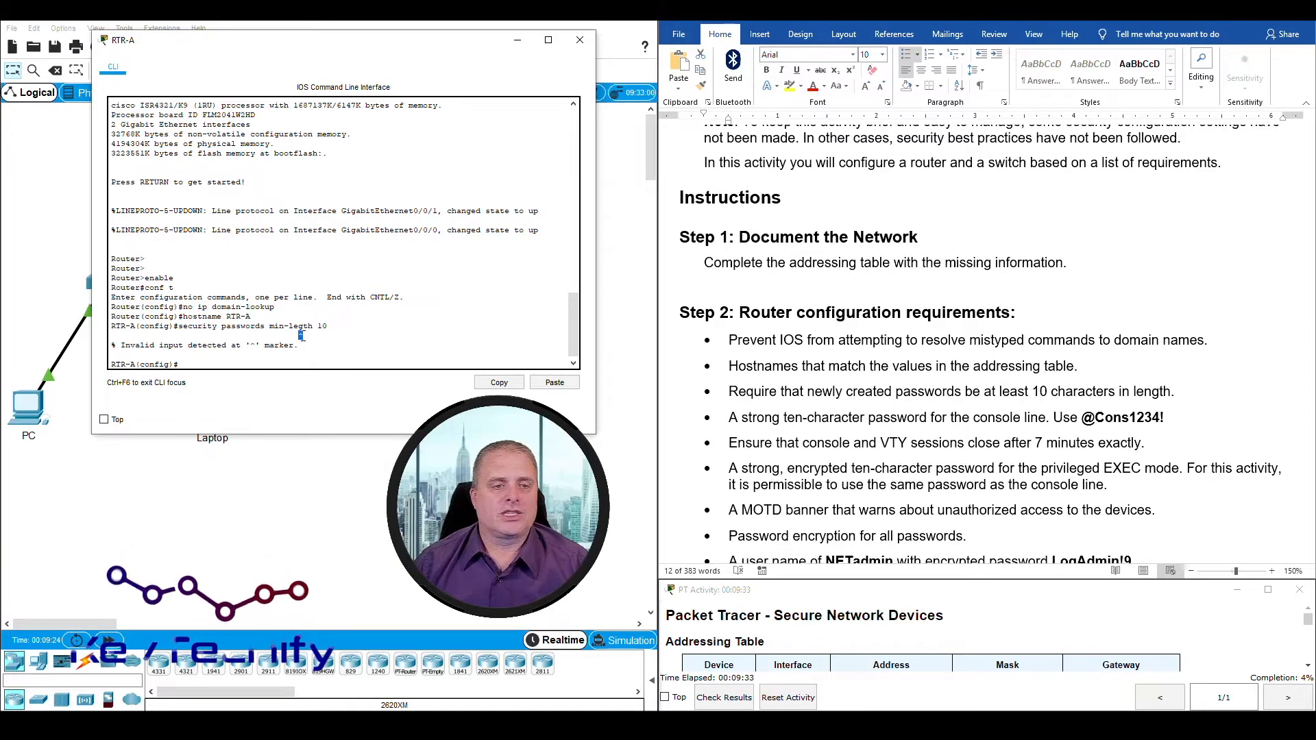
click(313, 337)
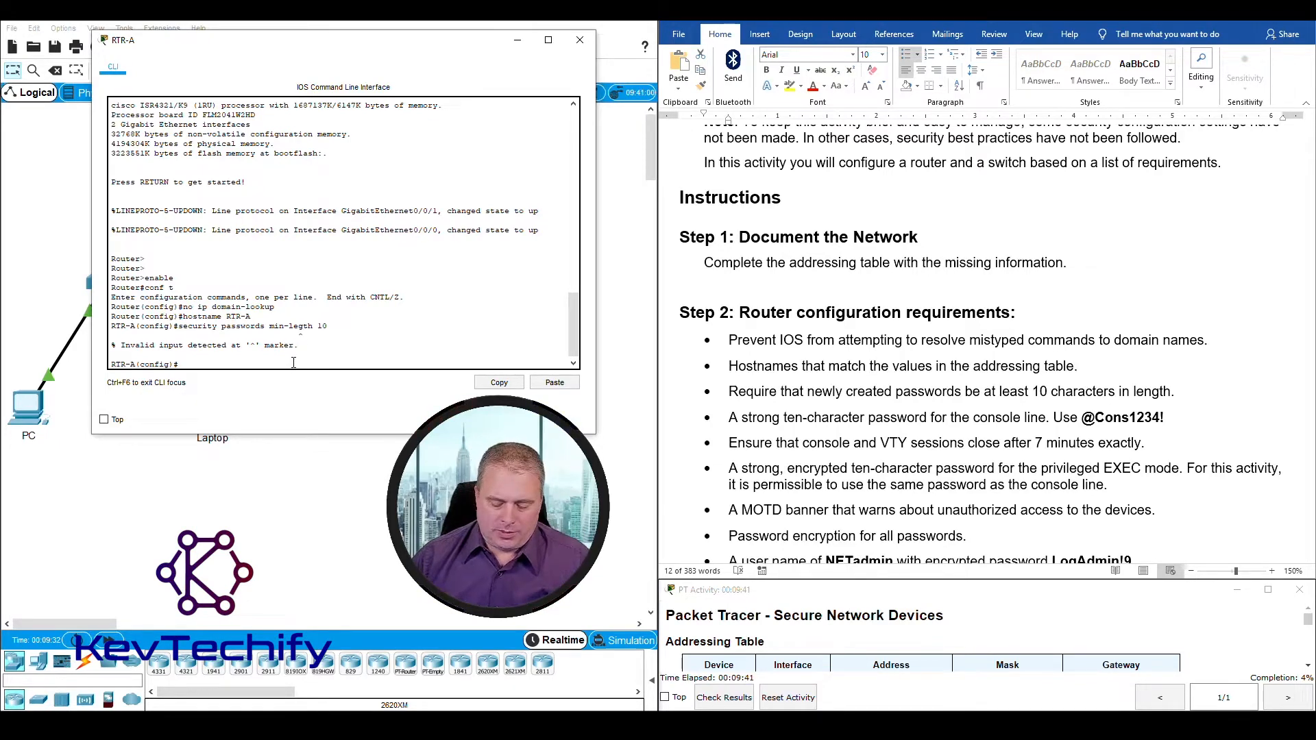
key(Up)
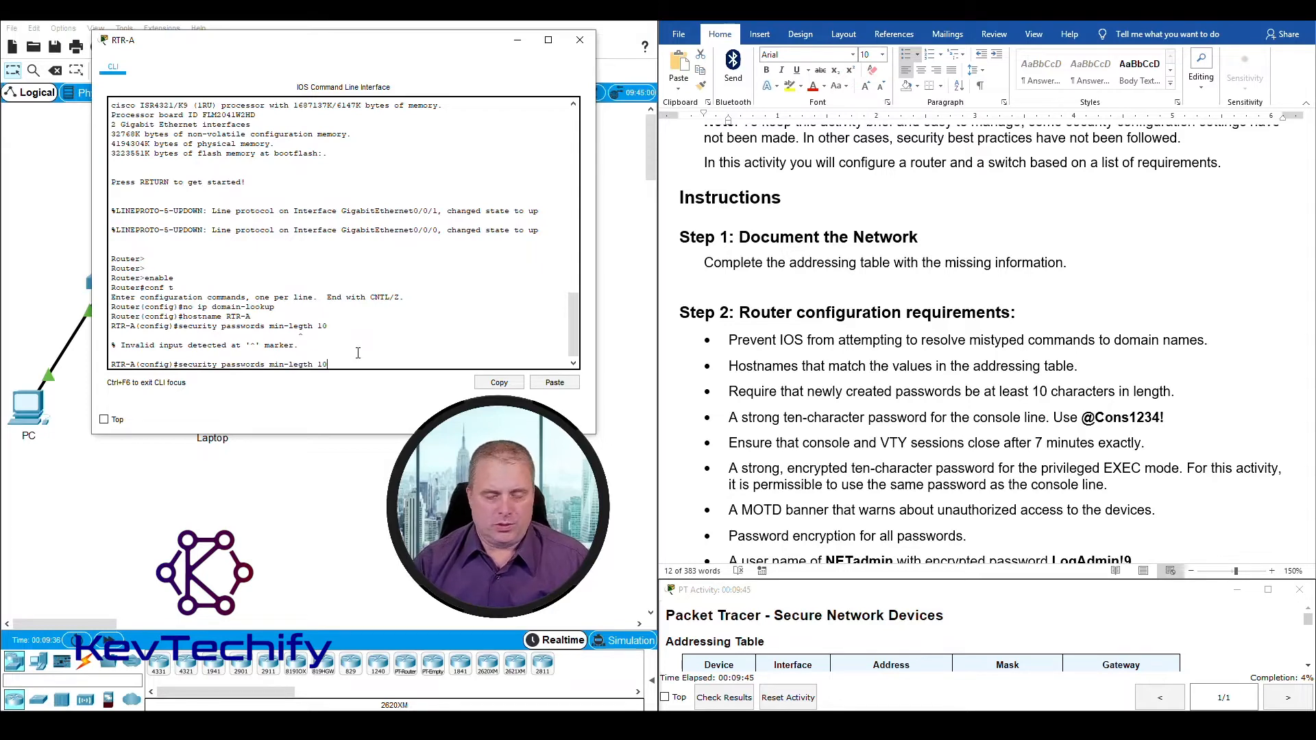
key(Left)
key(Left)
key(Left)
key(Left)
key(Left)
key(Left)
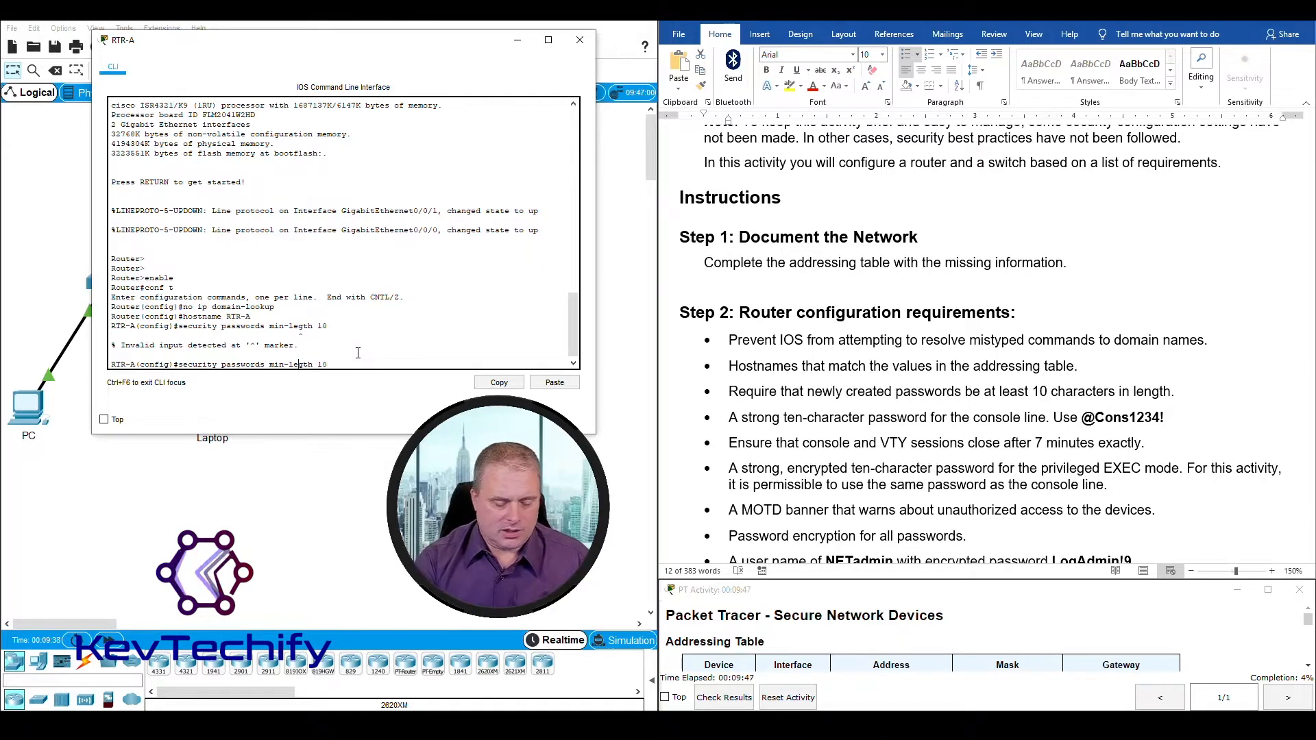
text(n)
key(Return)
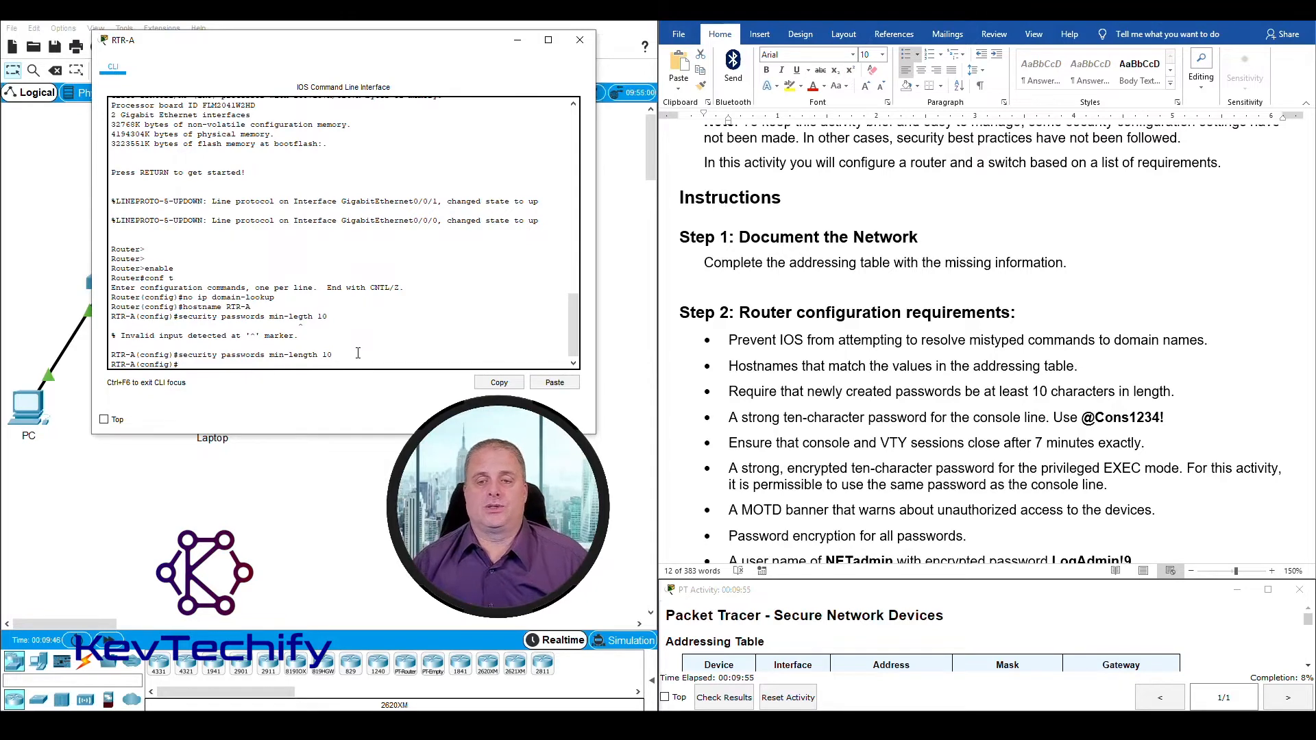
Step: Review the console line password requirement and enter console line configuration mode with line con 0
click(893, 414)
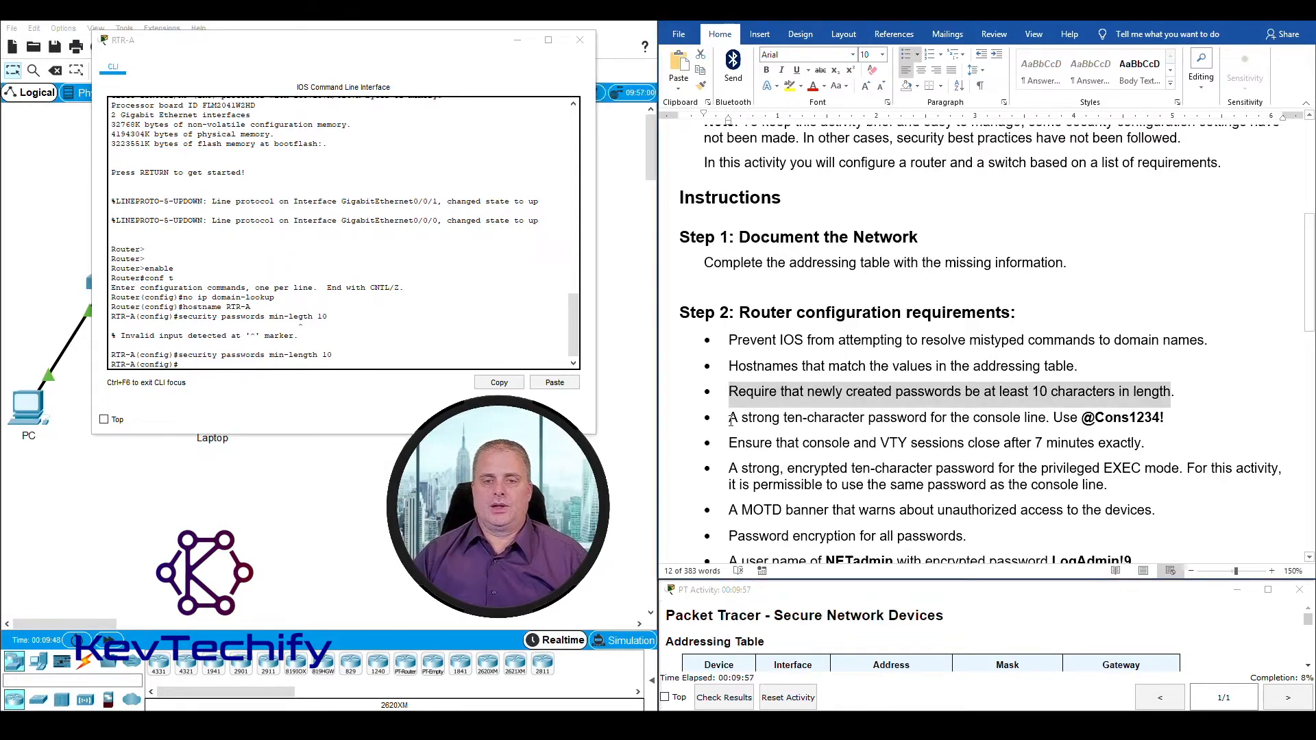
drag(731, 418, 1146, 419)
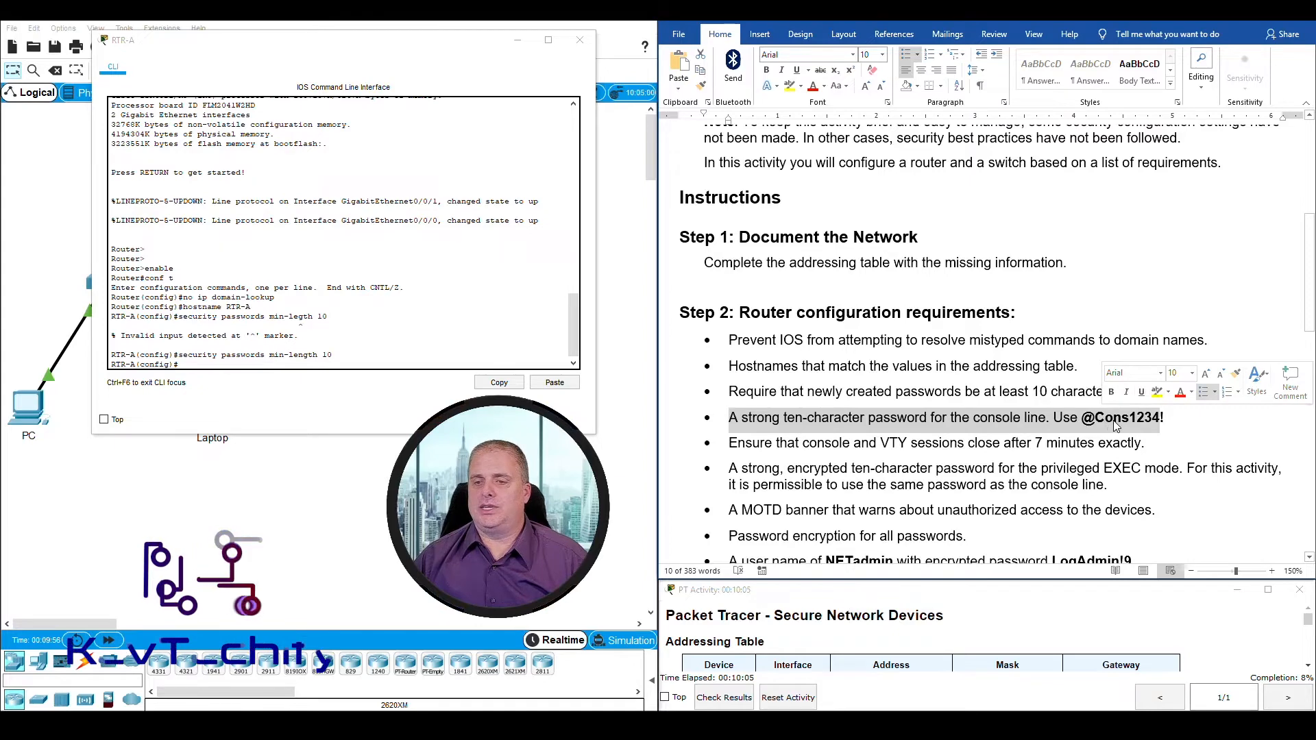
click(1167, 420)
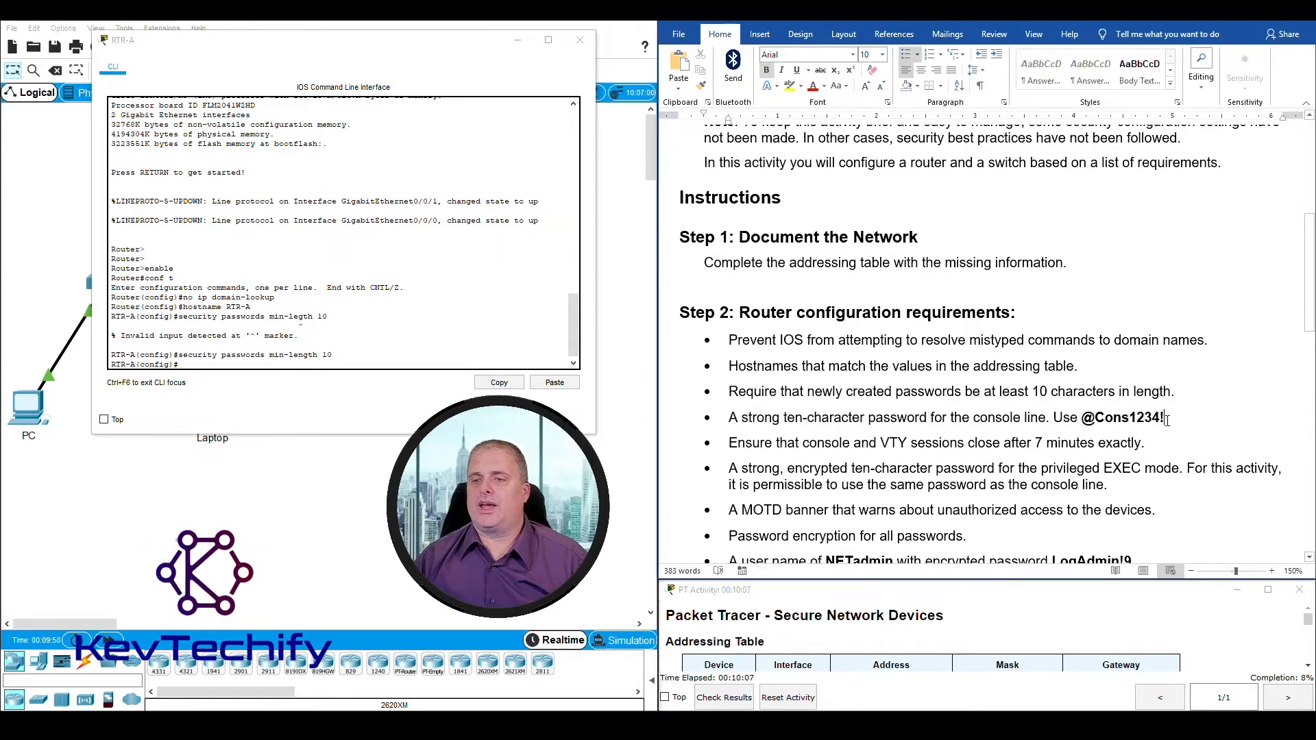
click(253, 364)
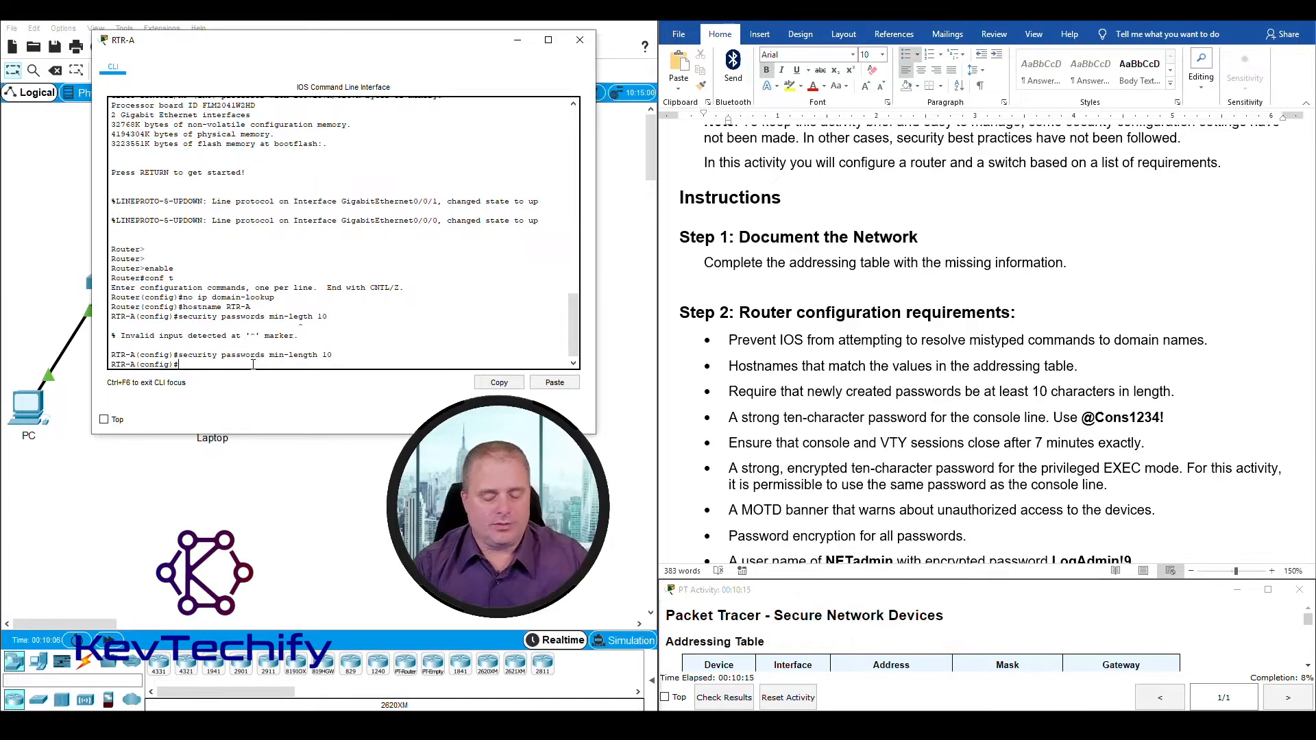
text(line con 0)
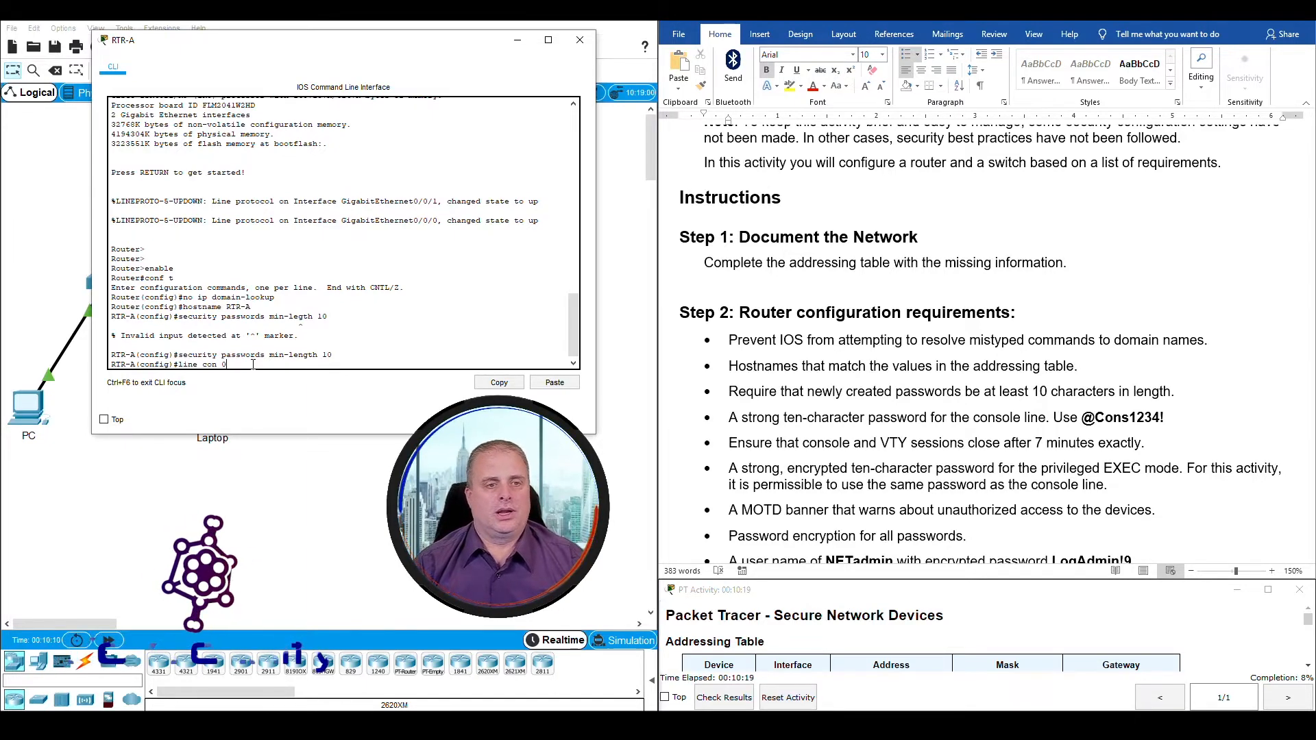
key(Return)
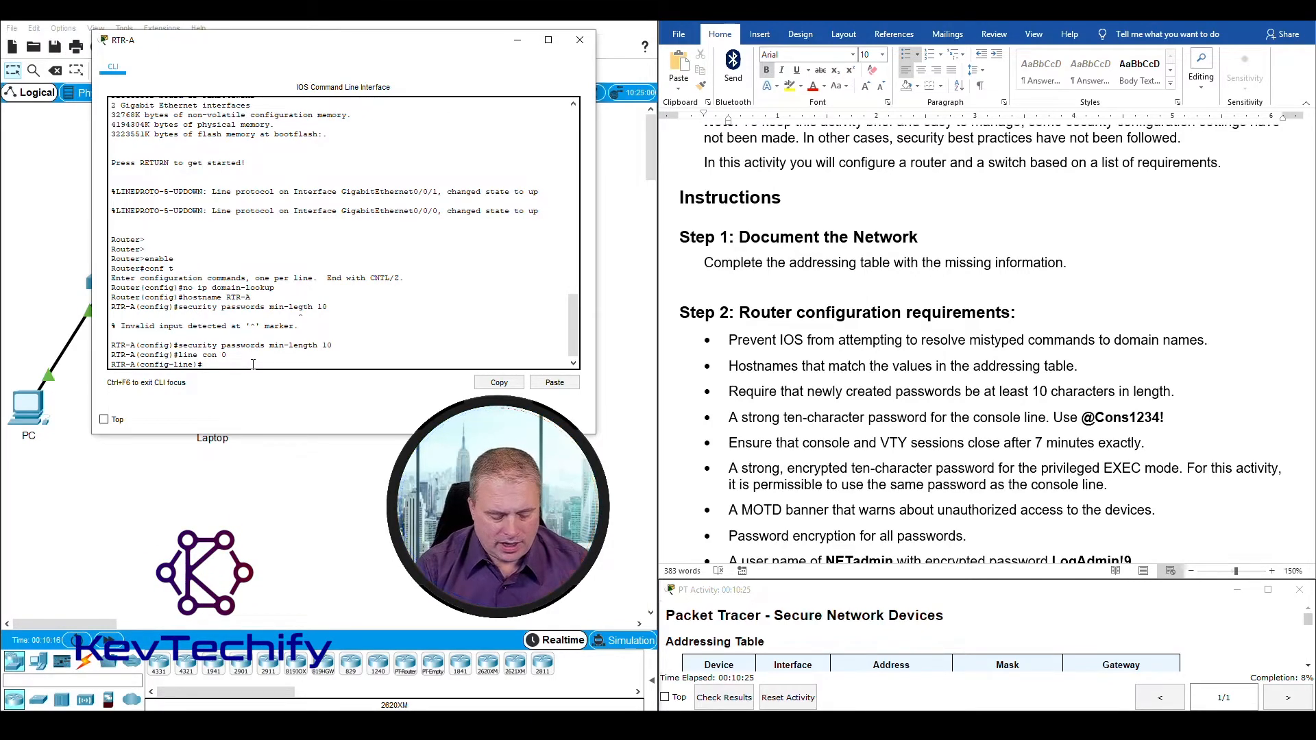
Step: Set the console line password to the one given in the requirements, enable it with login and exit line configuration
text(password)
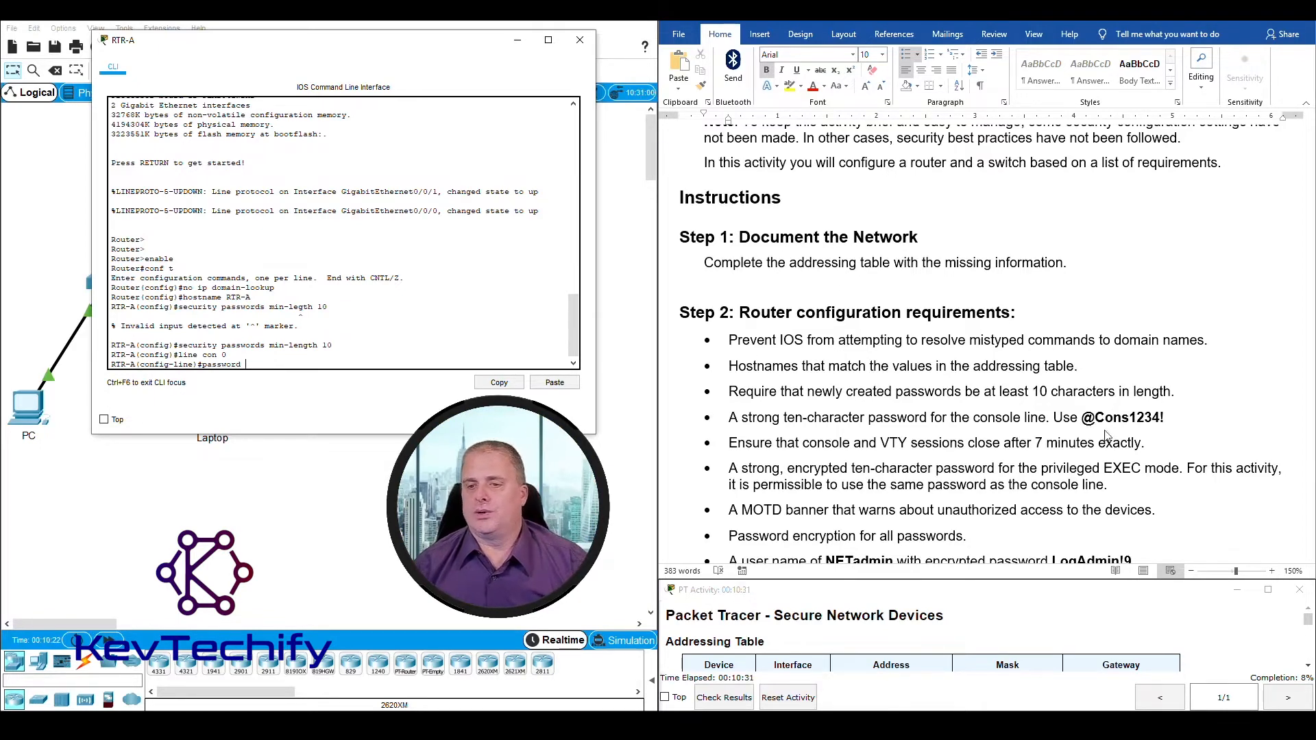
drag(1083, 419, 1169, 417)
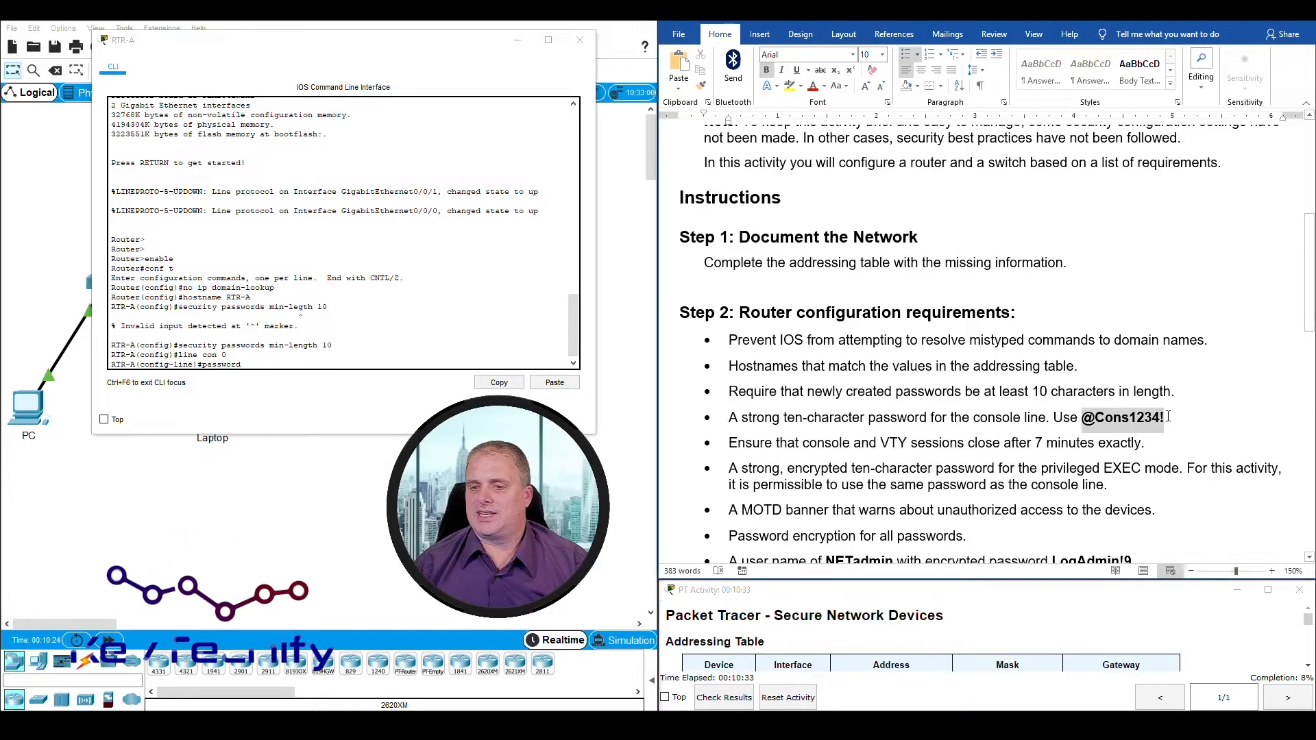
click(1084, 418)
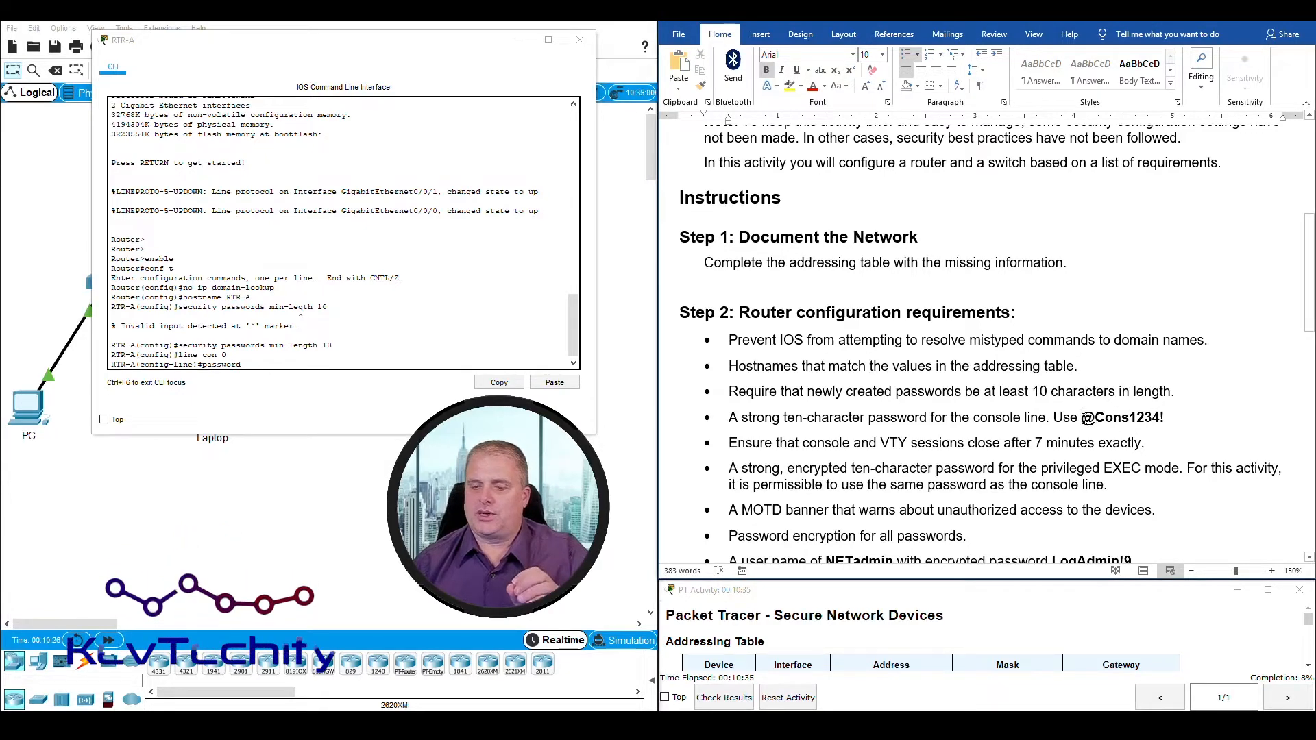
drag(1084, 418, 1167, 419)
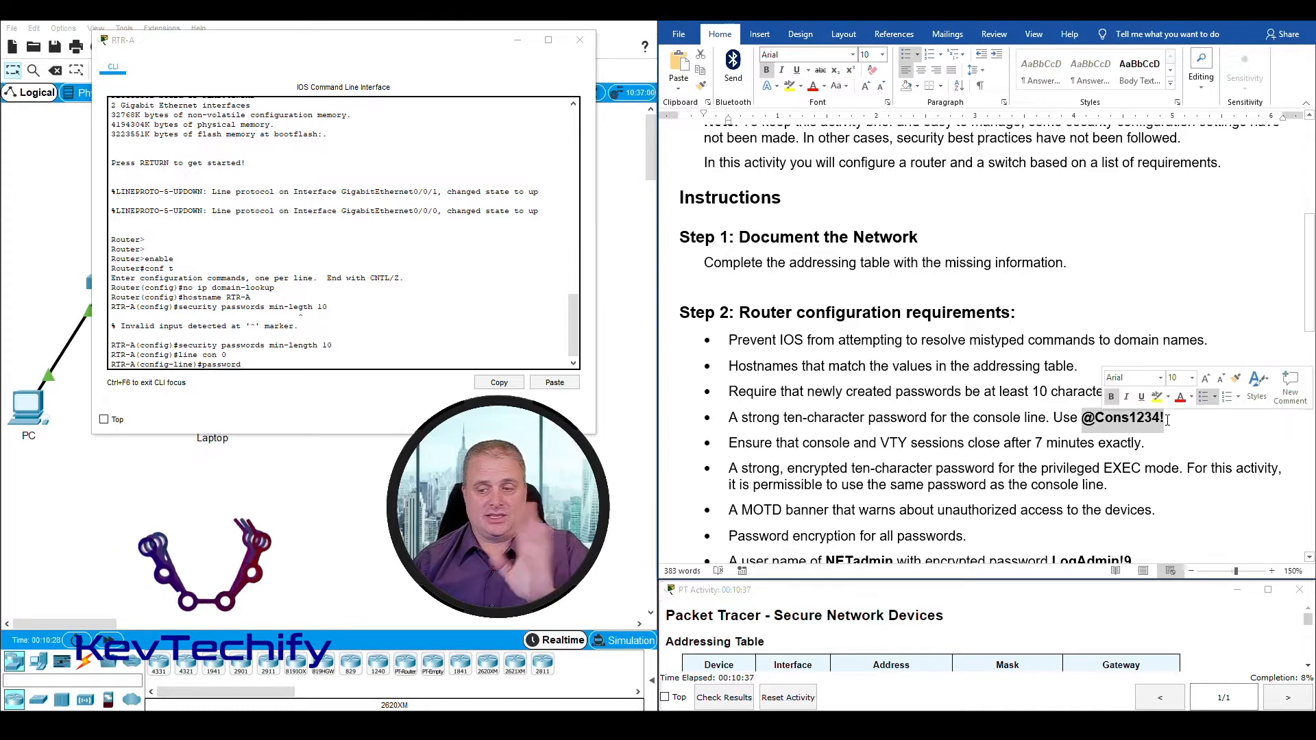
click(266, 363)
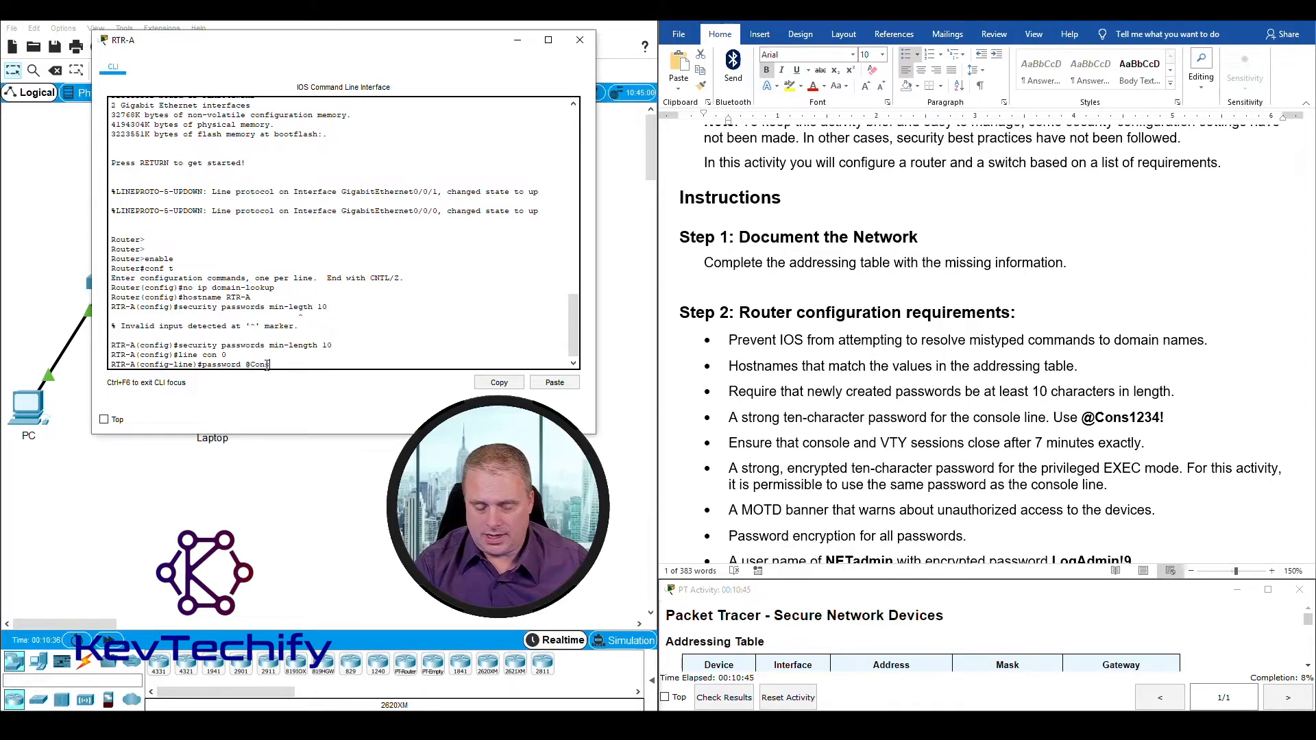
text(@Cons1234)
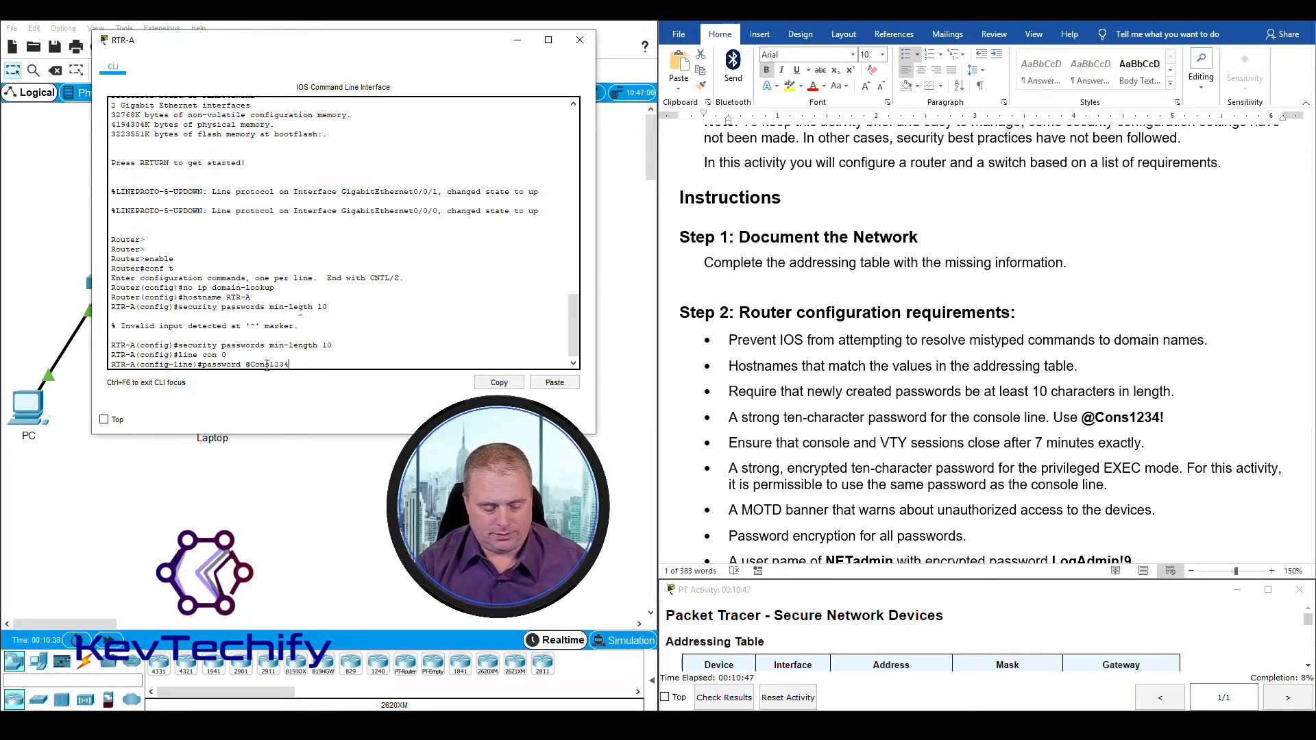
text(!)
key(Return)
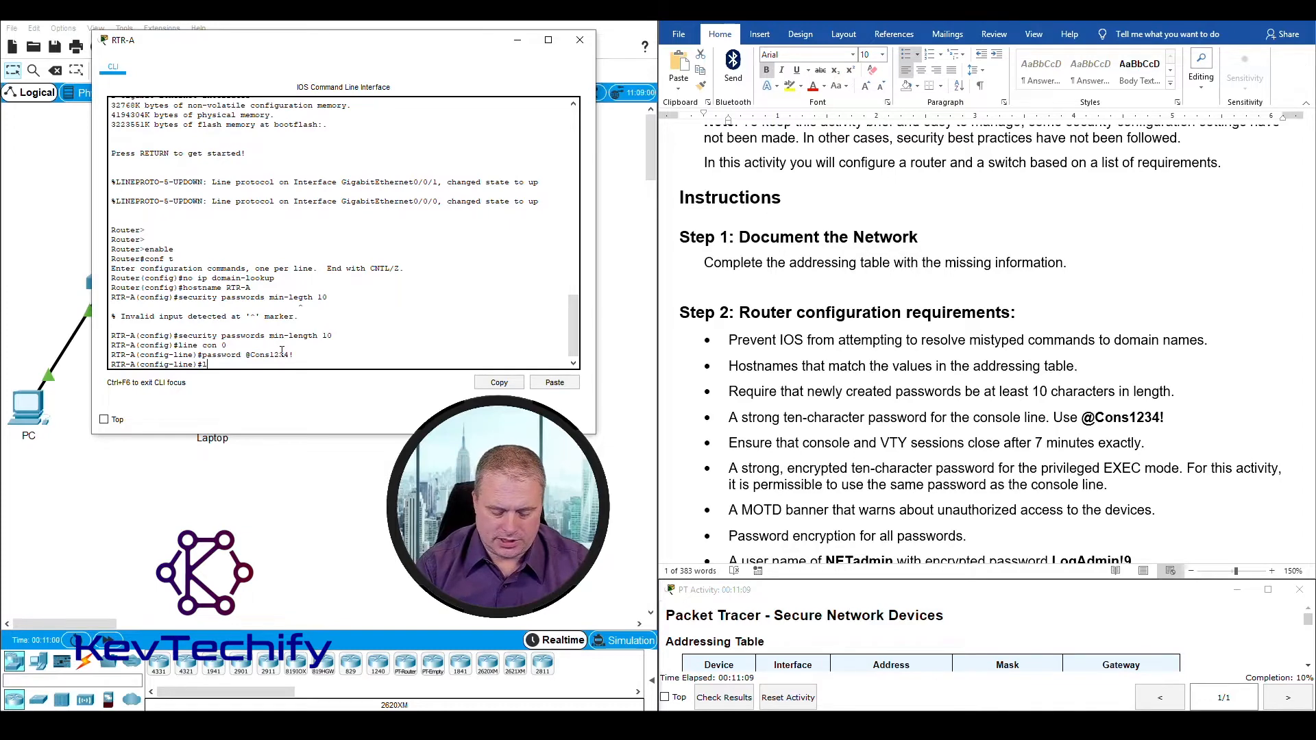
key(Return)
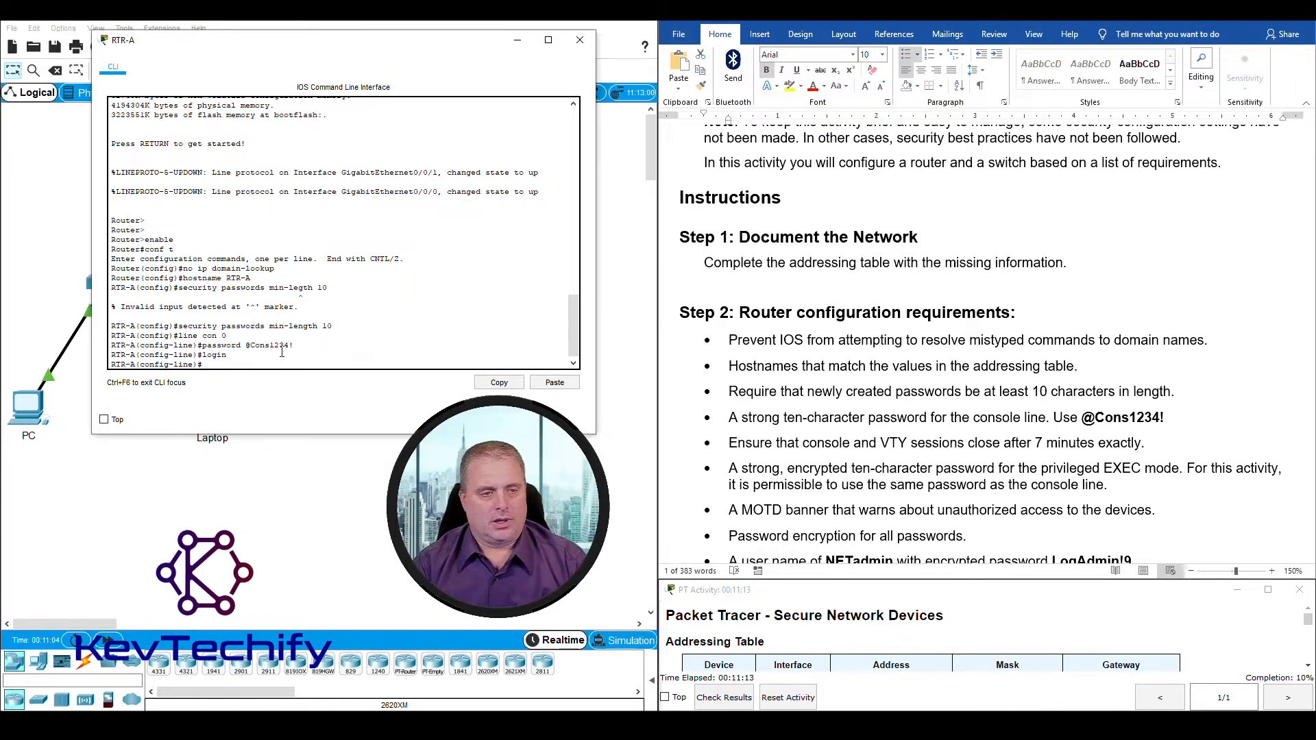
key(Return)
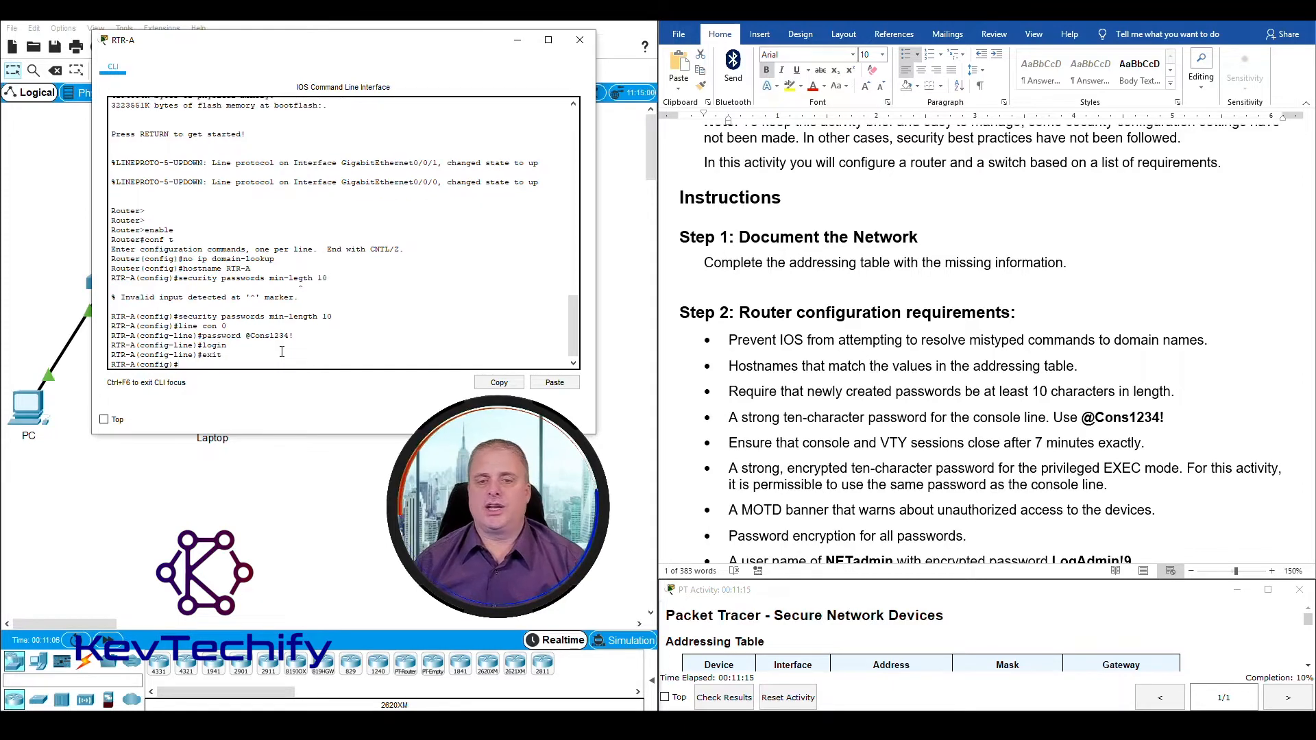
Step: Review the console and VTY session timeout requirement and enter console line configuration mode again with line con 0
click(745, 419)
drag(728, 418, 1210, 412)
drag(727, 443, 1142, 446)
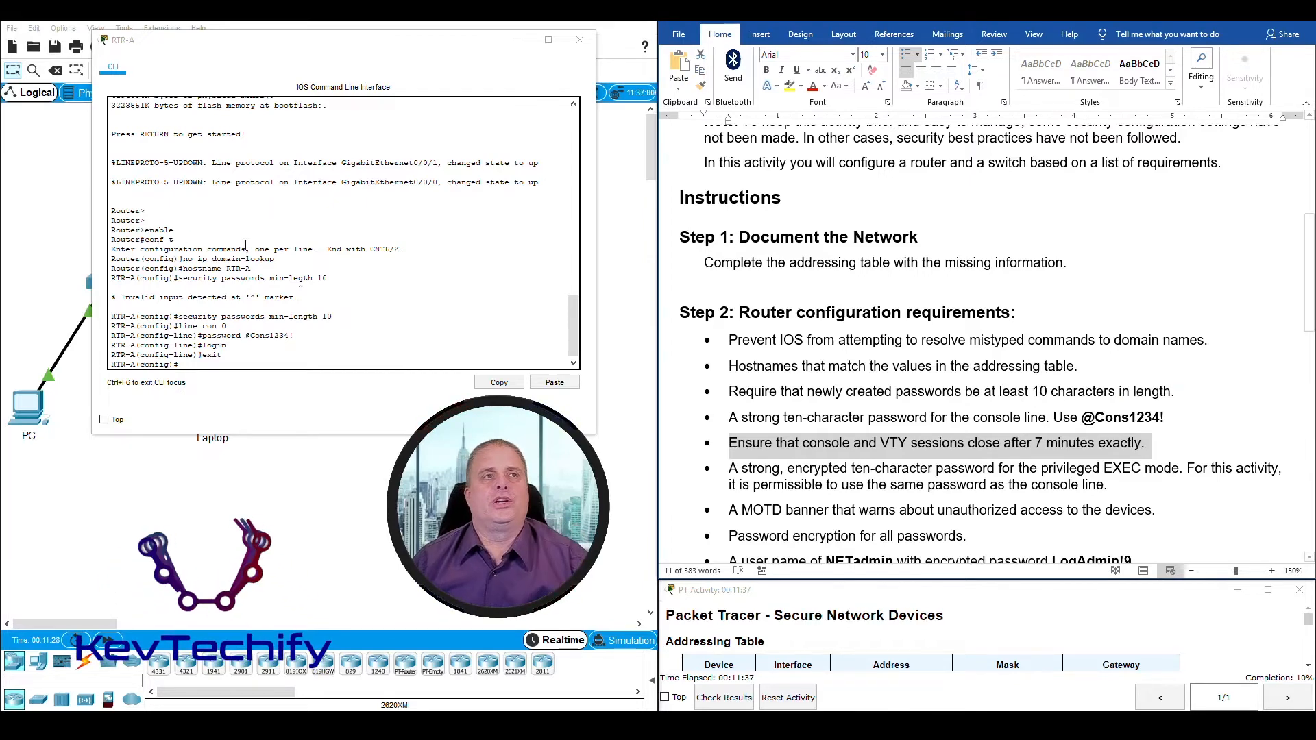
click(199, 382)
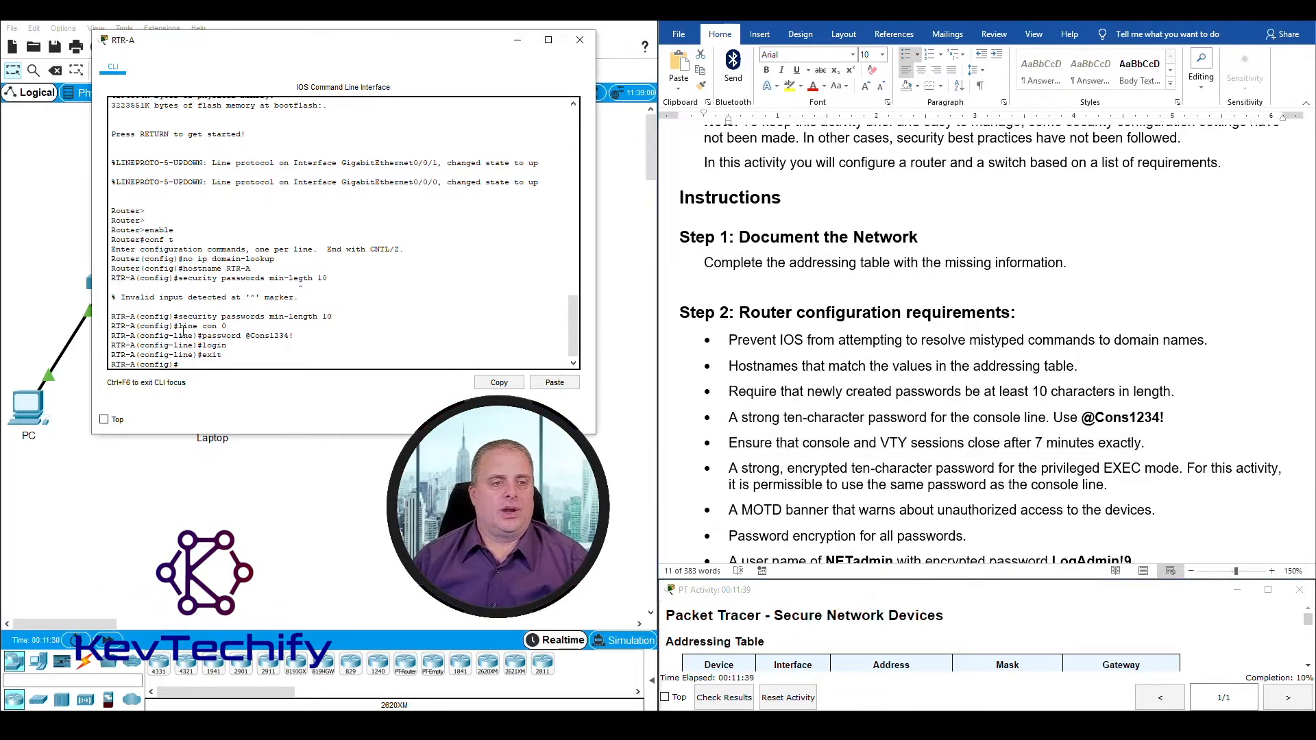
drag(179, 326, 230, 327)
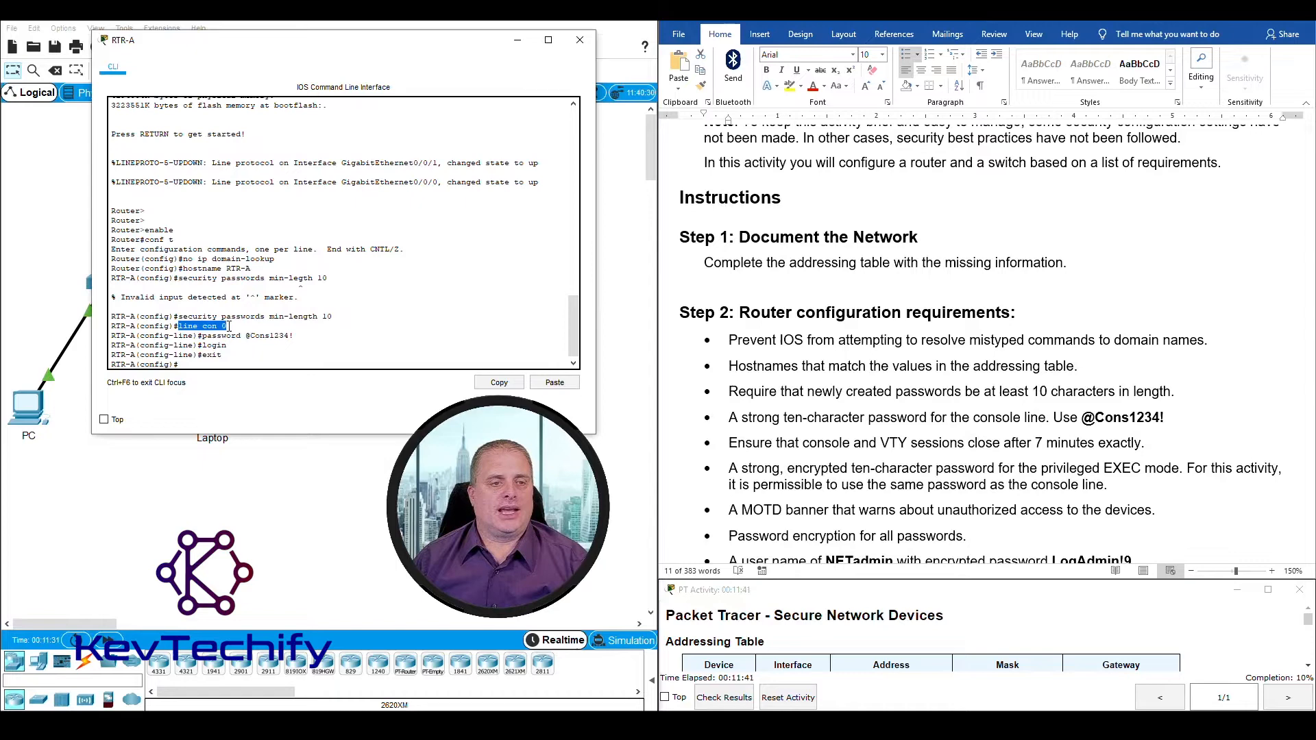
click(204, 365)
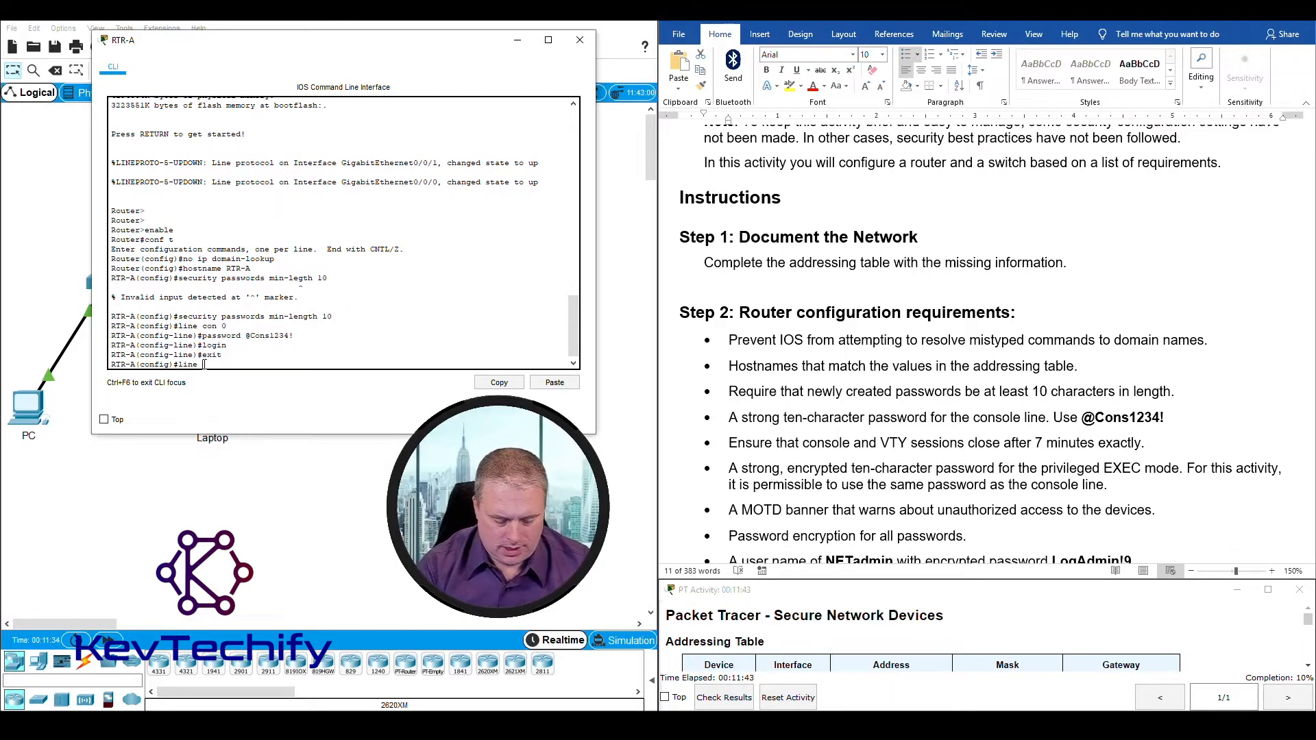
text(line con 0)
key(Return)
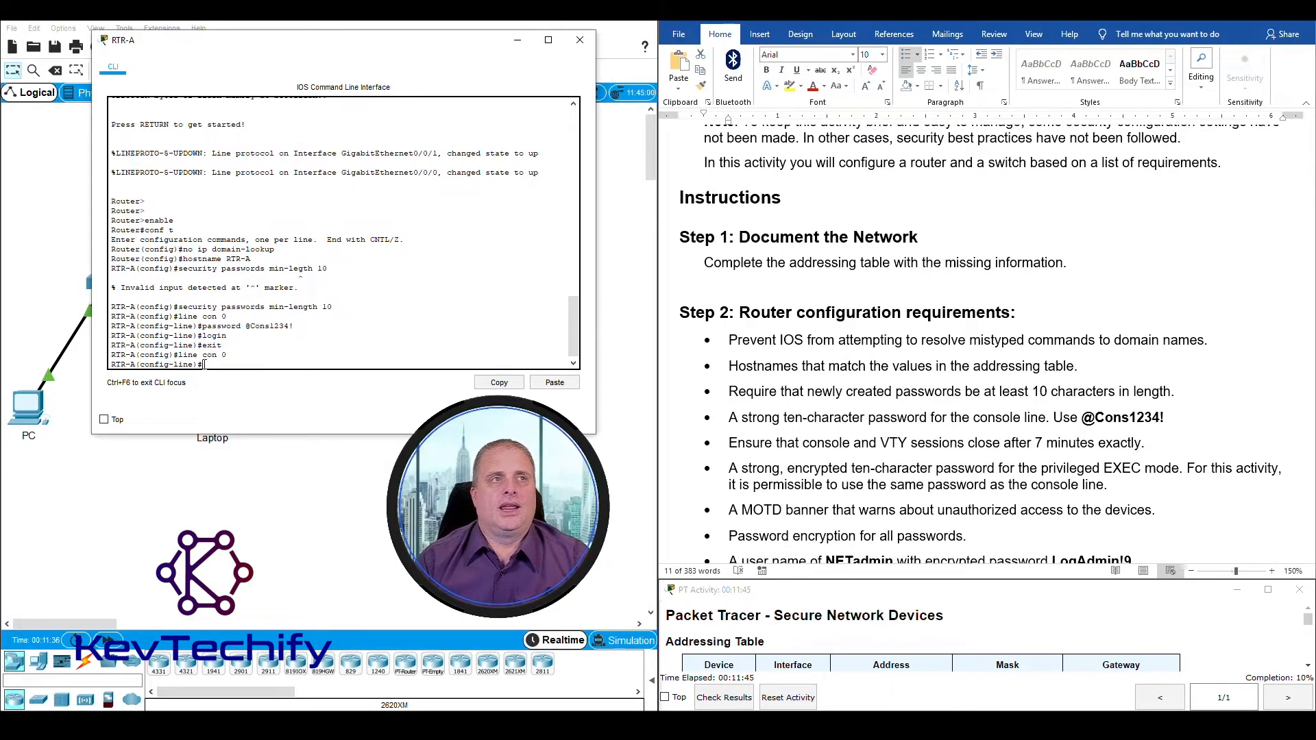
Step: Set the console line's inactivity timeout to exactly 7 minutes with exec-timeout 7 0, consulting the command help for the seconds argument
text(exe)
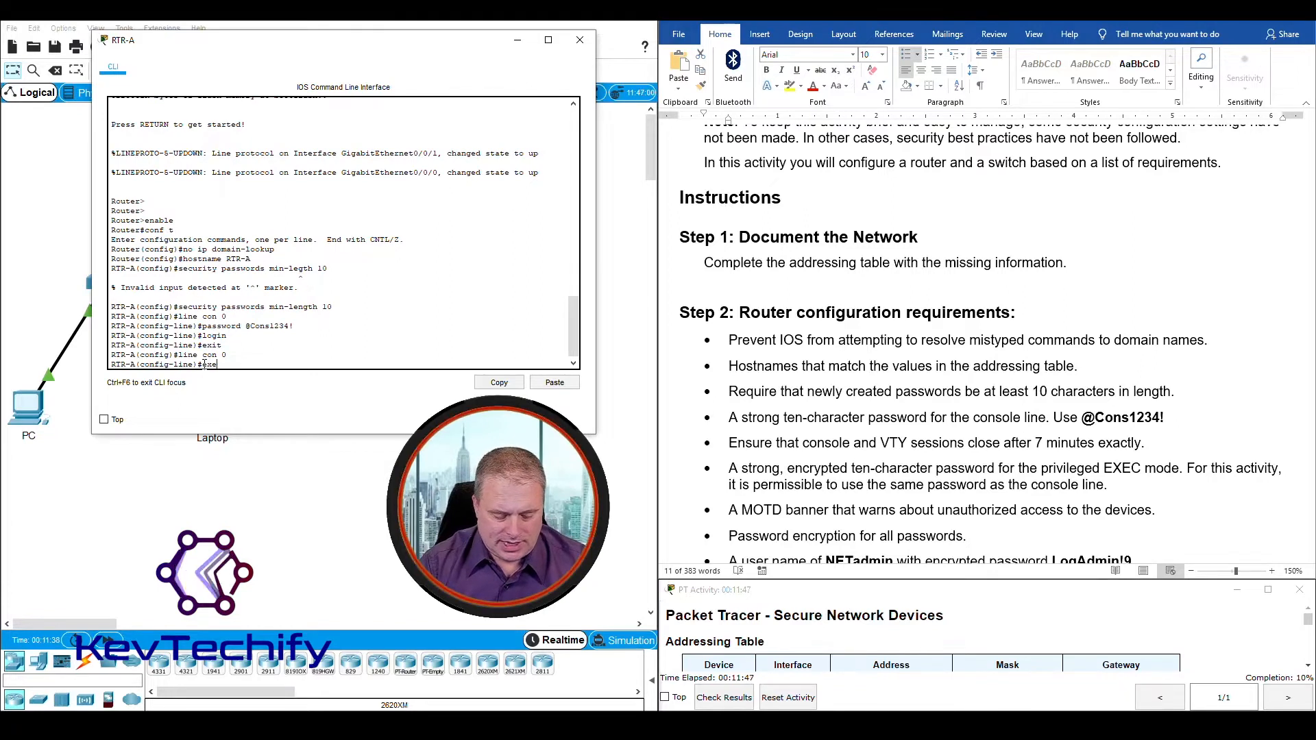
text(c-time)
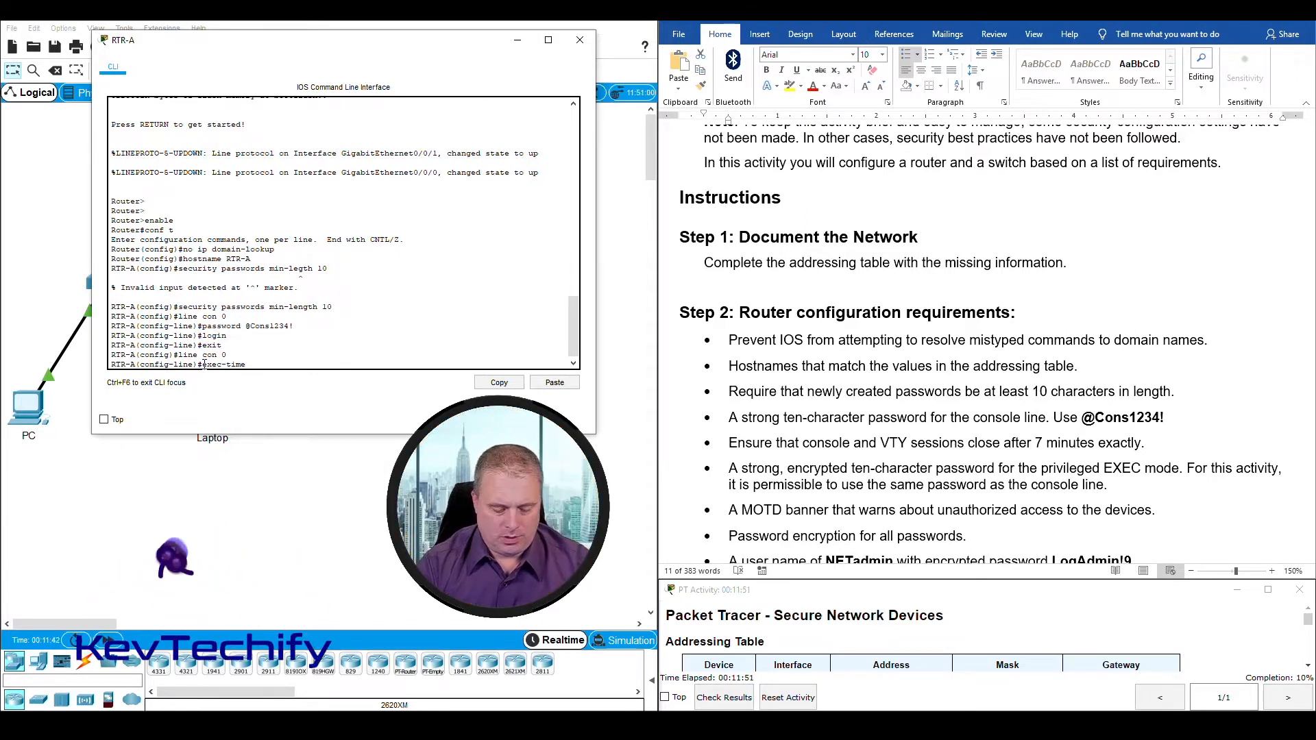
text(out)
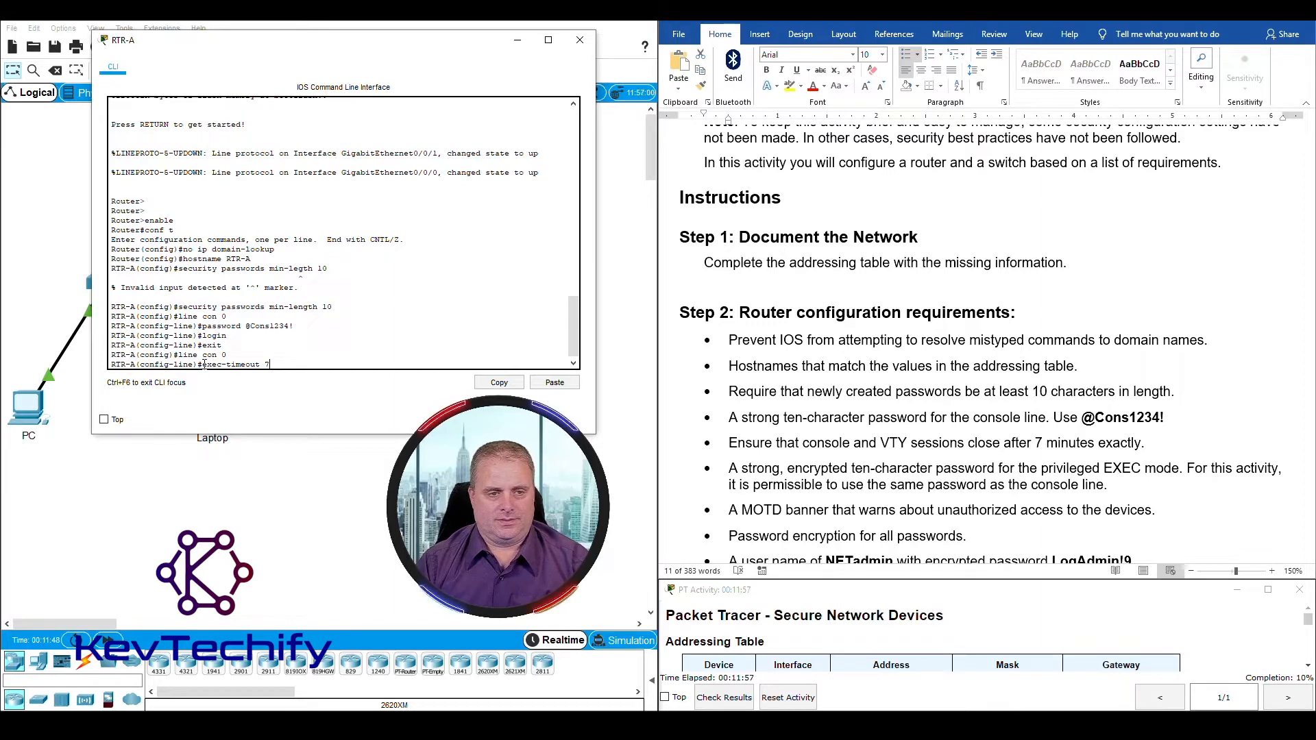
text(7 ?)
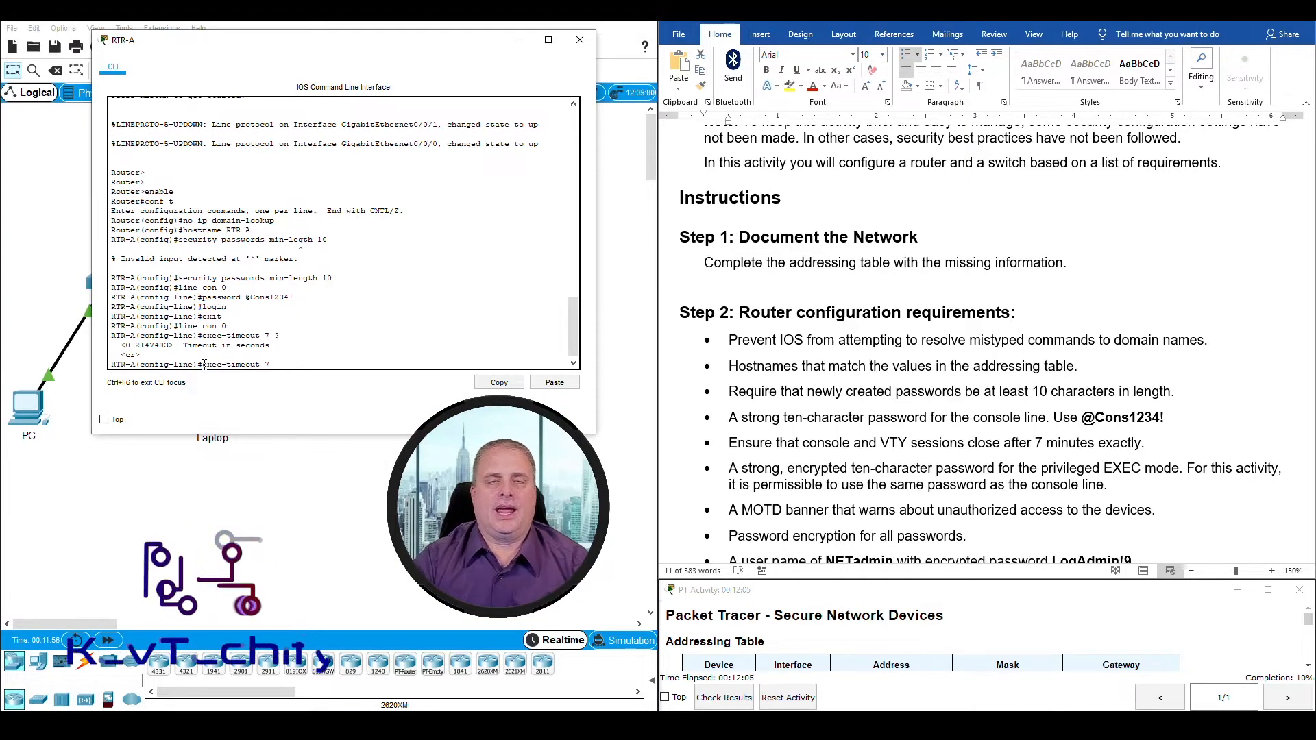
text(0)
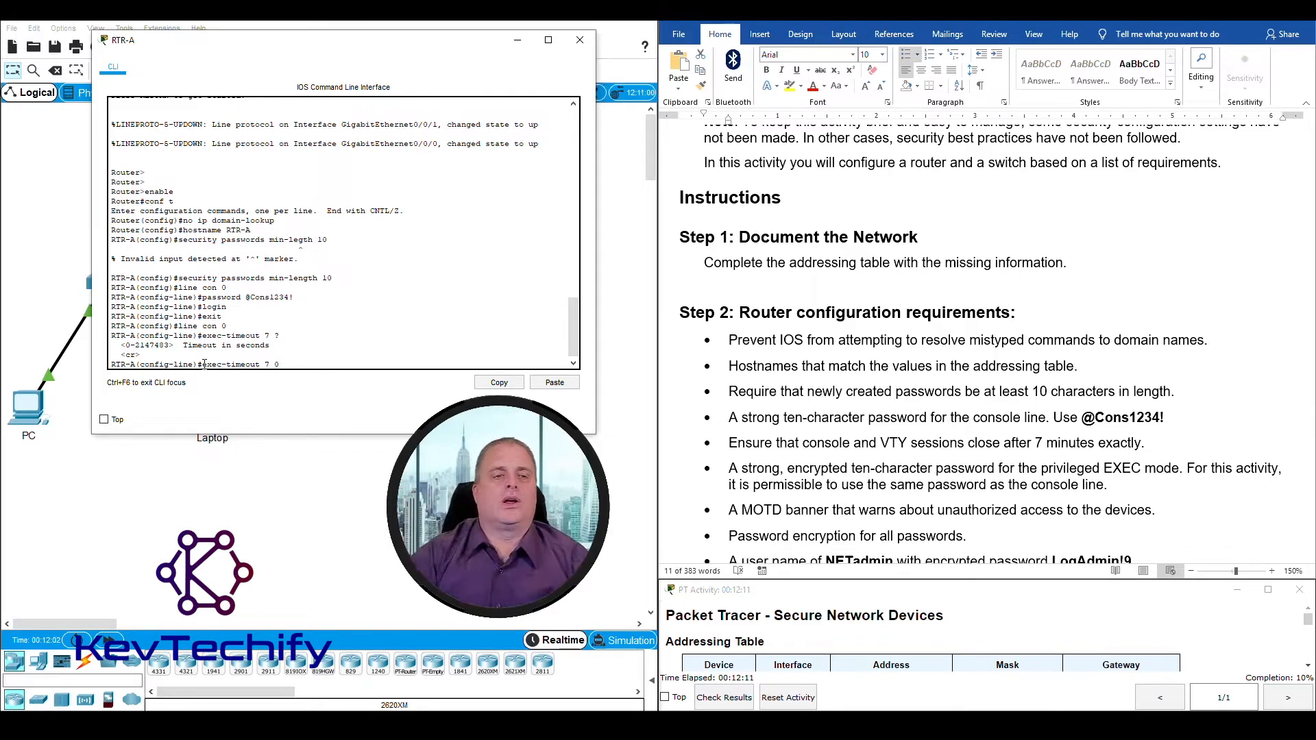
key(Return)
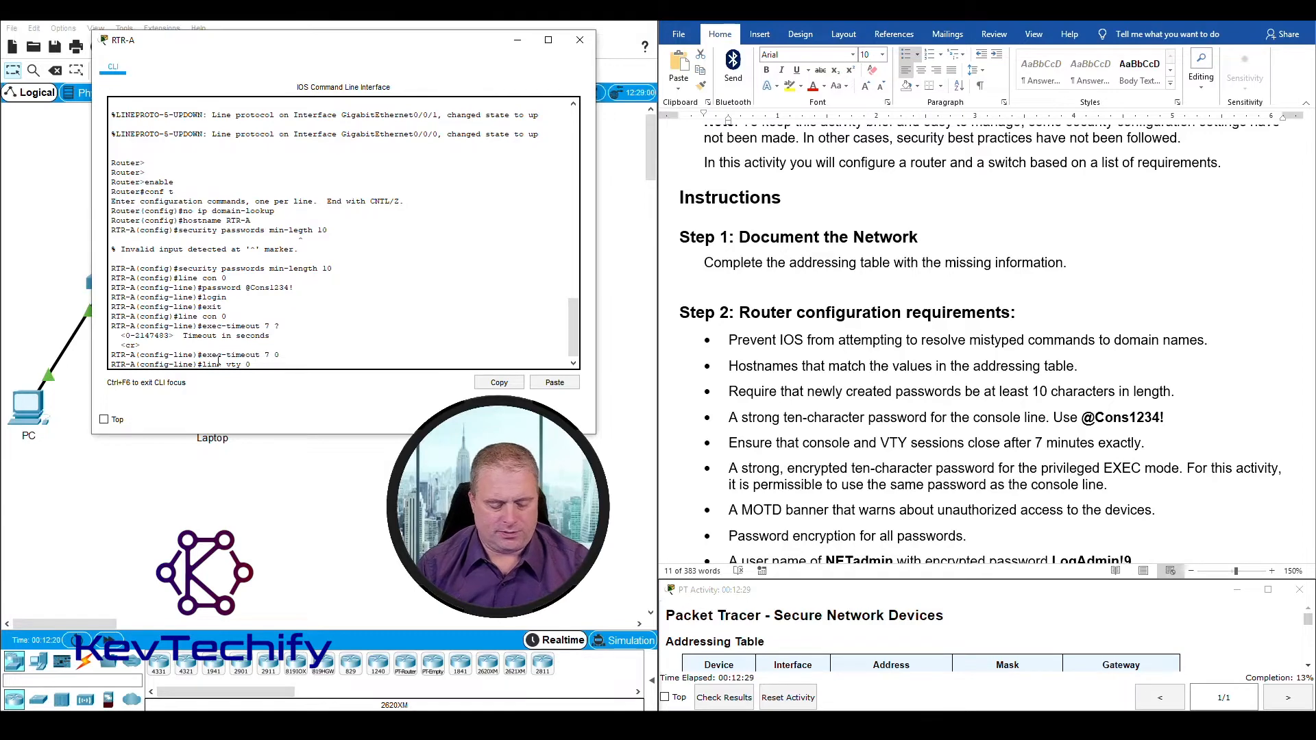
Step: Enter configuration for VTY lines 0 4 and set their session timeout to exactly 7 minutes with exec-timeout 7 0
key(Return)
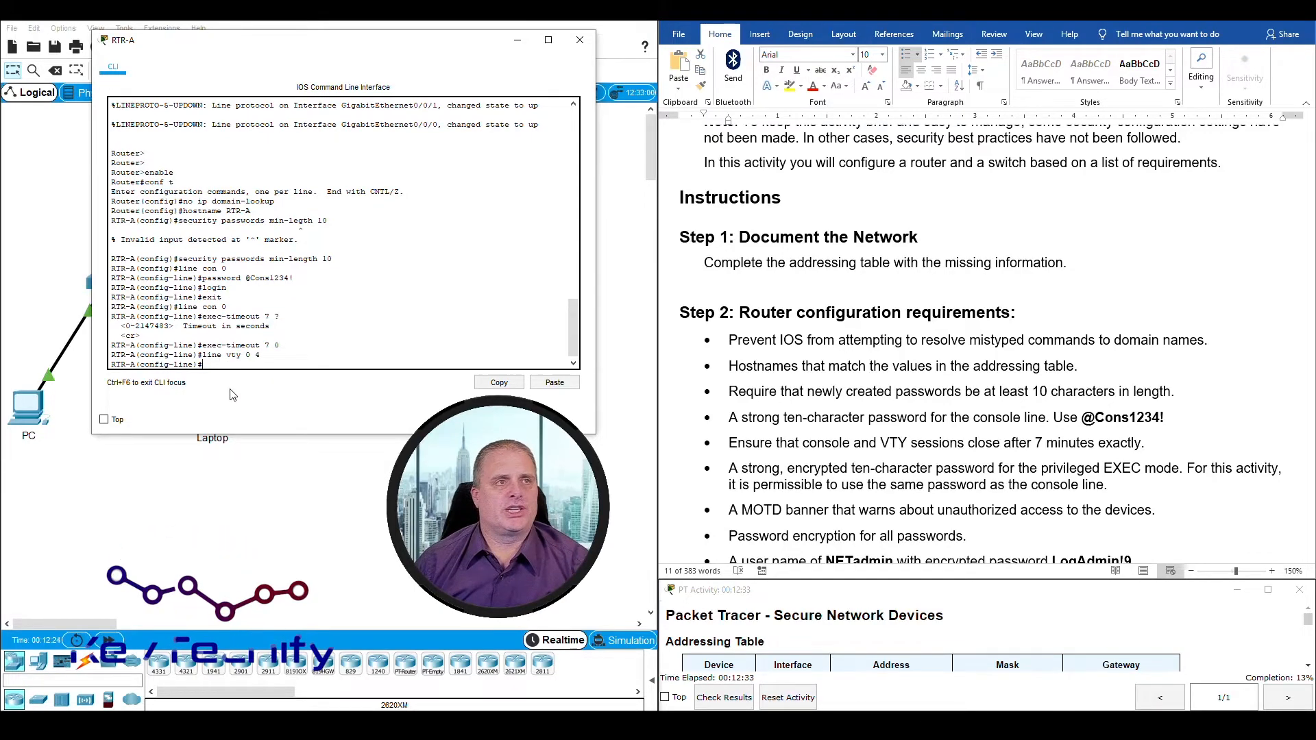
text(exec-time)
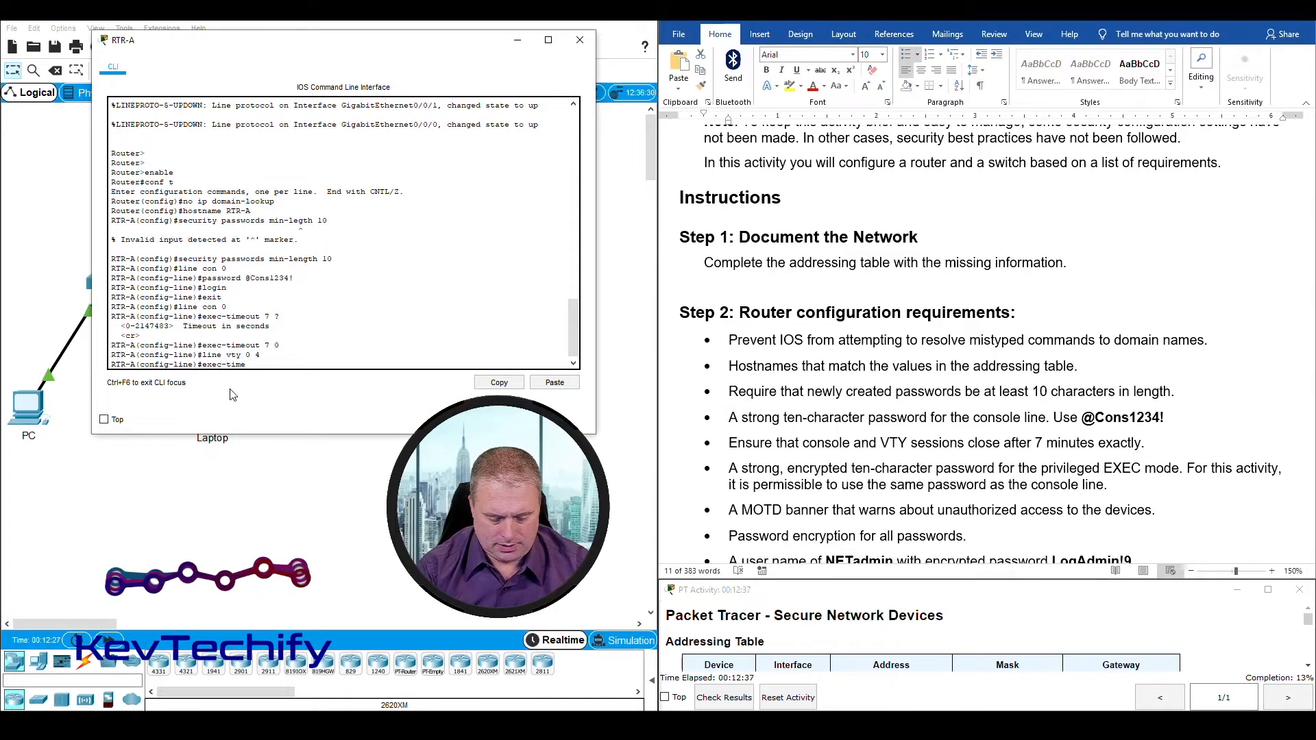
key(Tab)
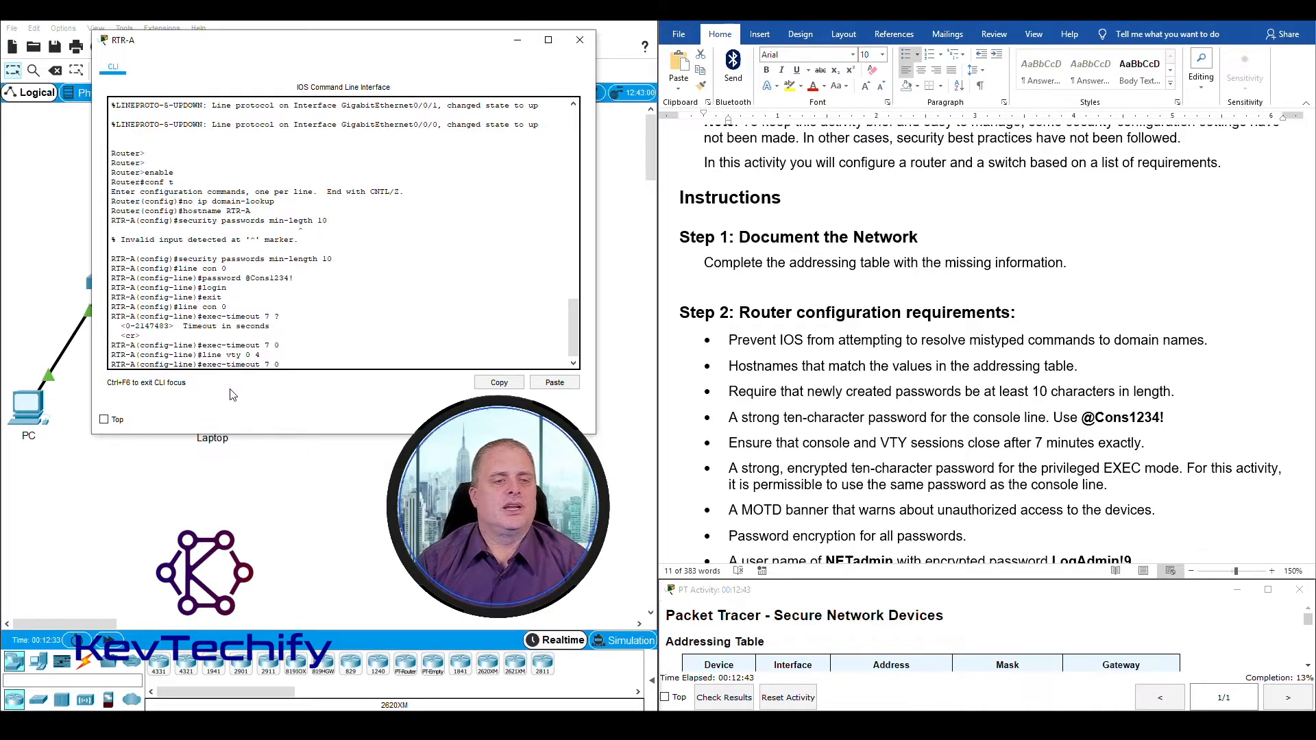
key(Return)
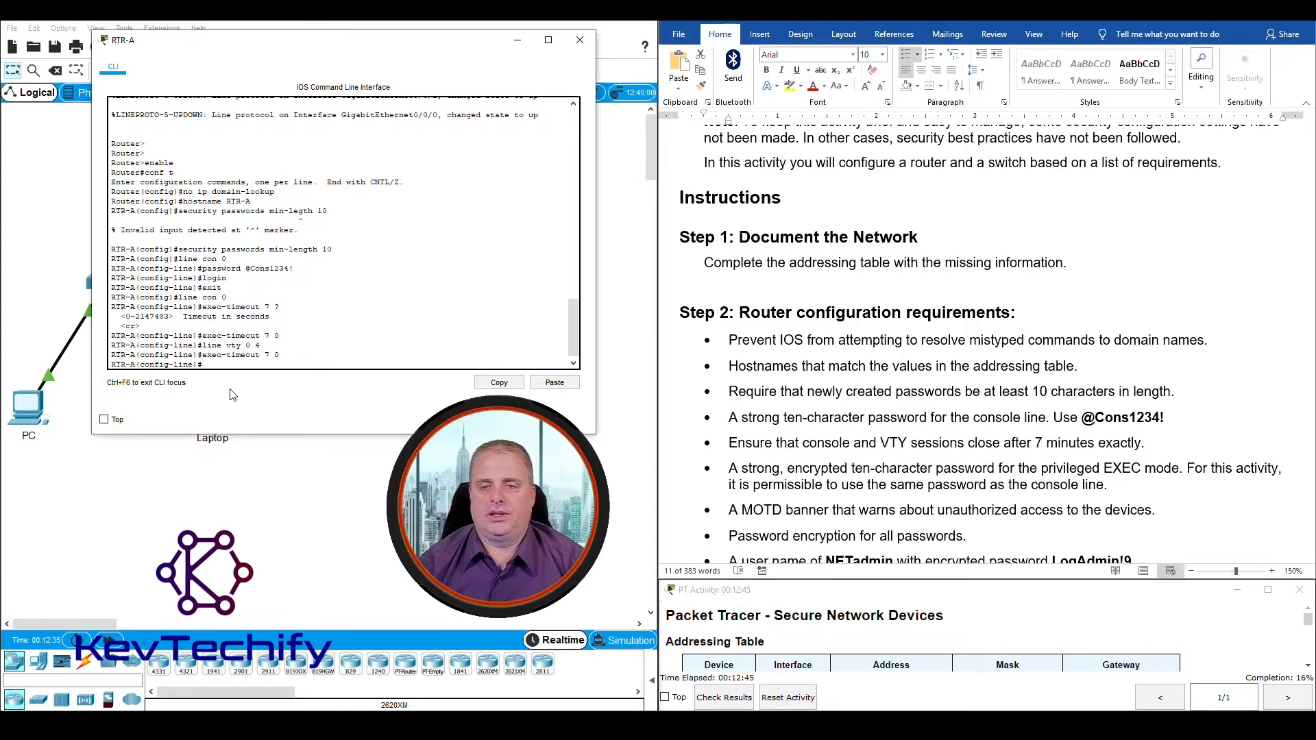
Step: Review the encrypted privileged EXEC password requirement and find the console line password it permits reusing
triple_click(891, 449)
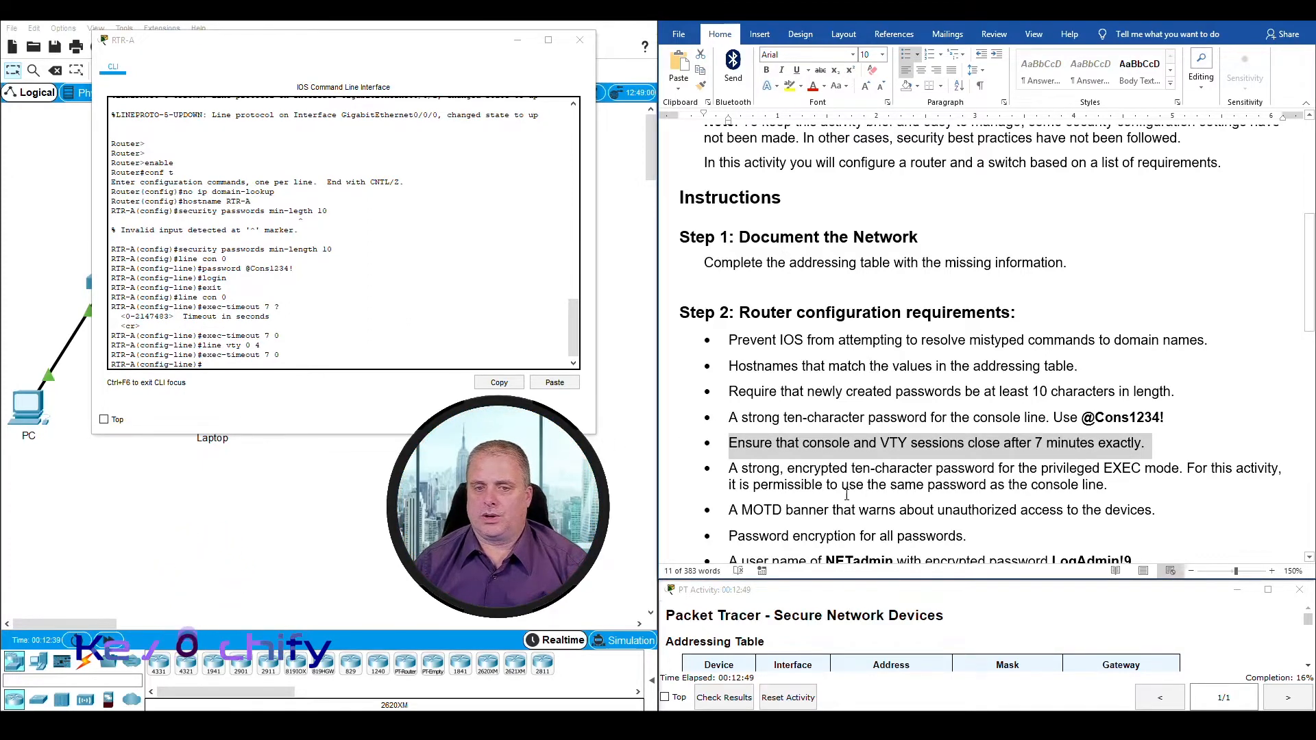
scroll(796, 490, down, 2)
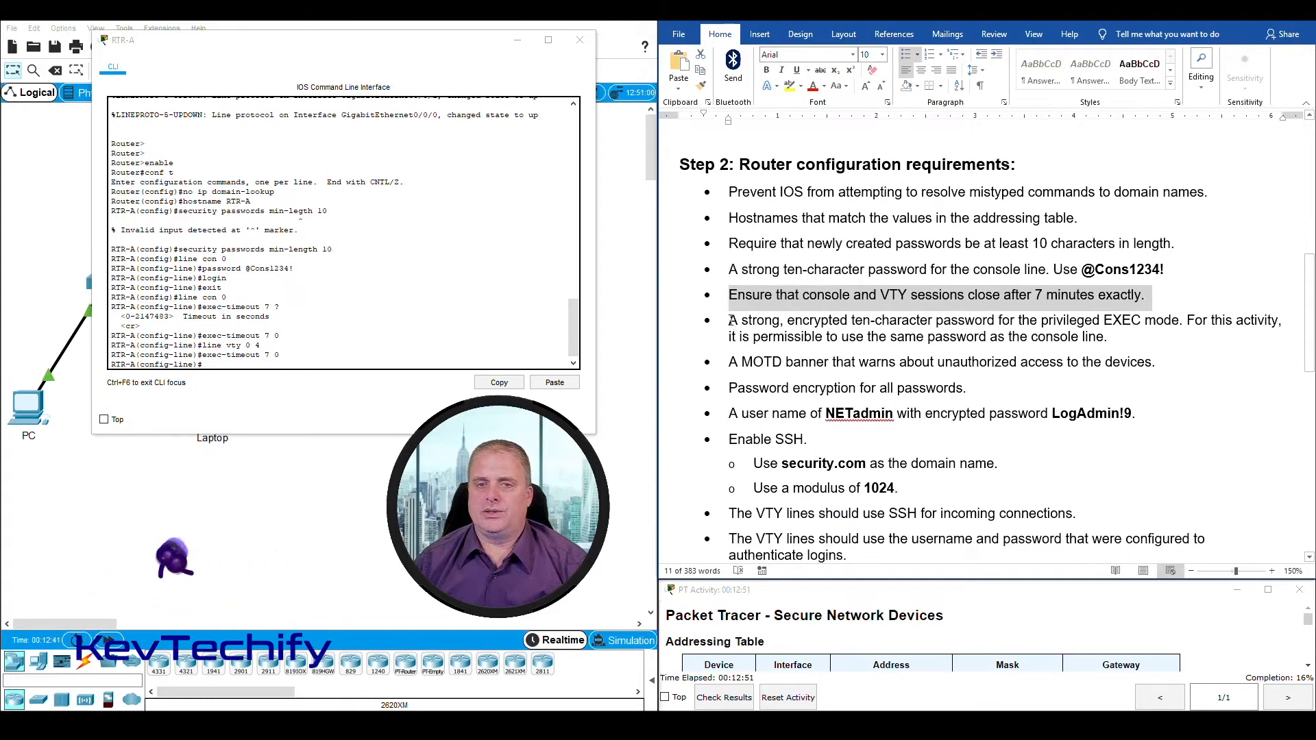
drag(732, 320, 1102, 342)
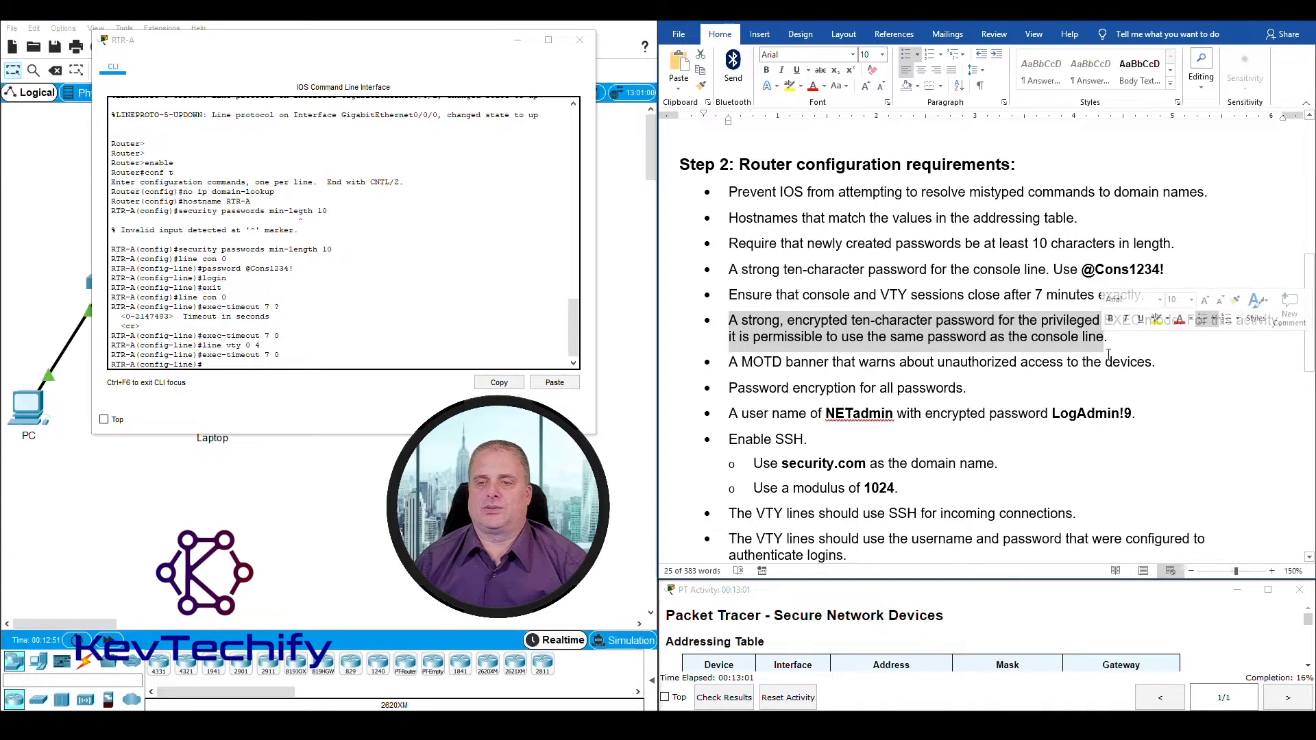
click(1111, 342)
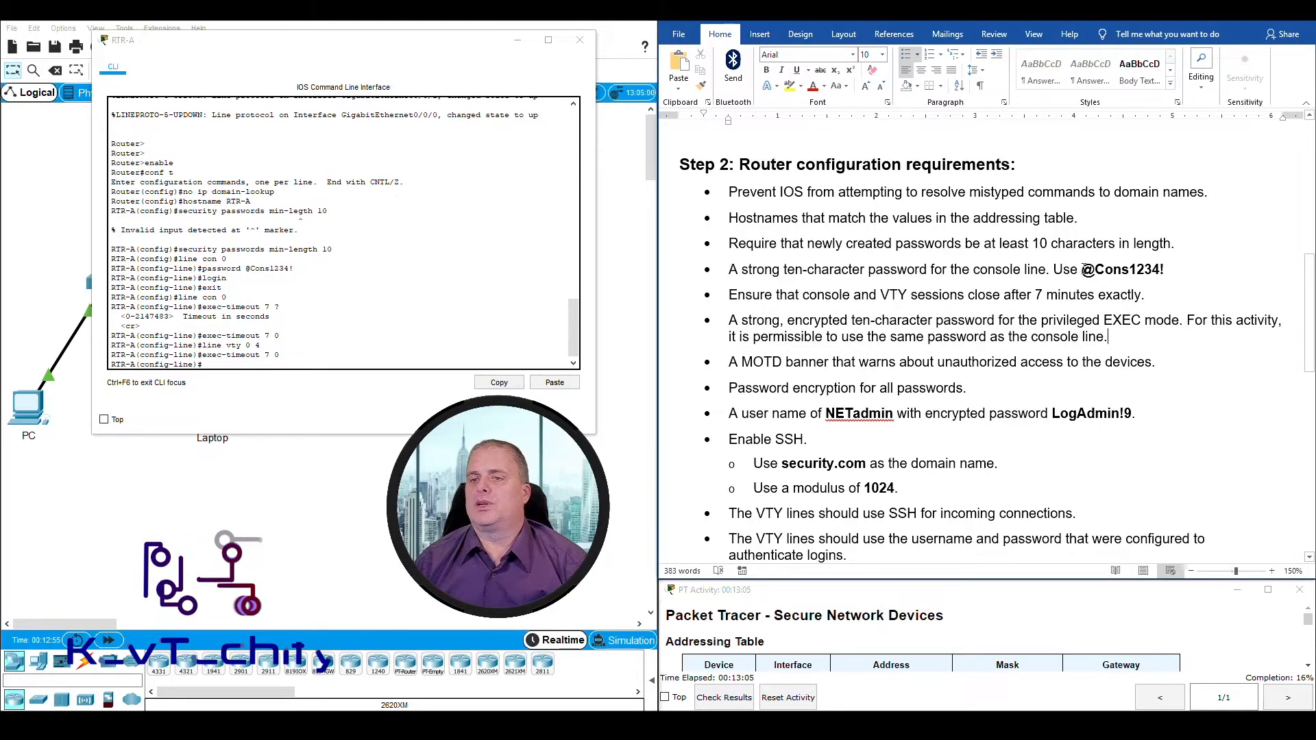
drag(1083, 271, 1166, 270)
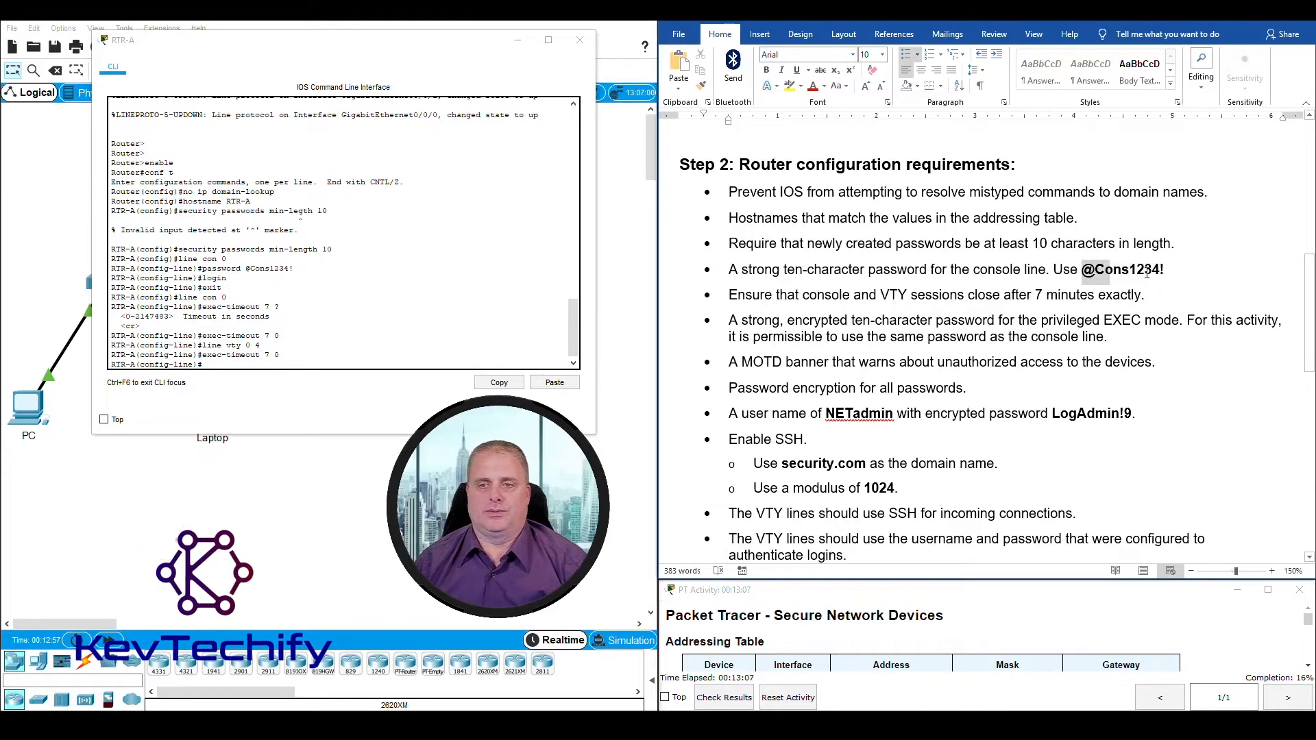
Step: Exit line configuration and use enable secret to set the privileged EXEC password to the same one as the console line
click(248, 364)
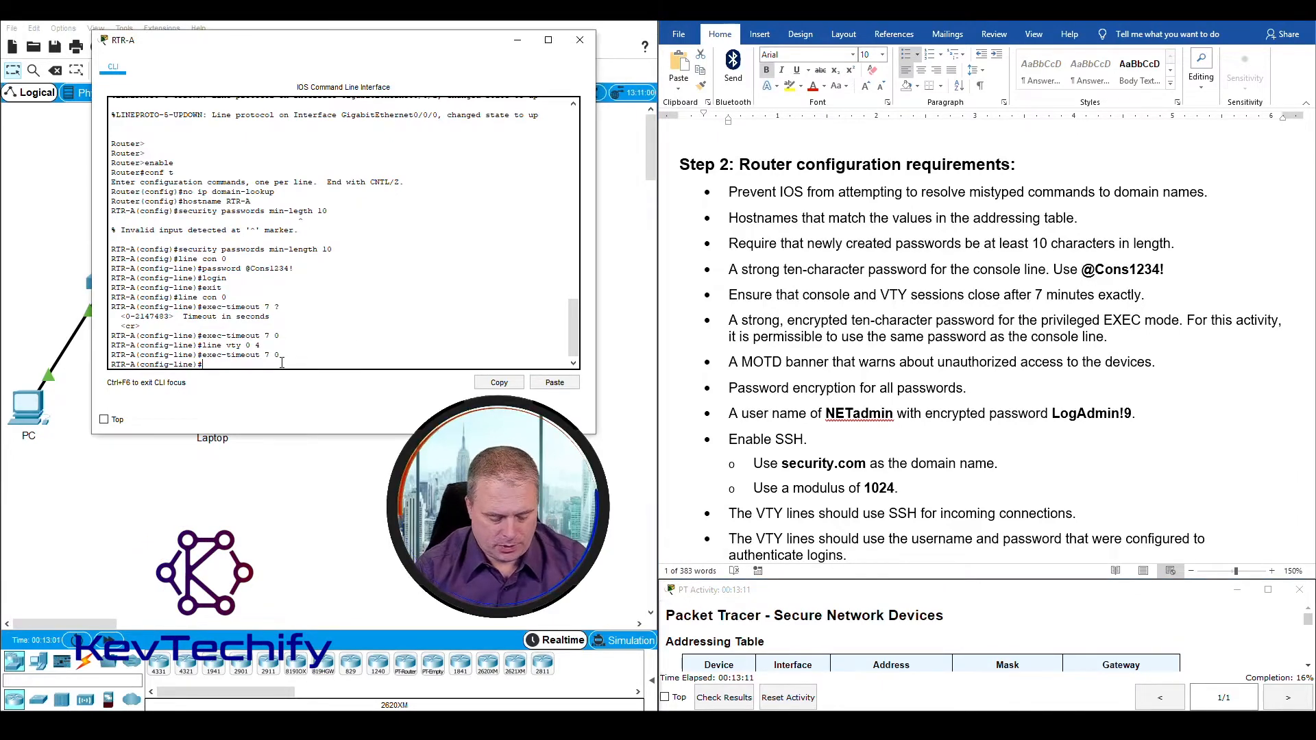
text(exit)
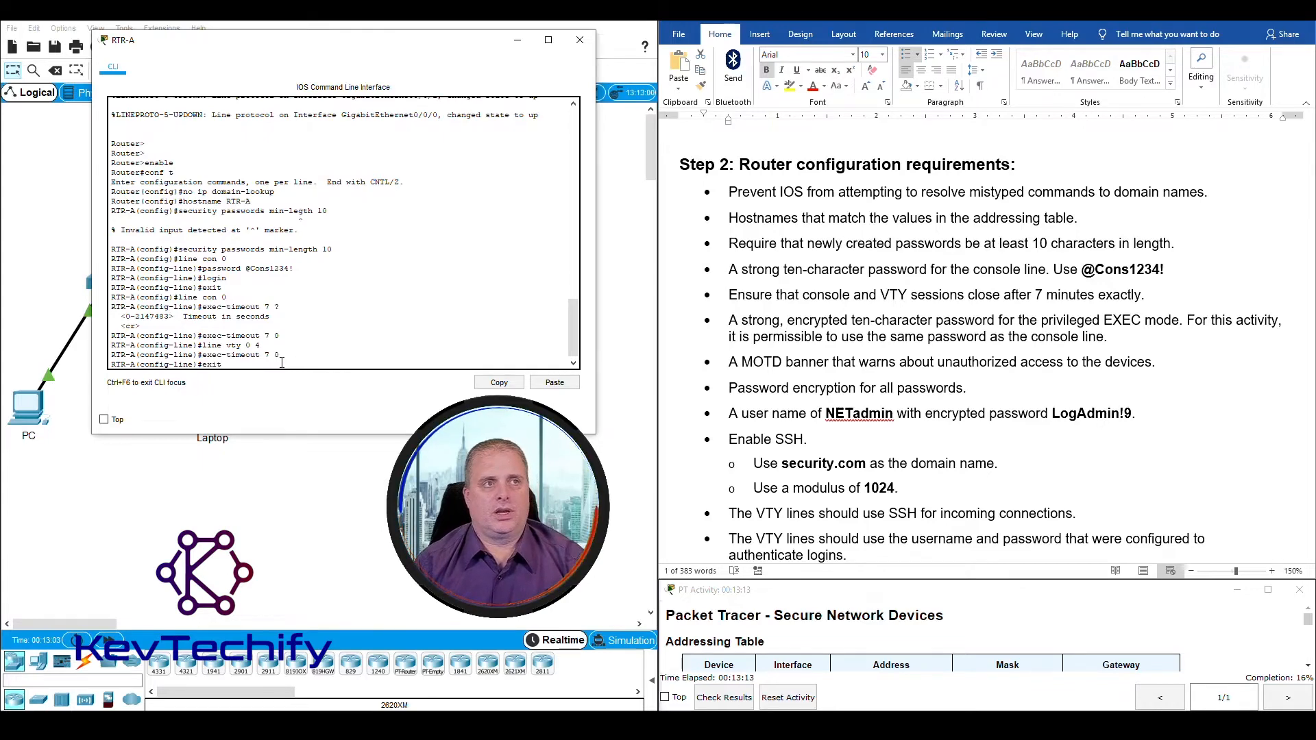
key(Return)
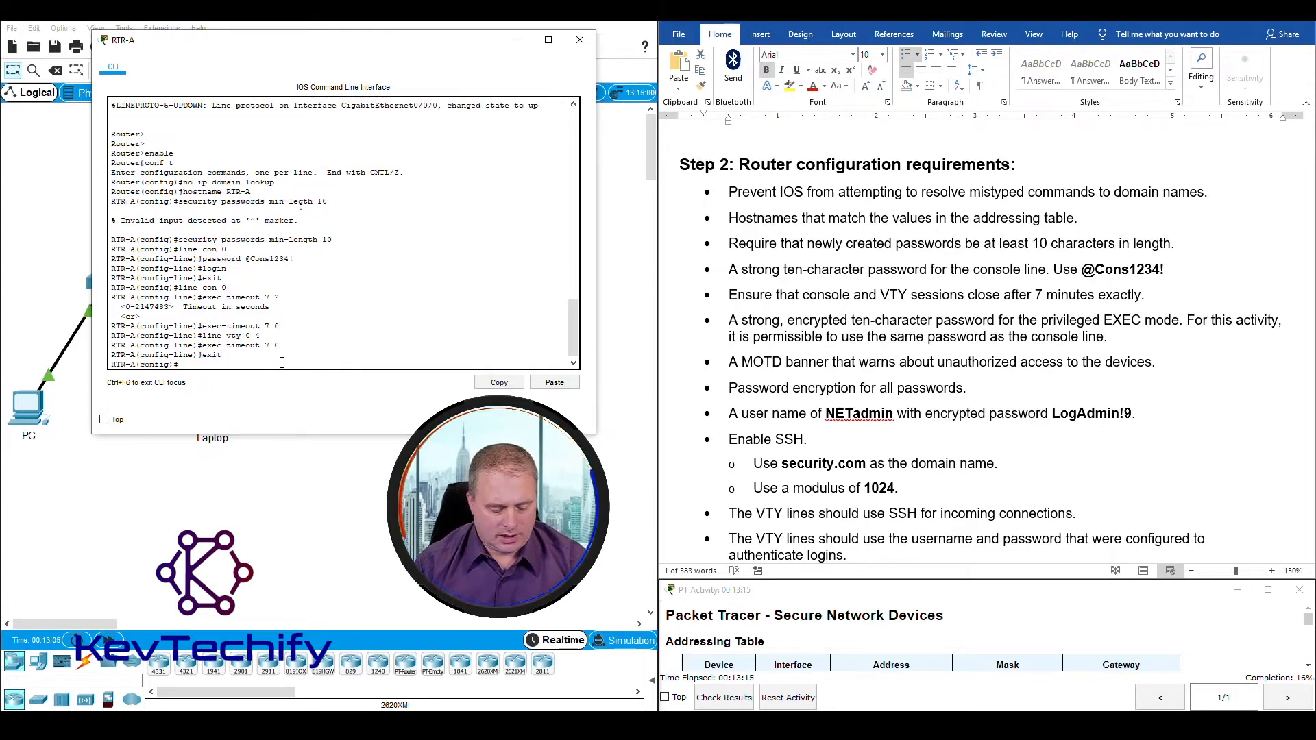
text(enable)
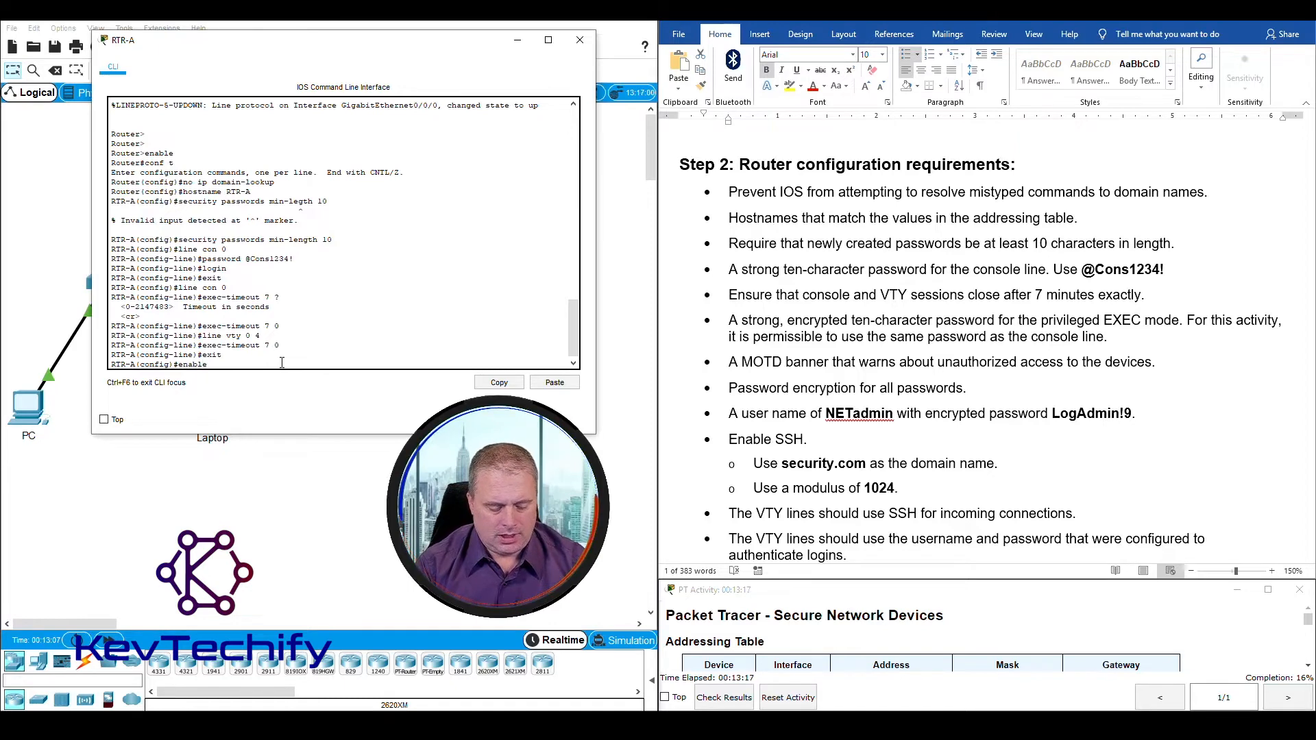
text( secret @Cons1234!)
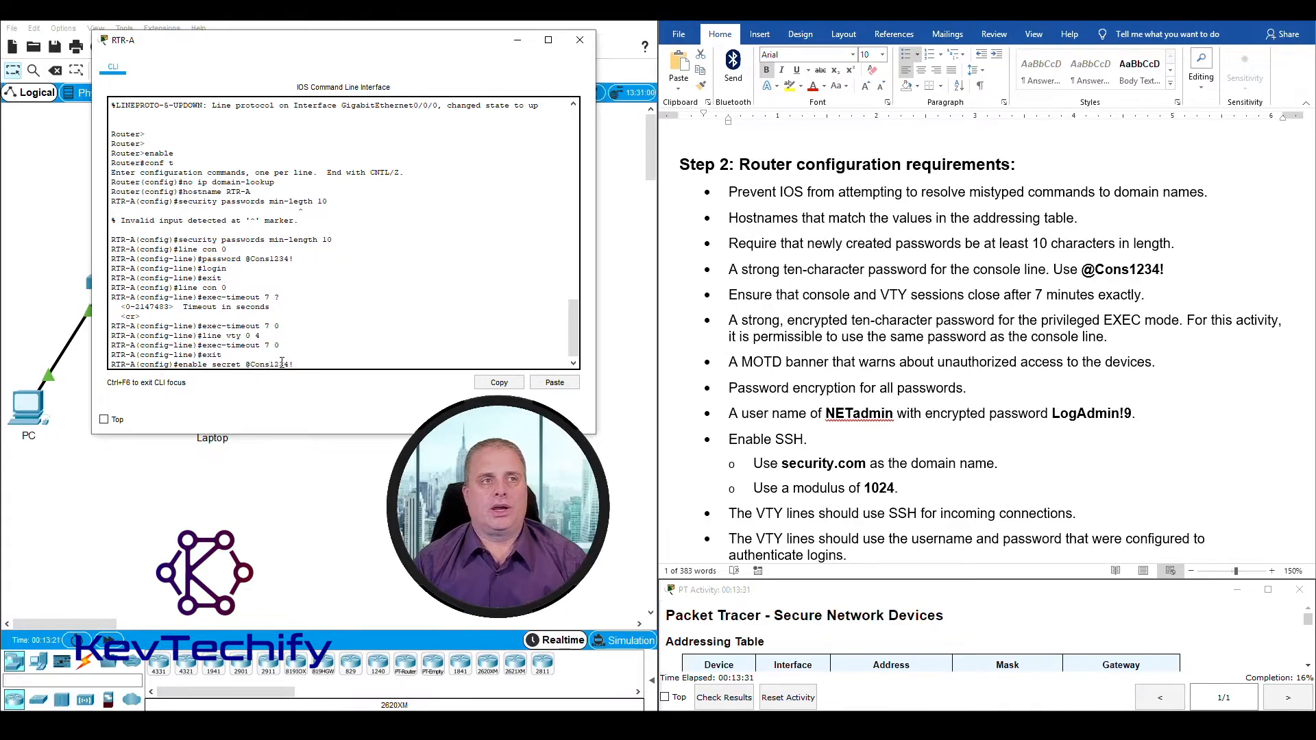
key(Return)
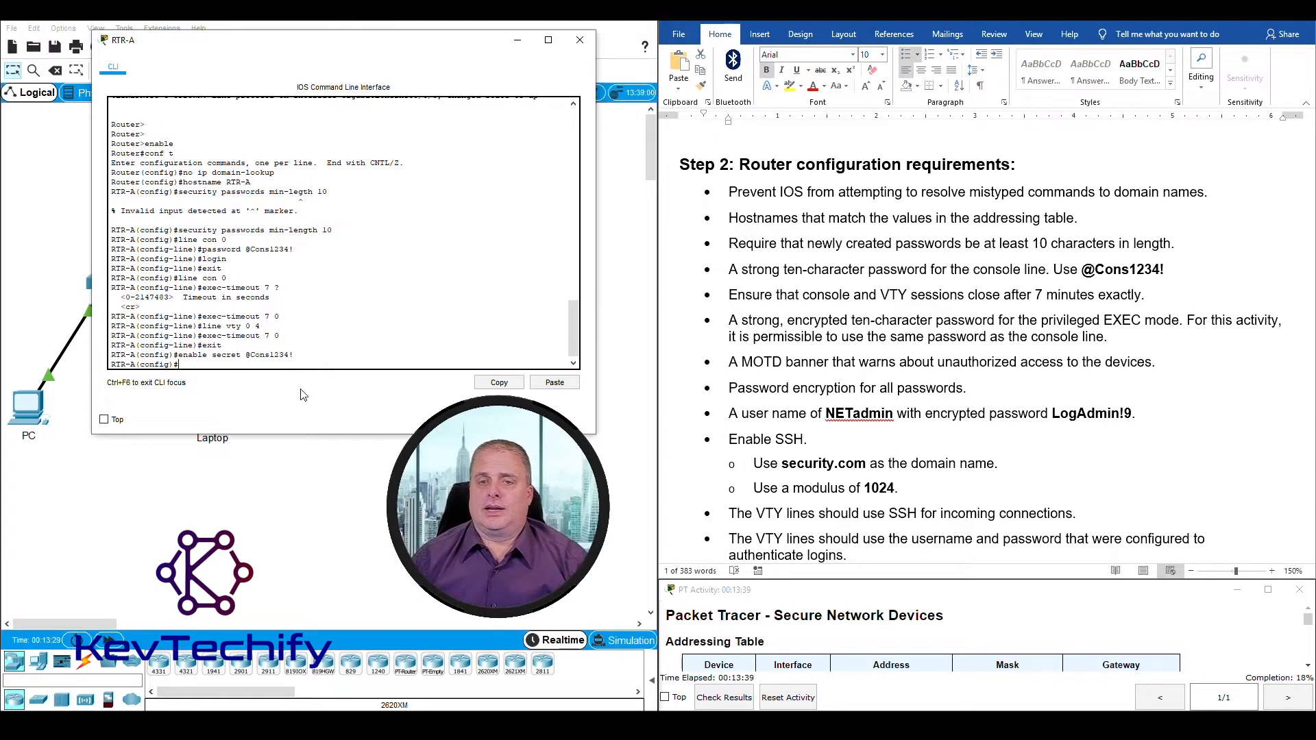
Step: Review the MOTD banner requirement and try to set a banner on RTR-A reading "Unauthorized access prohibited."
click(728, 362)
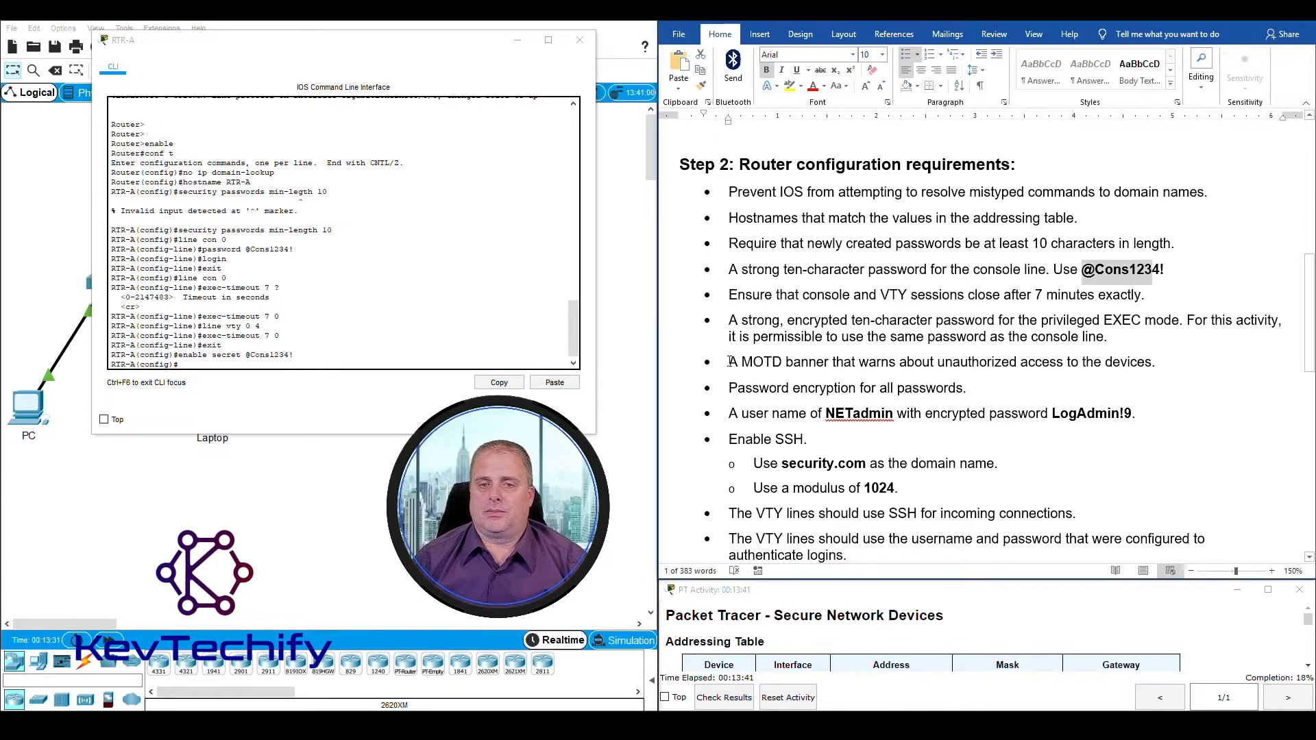
drag(731, 362, 1156, 363)
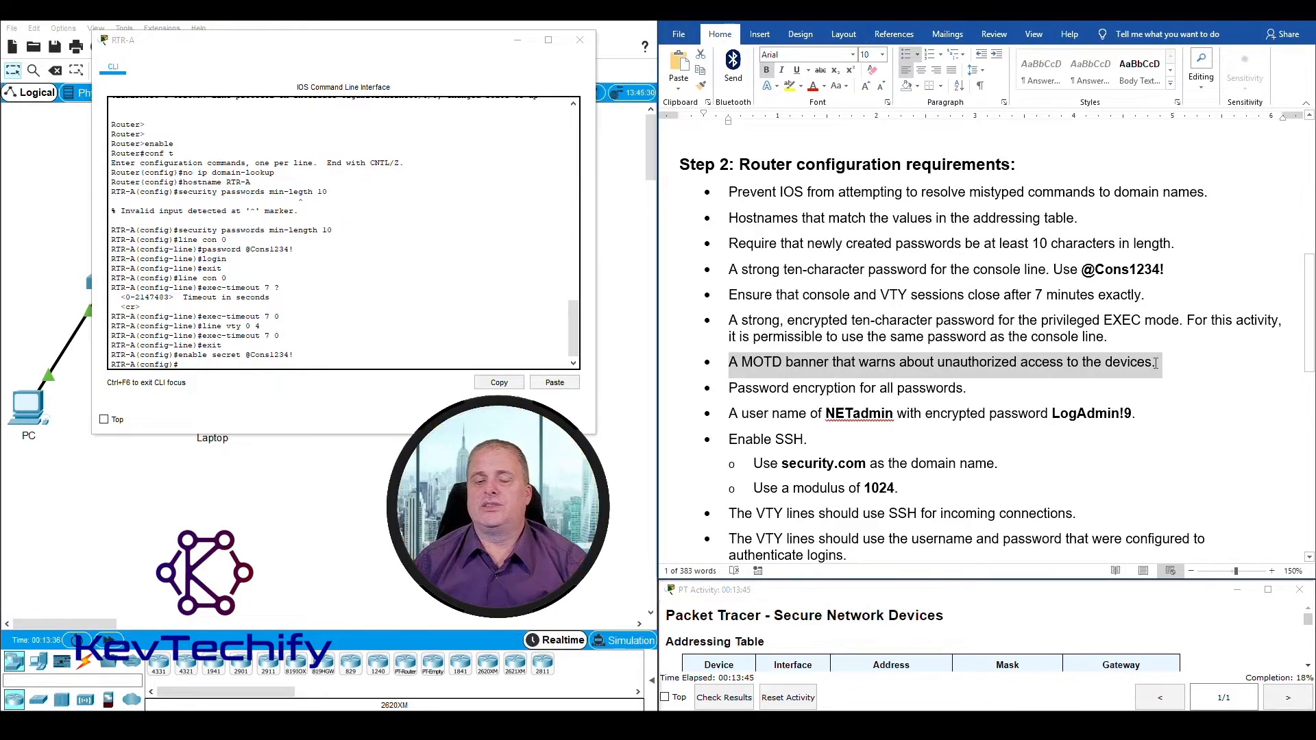
click(222, 364)
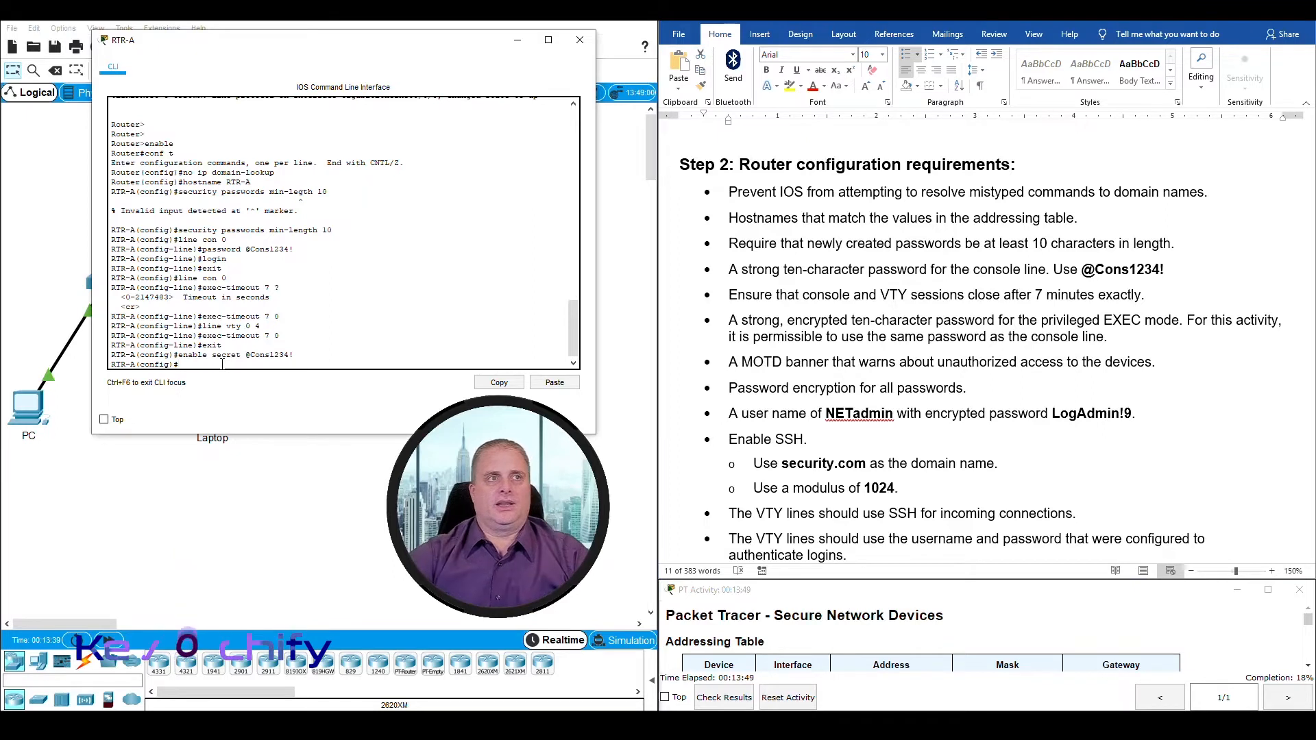
text(baneer motd $)
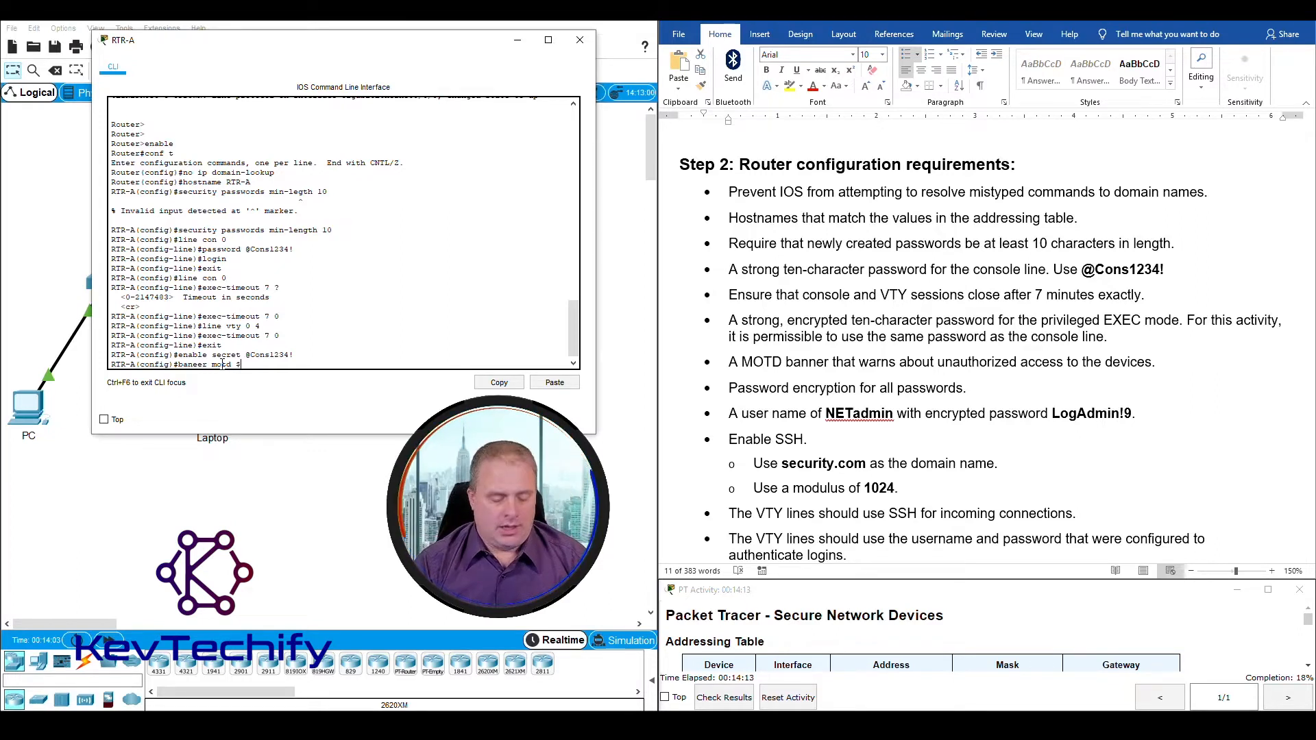
text(Unau)
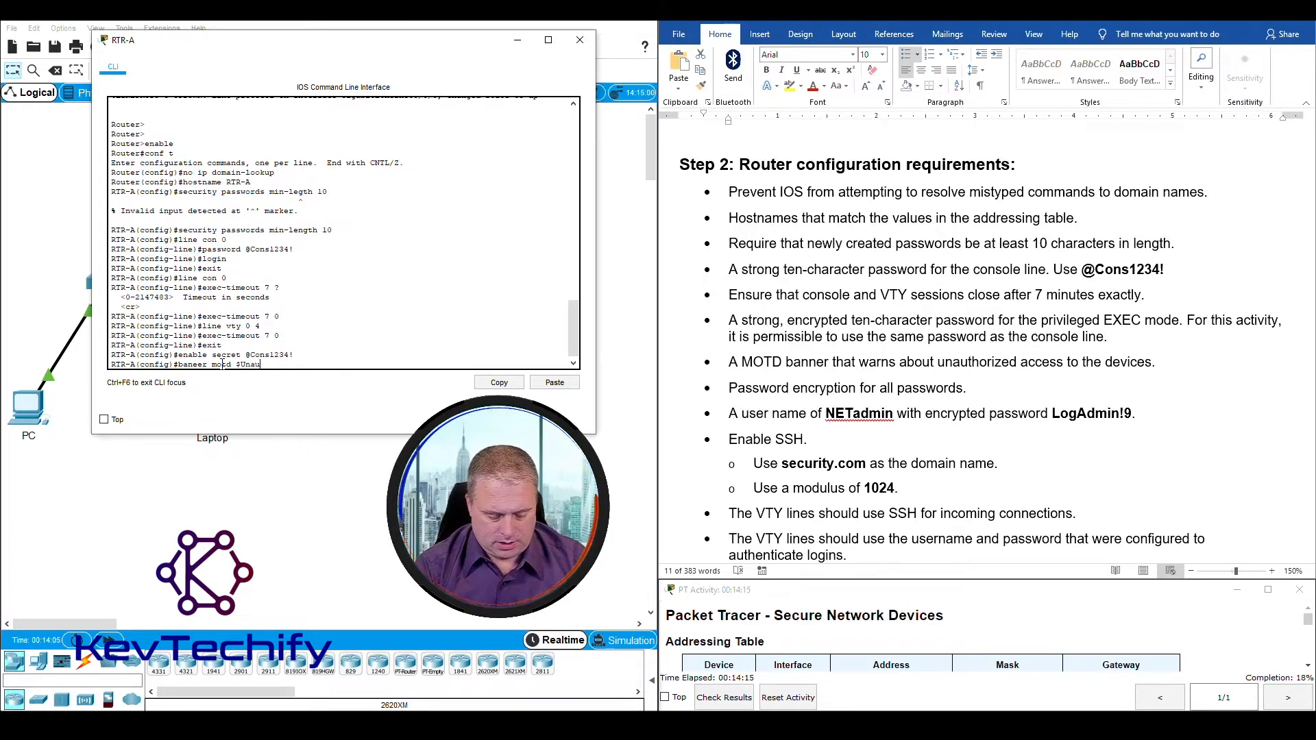
text(thoriz)
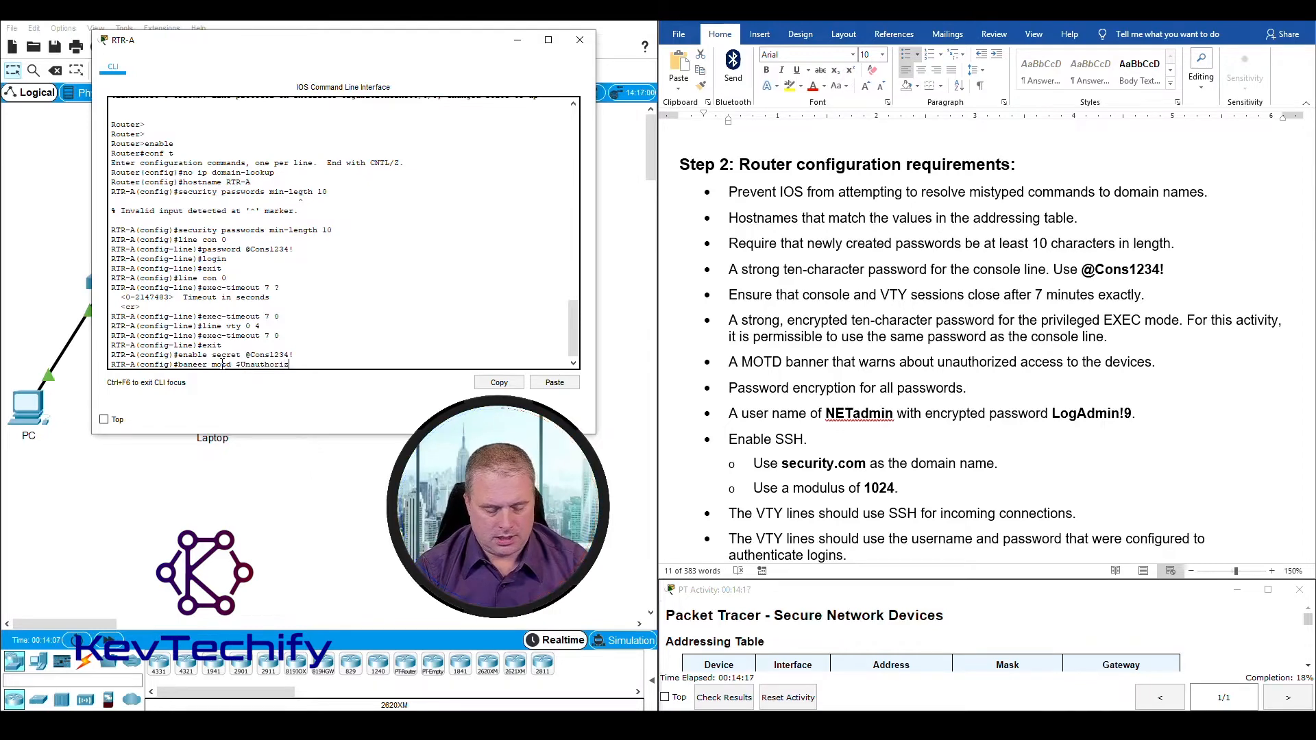
text(ed access prohibited.$)
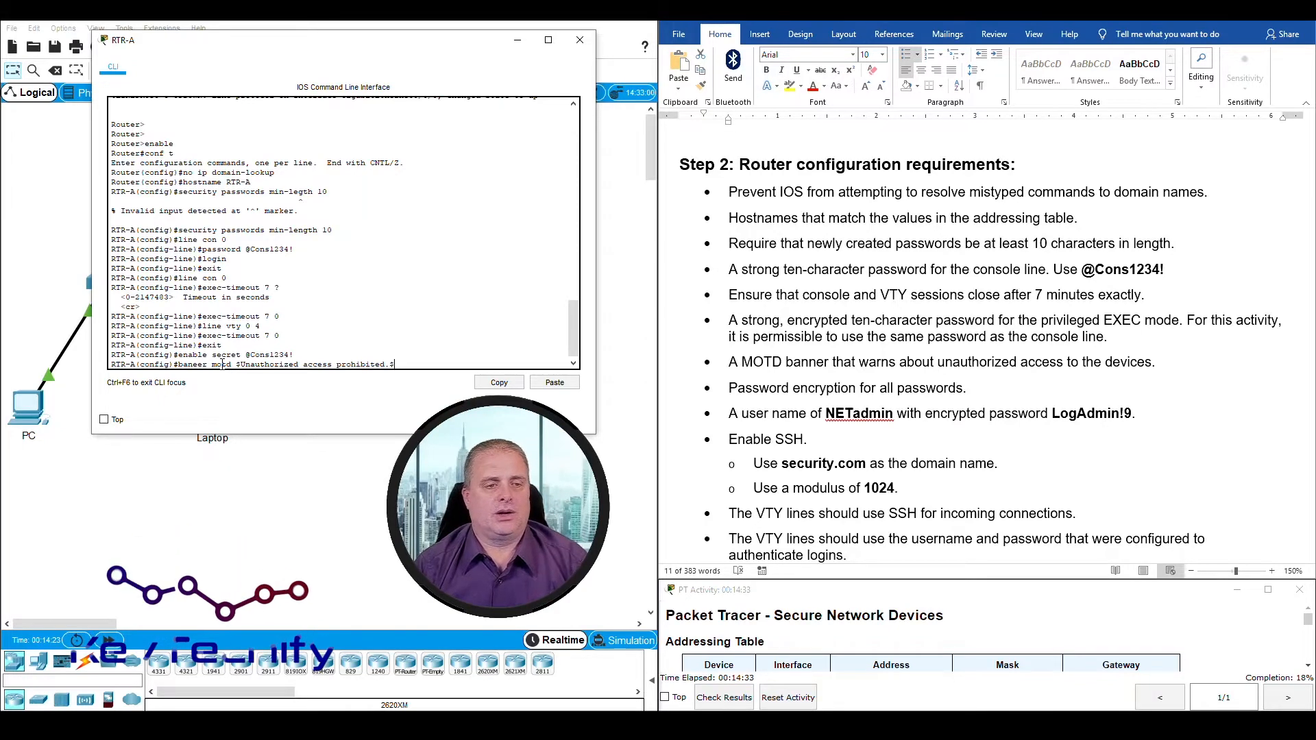
key(Return)
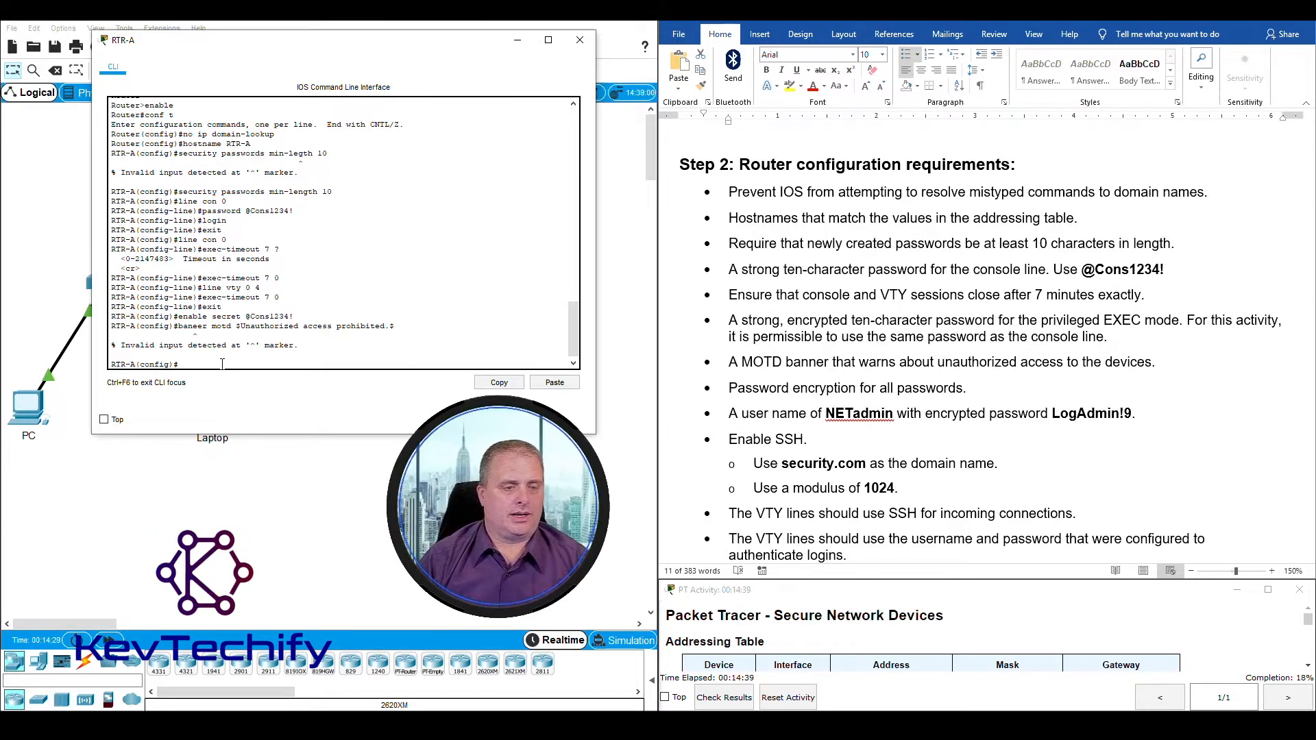
Step: Correct the misspelled banner command and set RTR-A's MOTD banner to "Unauthorized access prohibited."
key(Up)
key(Left)
key(Left)
key(Left)
key(Left)
key(Left)
key(Left)
key(Left)
key(Left)
key(Left)
key(Left)
key(Left)
key(Left)
key(Left)
key(Left)
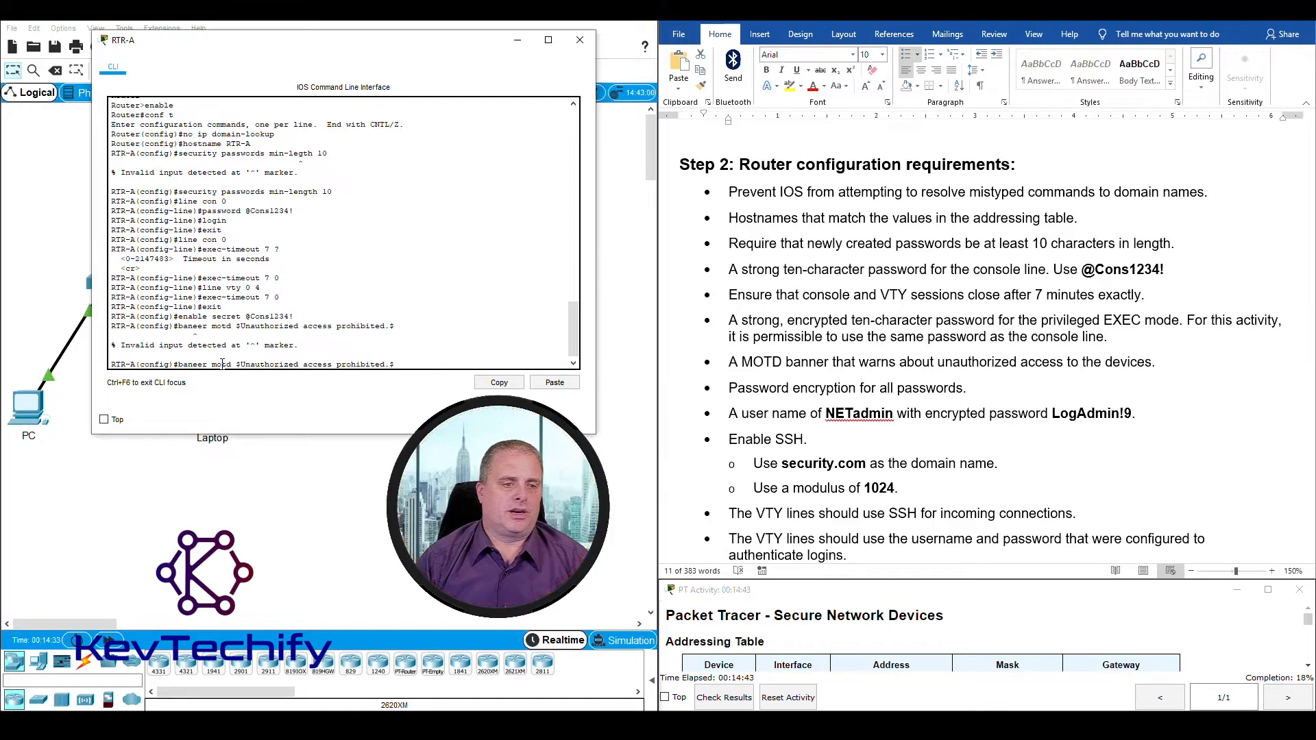
key(BackSpace)
text(n)
key(Return)
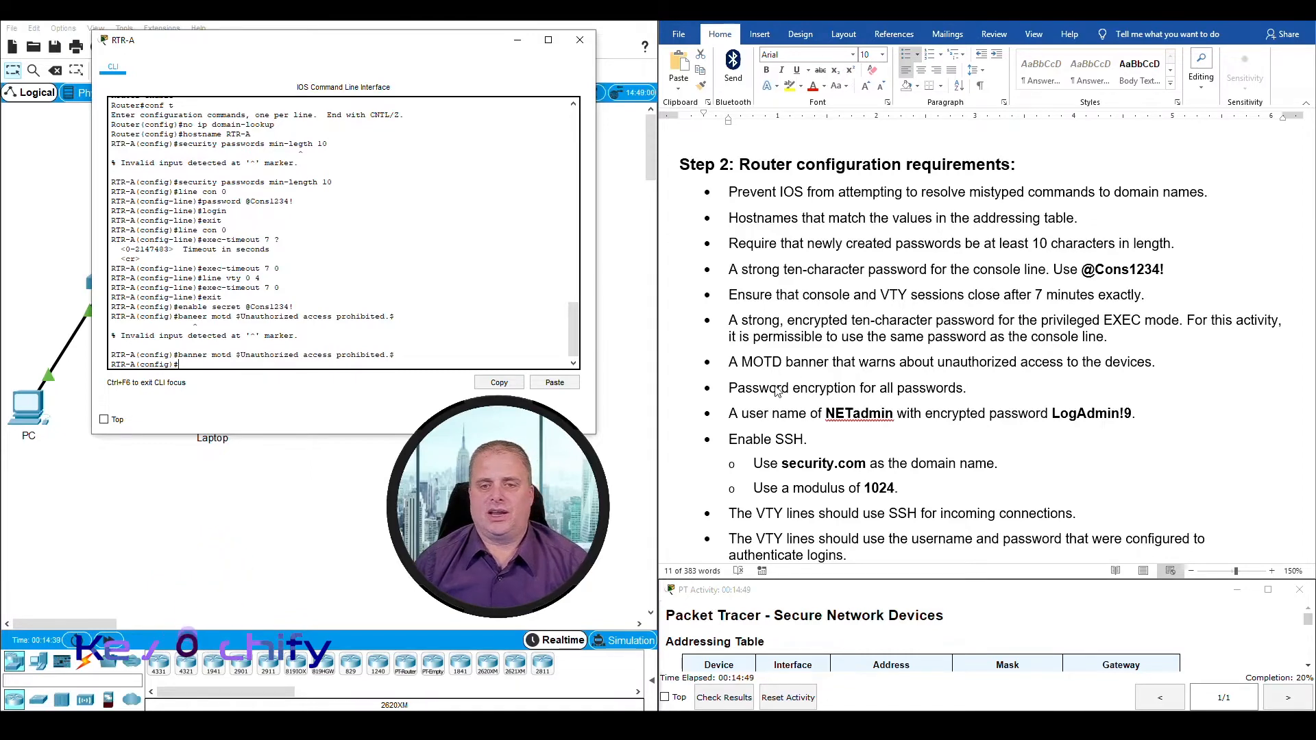
Step: Review the password encryption requirement and encrypt all plaintext passwords on RTR-A with service password-encryption
triple_click(902, 365)
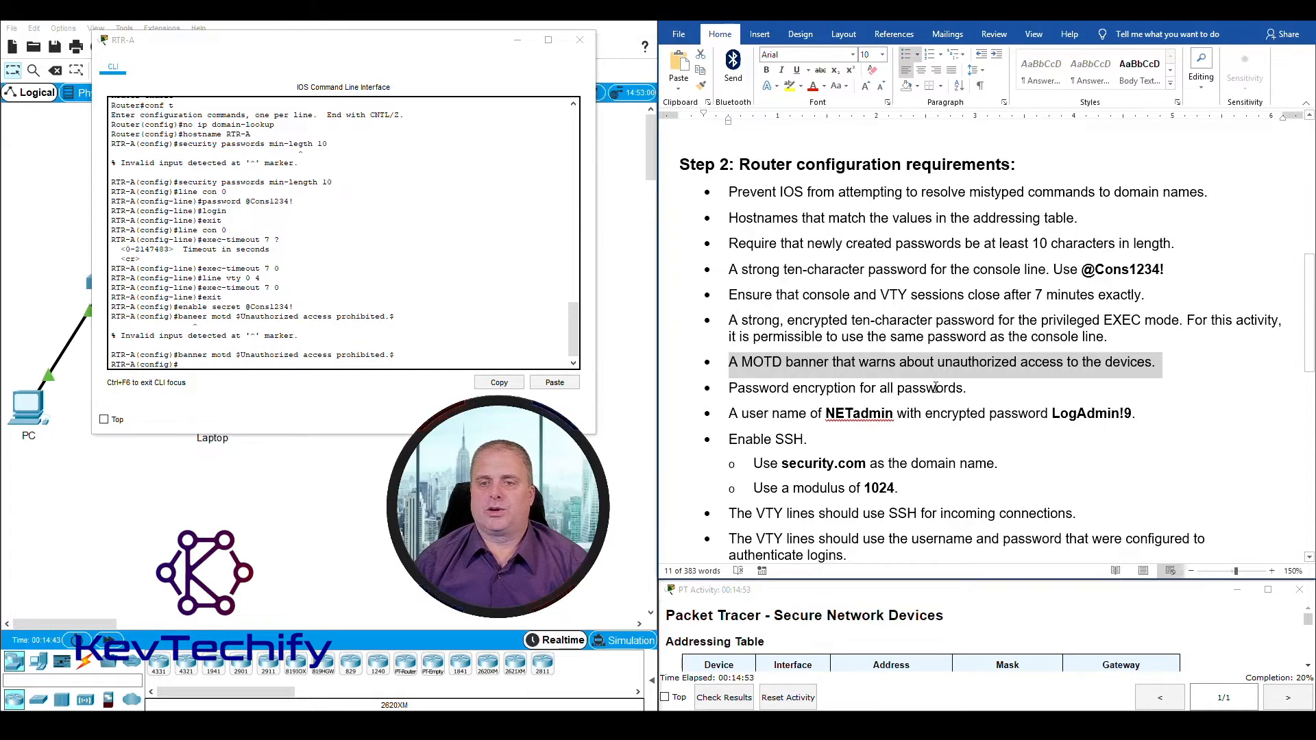
drag(728, 388, 962, 389)
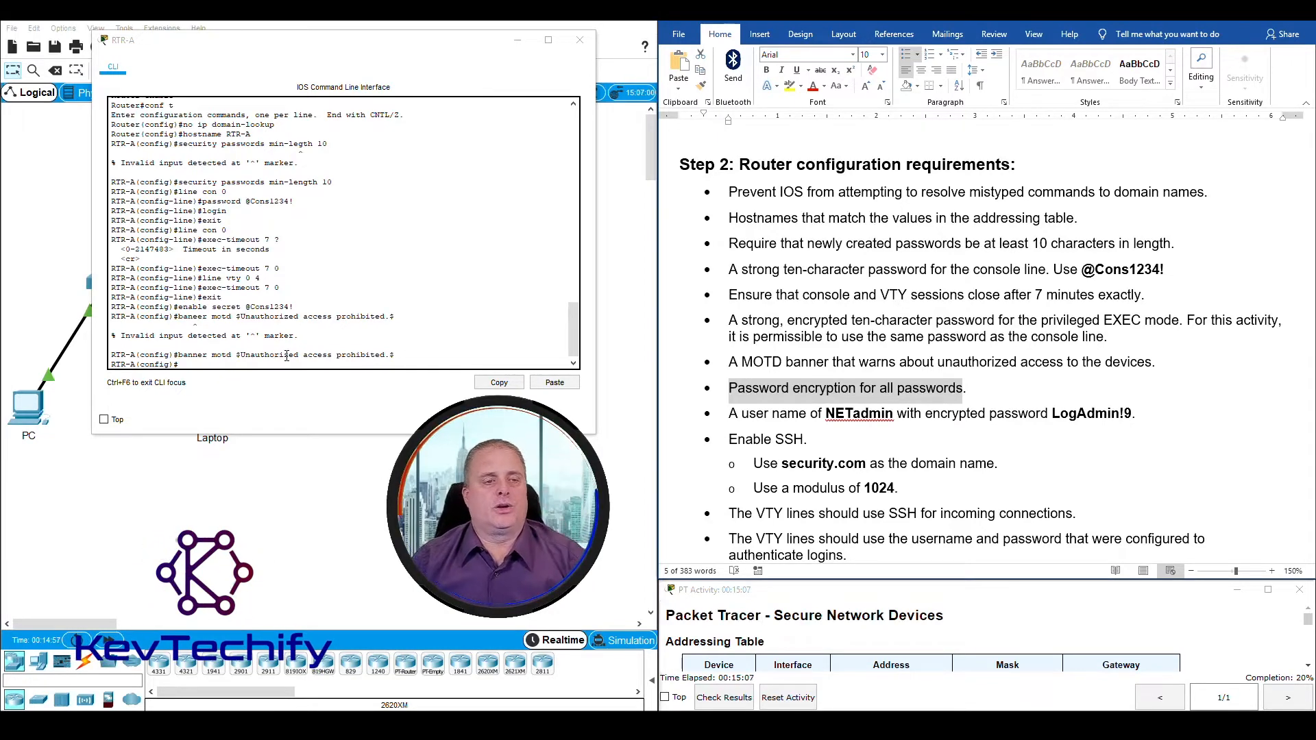
click(204, 362)
text(service)
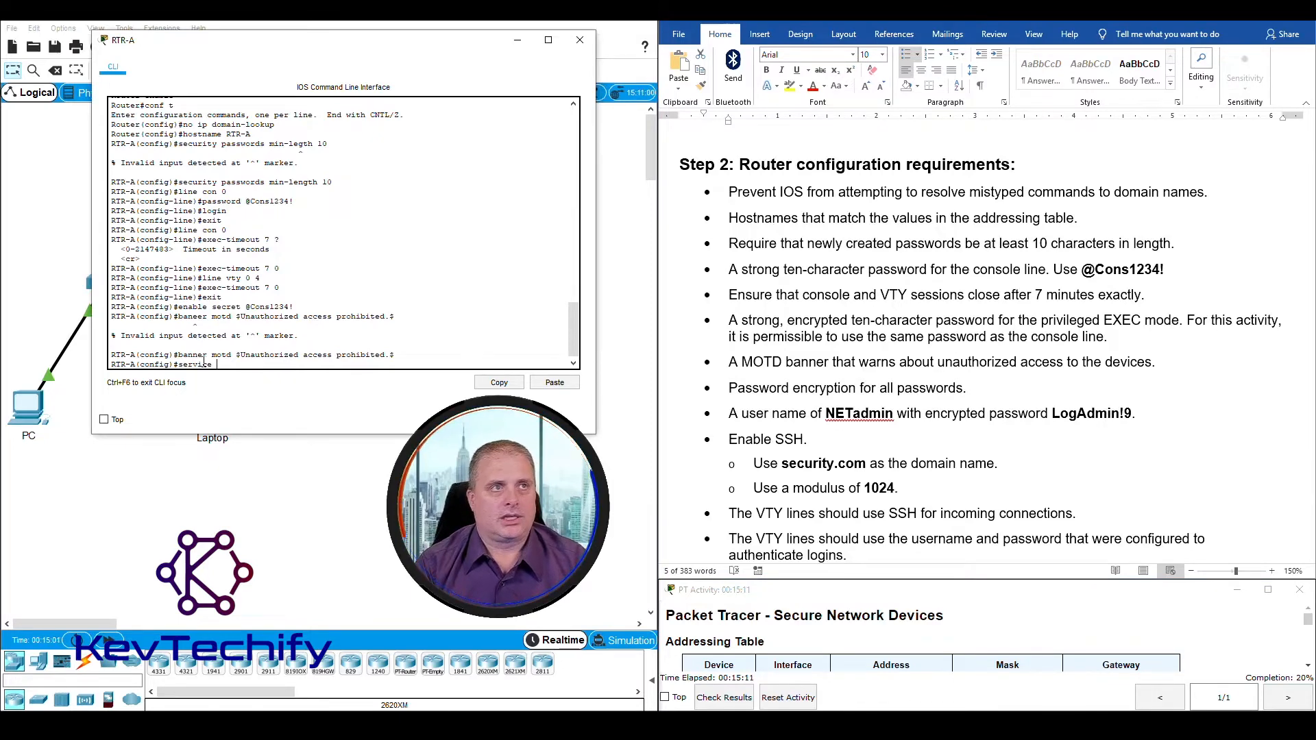
text( pass)
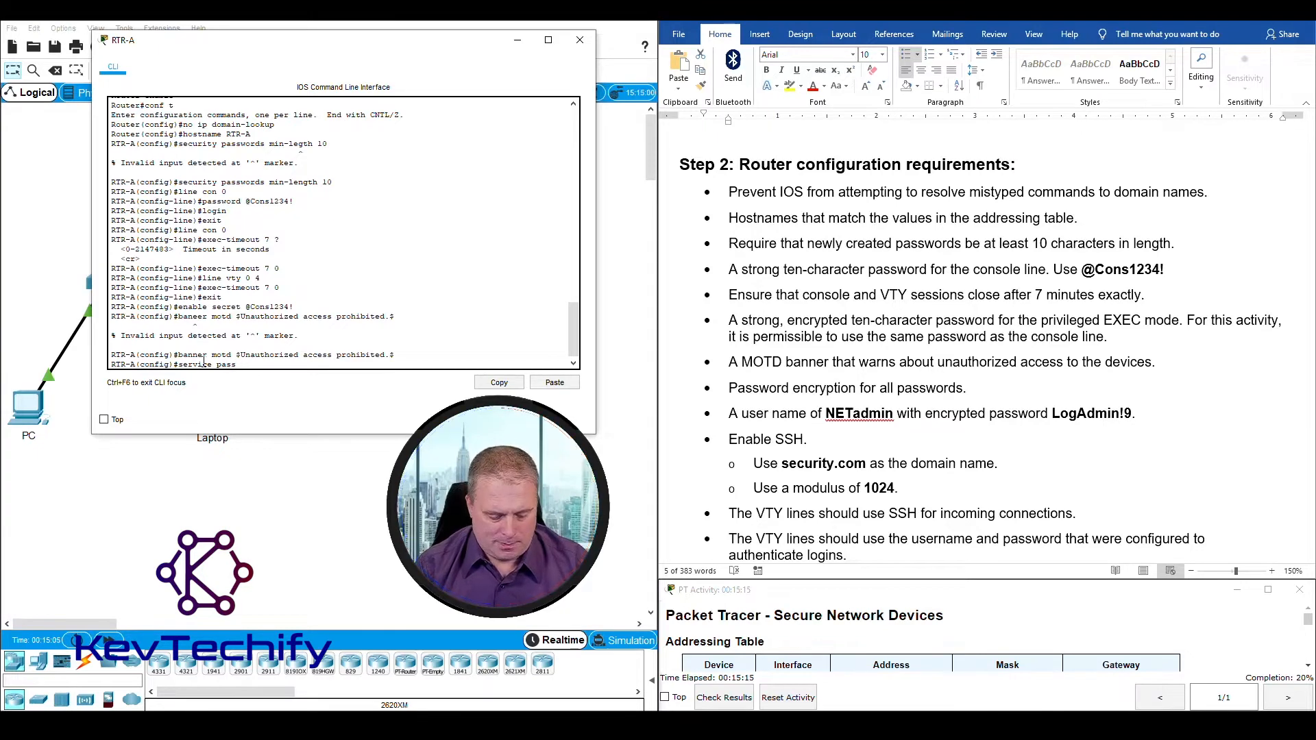
text(word-encr)
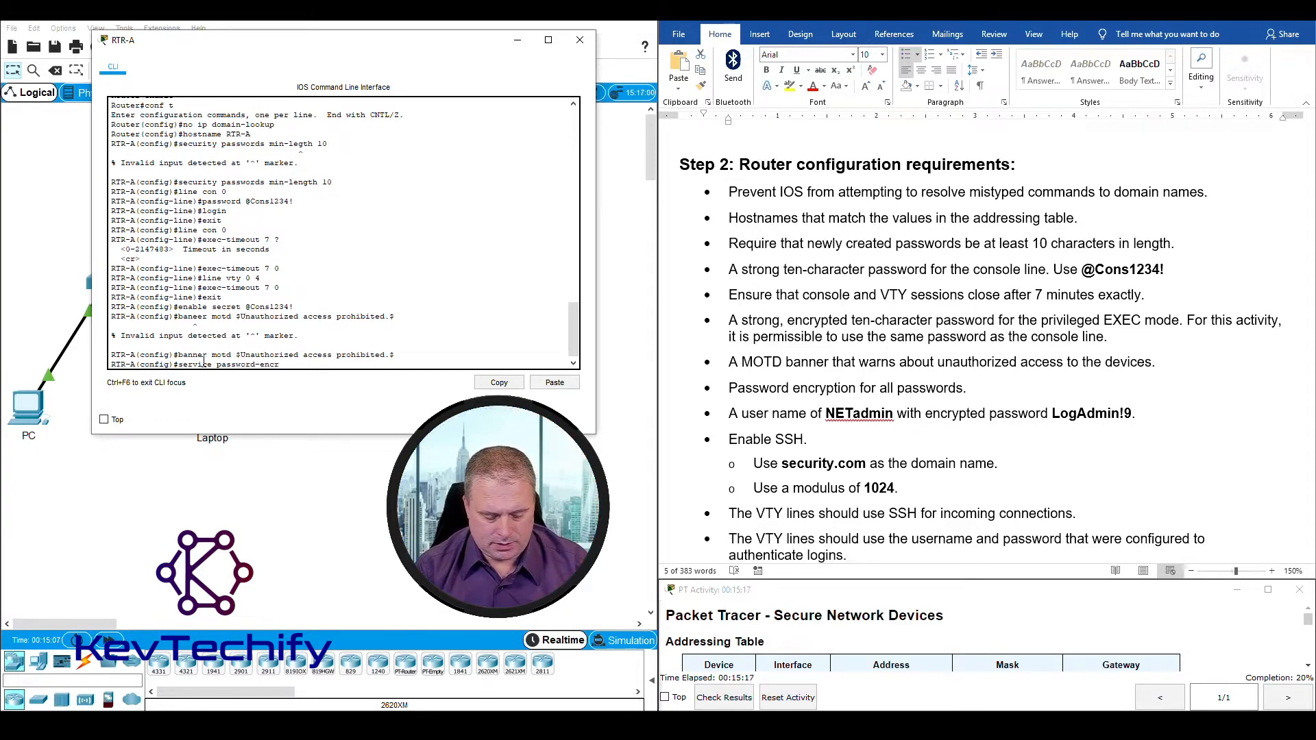
text(yption)
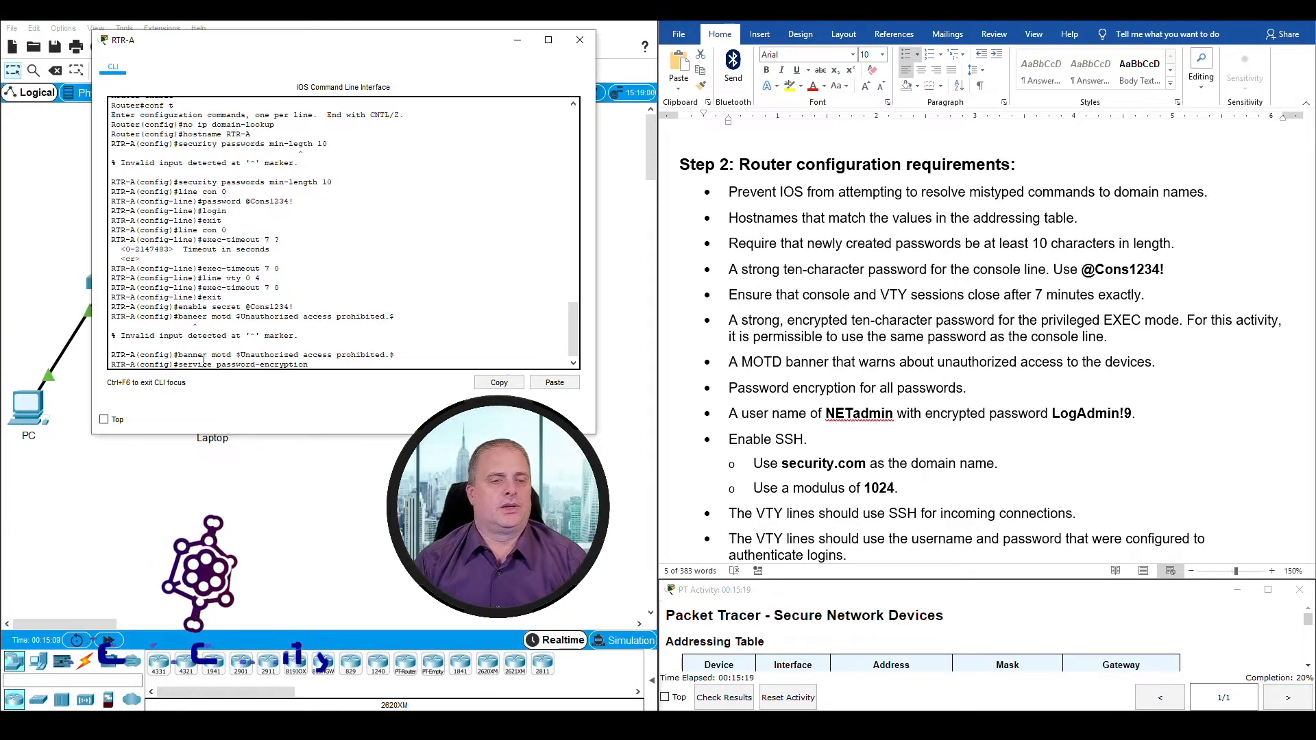
key(Return)
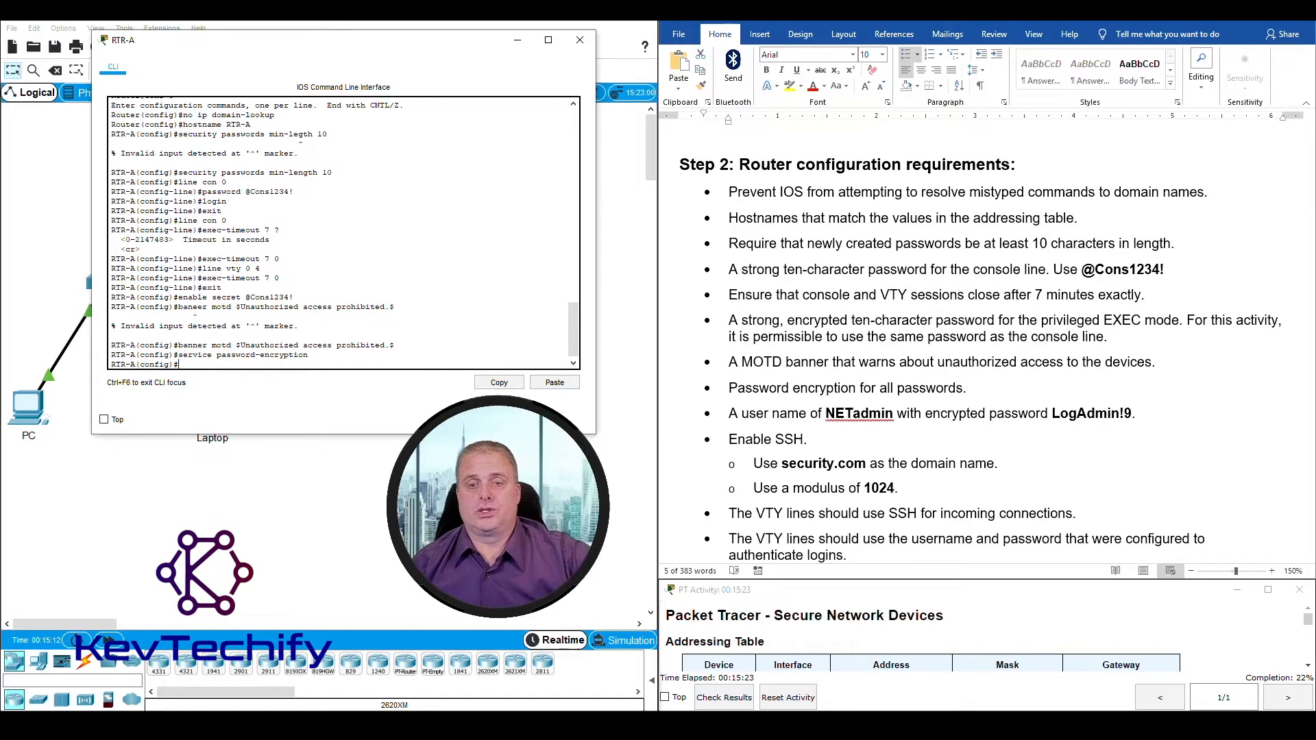
Step: Review the user account requirement and create the local user NETadmin on RTR-A, entering the specified password as an encrypted secret
triple_click(754, 387)
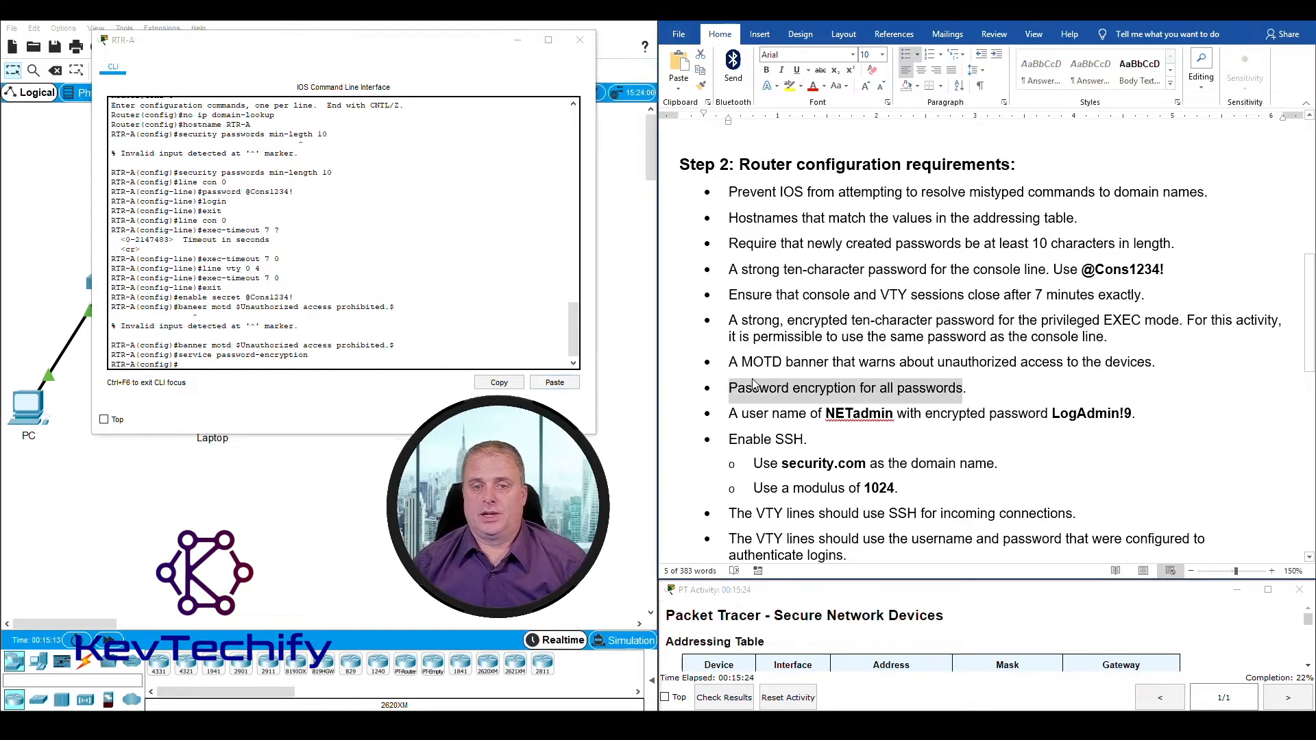
click(730, 414)
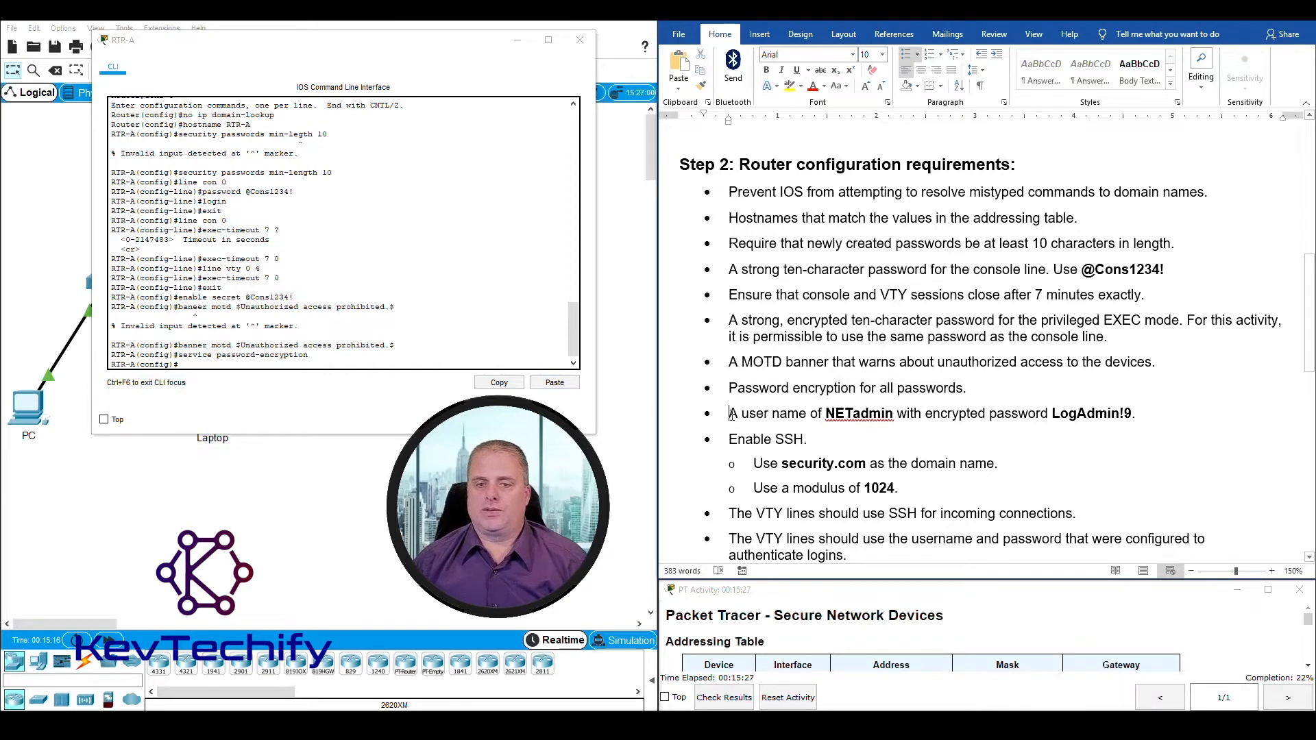
drag(731, 414, 1125, 415)
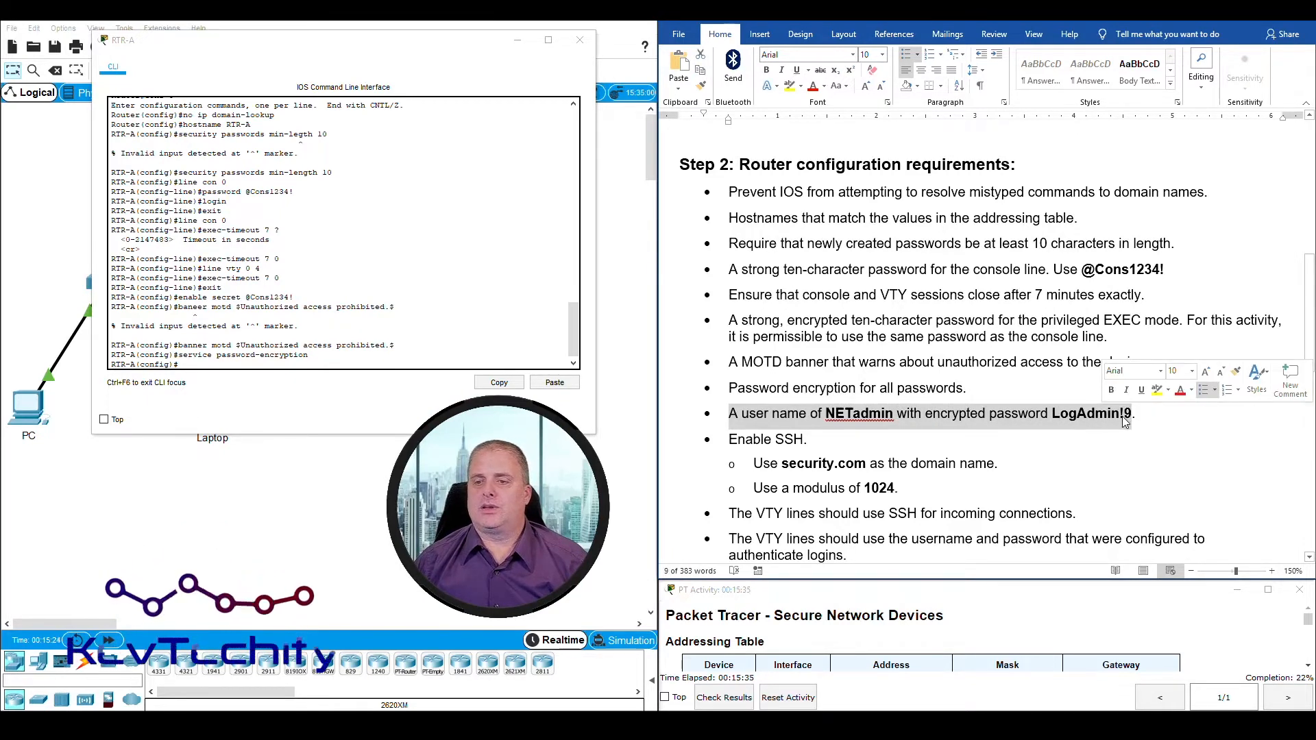
click(210, 364)
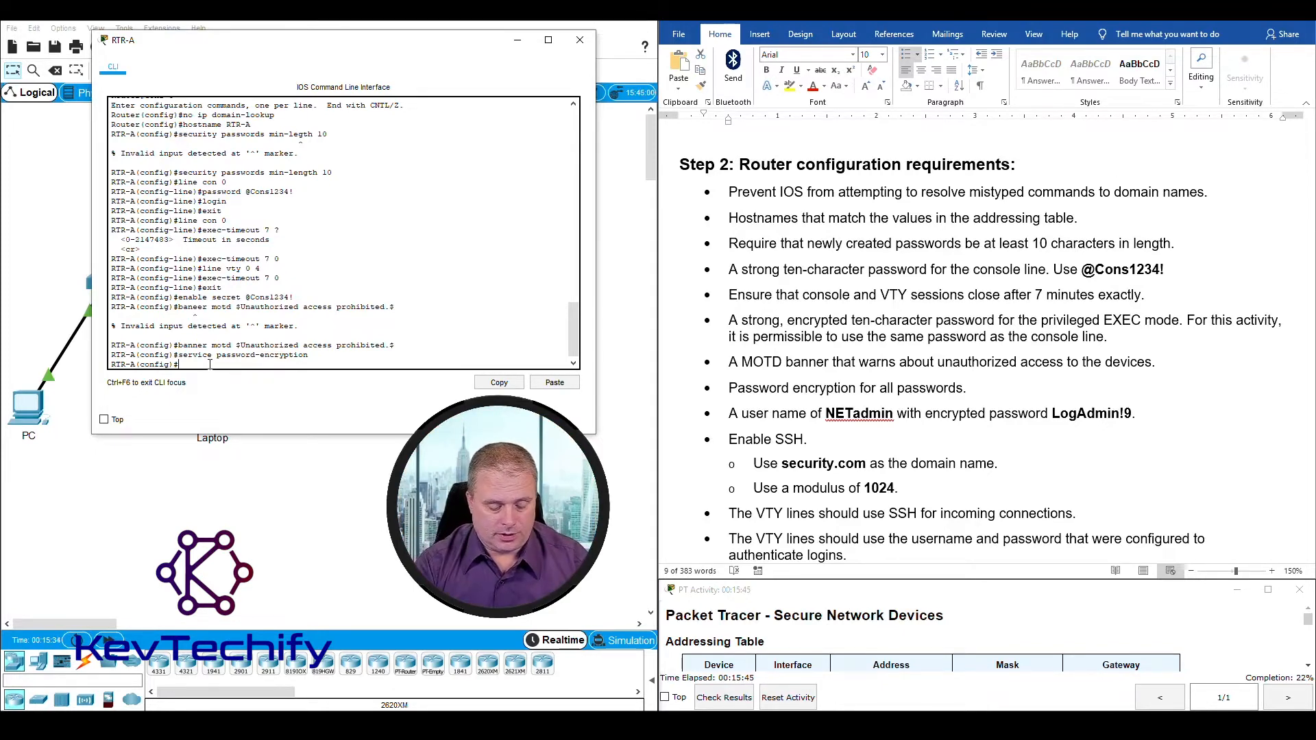
text(e)
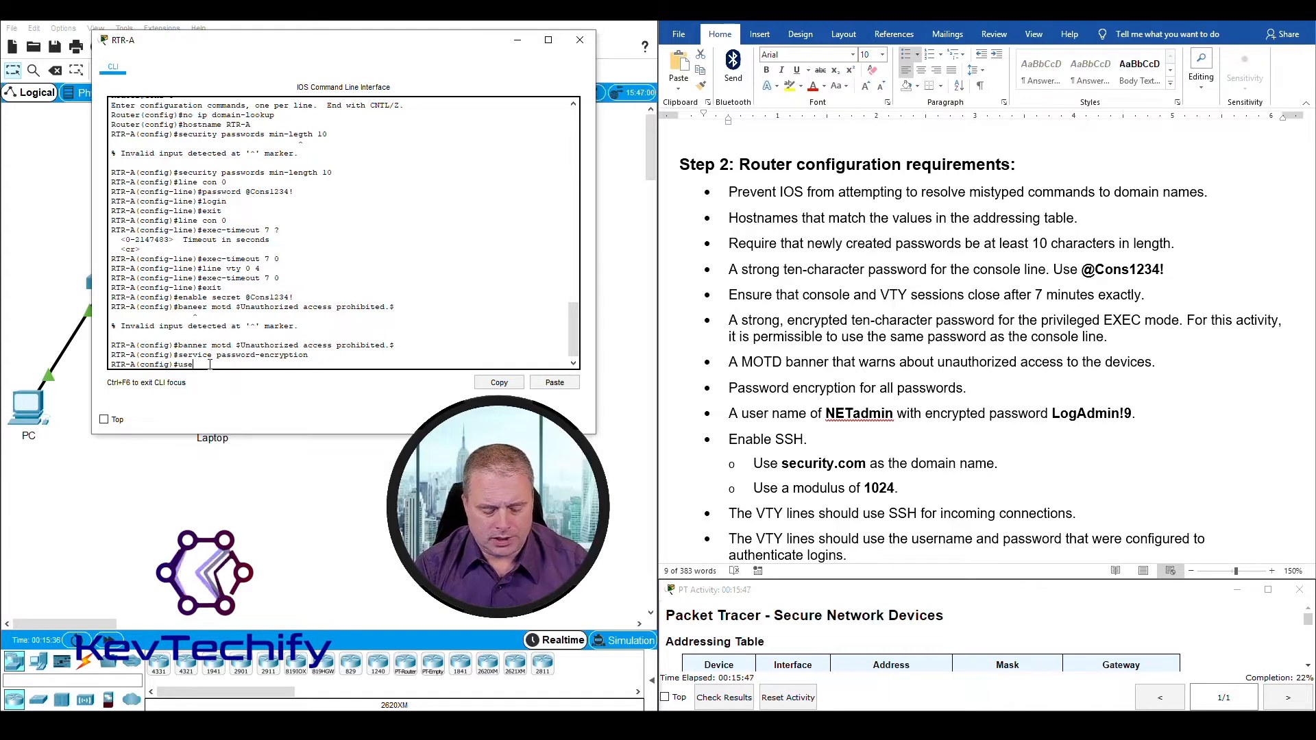
text(rname NETadmin)
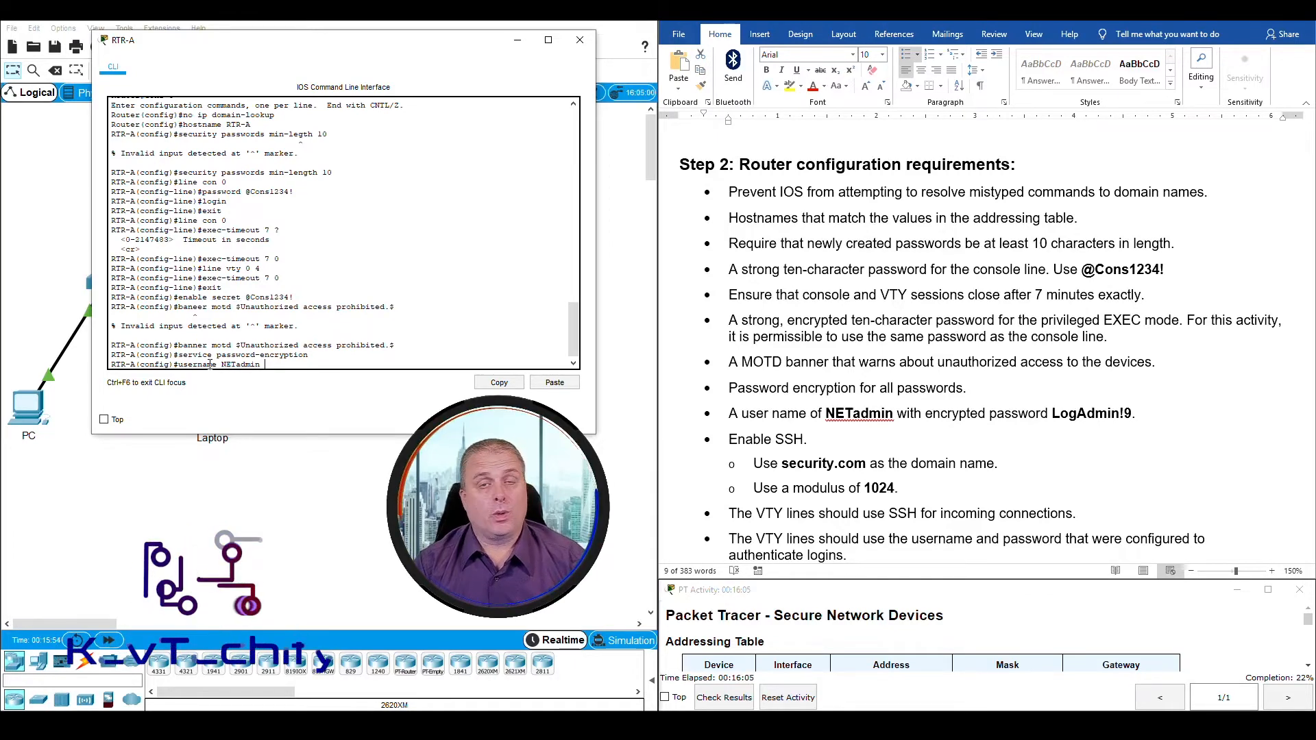
text(secret)
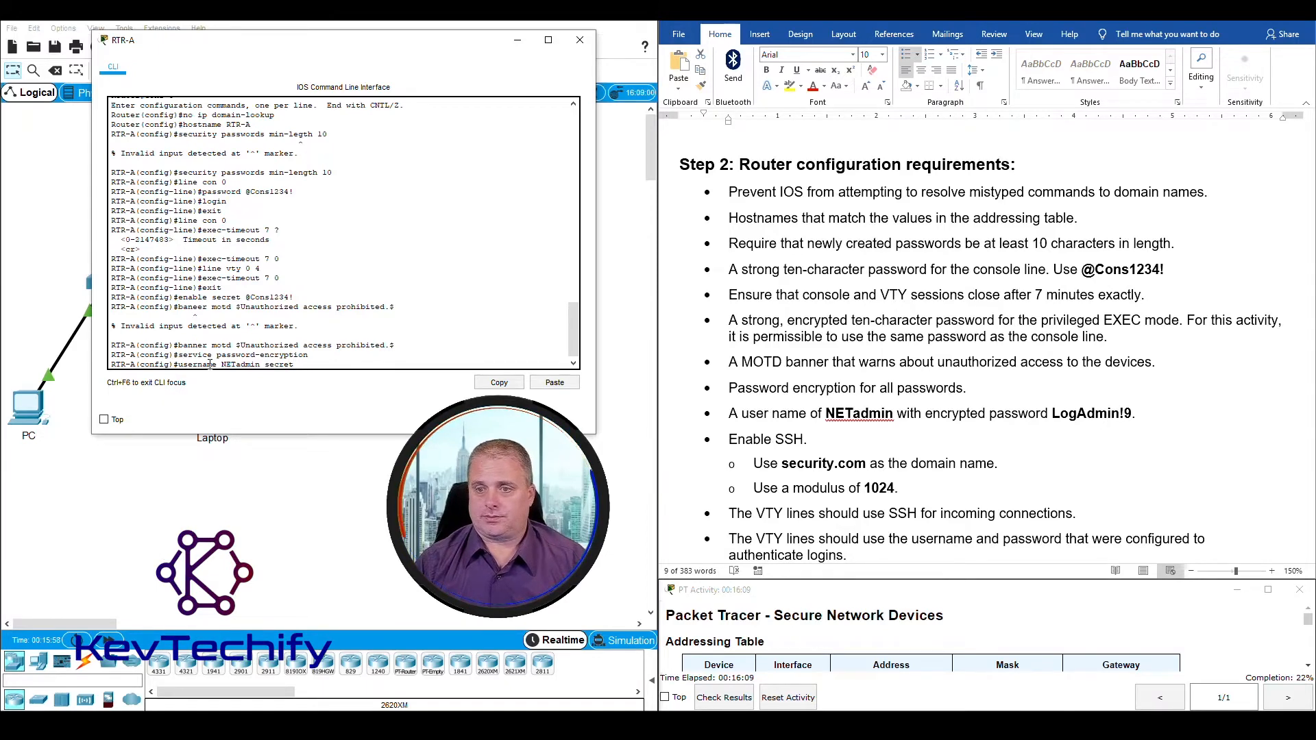
click(1054, 415)
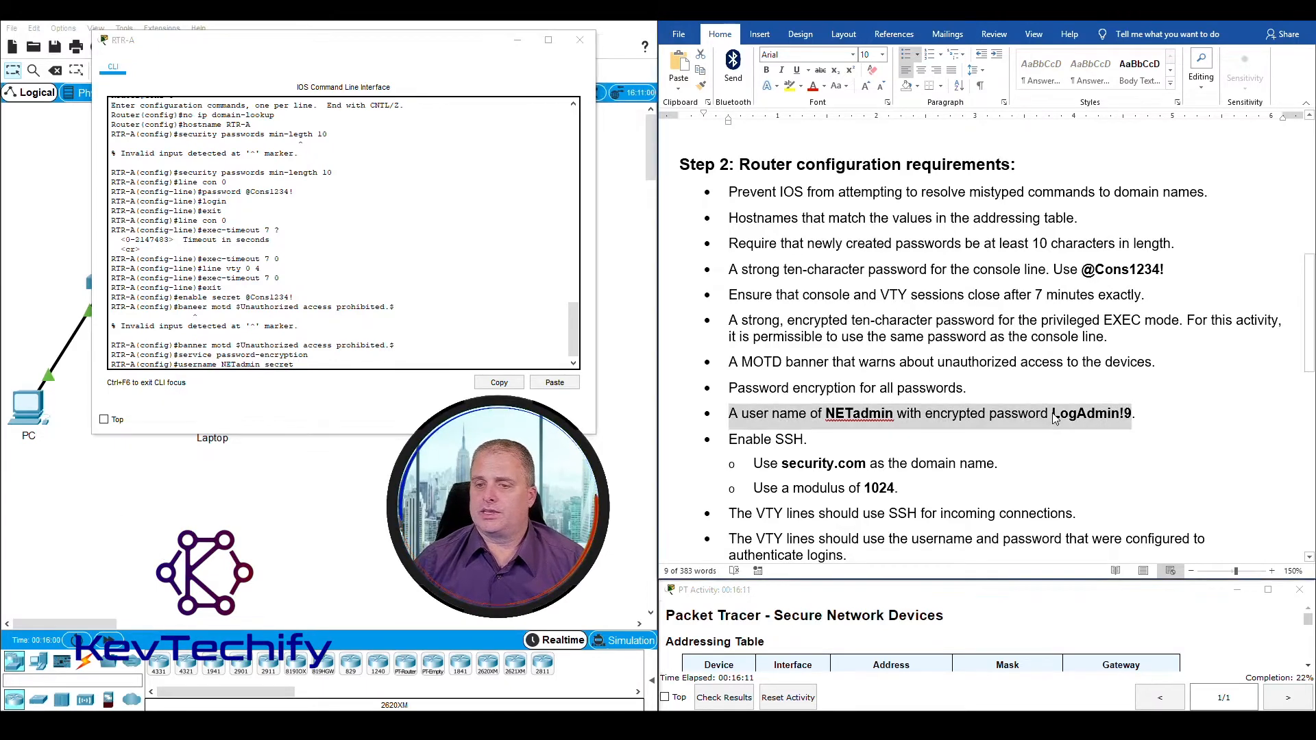
click(1053, 414)
drag(1054, 415, 1136, 413)
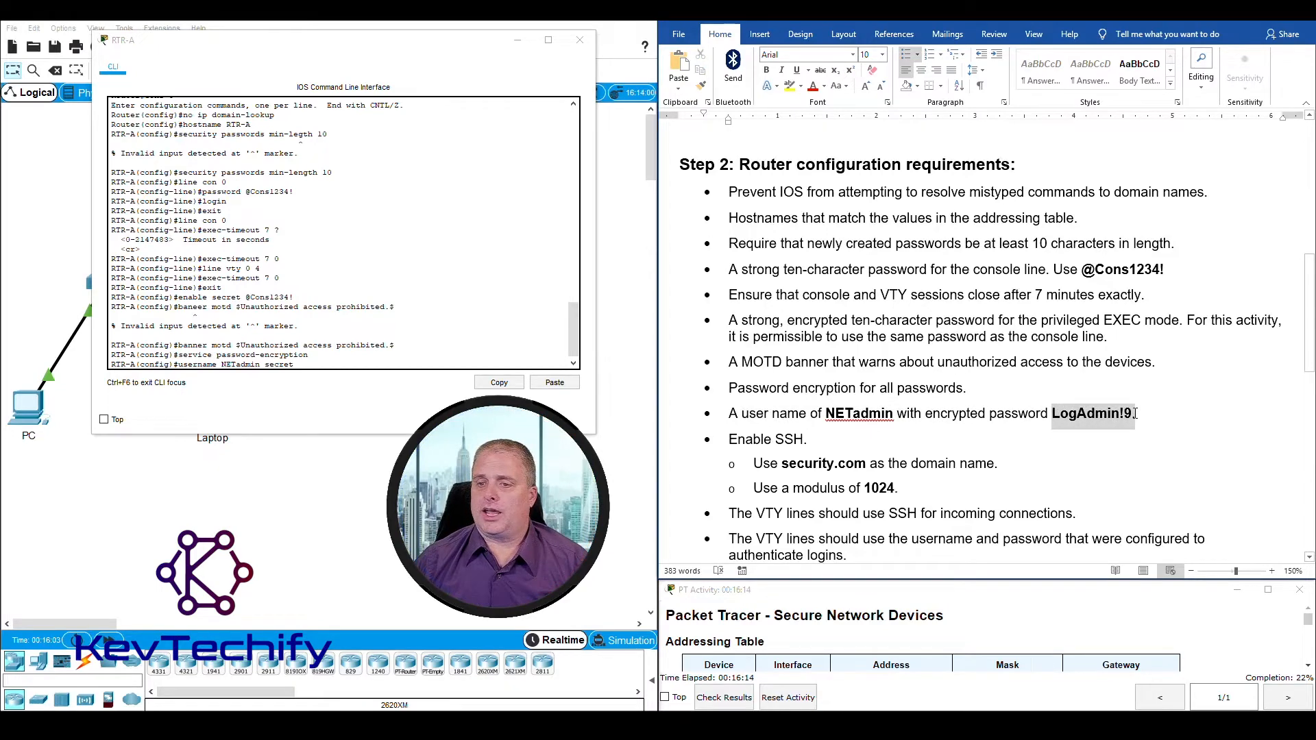
click(322, 367)
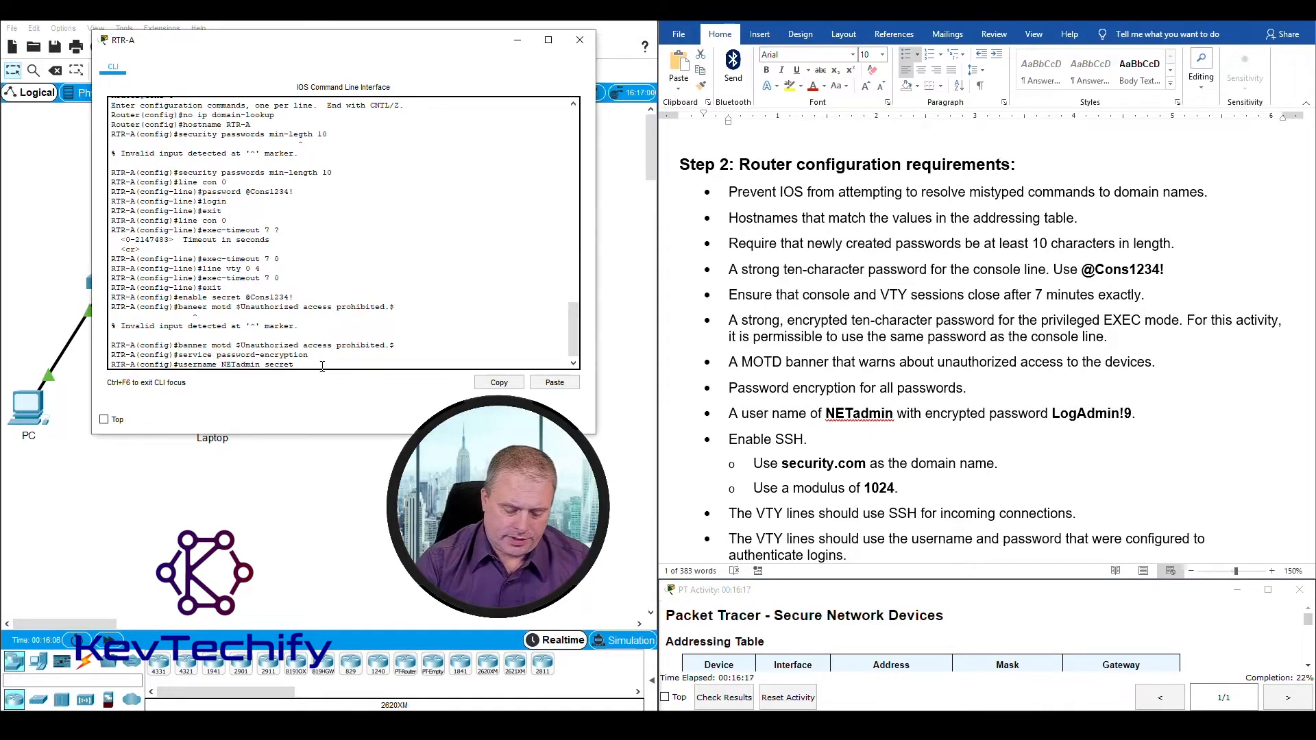
text(Log)
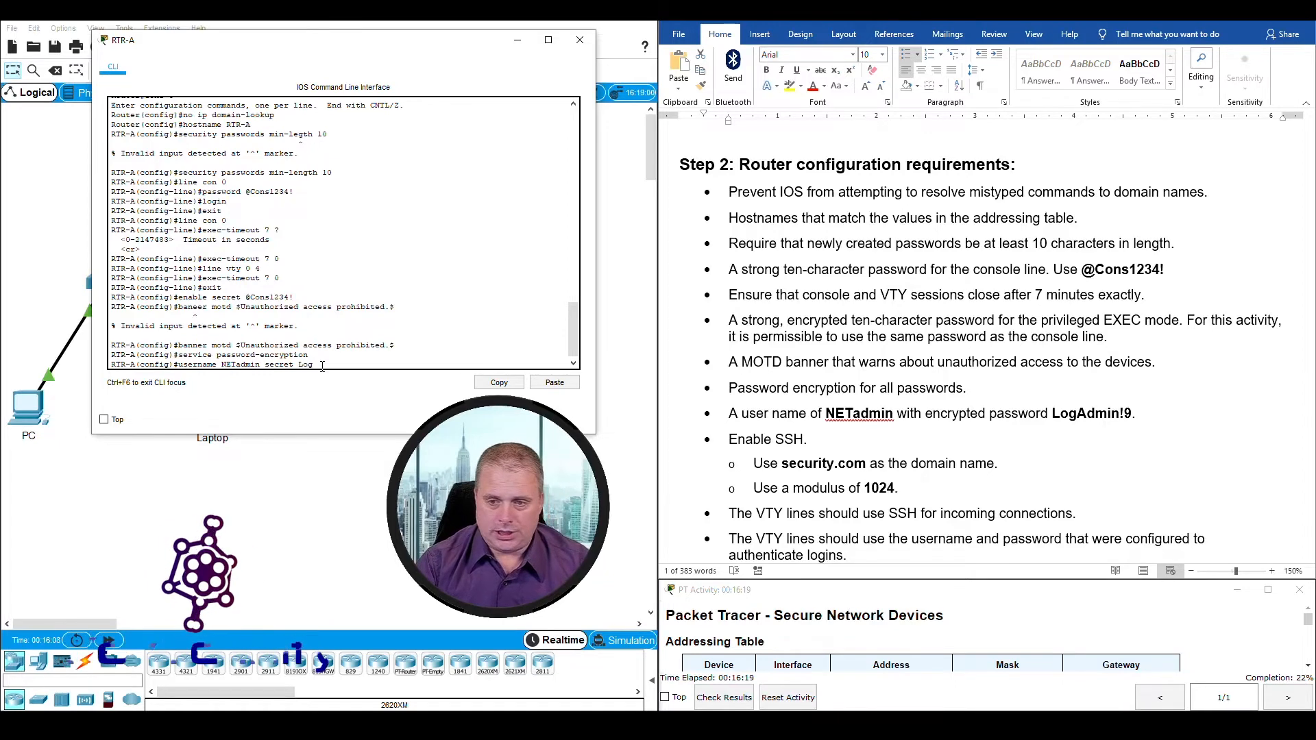
text(Ad)
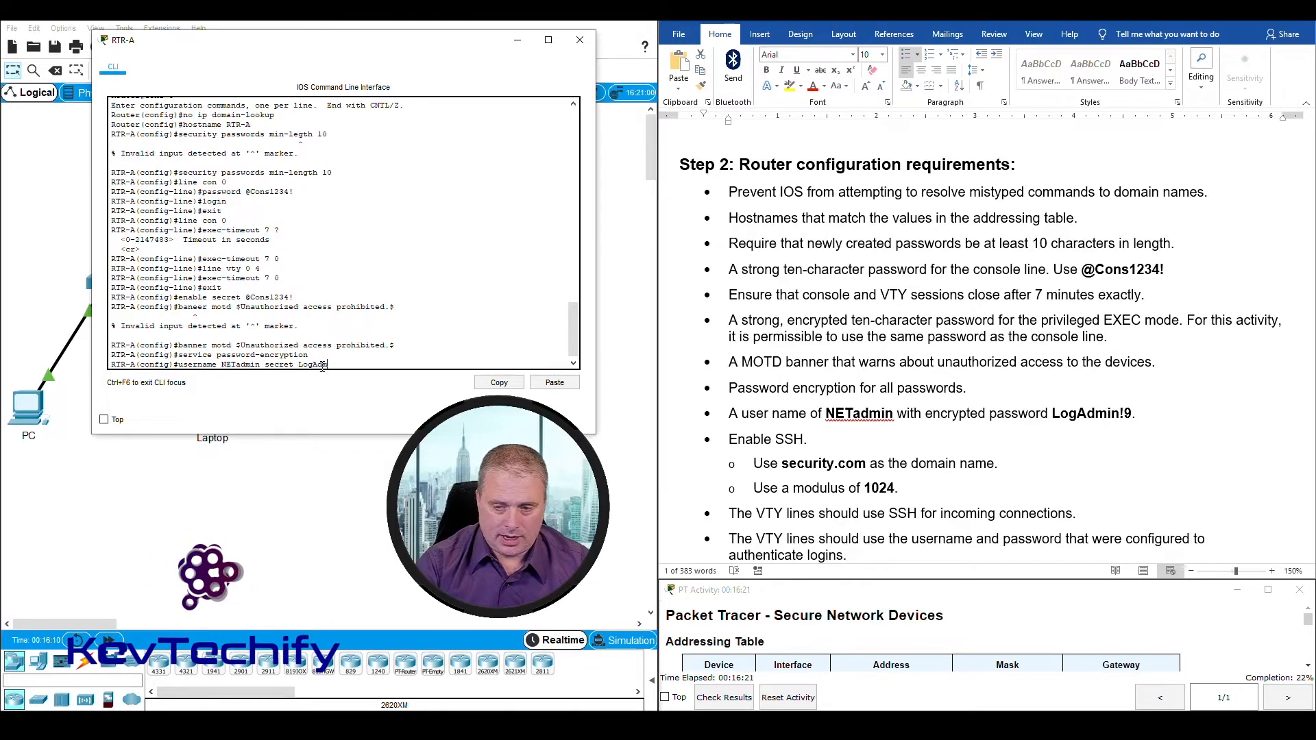
text(min)
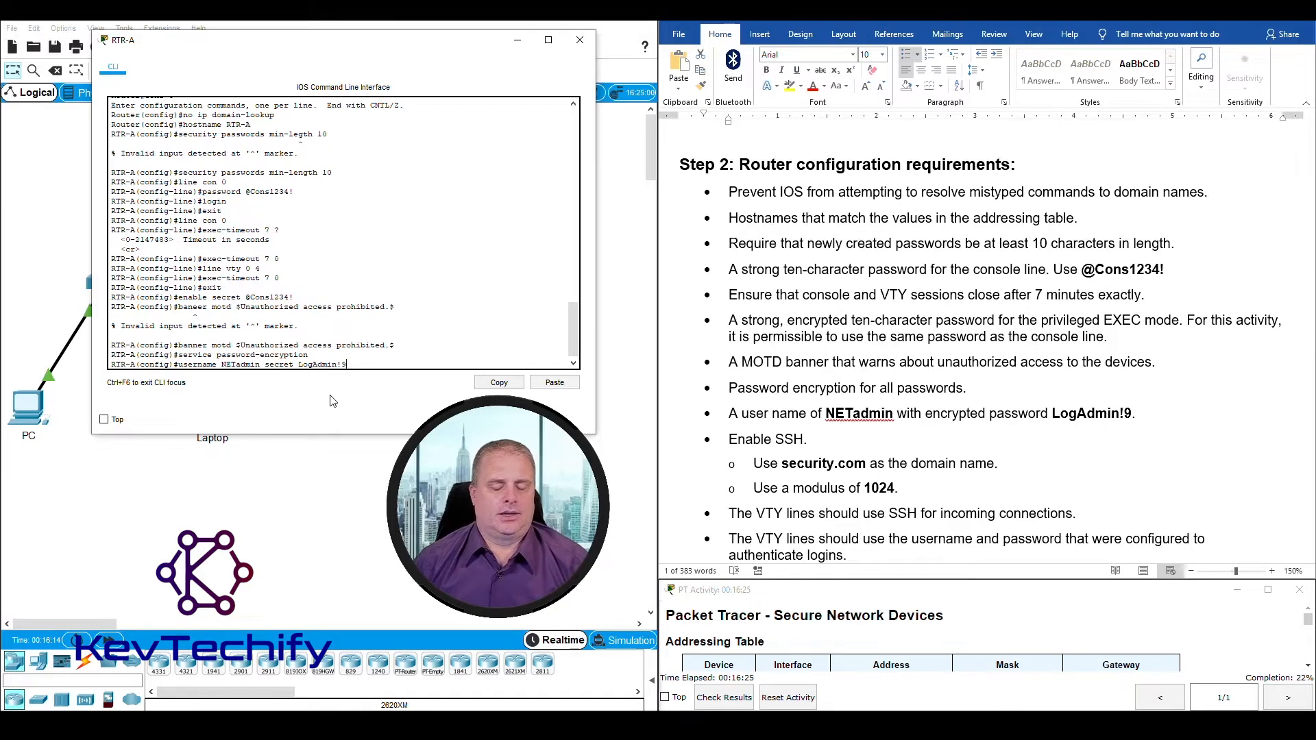
text(!9)
key(Return)
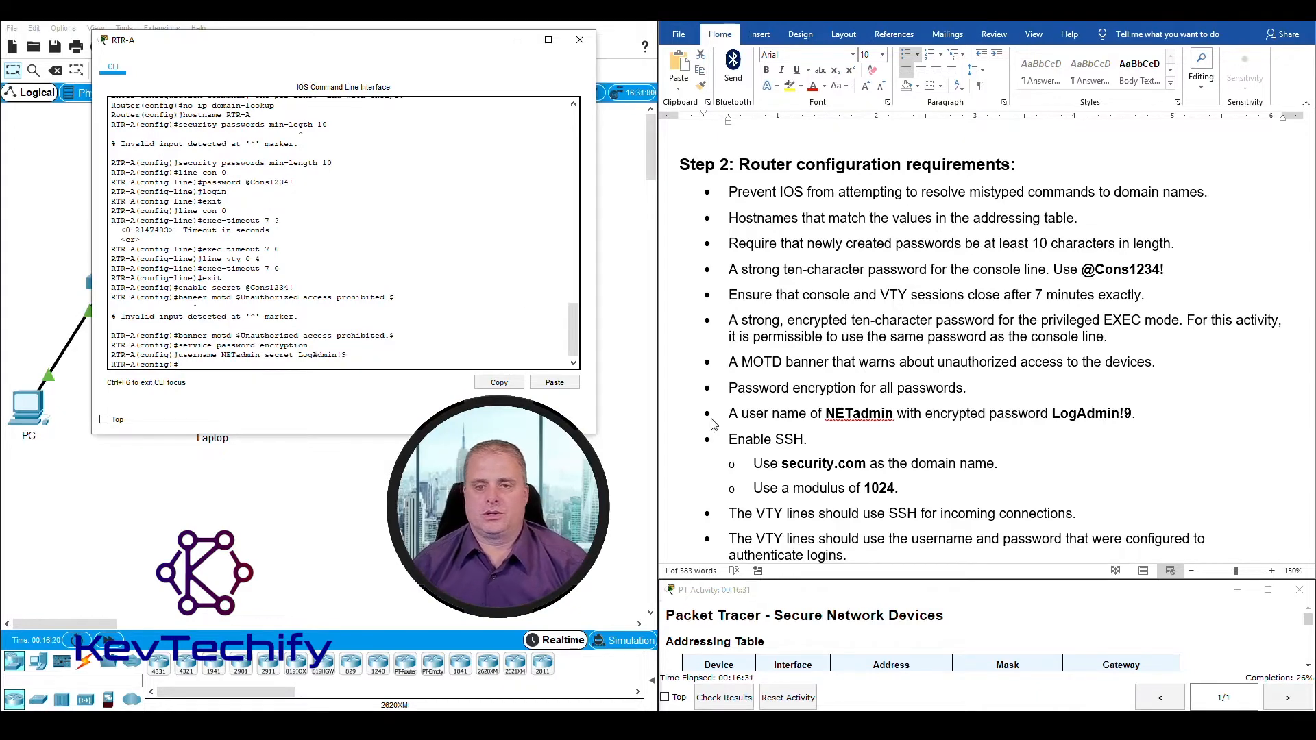
Step: Review the SSH requirements and set RTR-A's IP domain name to security.com
scroll(761, 322, down, 3)
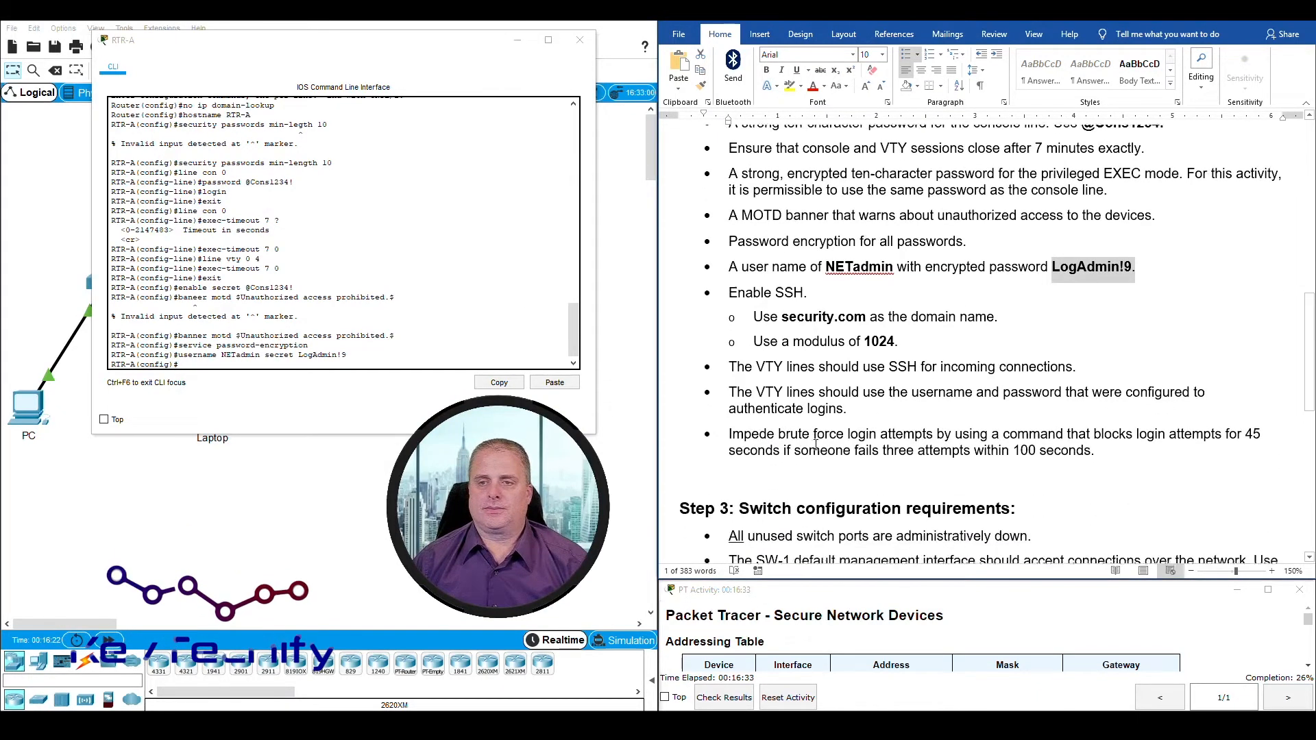
drag(729, 291, 813, 290)
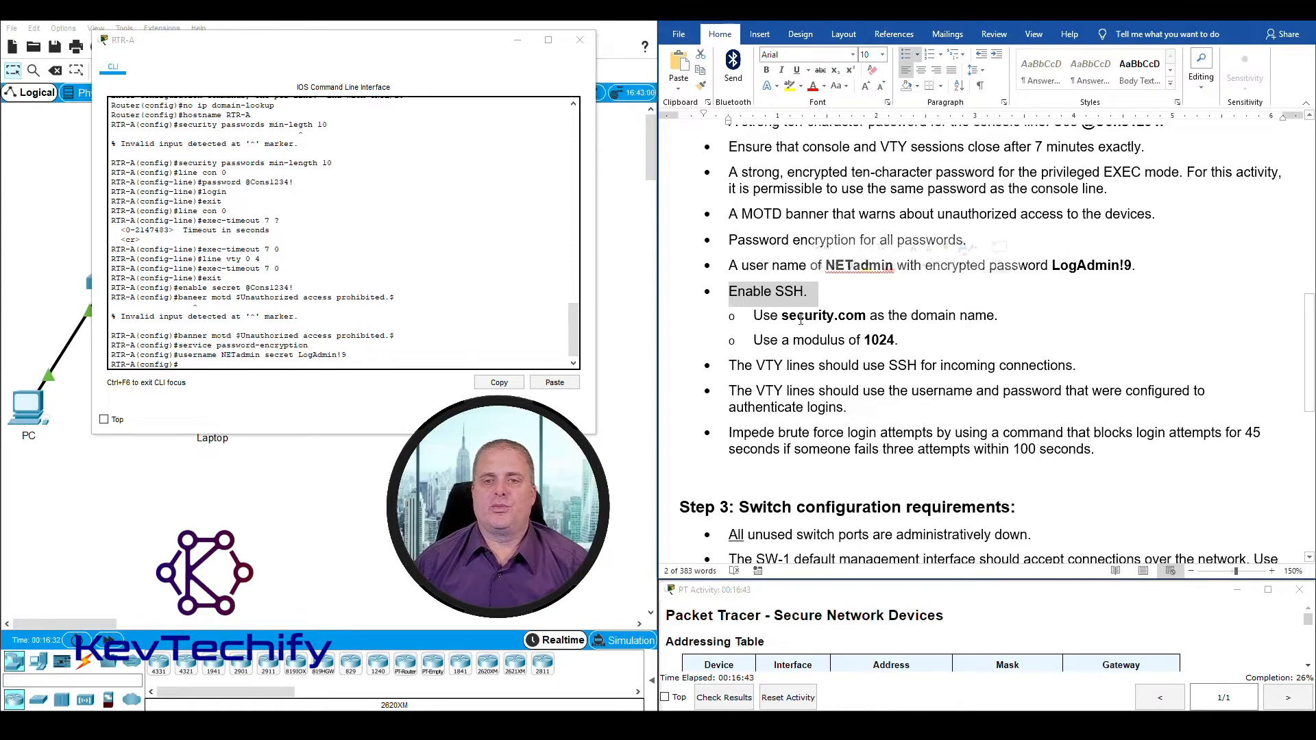
drag(782, 317, 858, 319)
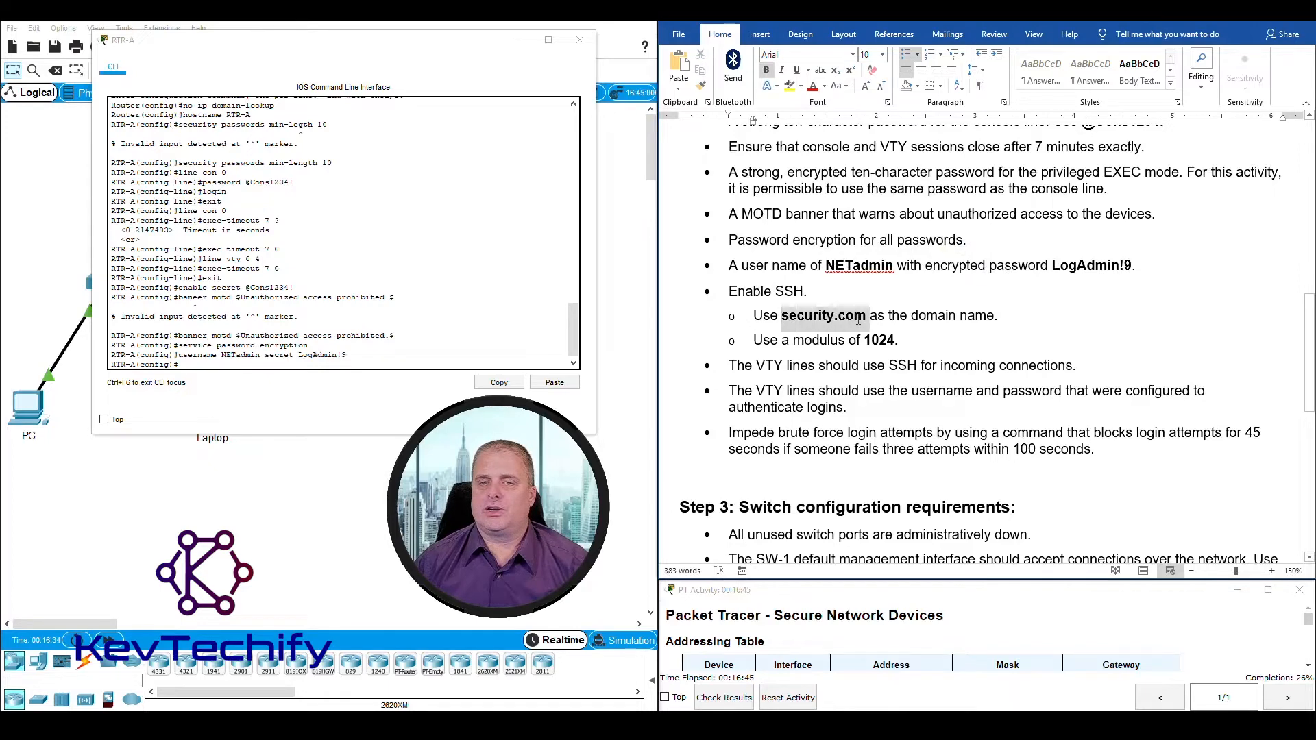
click(206, 364)
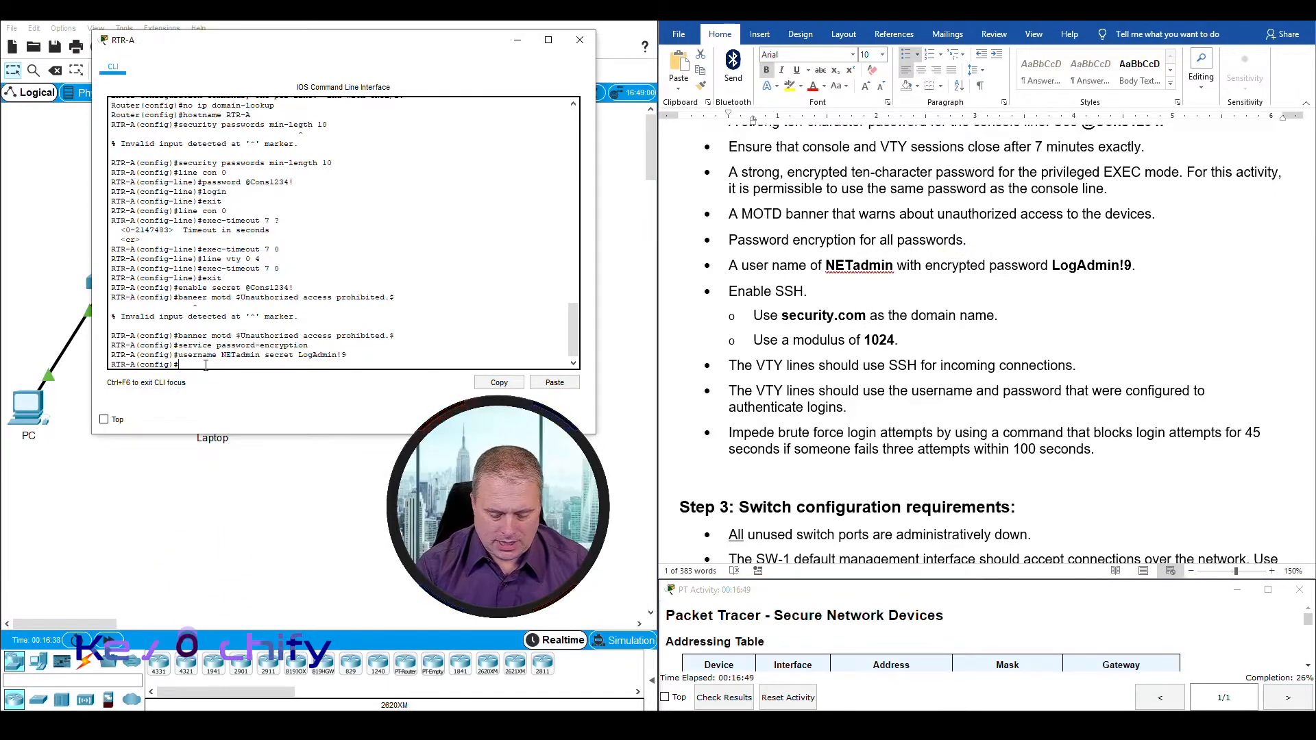
text(ip domain-name security.com)
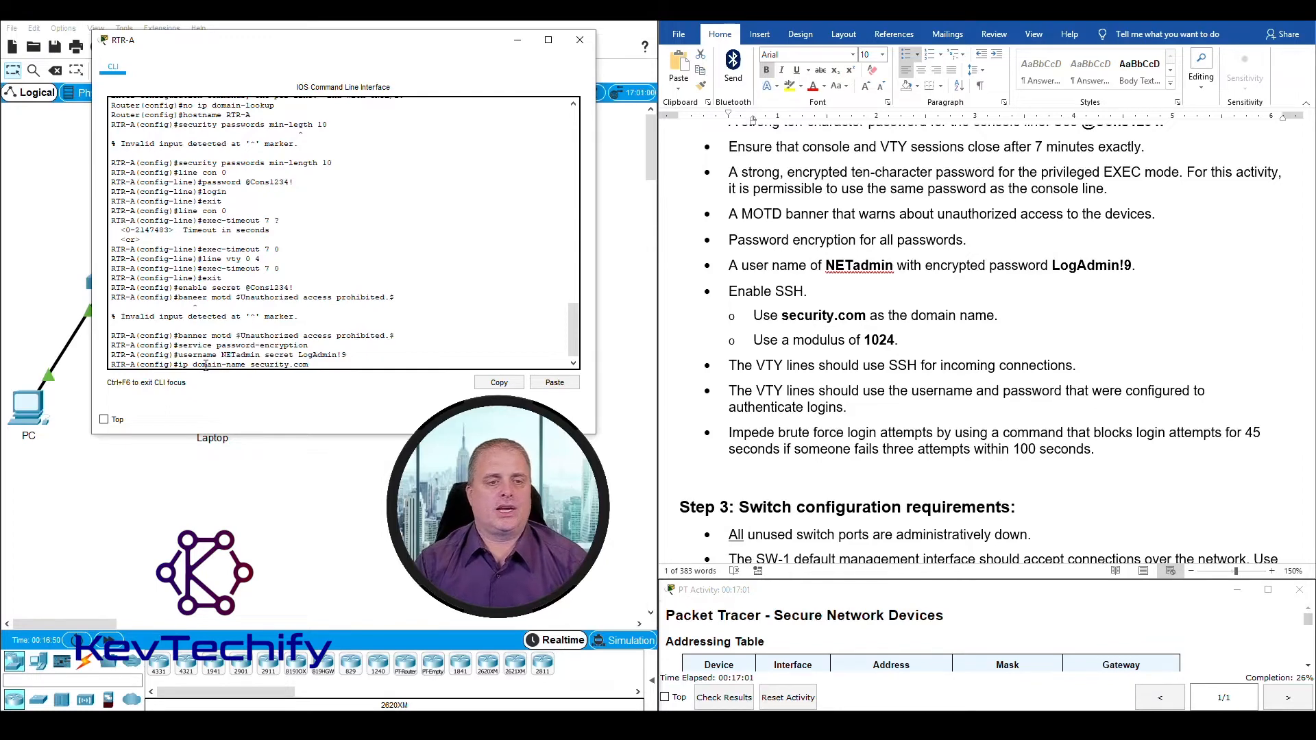
key(Return)
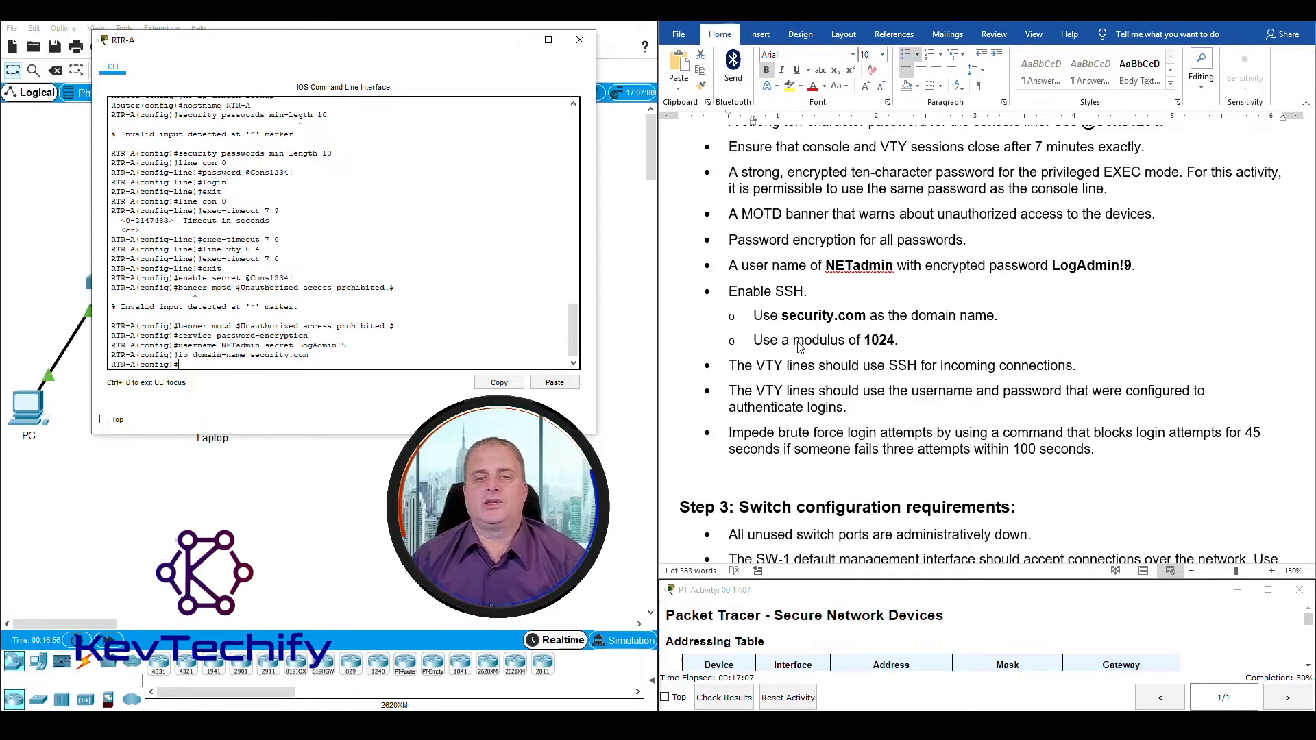
Step: Review the modulus requirement and generate RTR-A's RSA keys with crypto key generate rsa, using a 1024-bit modulus
click(756, 343)
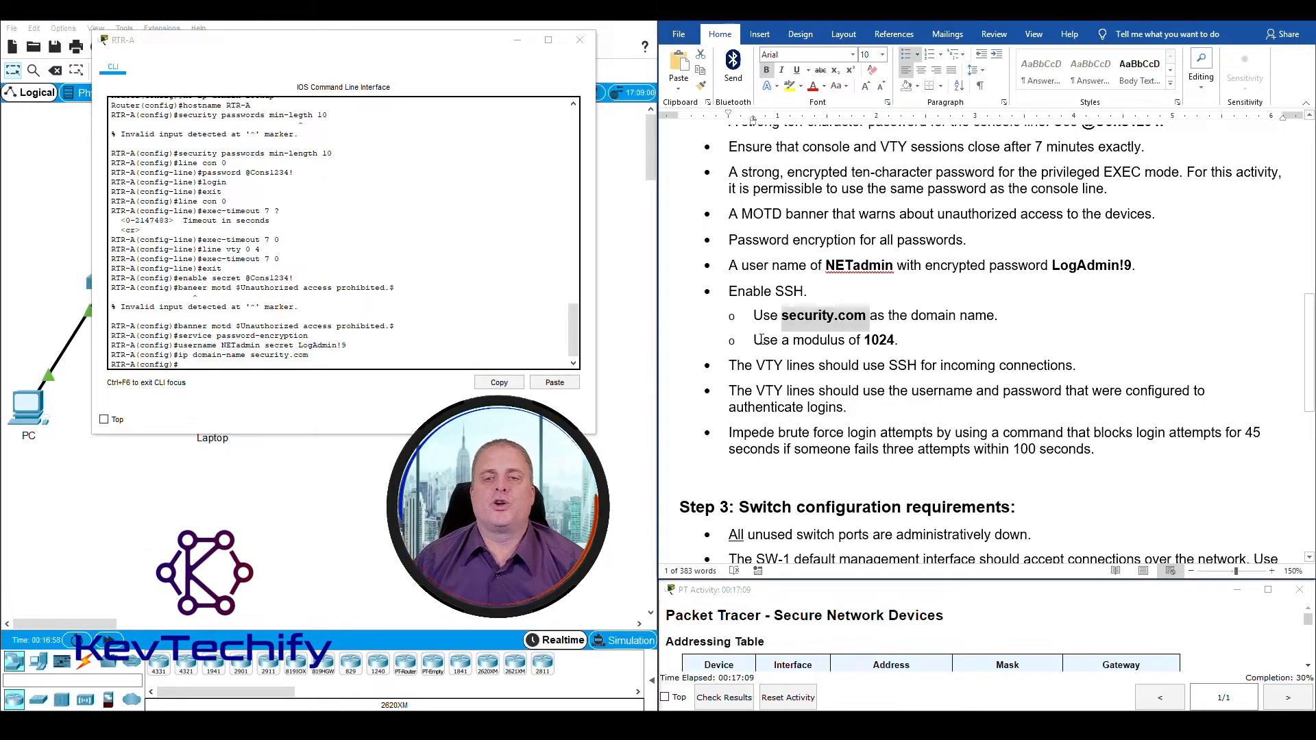
drag(754, 340, 895, 340)
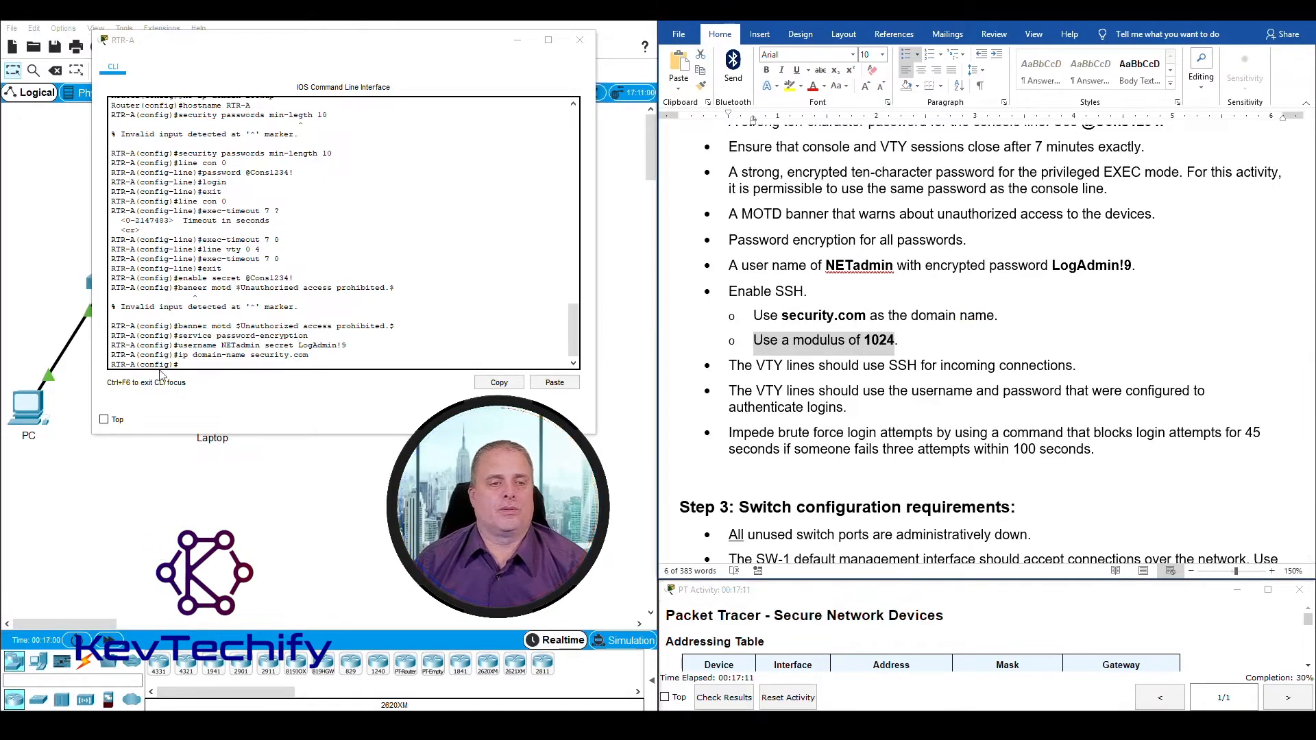
click(183, 365)
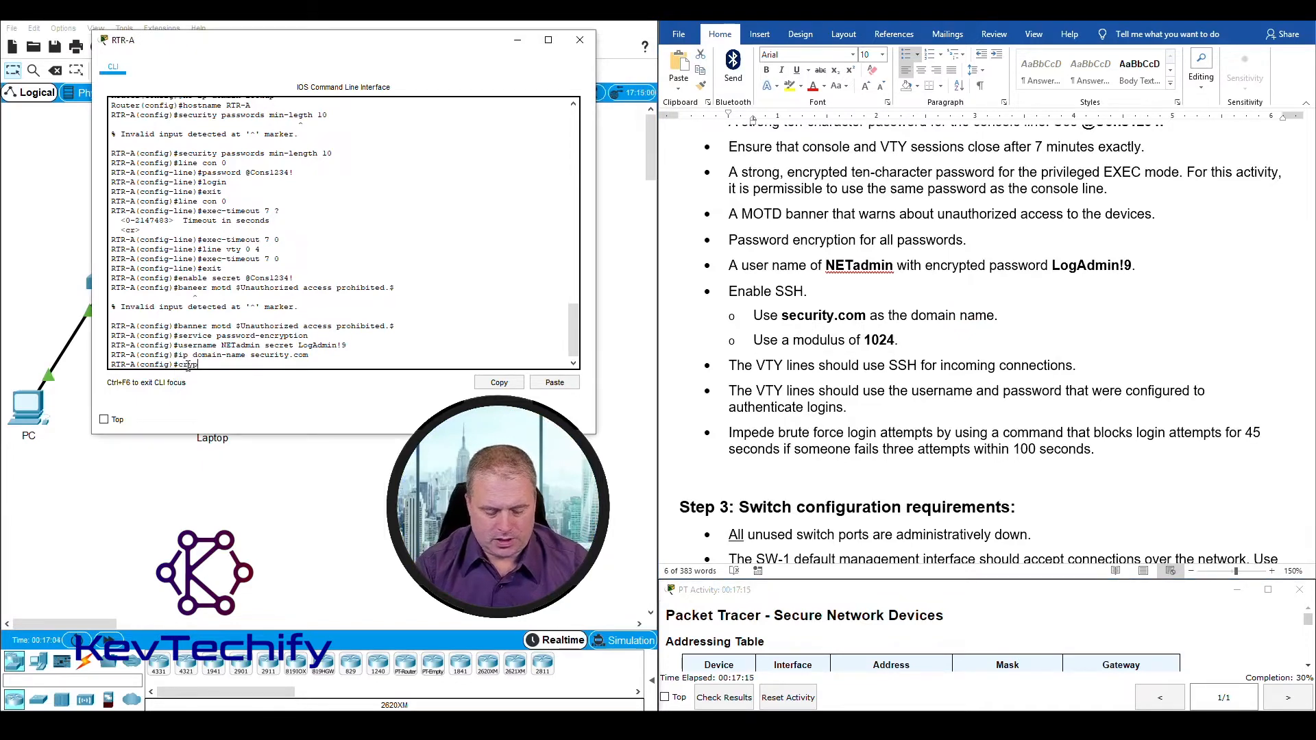
text(crypto )
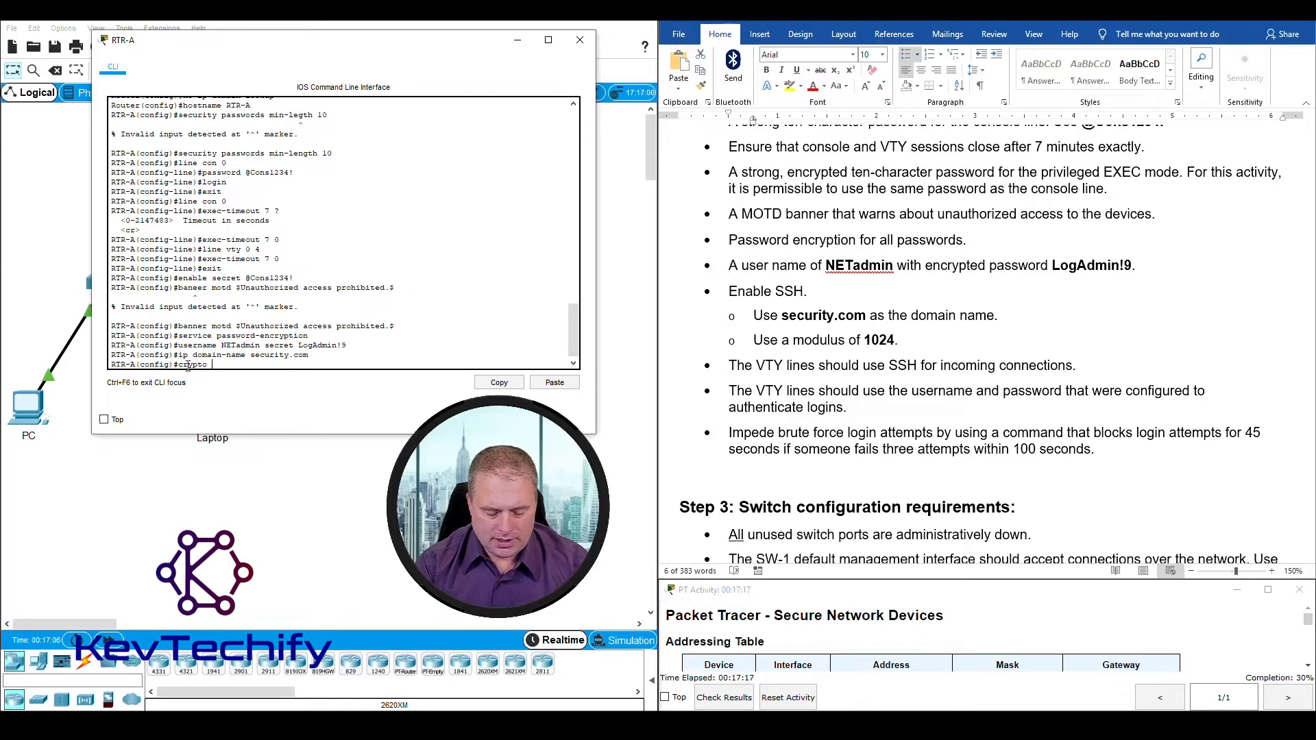
text(key ge)
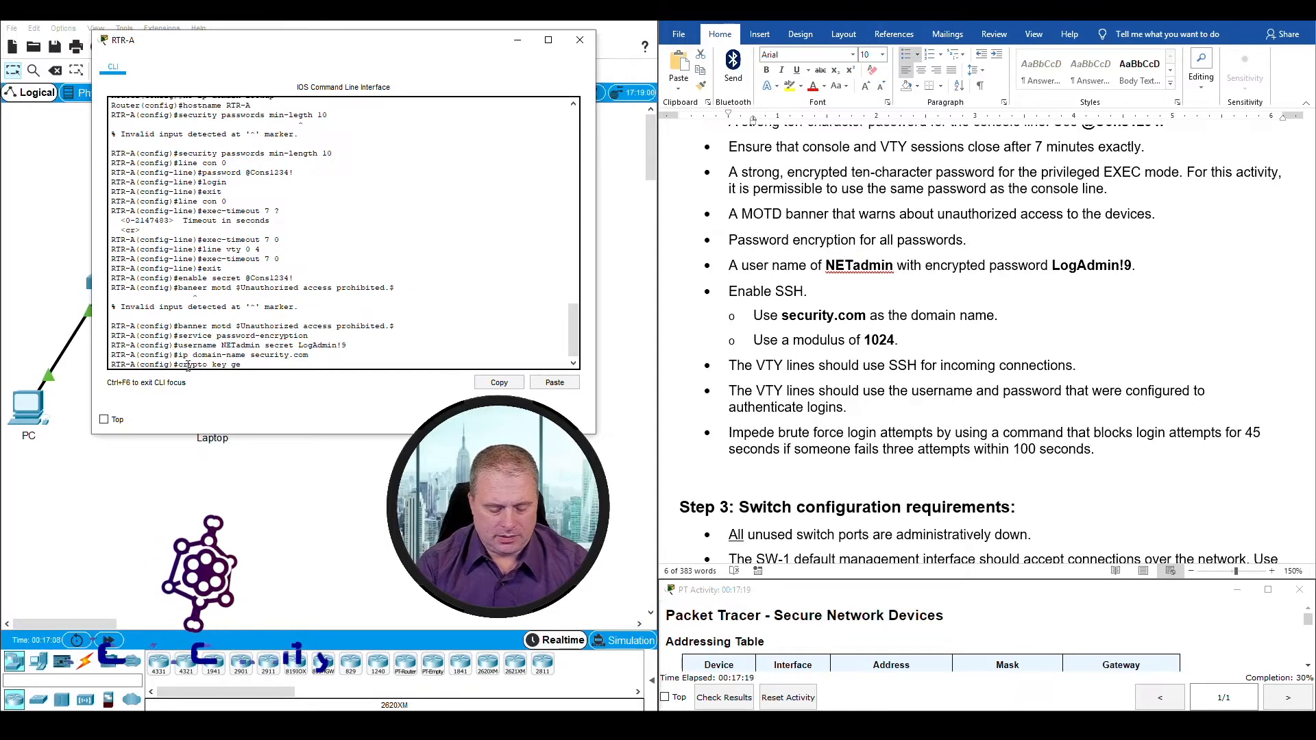
text(nerate rsa)
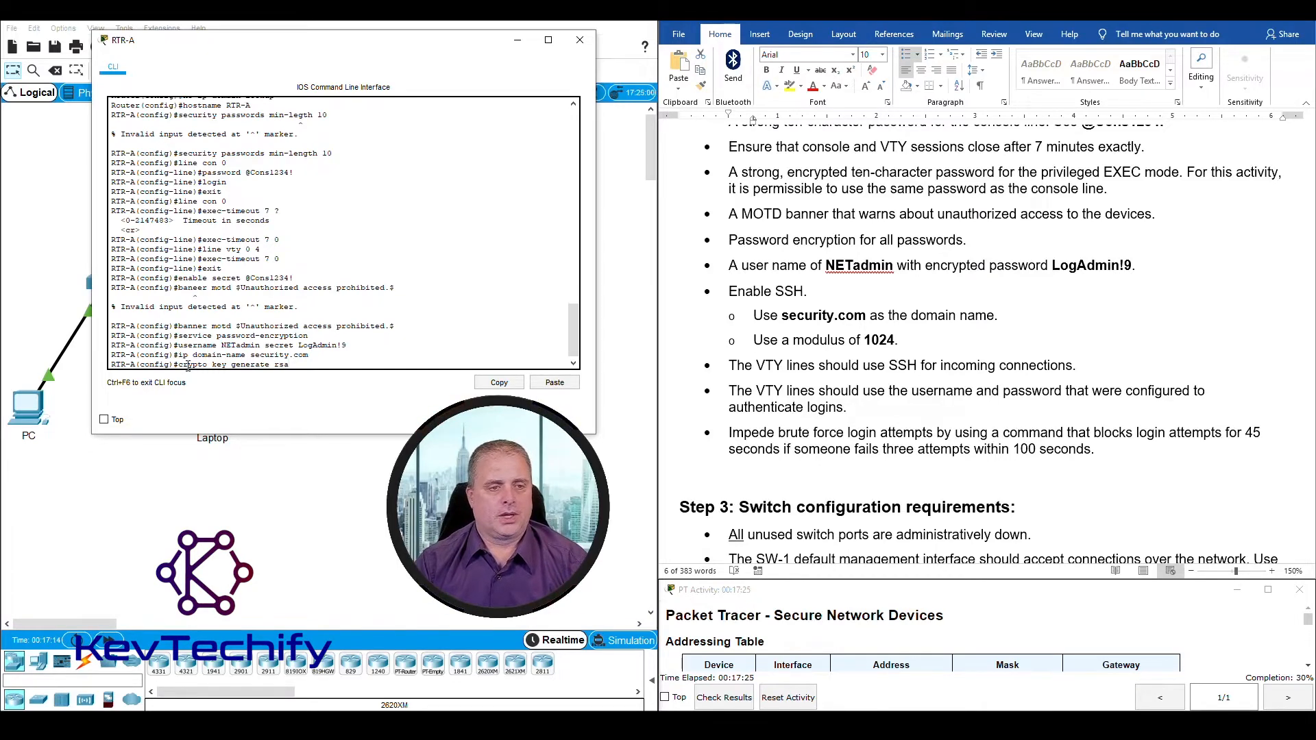
key(Return)
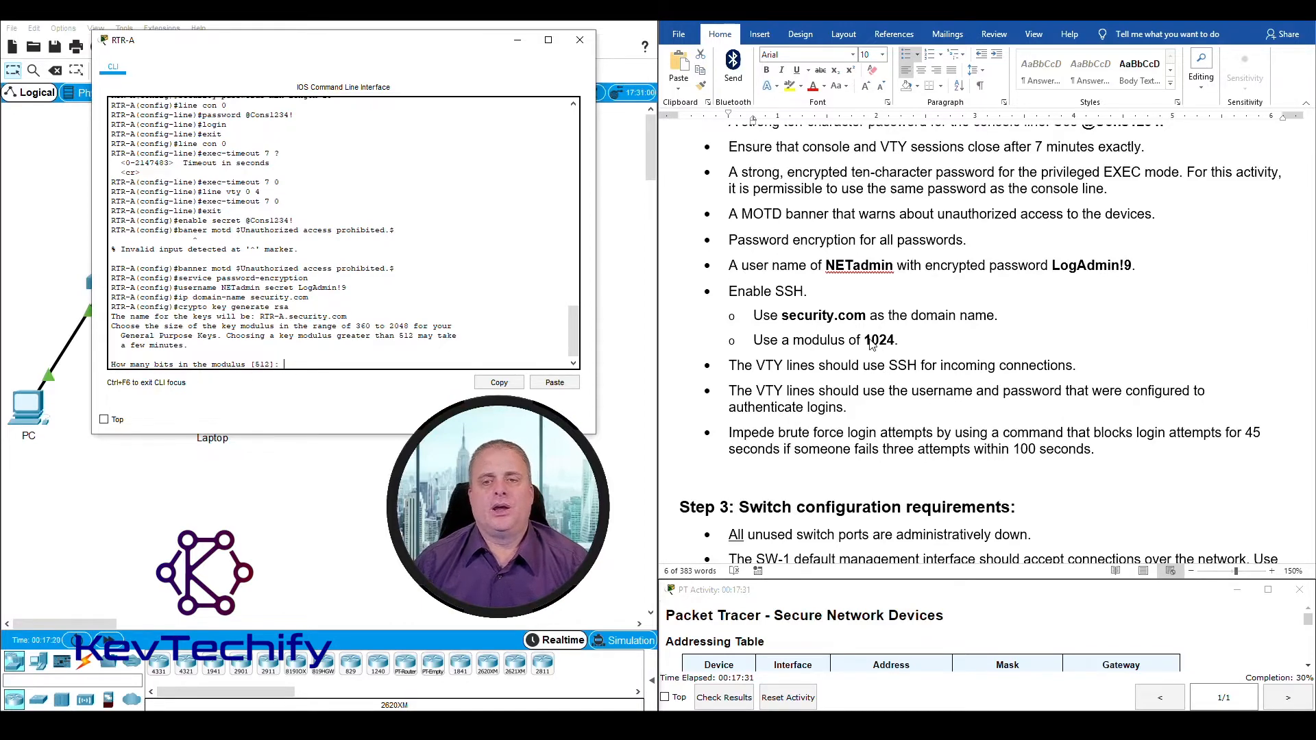
drag(869, 342, 896, 342)
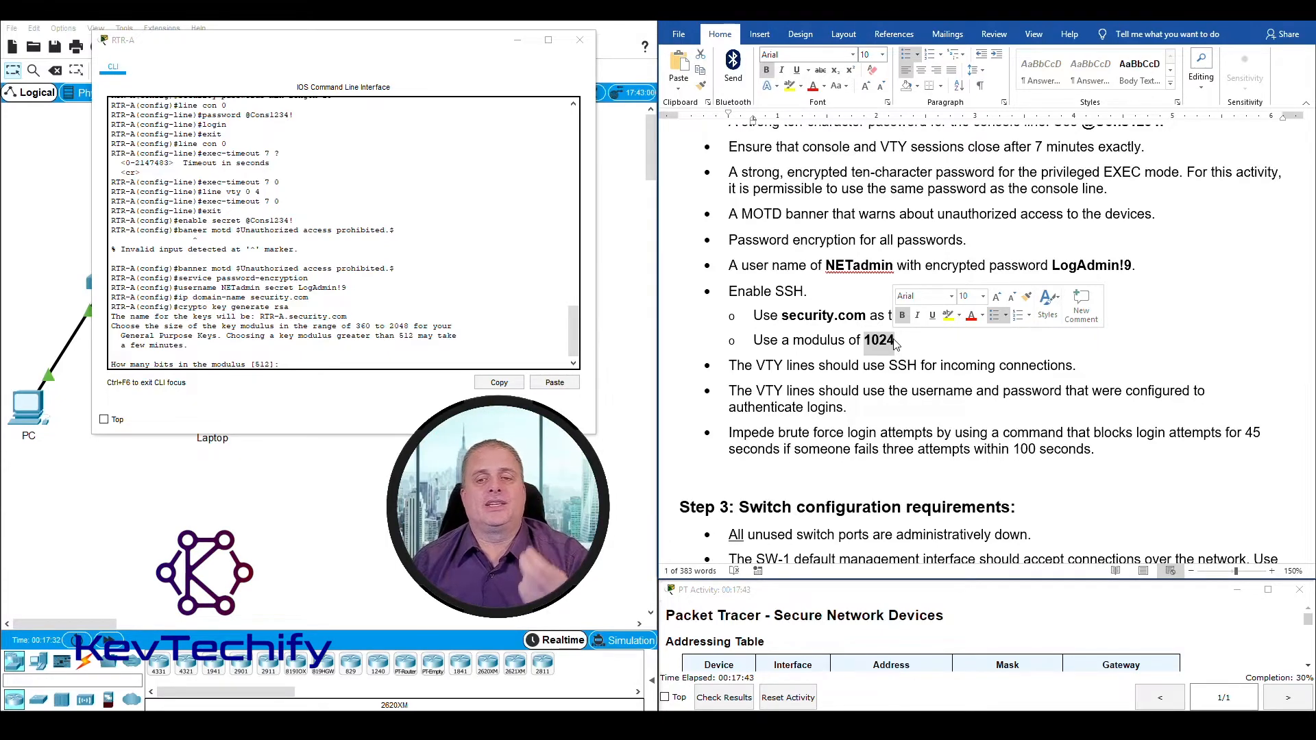
click(868, 343)
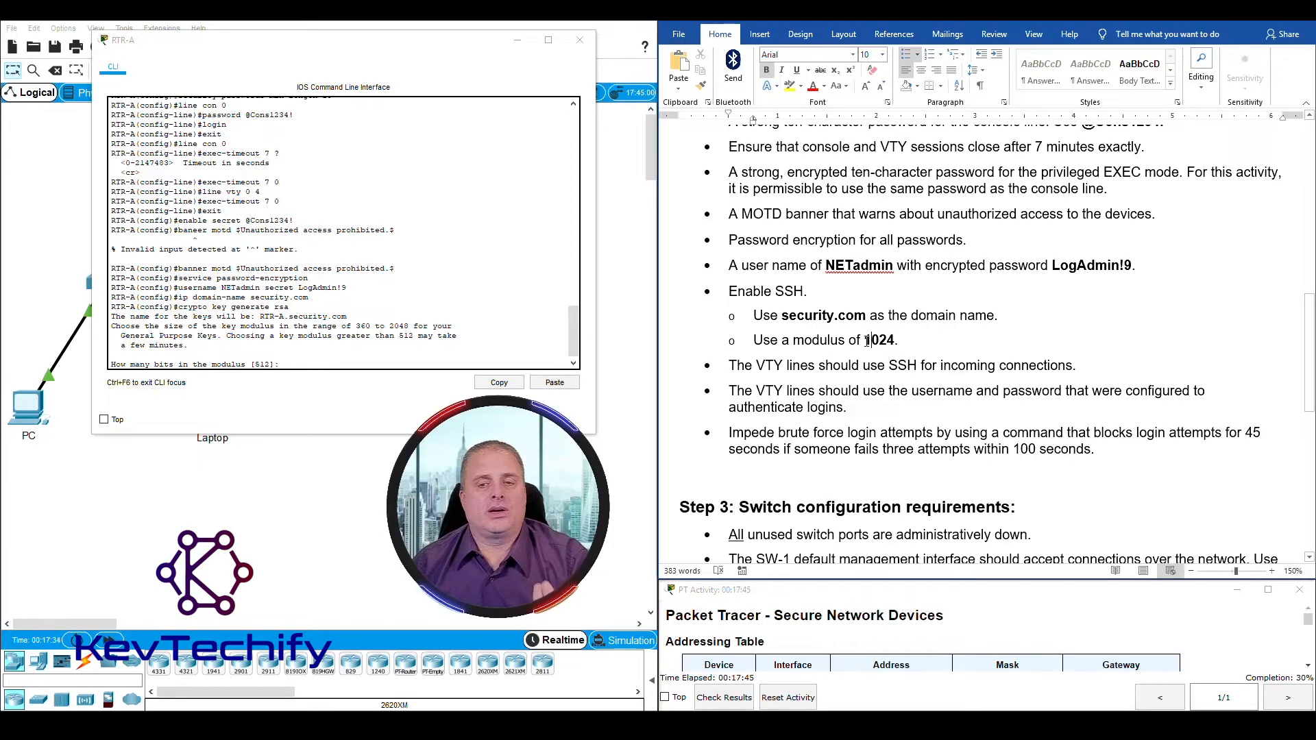
click(297, 366)
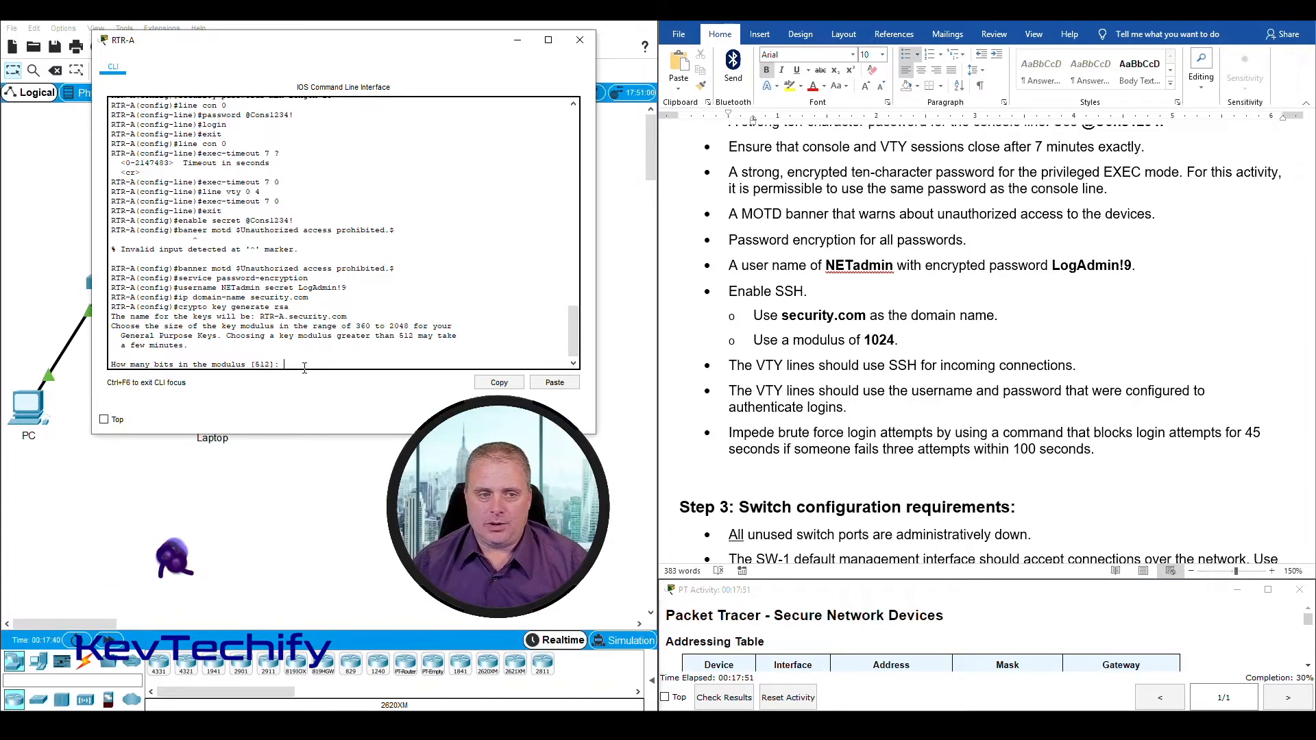
text(10)
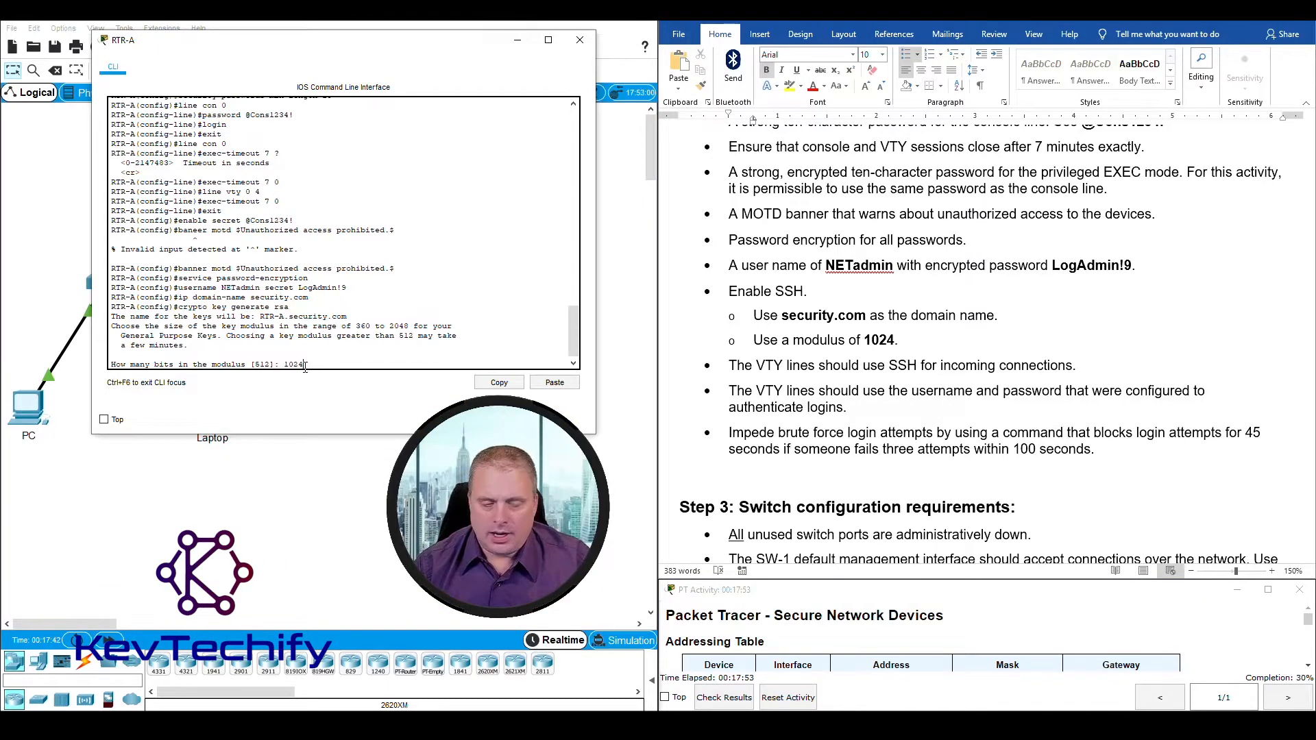
text(24)
key(Return)
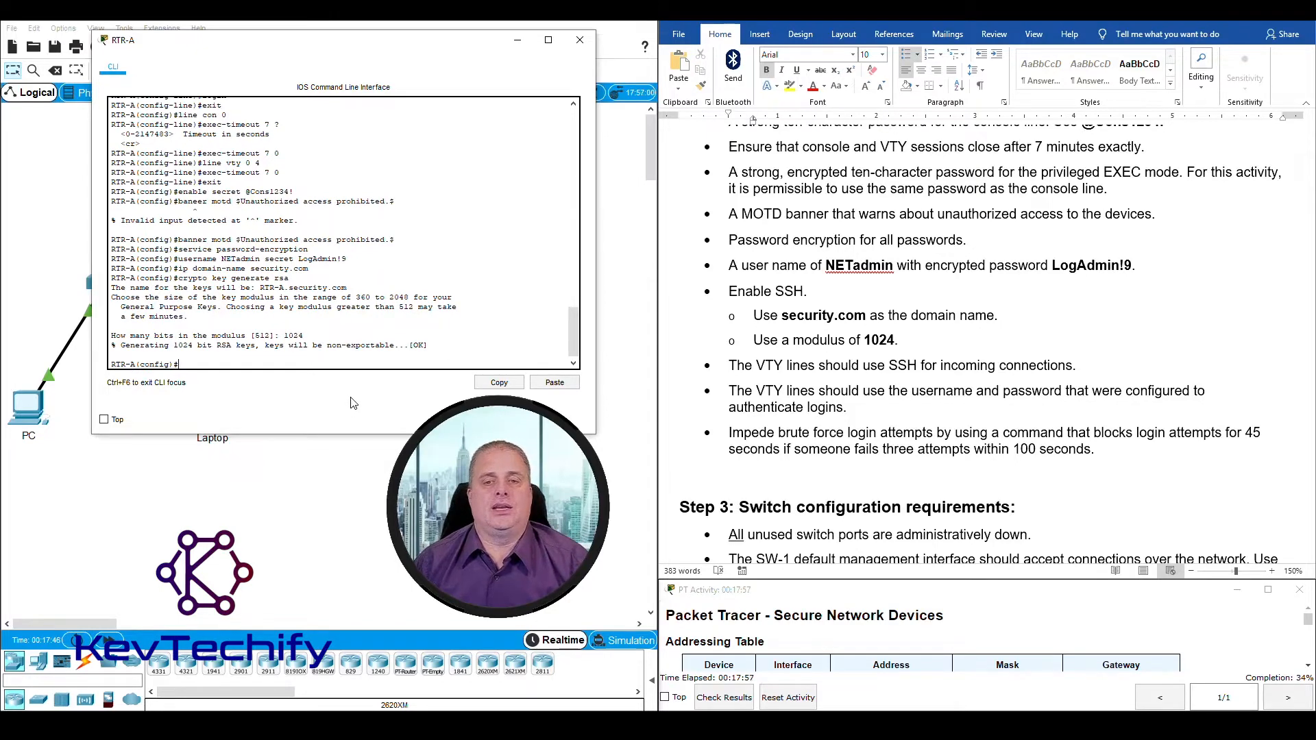
Step: Review the requirement for incoming VTY connections and enter line configuration mode for VTY lines 0 4 on RTR-A
click(867, 340)
drag(730, 291, 759, 364)
click(731, 365)
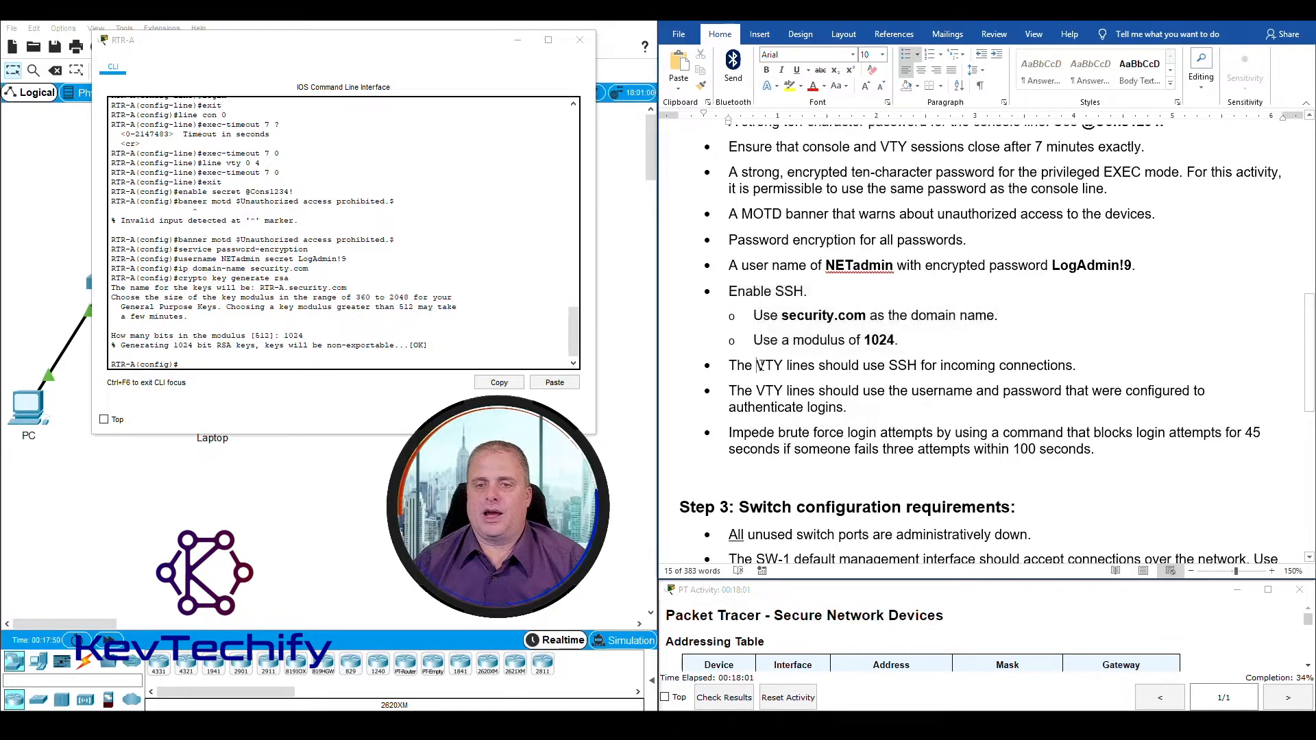
drag(731, 365, 1081, 373)
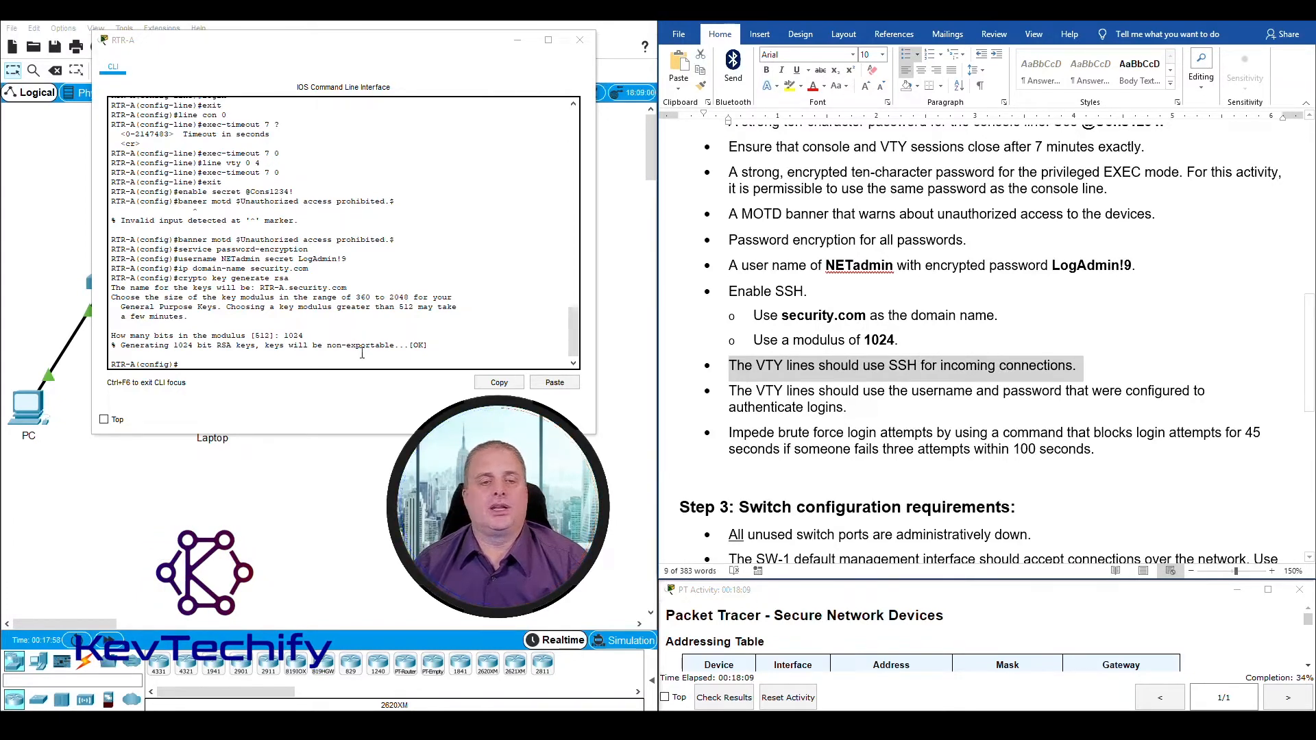
click(257, 364)
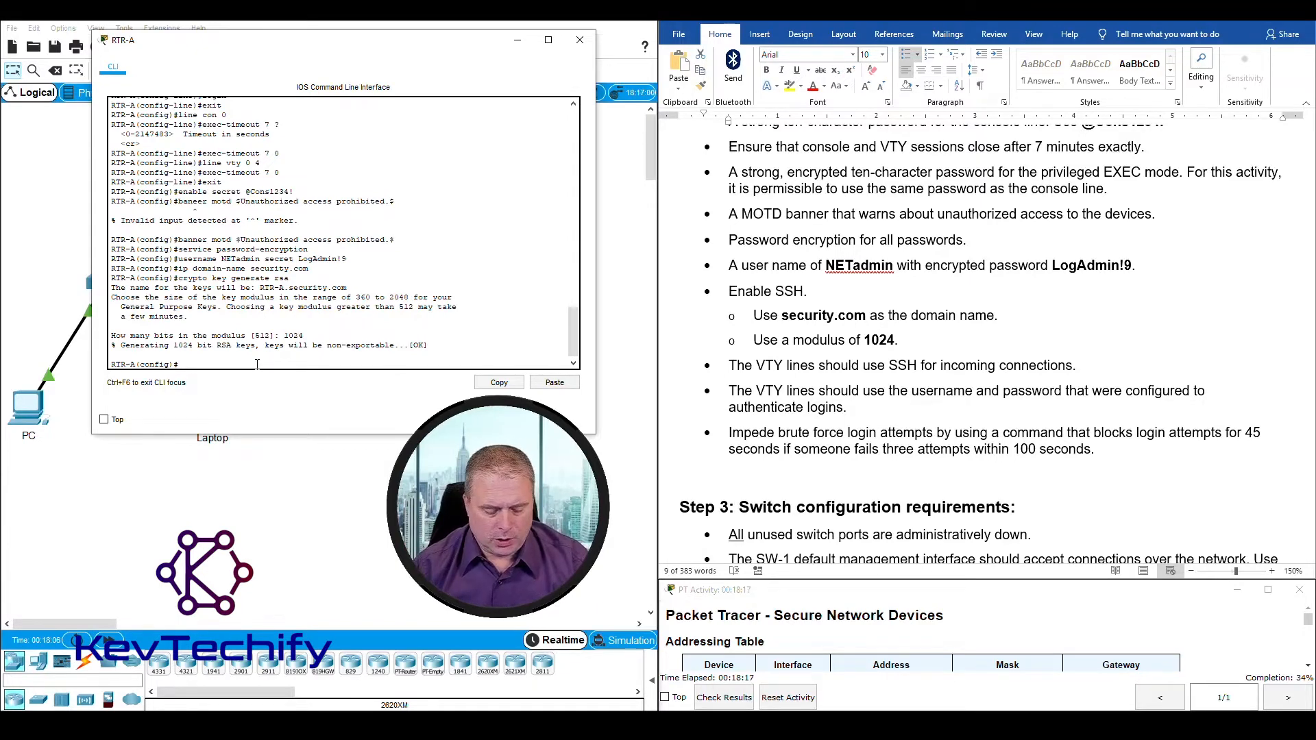
text(lin)
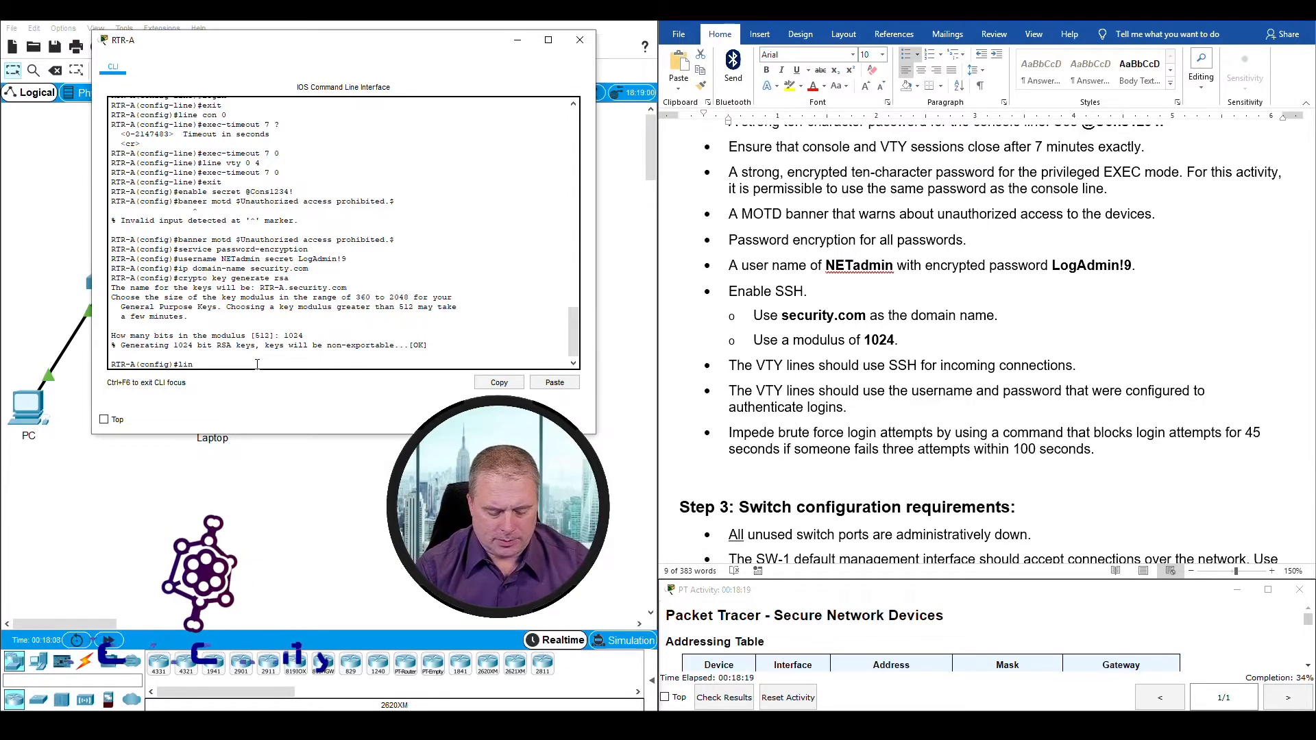
text(e vty 0 4)
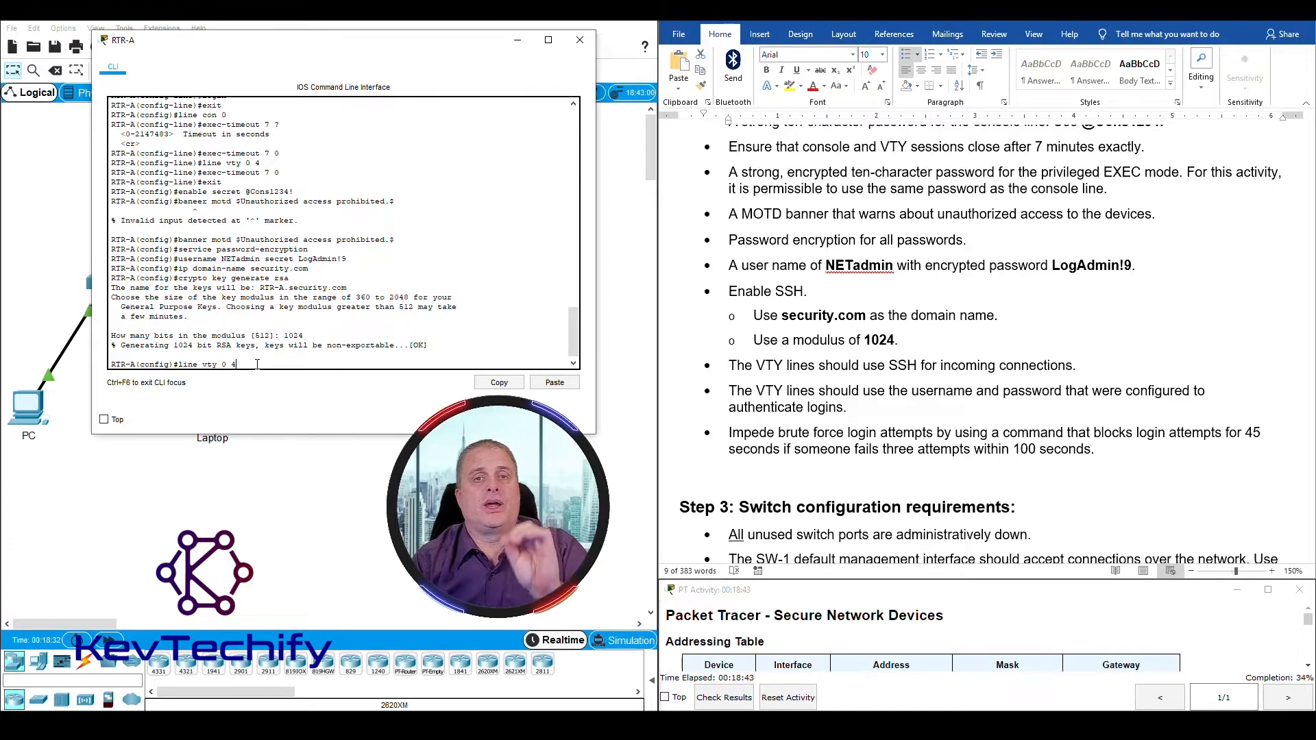
key(Return)
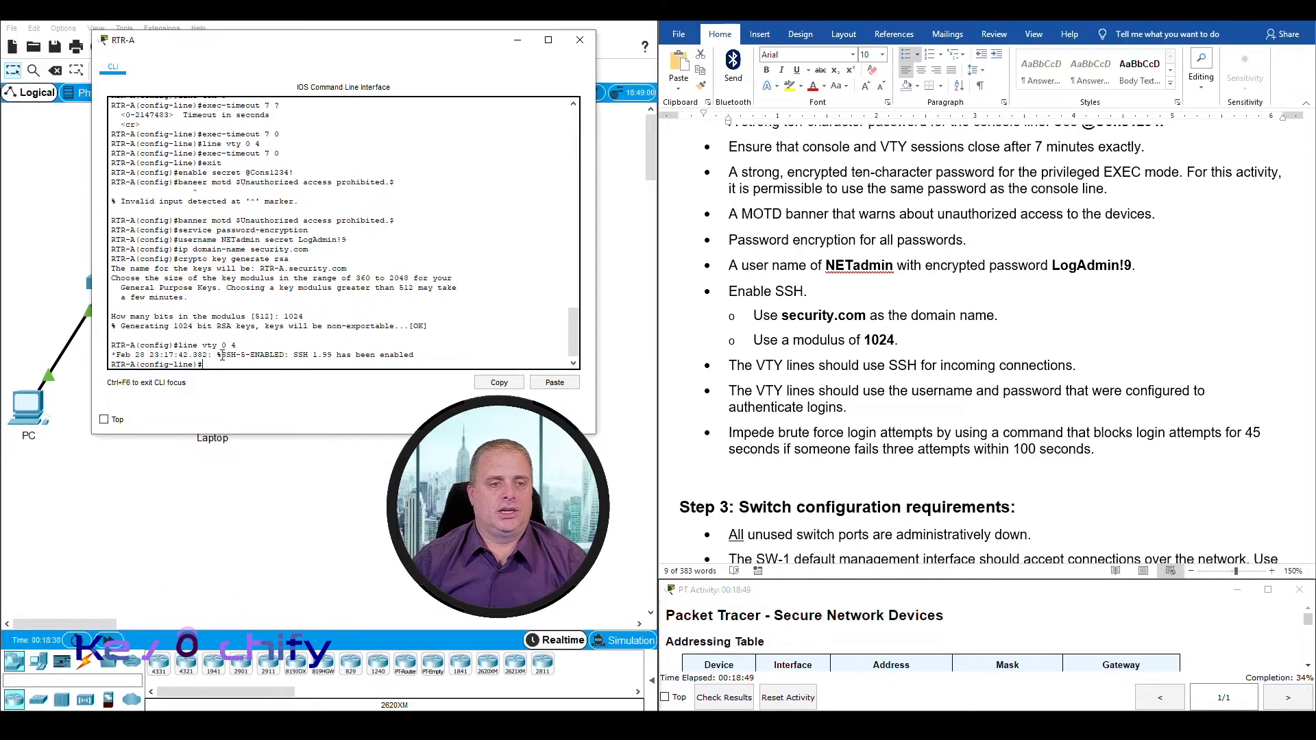
drag(222, 354, 374, 359)
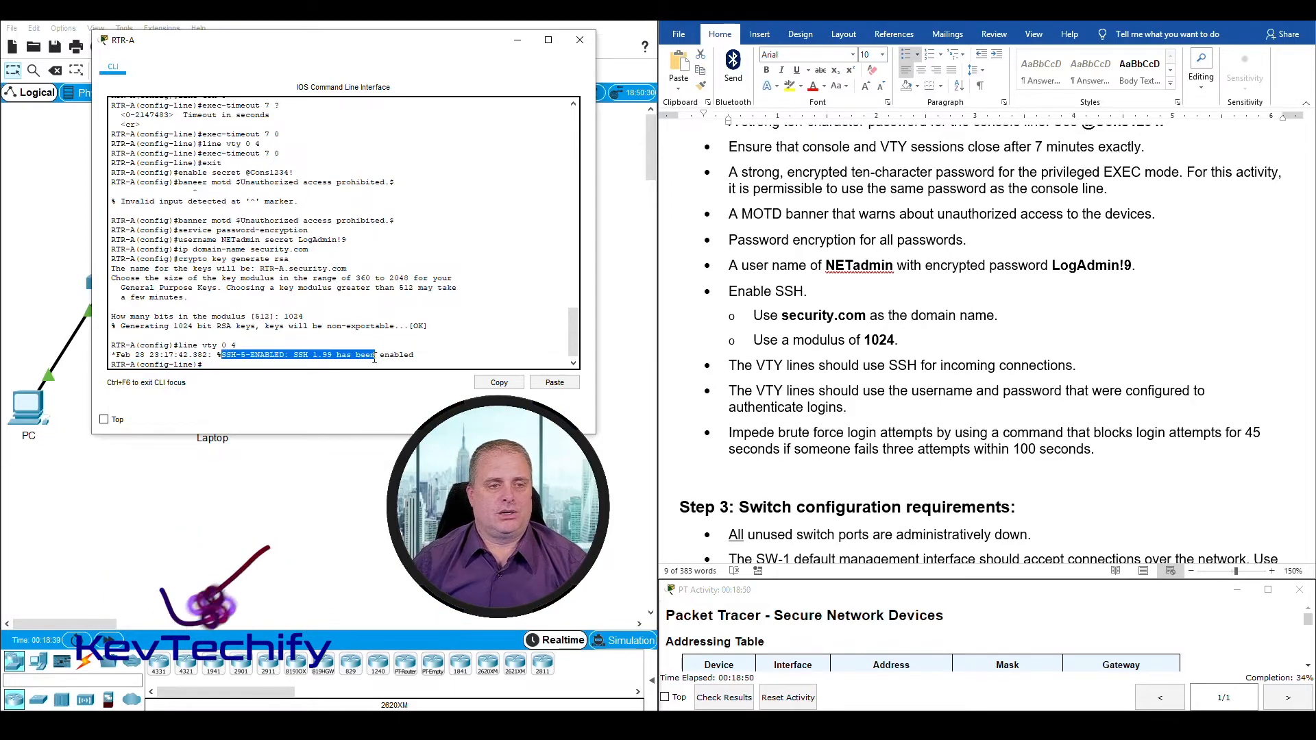
click(214, 368)
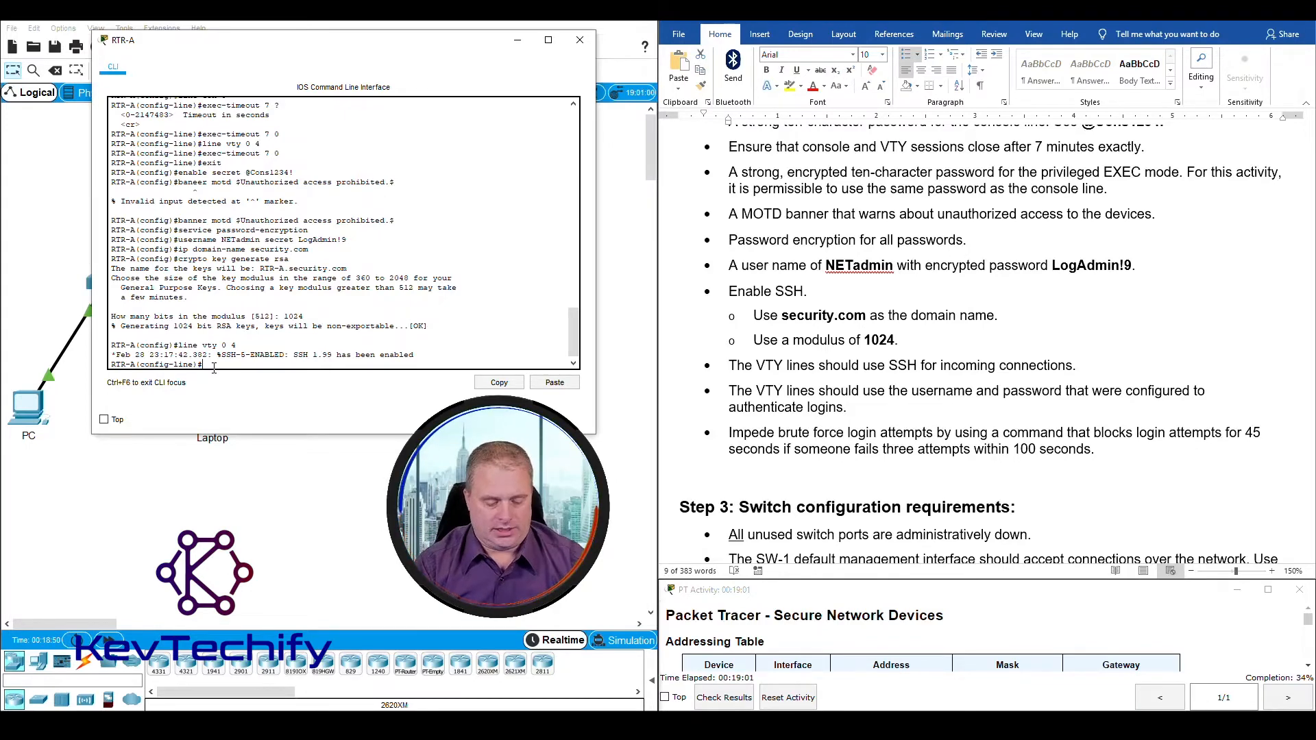
Step: Restrict incoming connections on RTR-A's VTY lines to SSH with transport input ssh
text(transport)
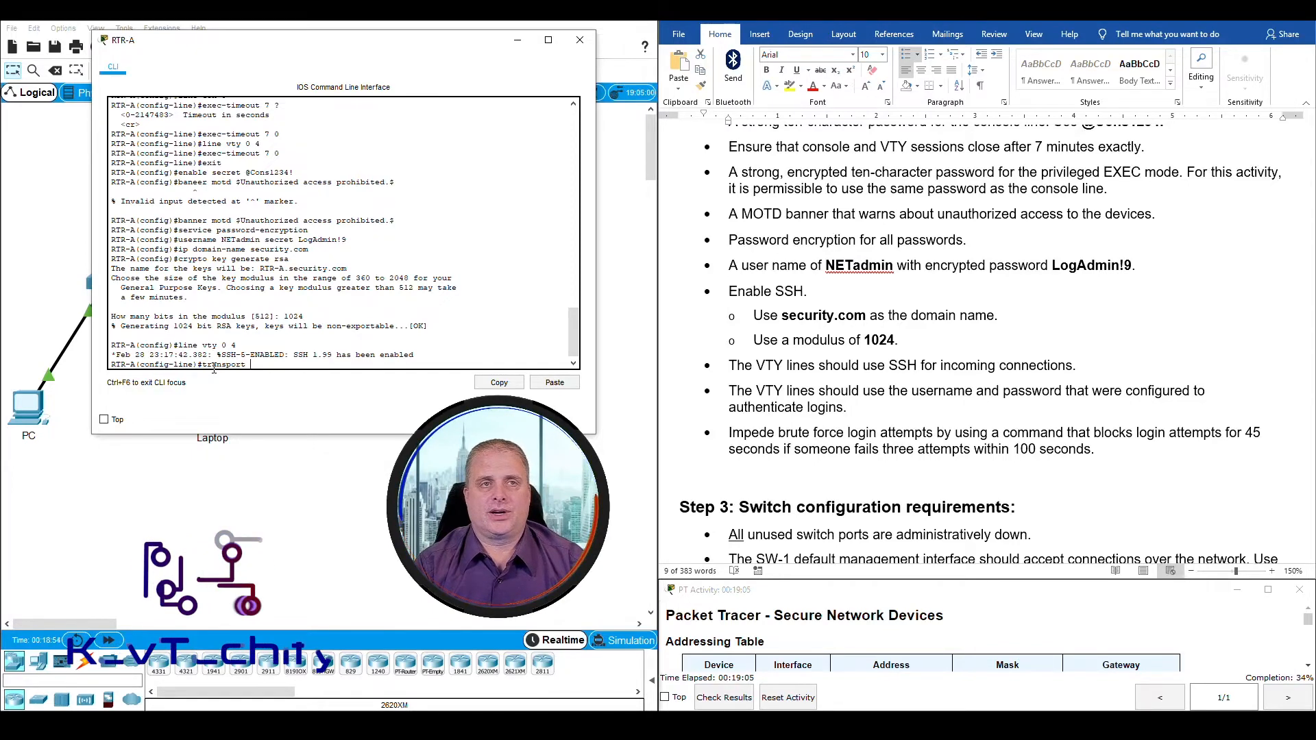
text( in)
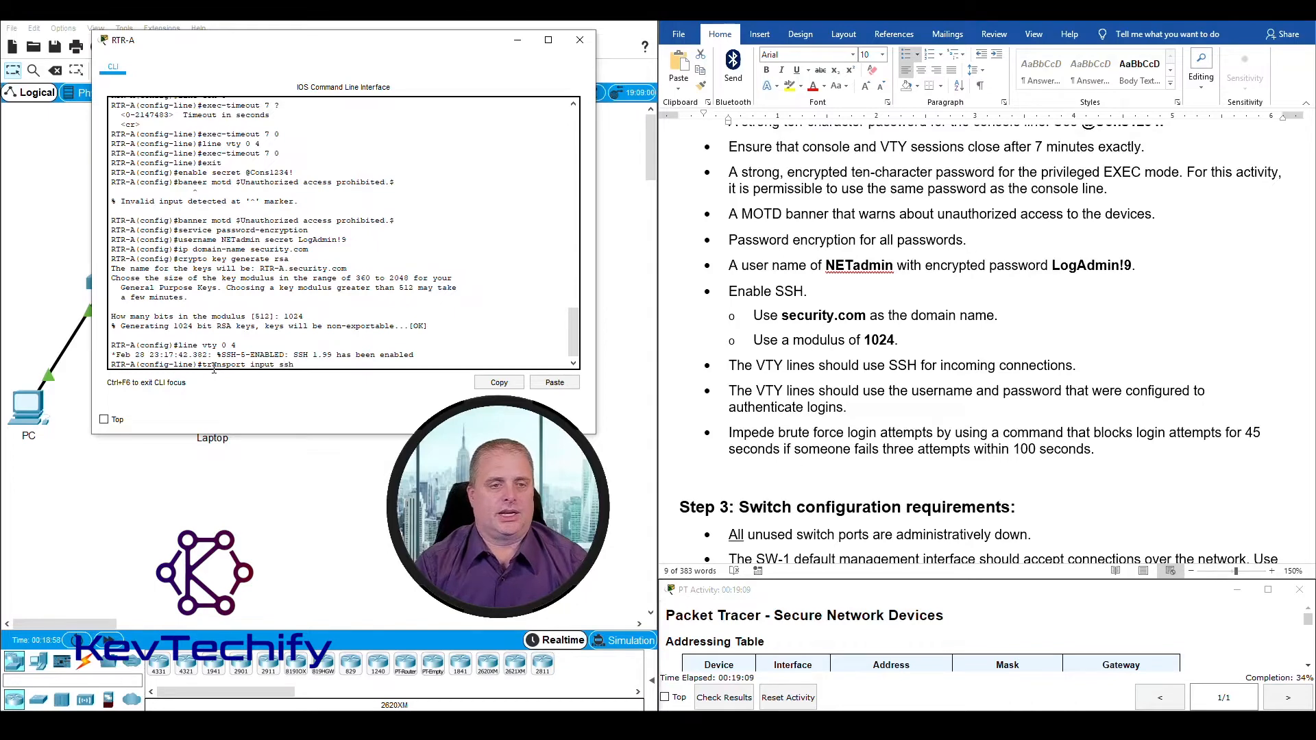
text(put ssh)
key(Return)
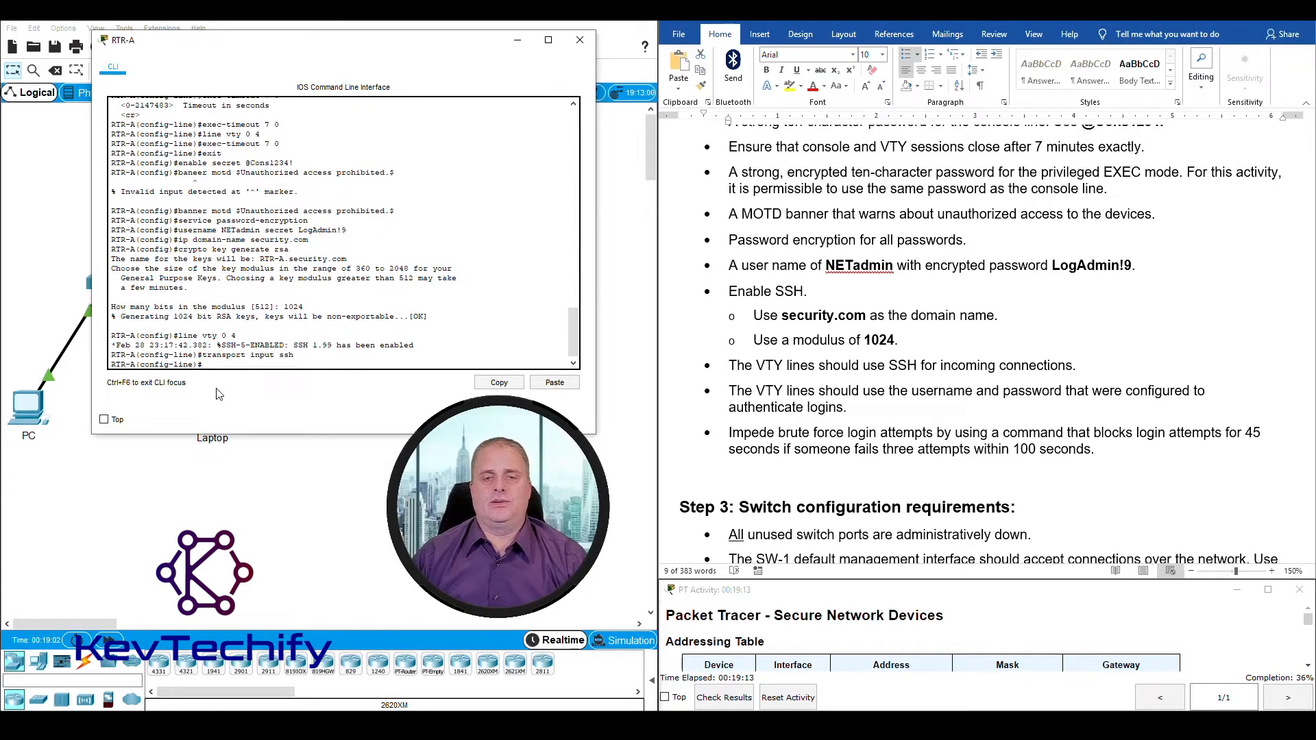
triple_click(856, 368)
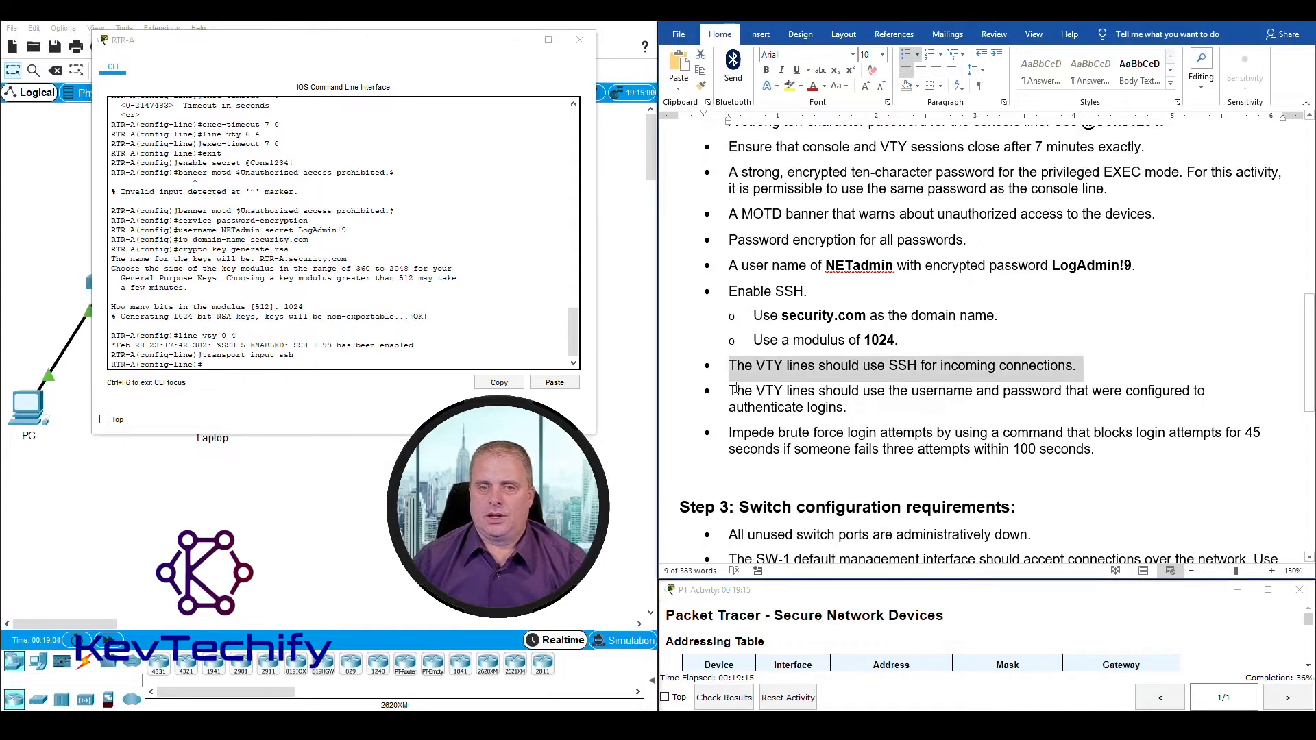
Step: Review the login authentication requirement and make the VTY lines authenticate against the local user account with login local
drag(741, 392, 835, 407)
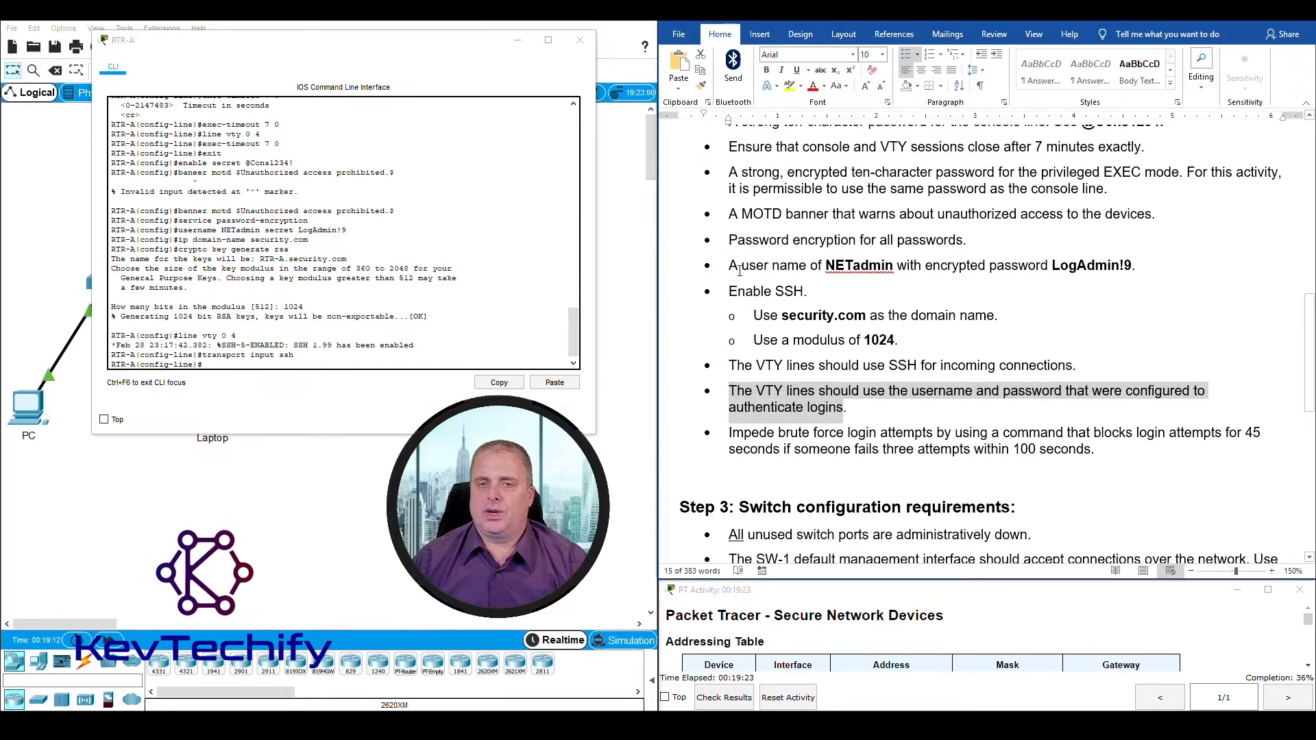
drag(729, 266, 1076, 266)
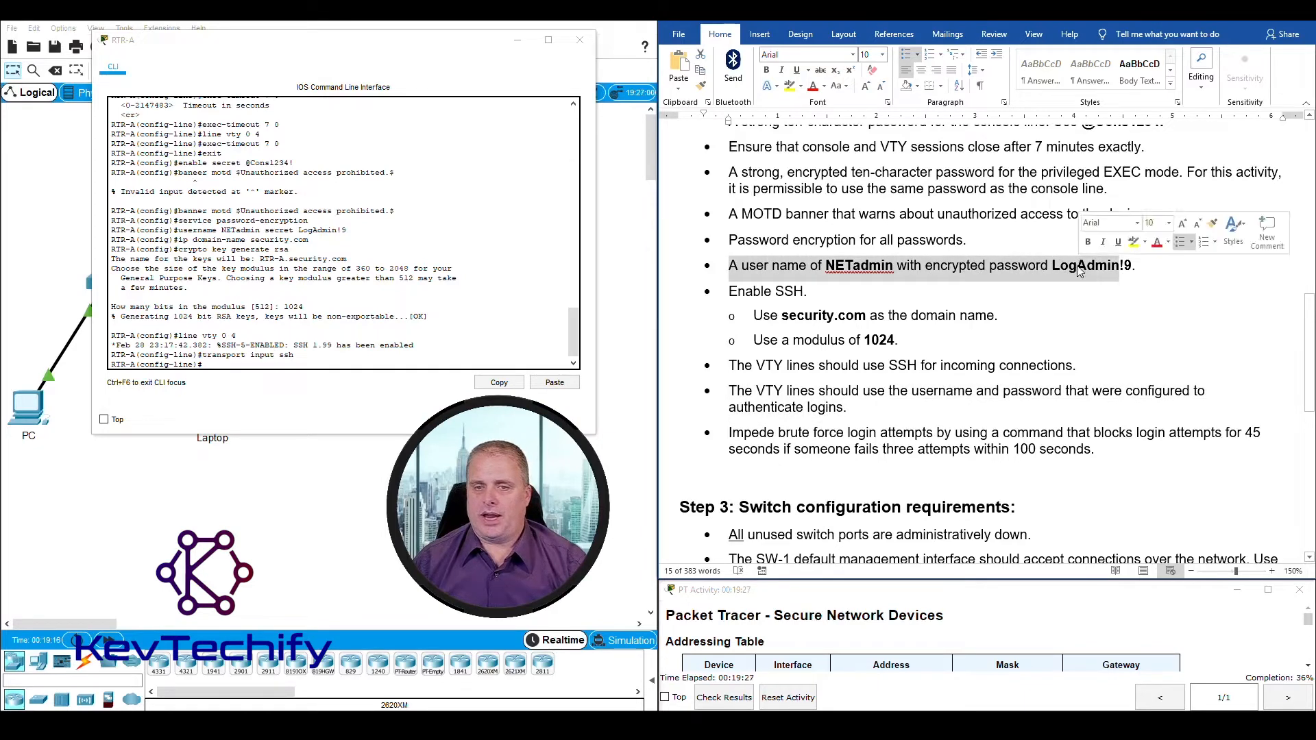
click(729, 390)
drag(728, 391, 846, 405)
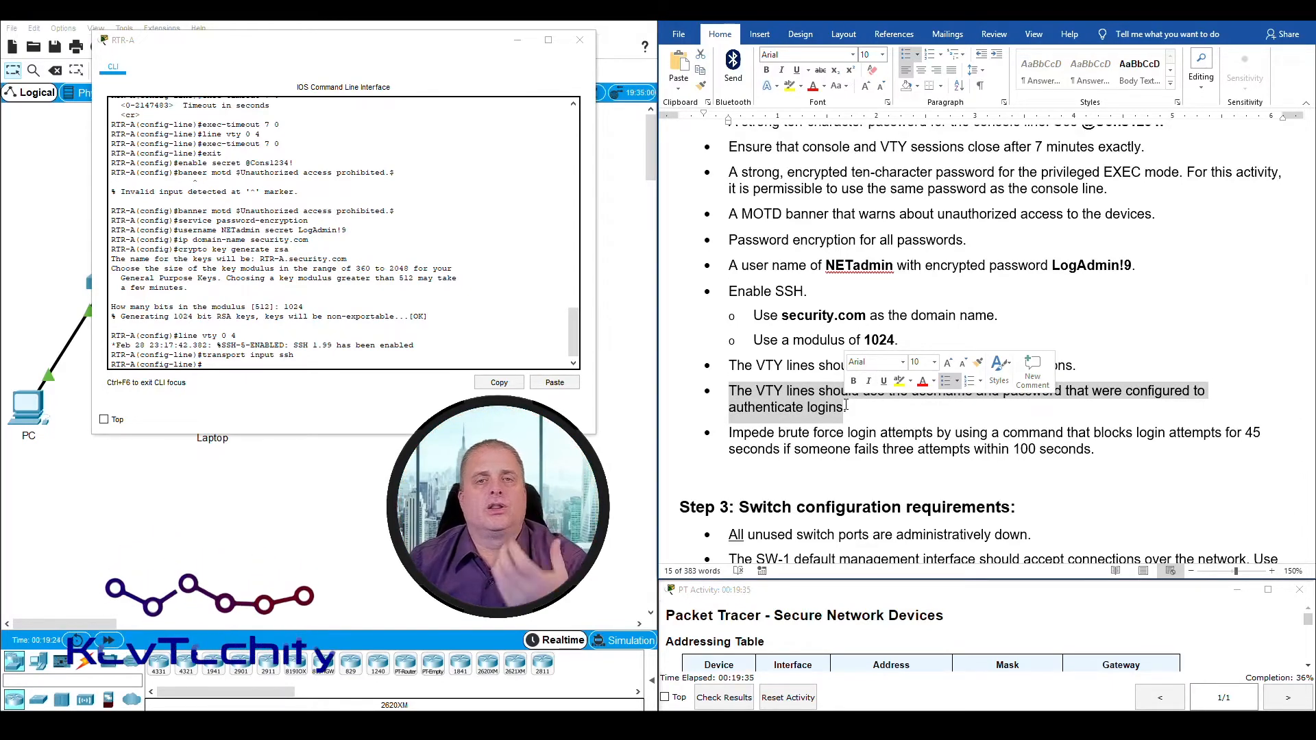
click(221, 364)
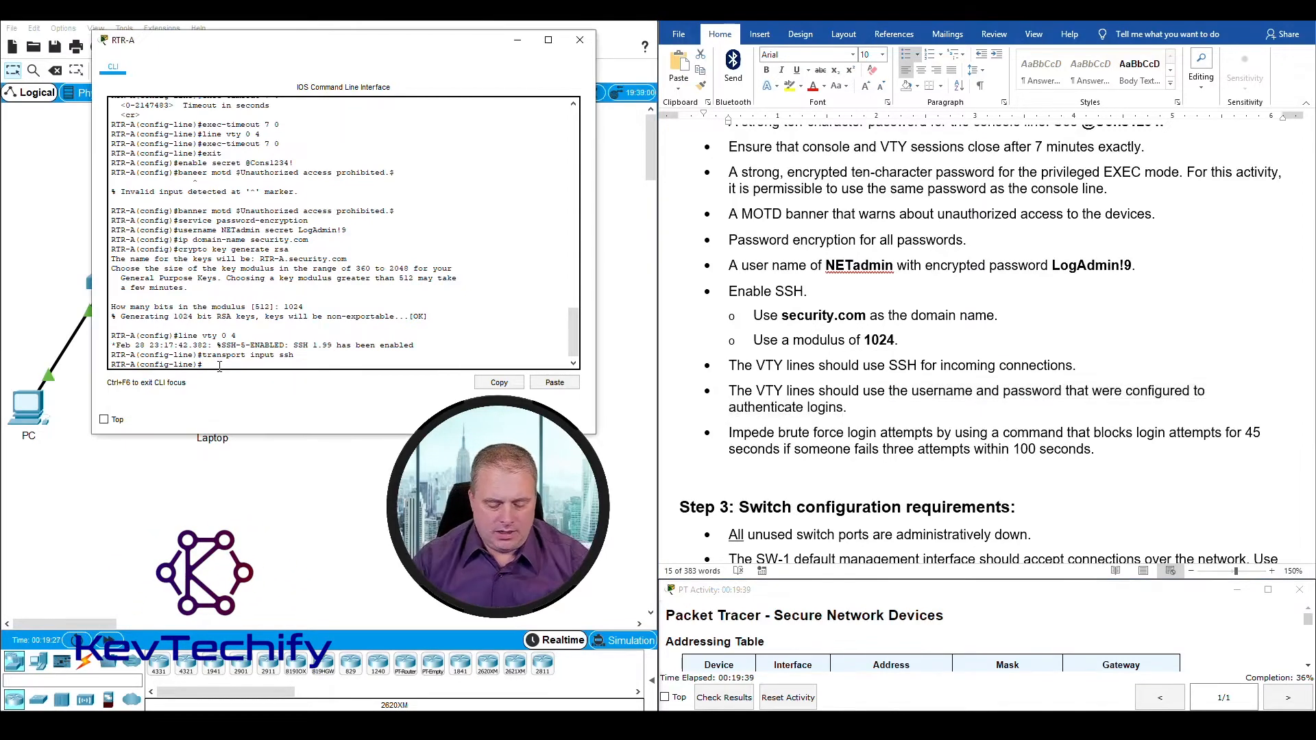
text(login local)
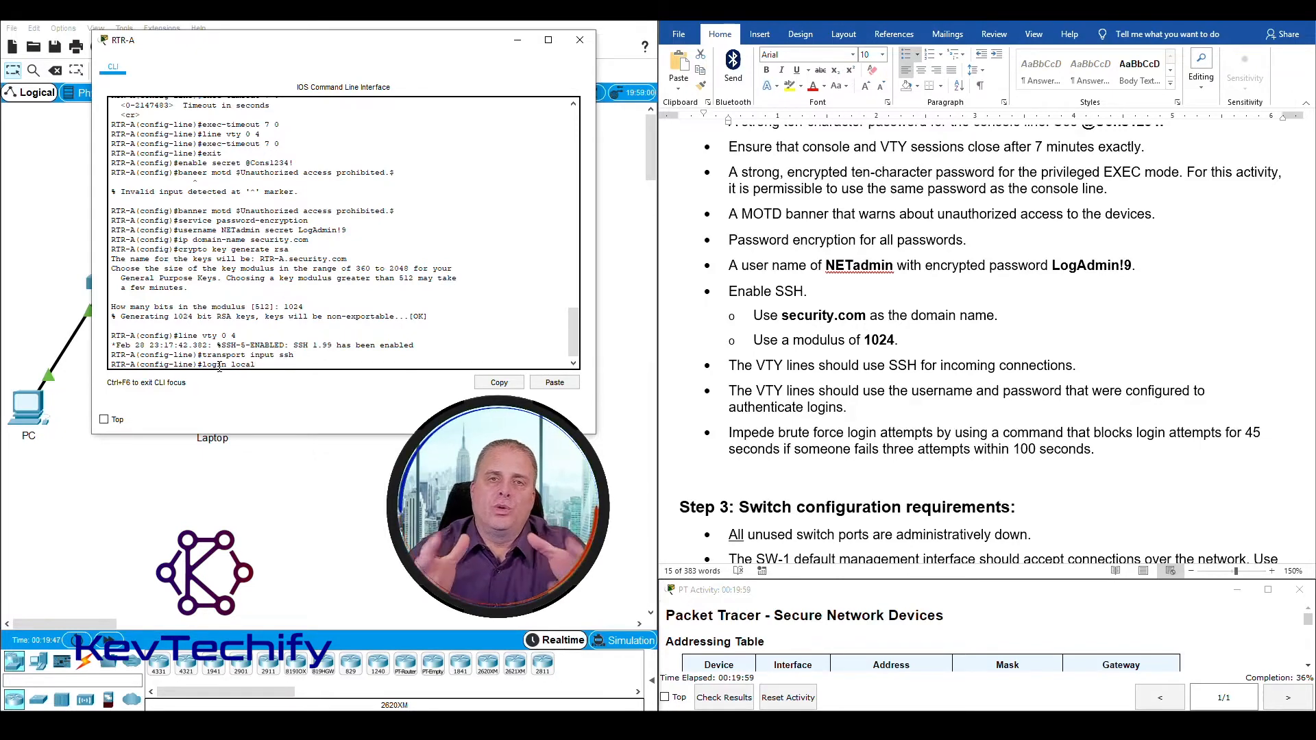
key(Return)
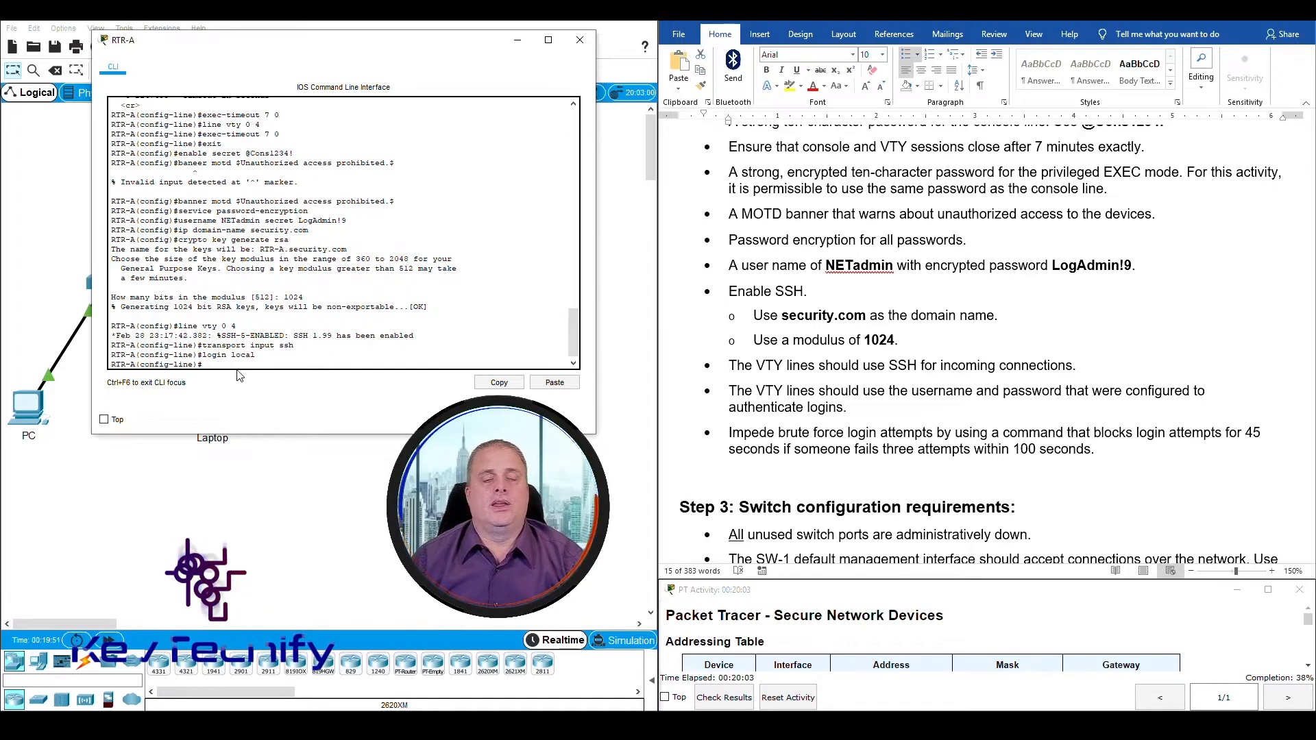
drag(729, 391, 846, 407)
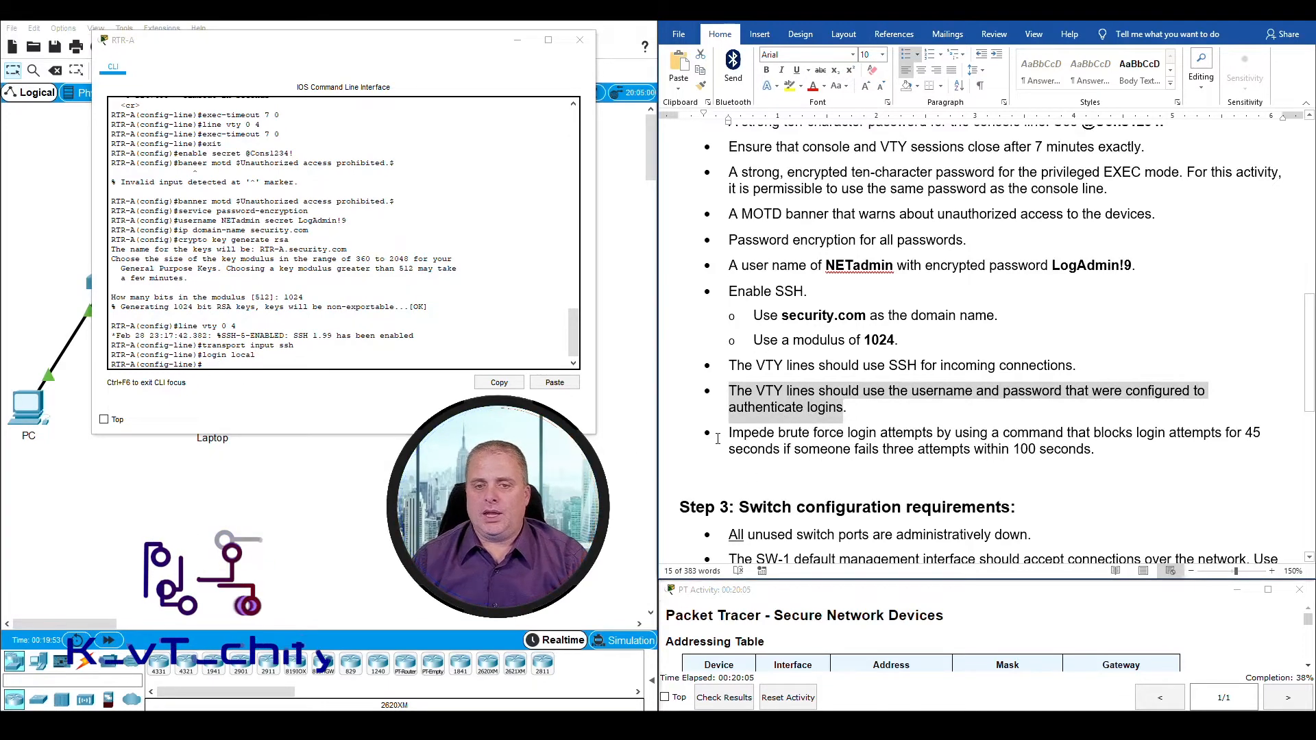
Step: Review the brute-force requirement, try login block-for in RTR-A's VTY line configuration mode, and list the login options available in that mode
drag(730, 433, 860, 434)
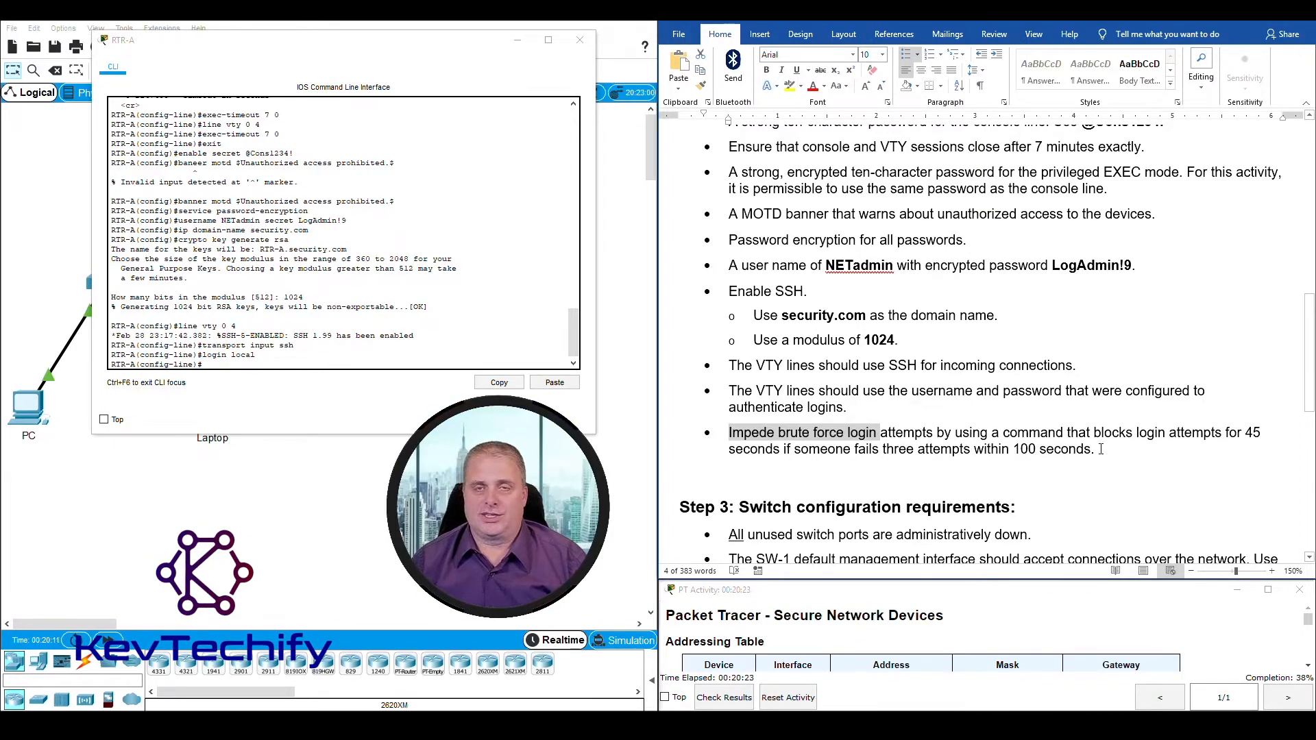
click(237, 362)
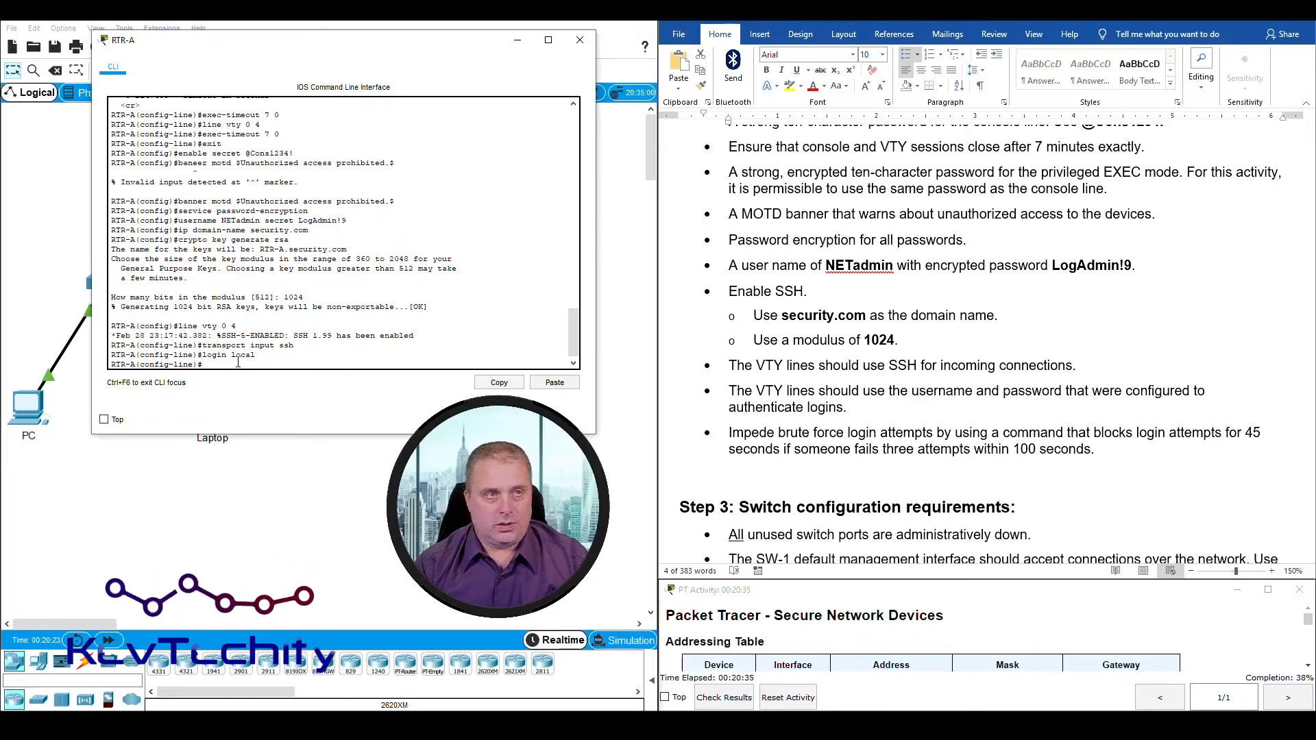
text(login block-fo)
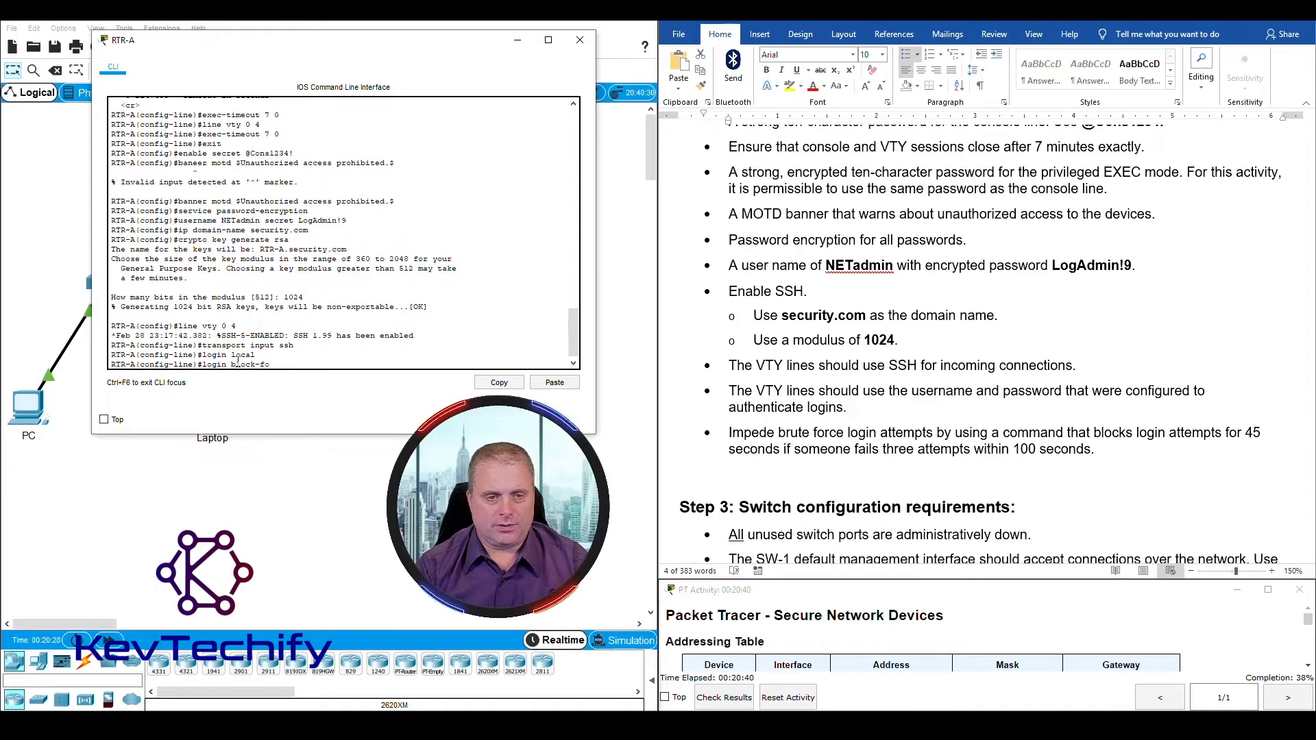
key(Tab)
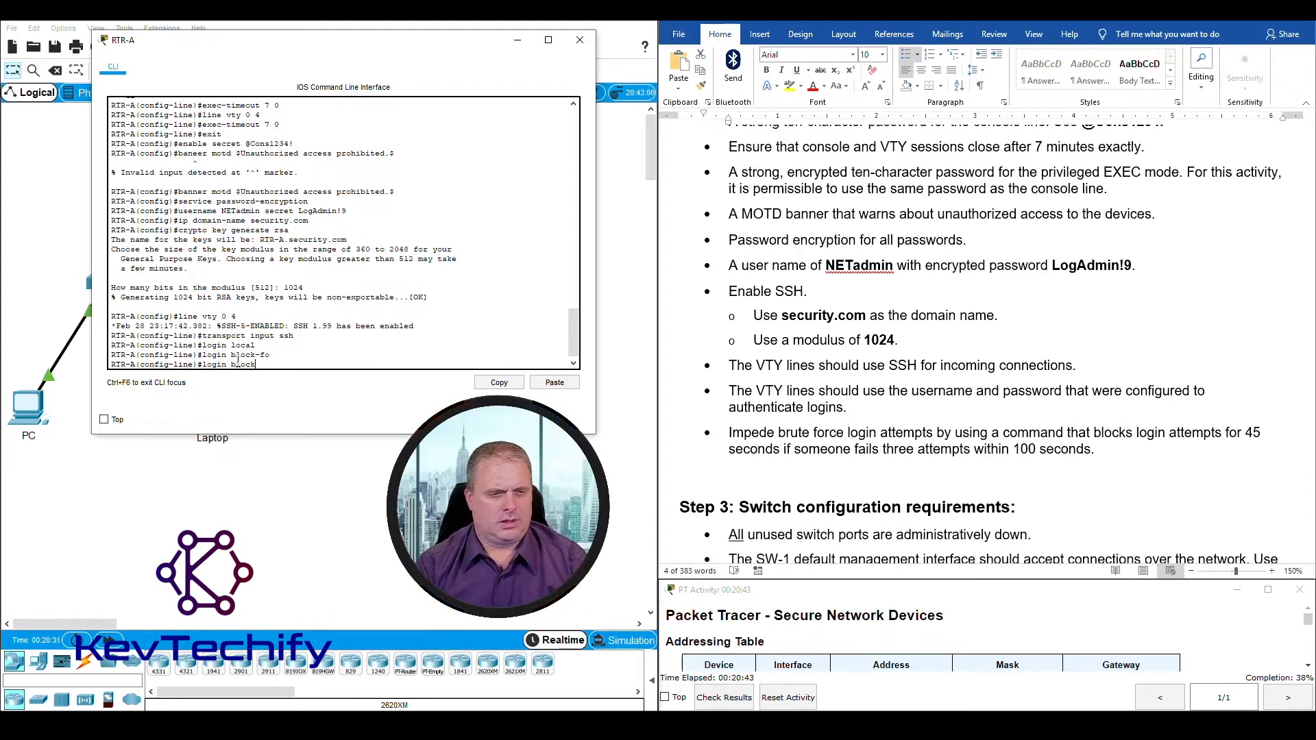
text(?)
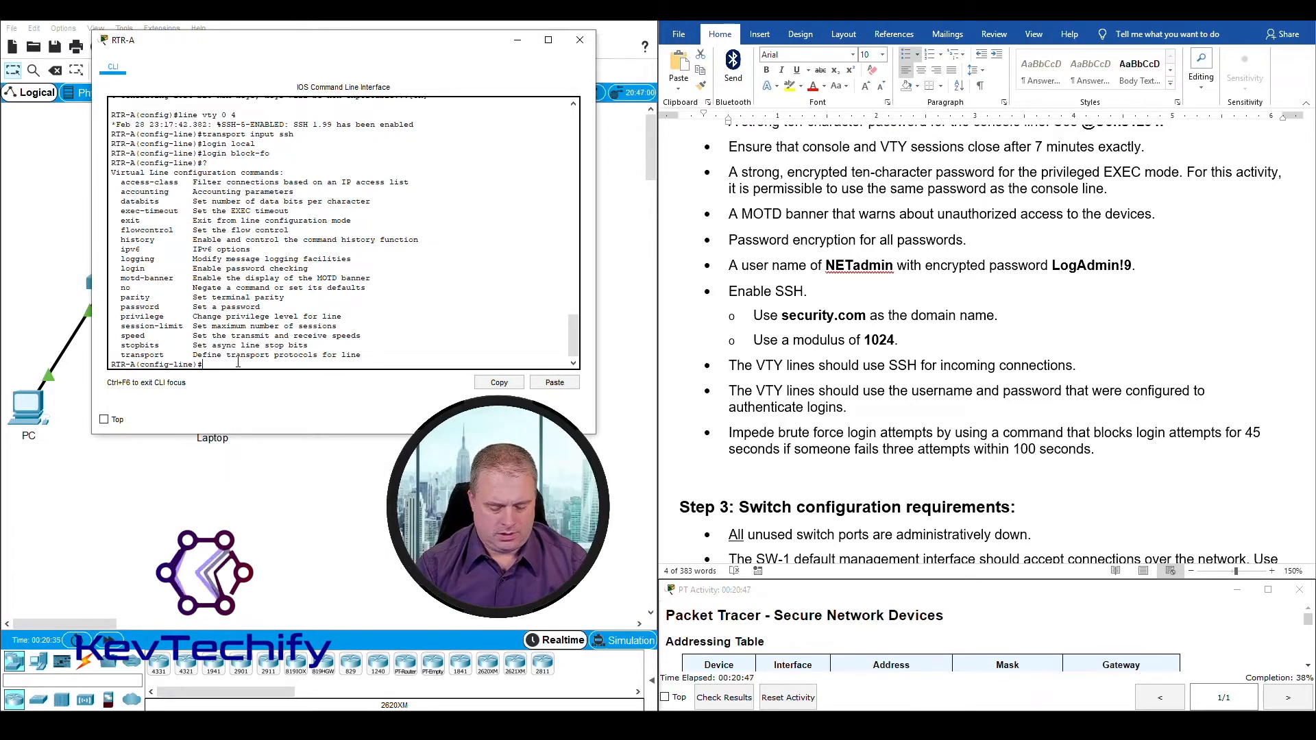
text(login ?)
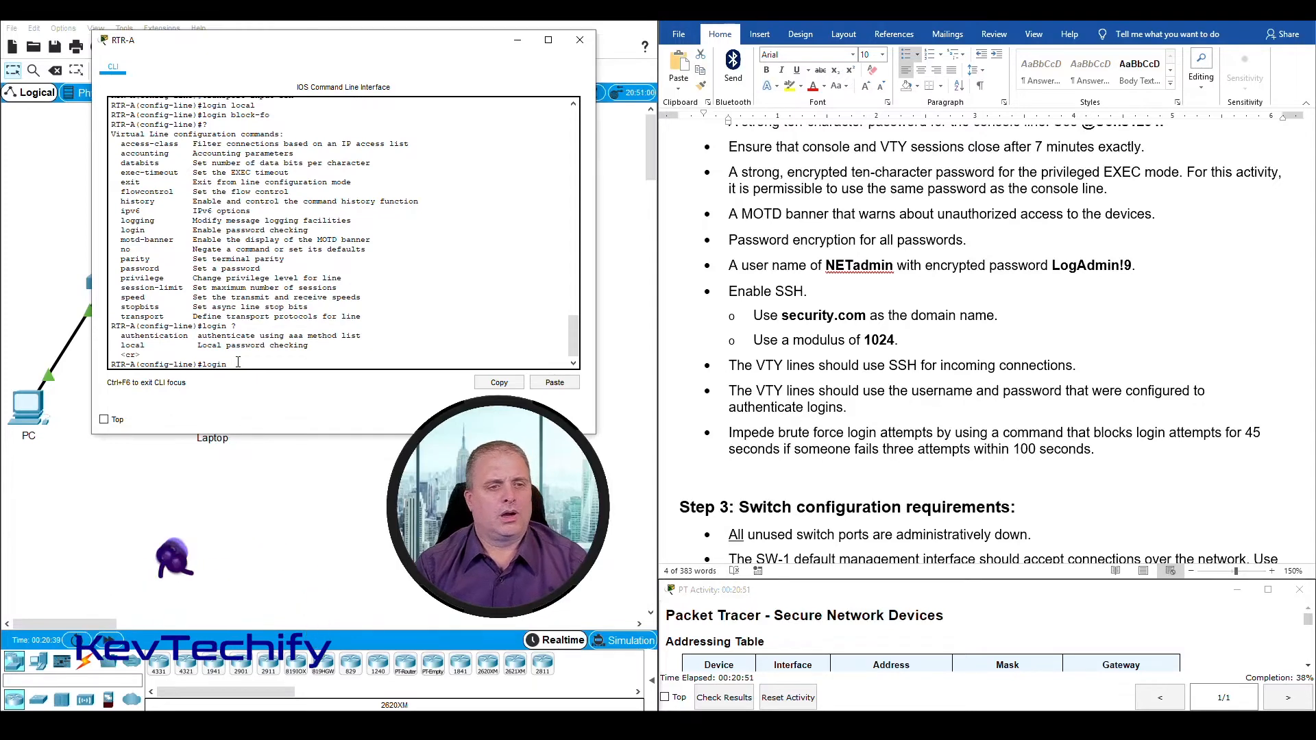
key(BackSpace)
key(BackSpace)
key(BackSpace)
key(BackSpace)
key(BackSpace)
key(BackSpace)
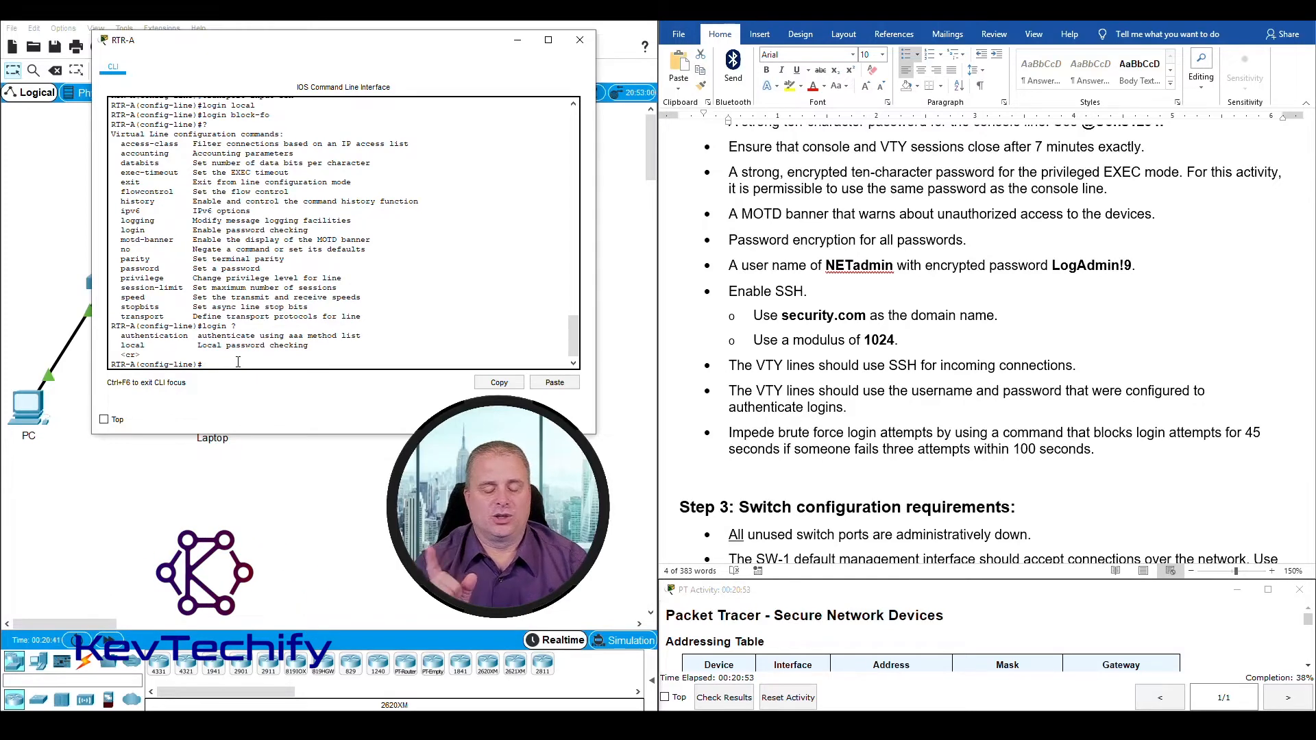
Step: Exit VTY line configuration mode on RTR-A and list the login command's options in global configuration mode
text(exi)
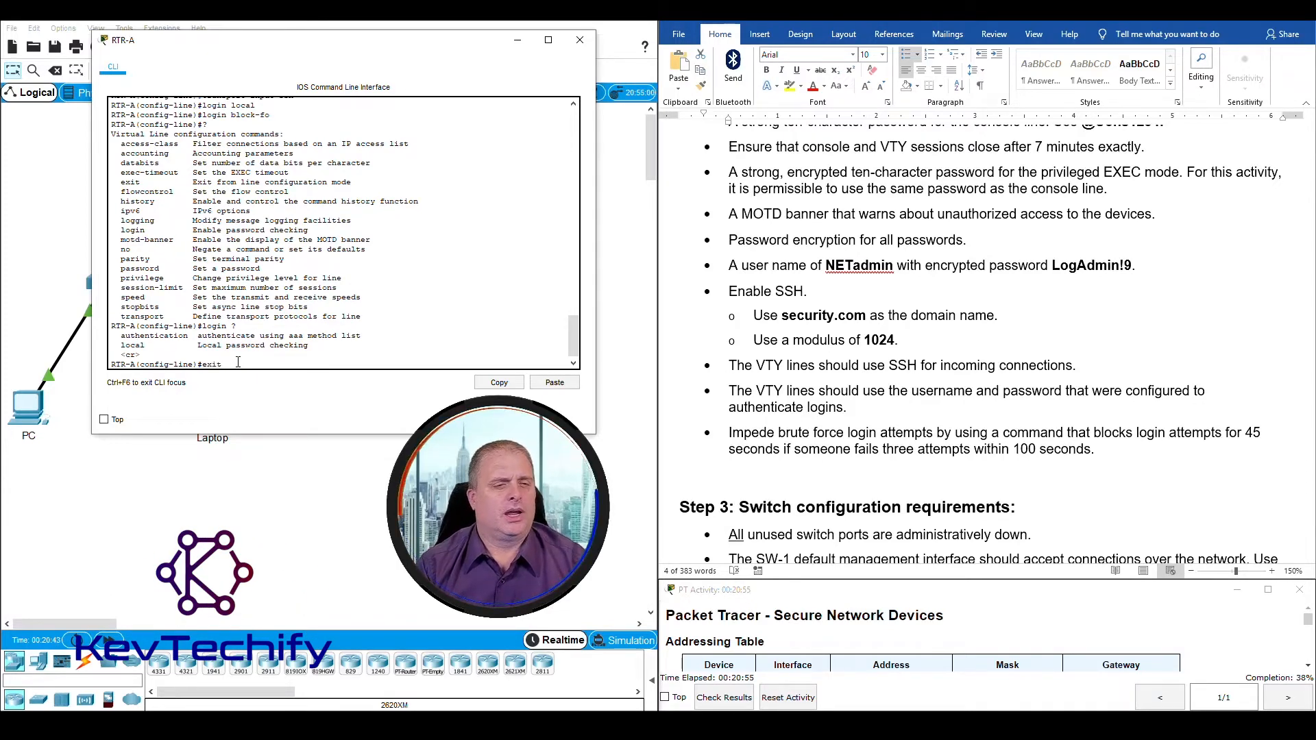
text(t)
key(Return)
text(l)
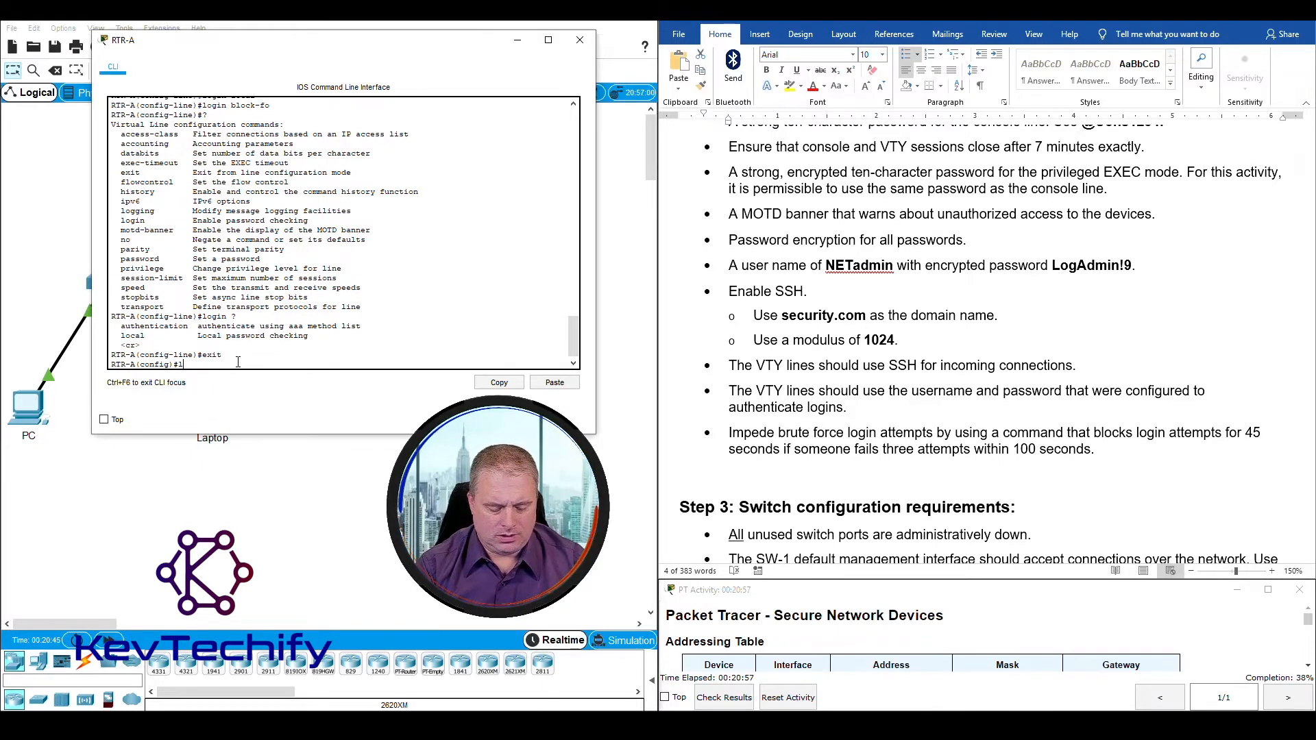
text(ogin ?)
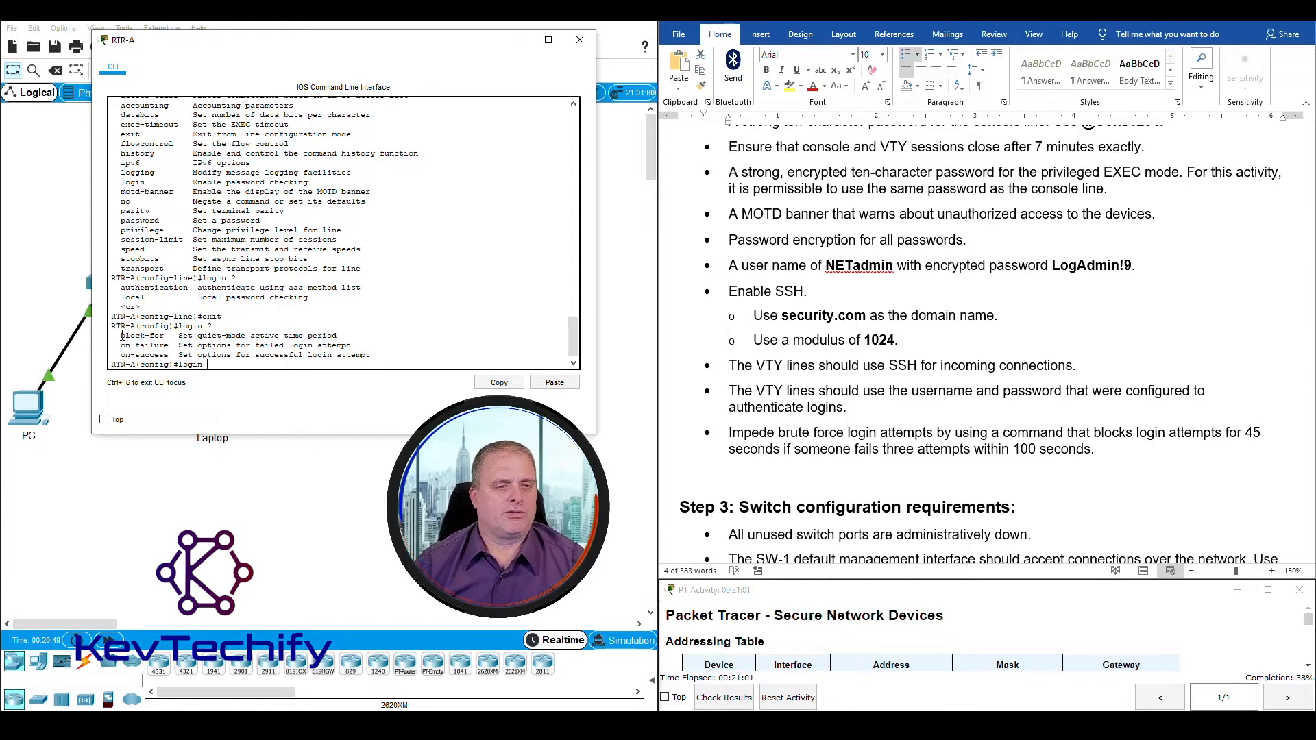
drag(121, 336, 165, 336)
click(211, 365)
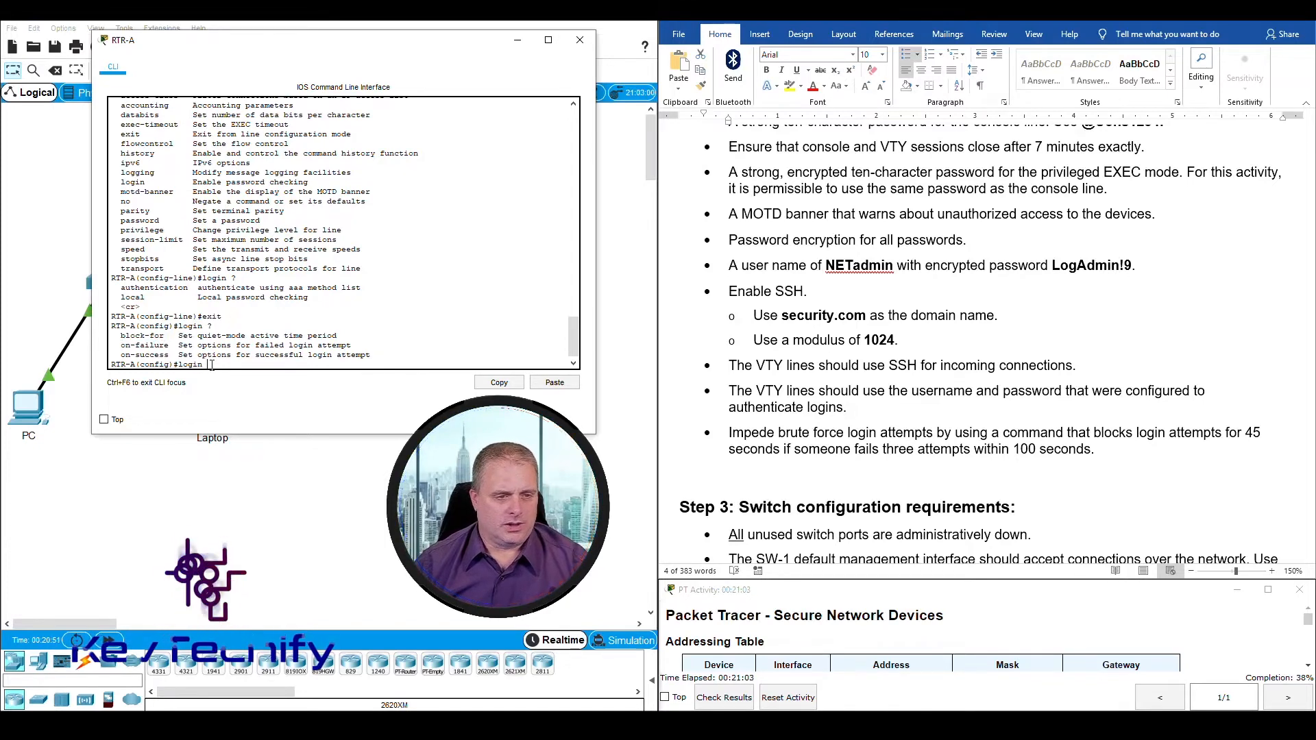
Step: Block logins on RTR-A for 45 seconds after three failed attempts within 100 seconds, using login block-for 45 attempt 3 within 100
text(block)
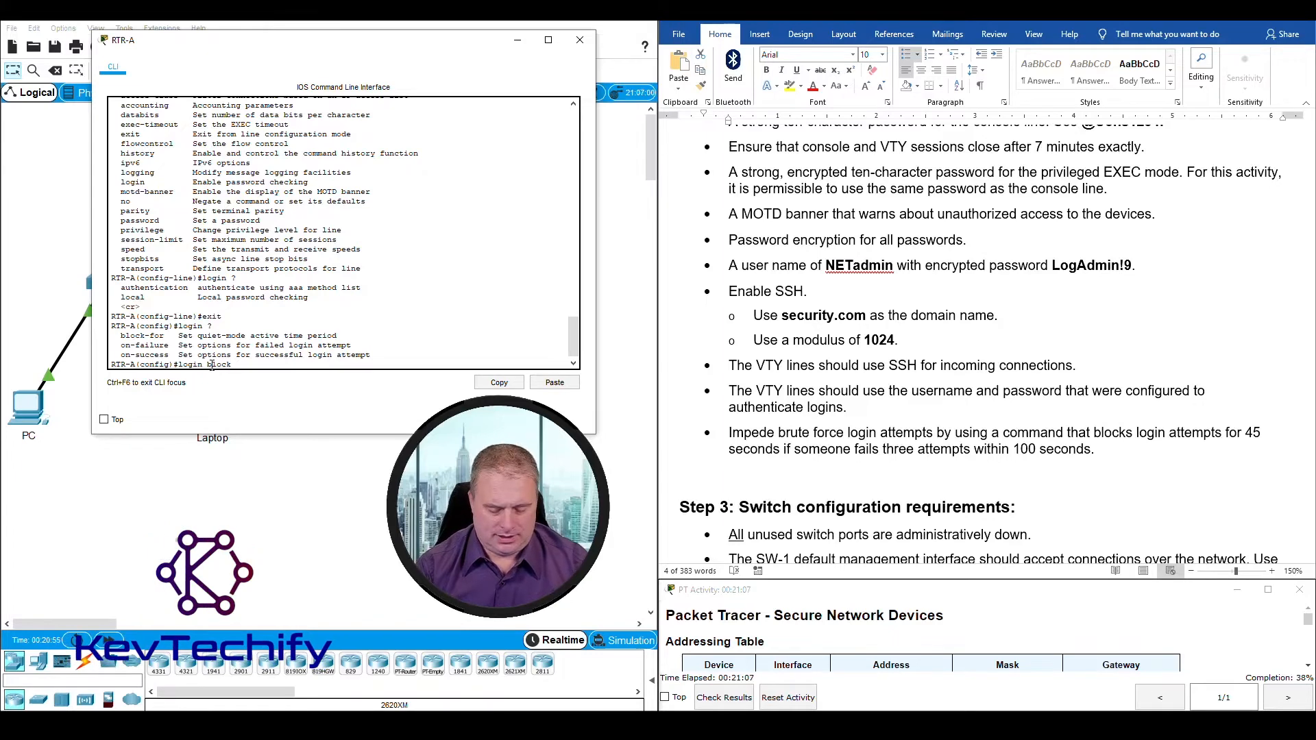
text(-for)
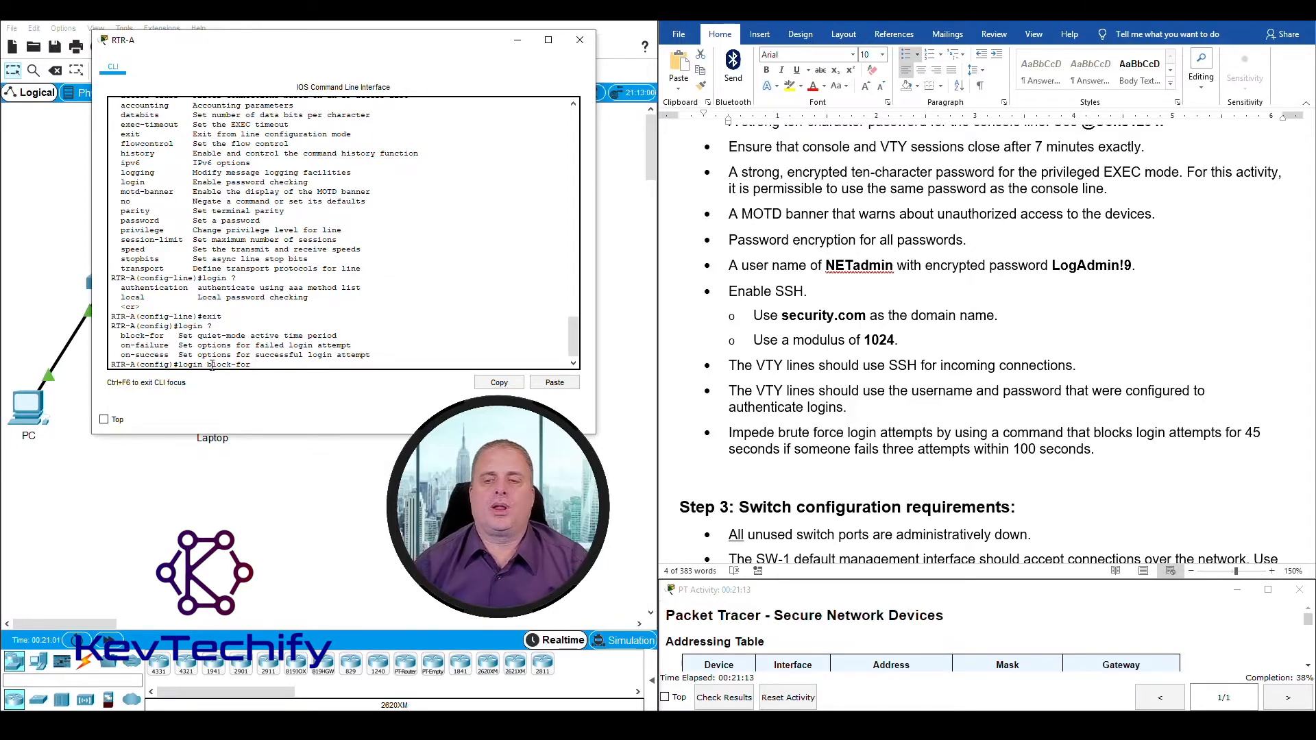
click(1240, 432)
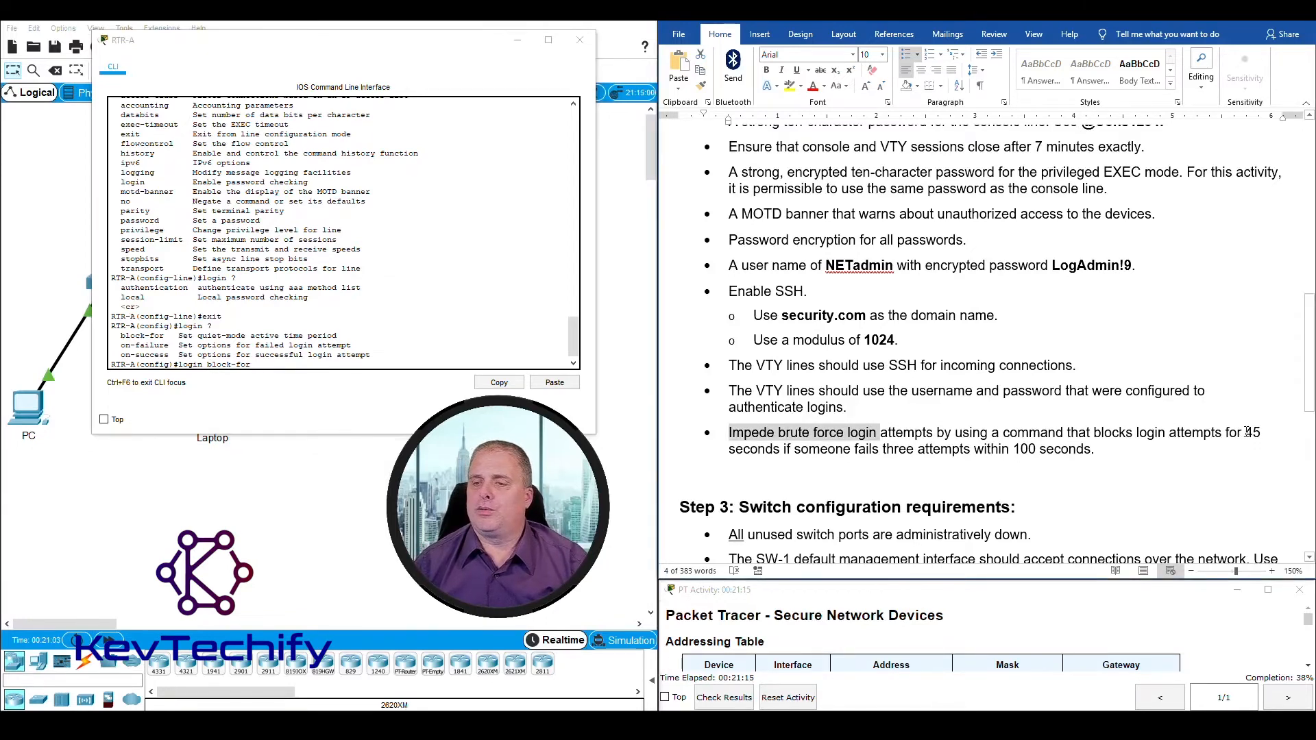
drag(1246, 431, 1263, 434)
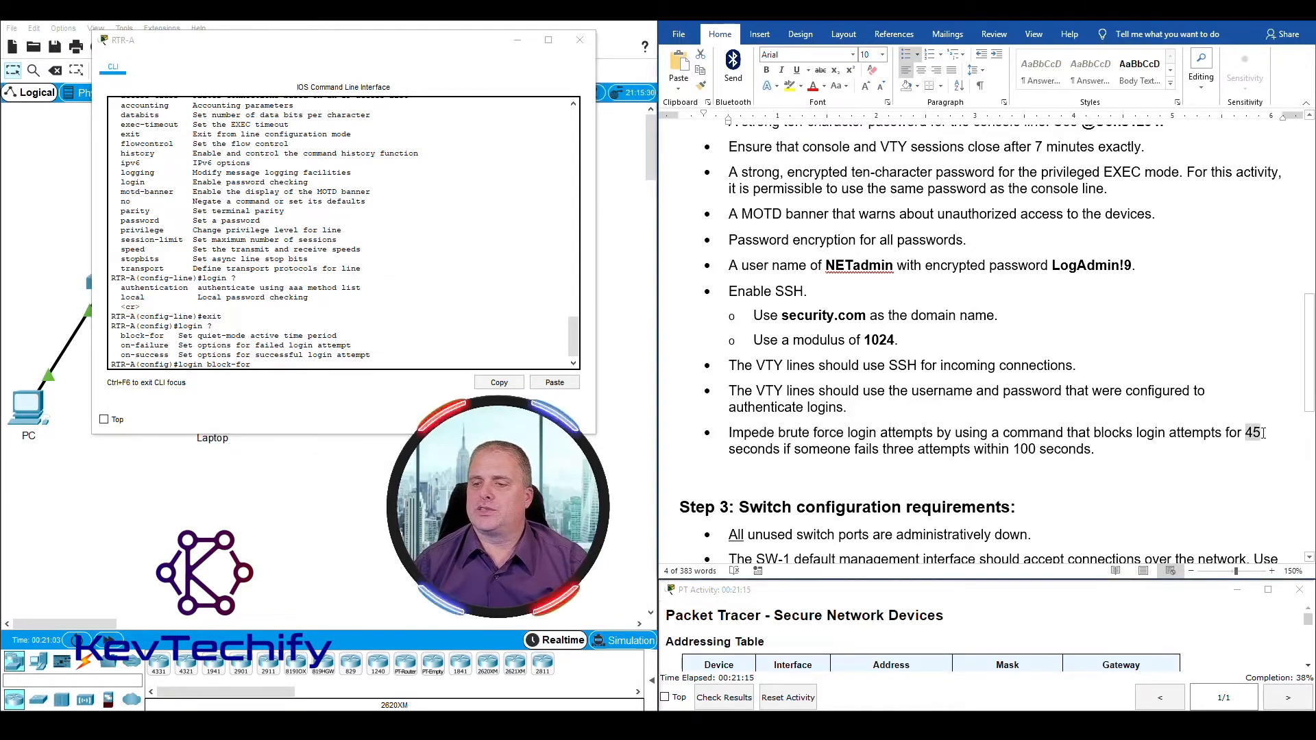
click(268, 365)
text(45 attempt 3 within 100)
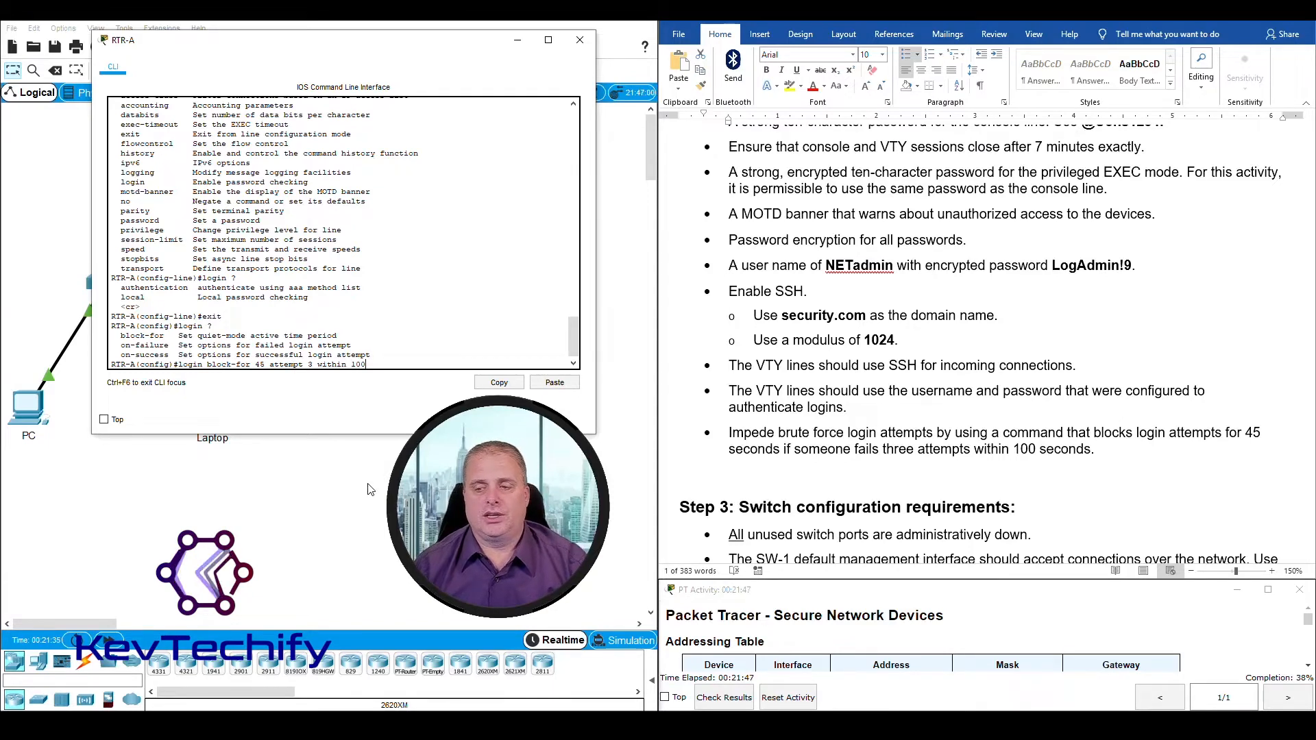
key(Return)
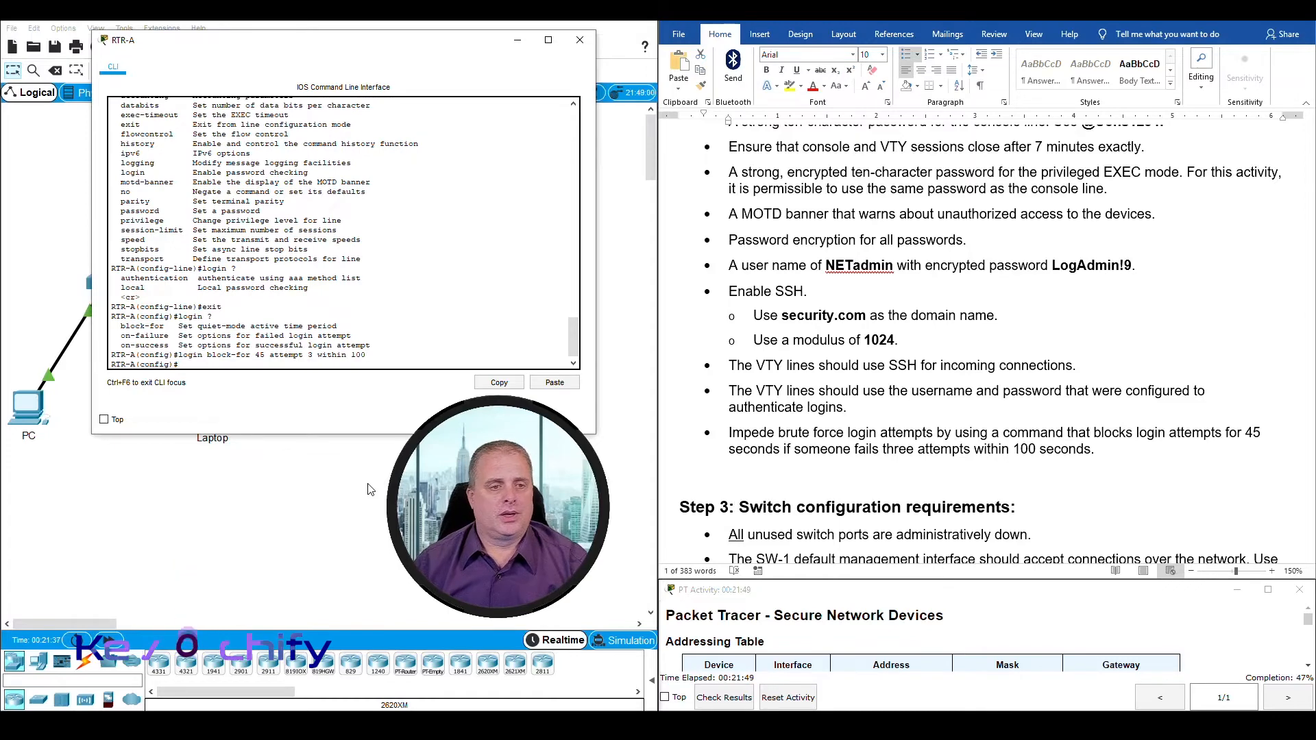
drag(178, 356, 373, 354)
click(375, 355)
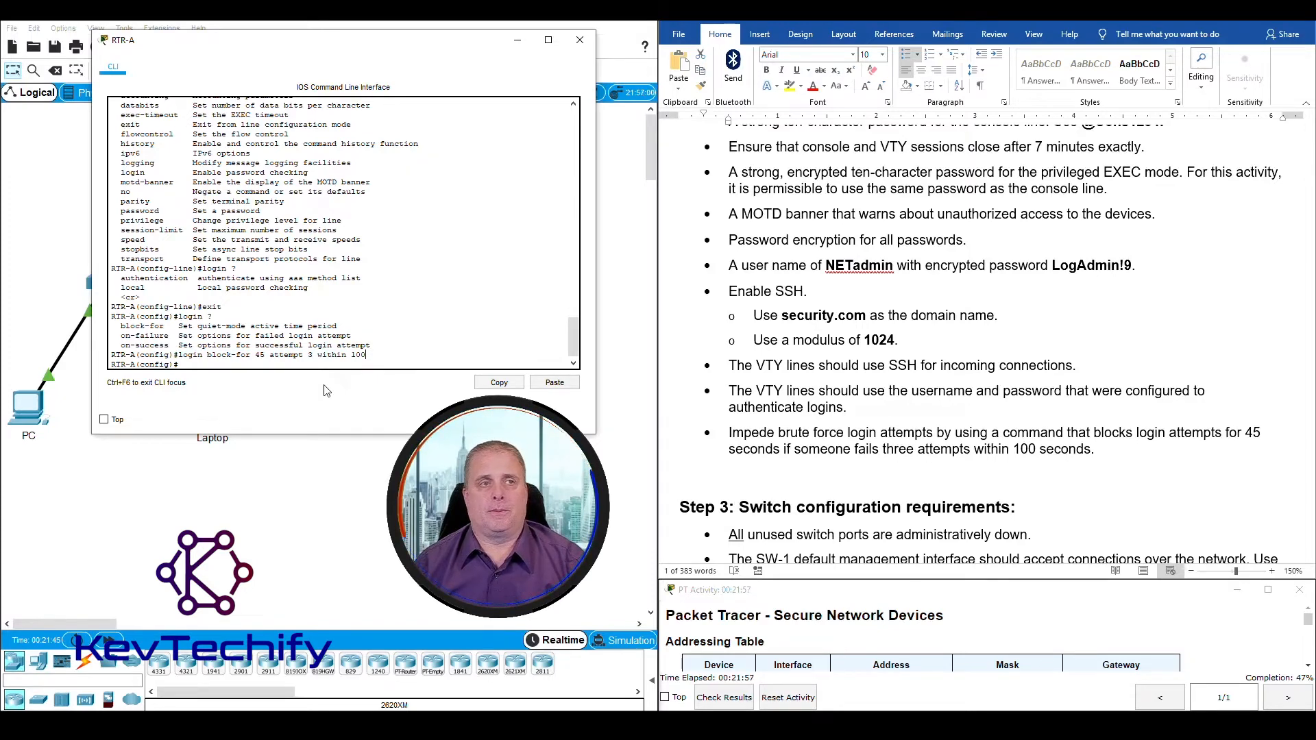
Step: Look over the Step 2 router requirements again and check the activity results for RTR-A's assessment items
click(862, 433)
scroll(872, 432, up, 5)
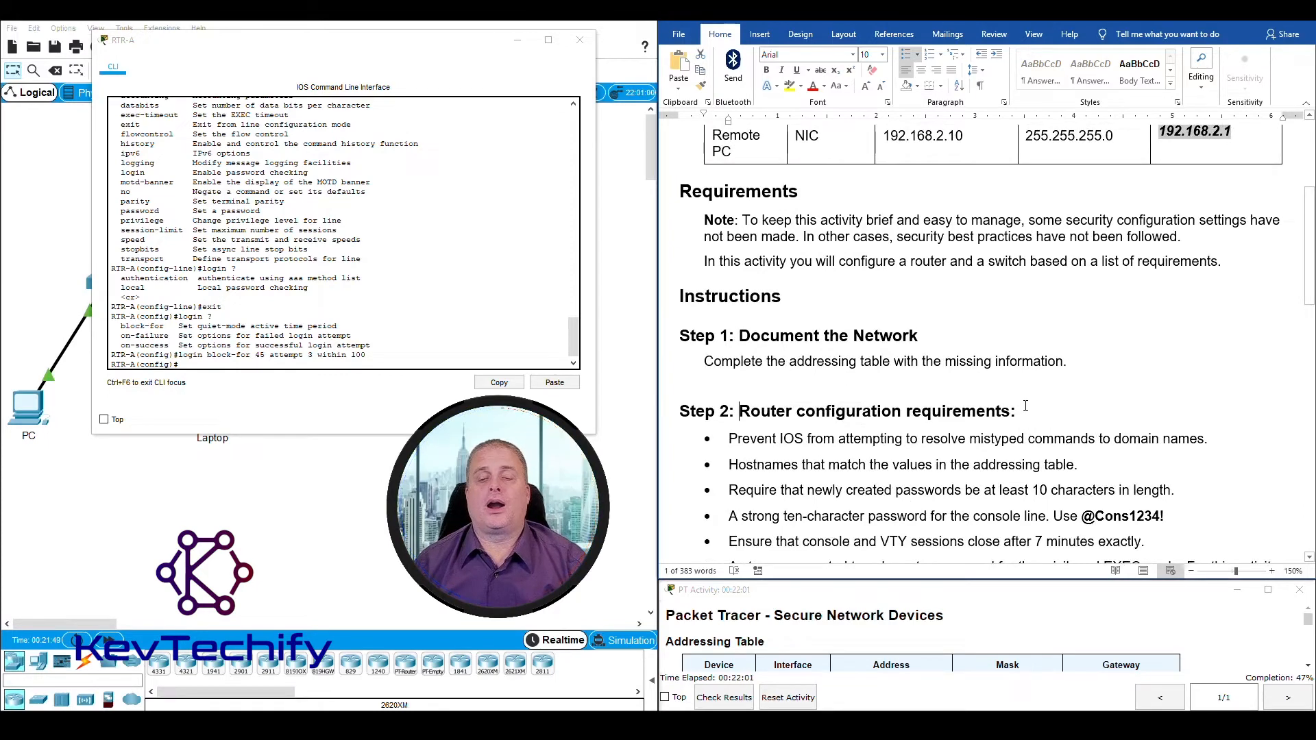
shift+click(971, 401)
scroll(852, 454, down, 3)
scroll(851, 454, down, 3)
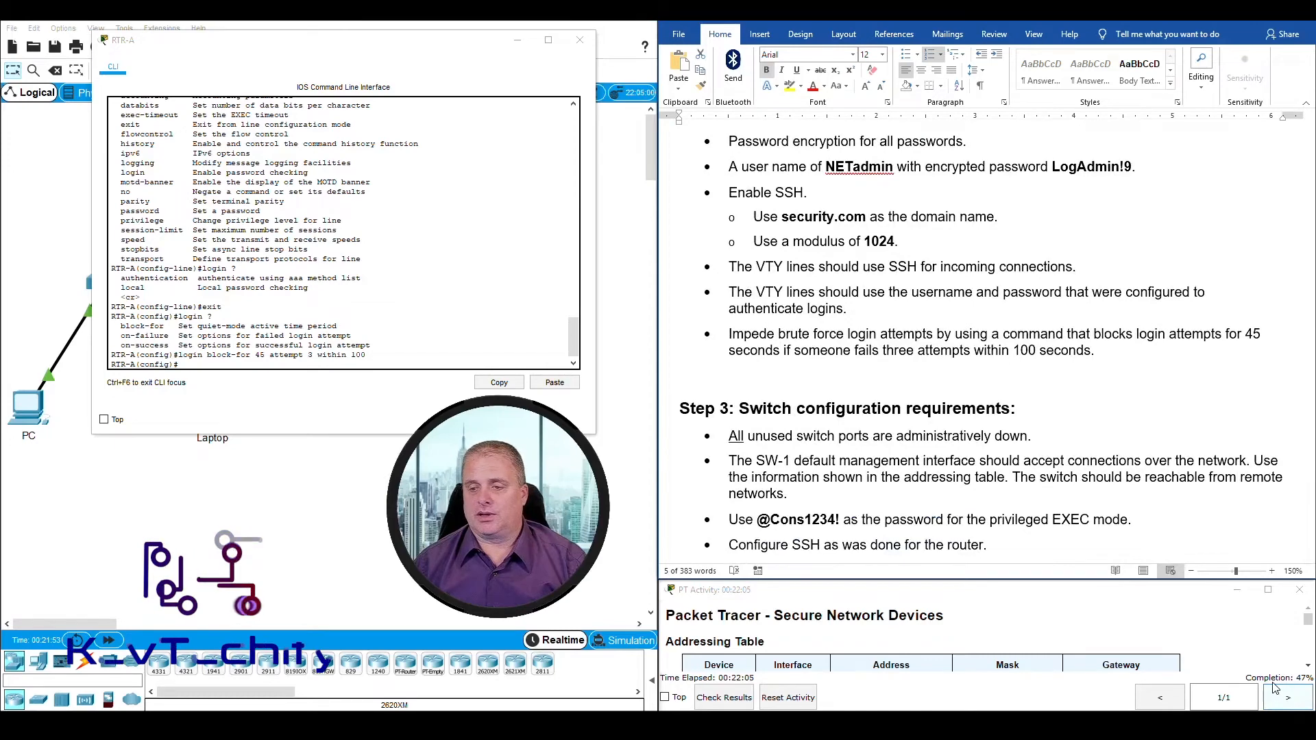
click(723, 697)
click(518, 40)
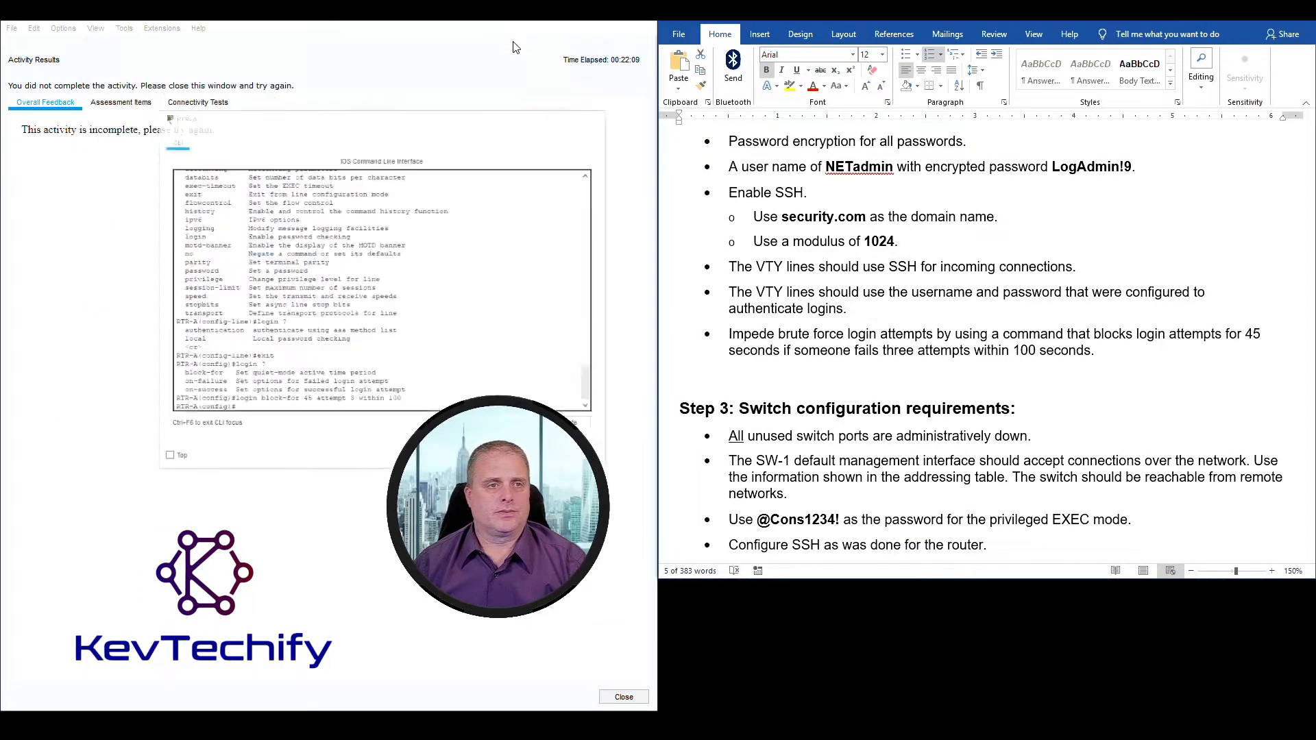
click(132, 104)
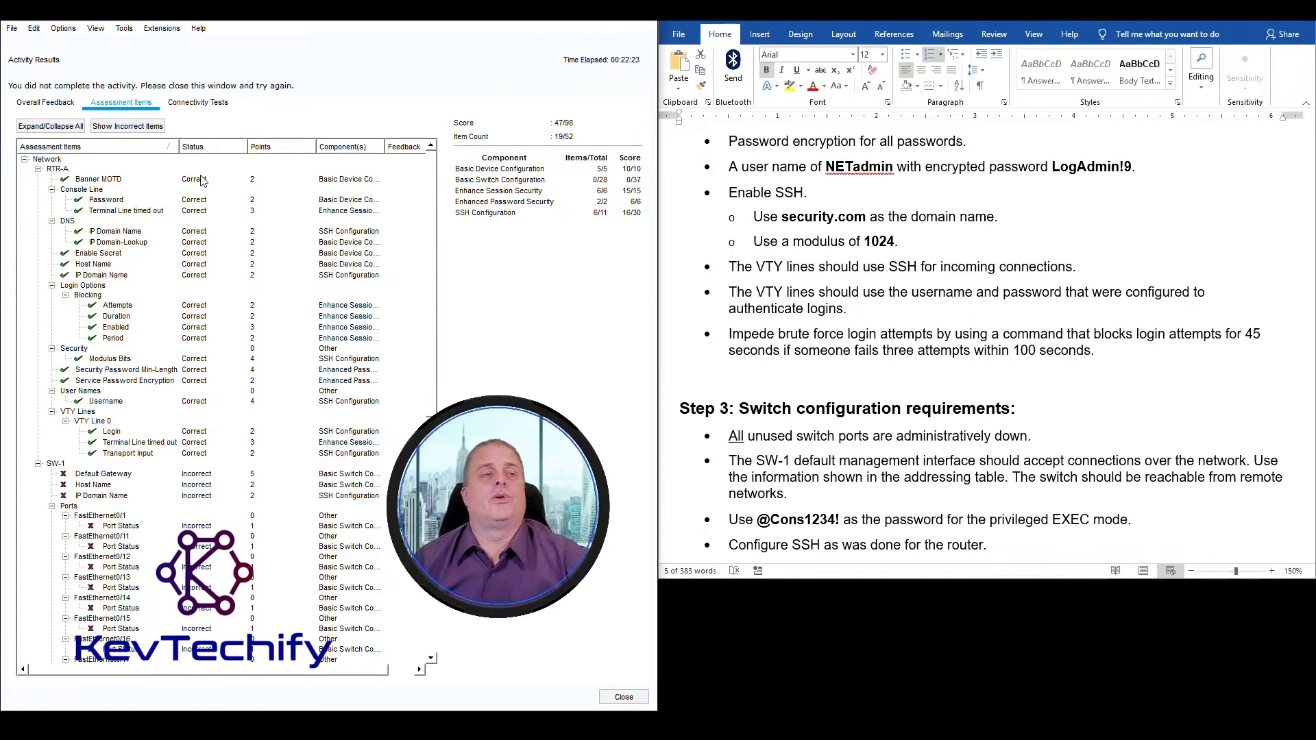
click(624, 697)
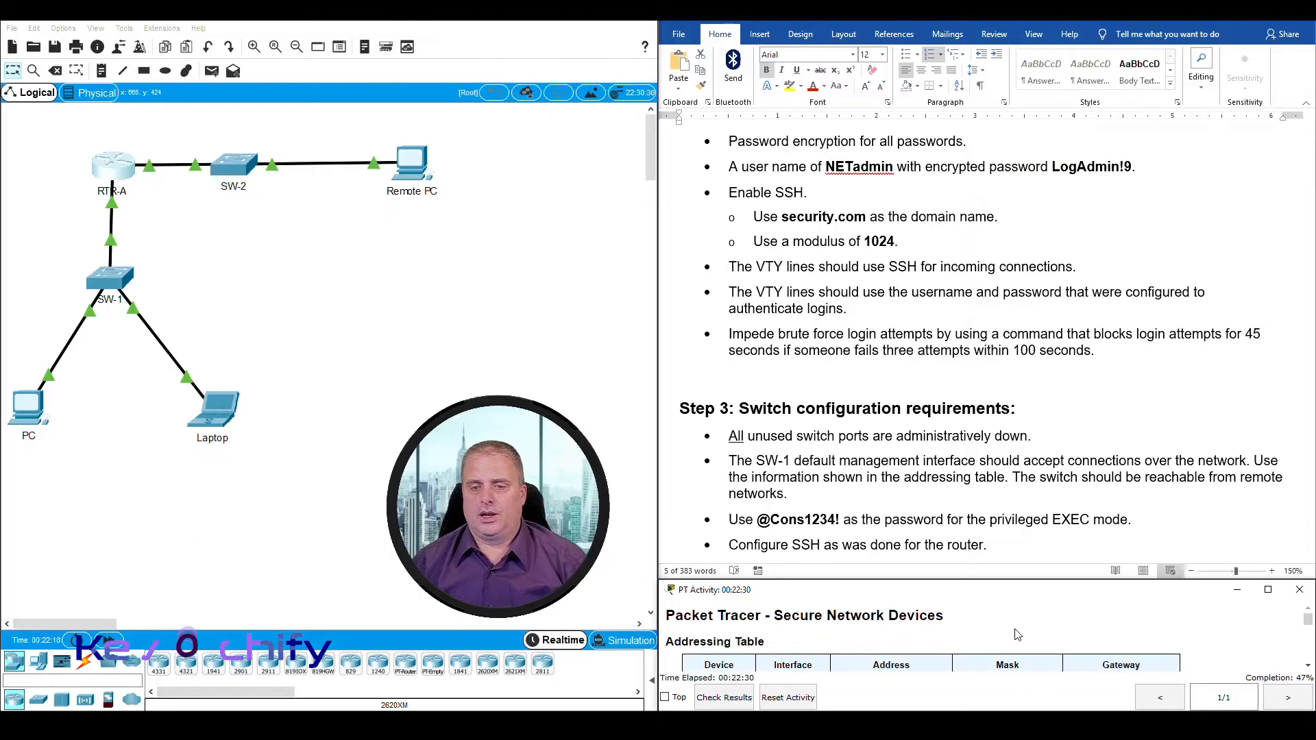
Step: Bring the Step 3 switch requirements into view and open SW-1's command-line window, placed beside the instructions and widened
scroll(739, 211, down, 3)
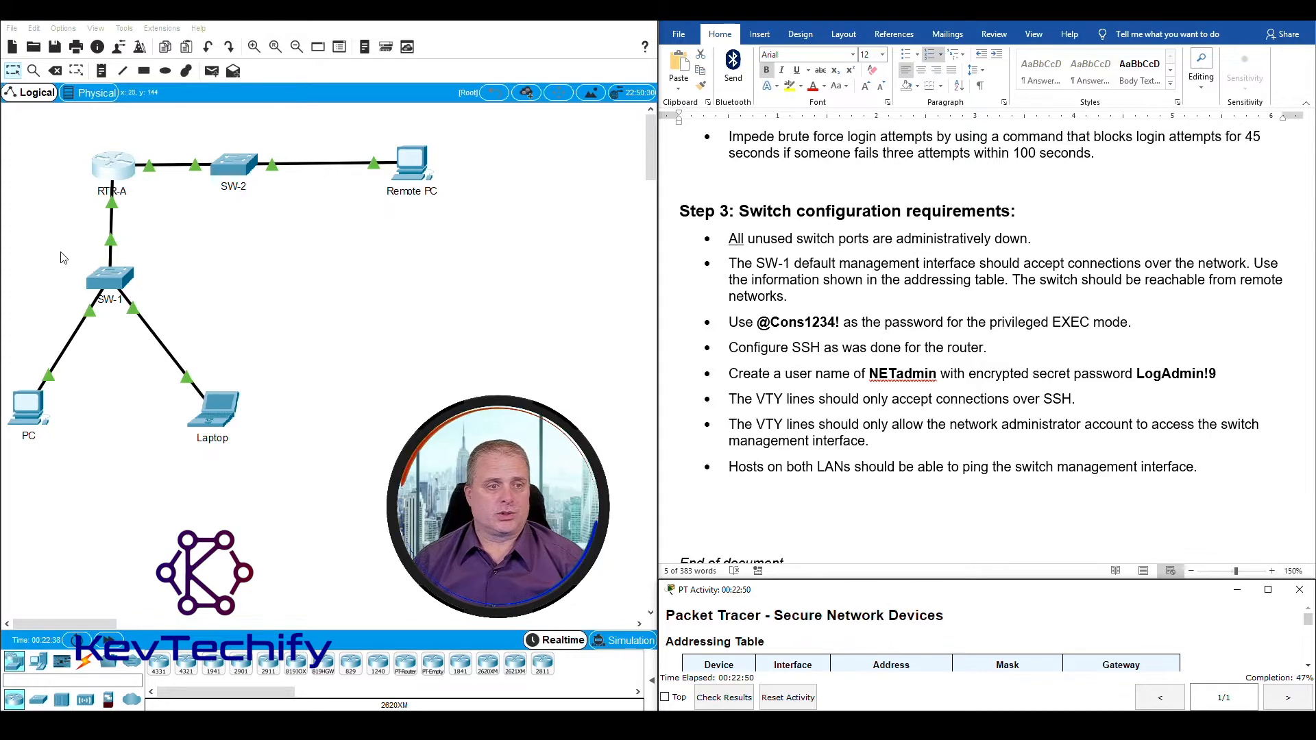
click(120, 283)
drag(637, 155, 272, 34)
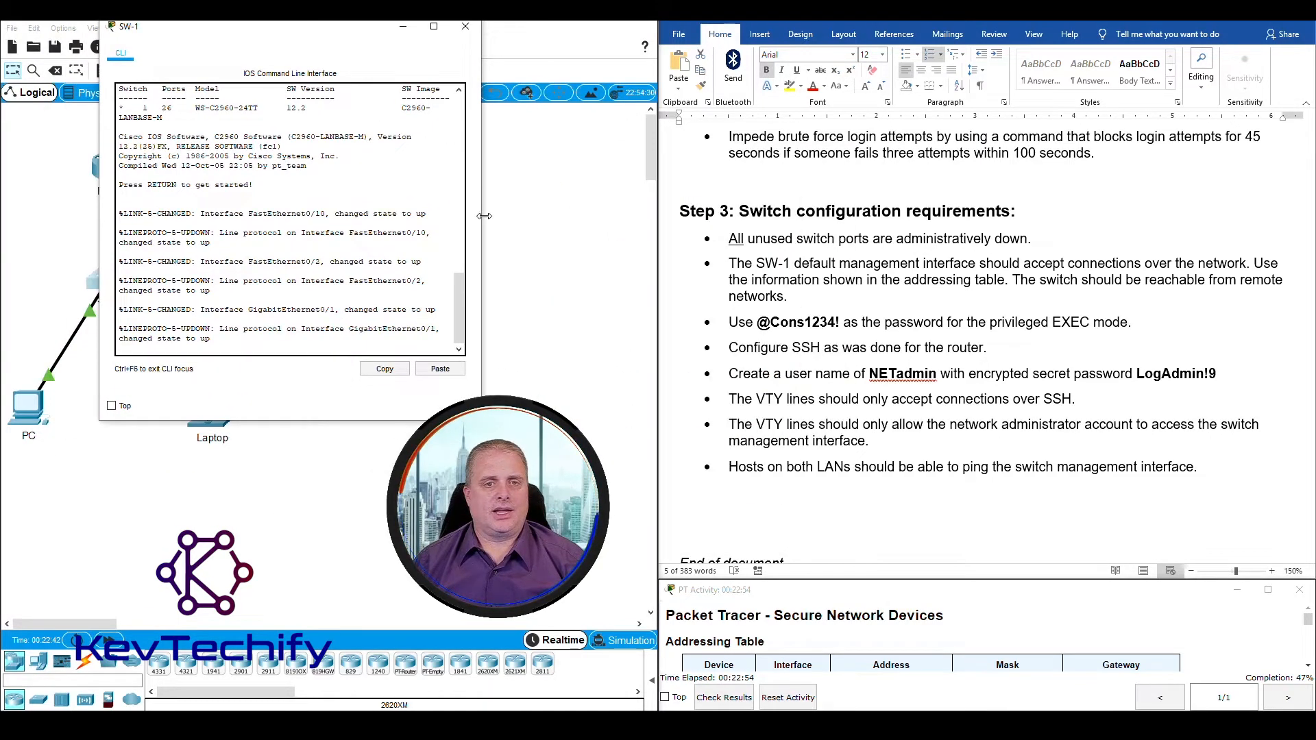
drag(484, 216, 626, 204)
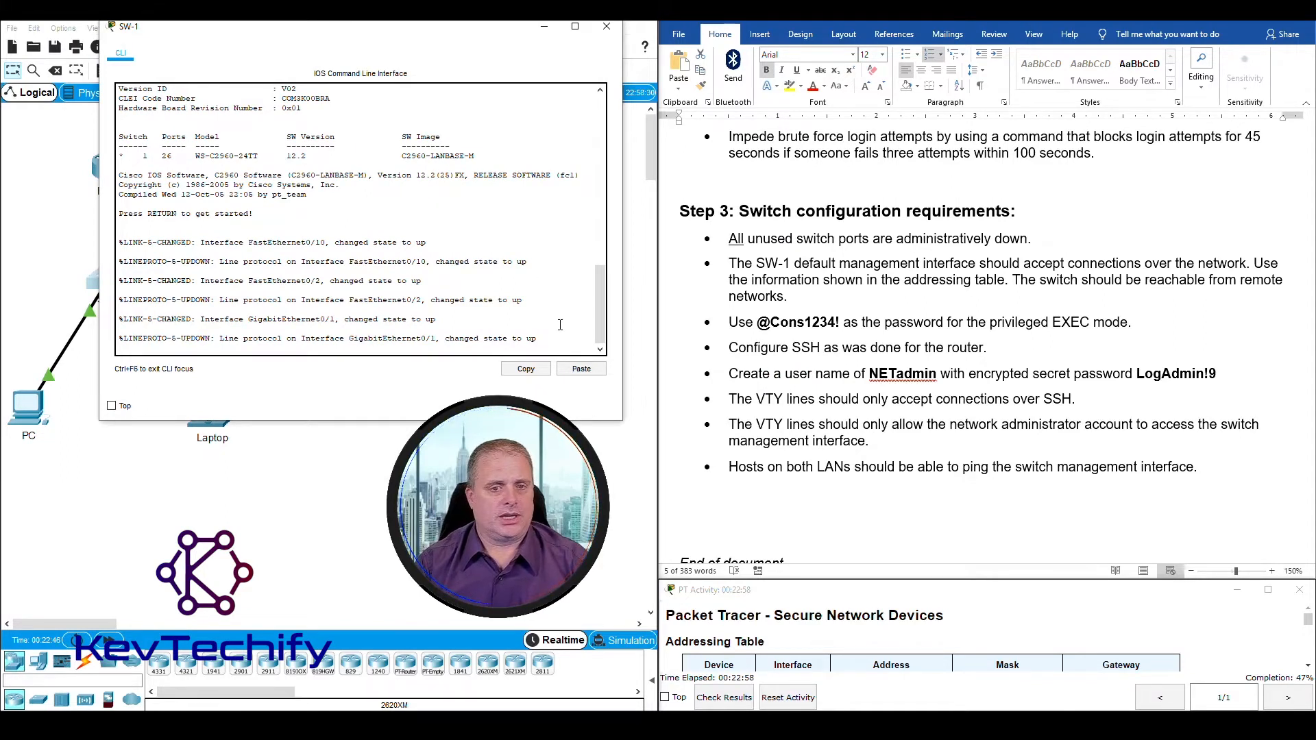
Step: Start the console session on SW-1 and enter privileged EXEC mode with enable
key(Return)
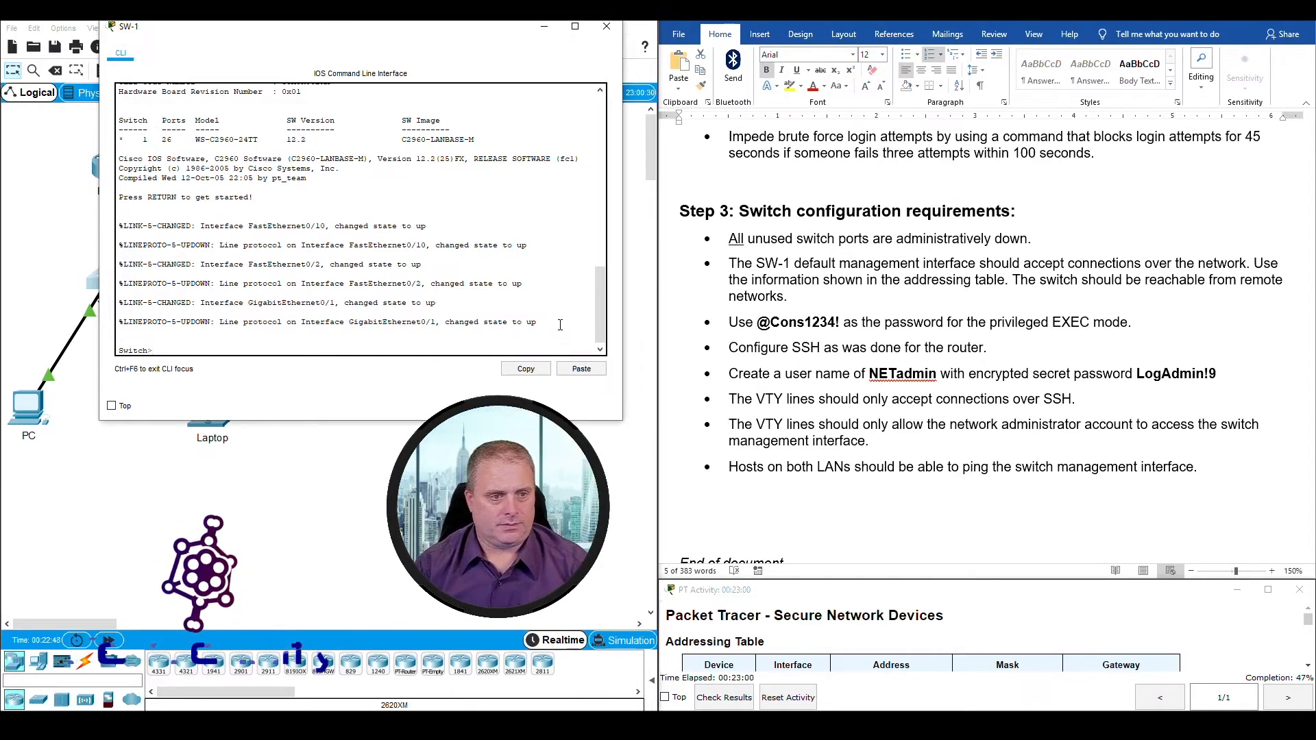
key(Return)
key(Return)
text(ena)
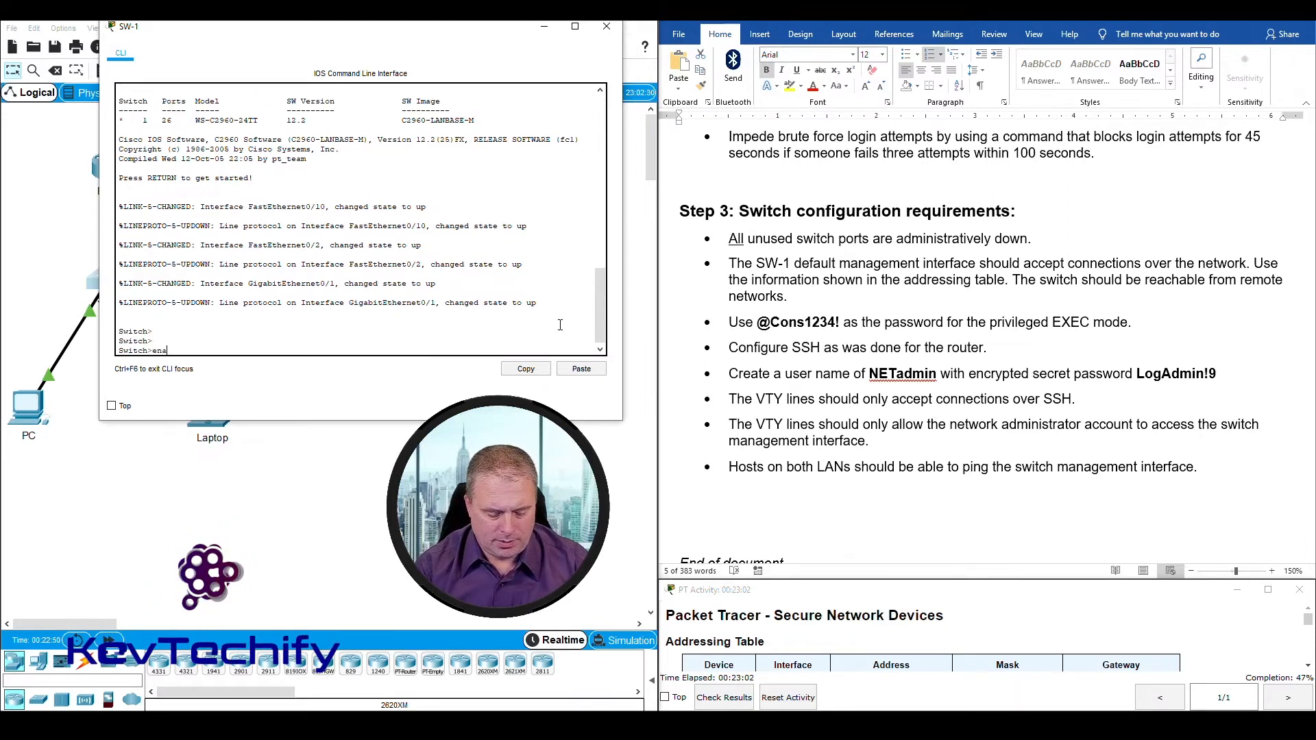
text(ble)
key(Return)
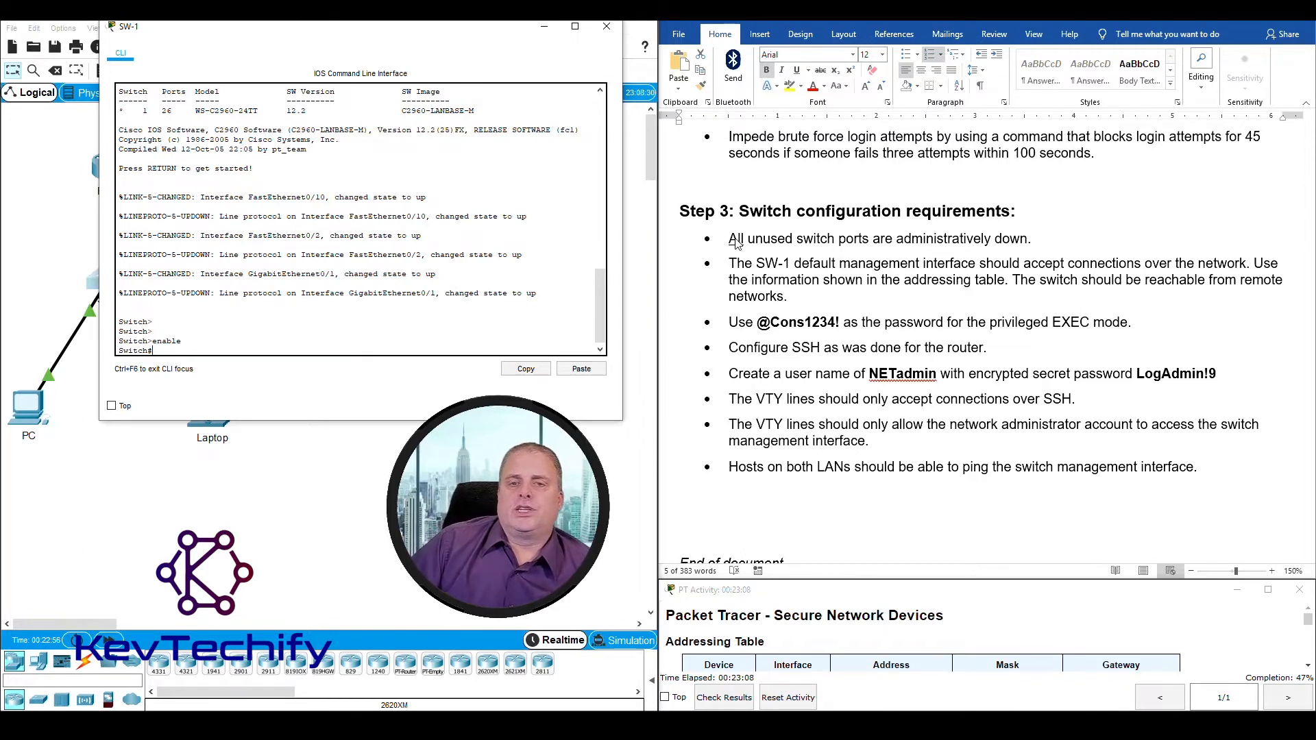
Step: Review the unused switch ports requirement and examine SW-1's port link status summary in the topology
drag(736, 241, 1024, 237)
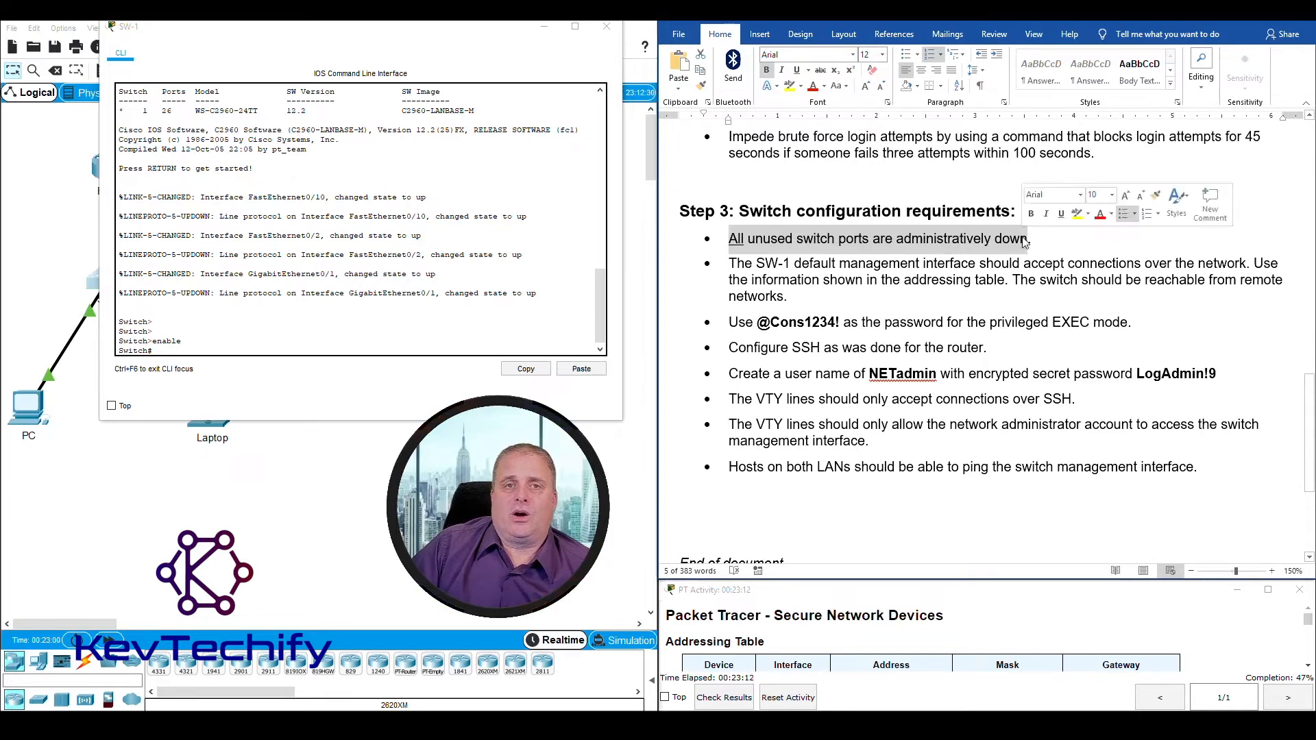
click(480, 31)
drag(479, 30, 863, 31)
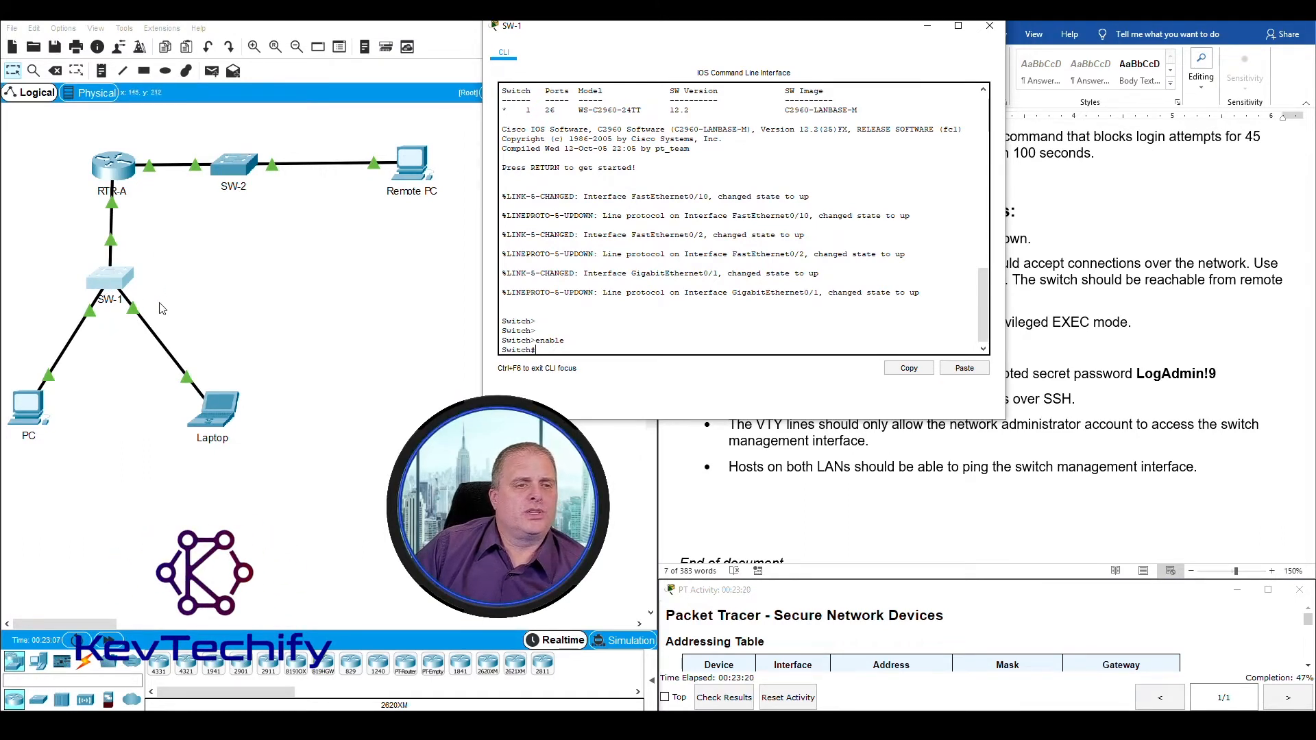
click(183, 296)
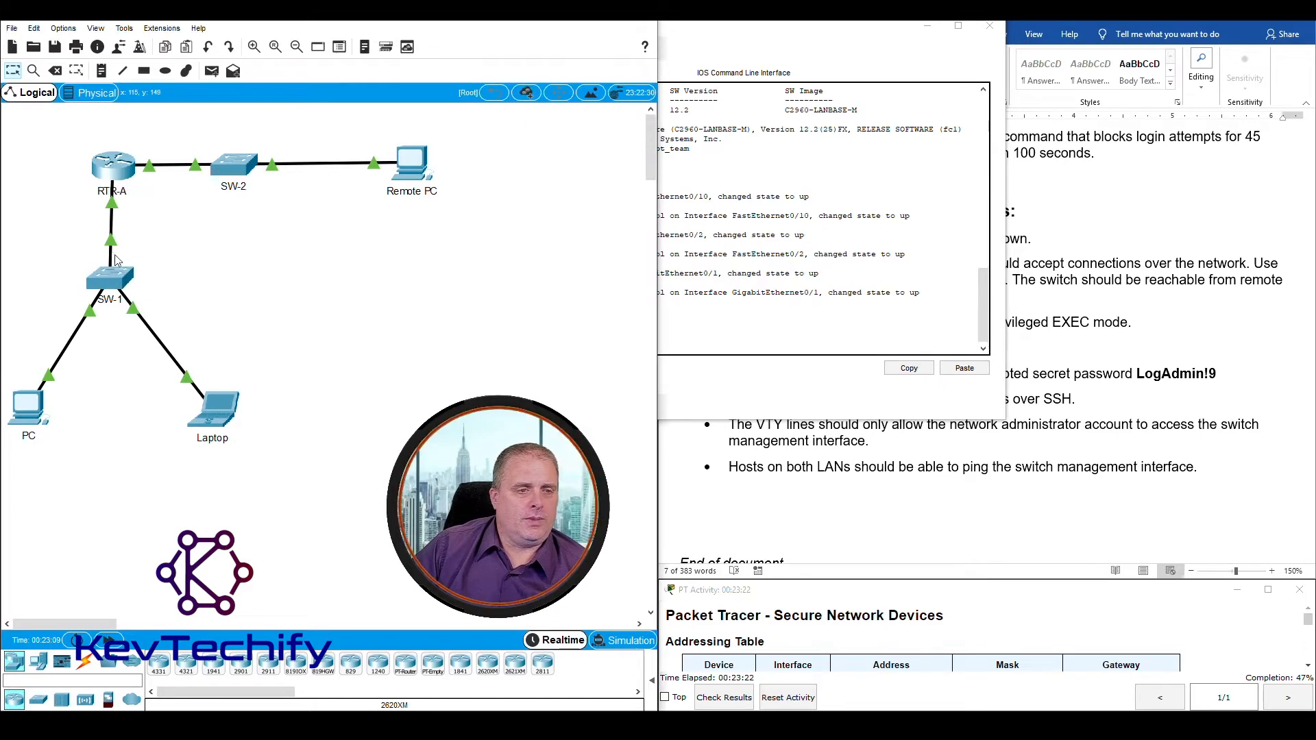
mouse_move(115, 279)
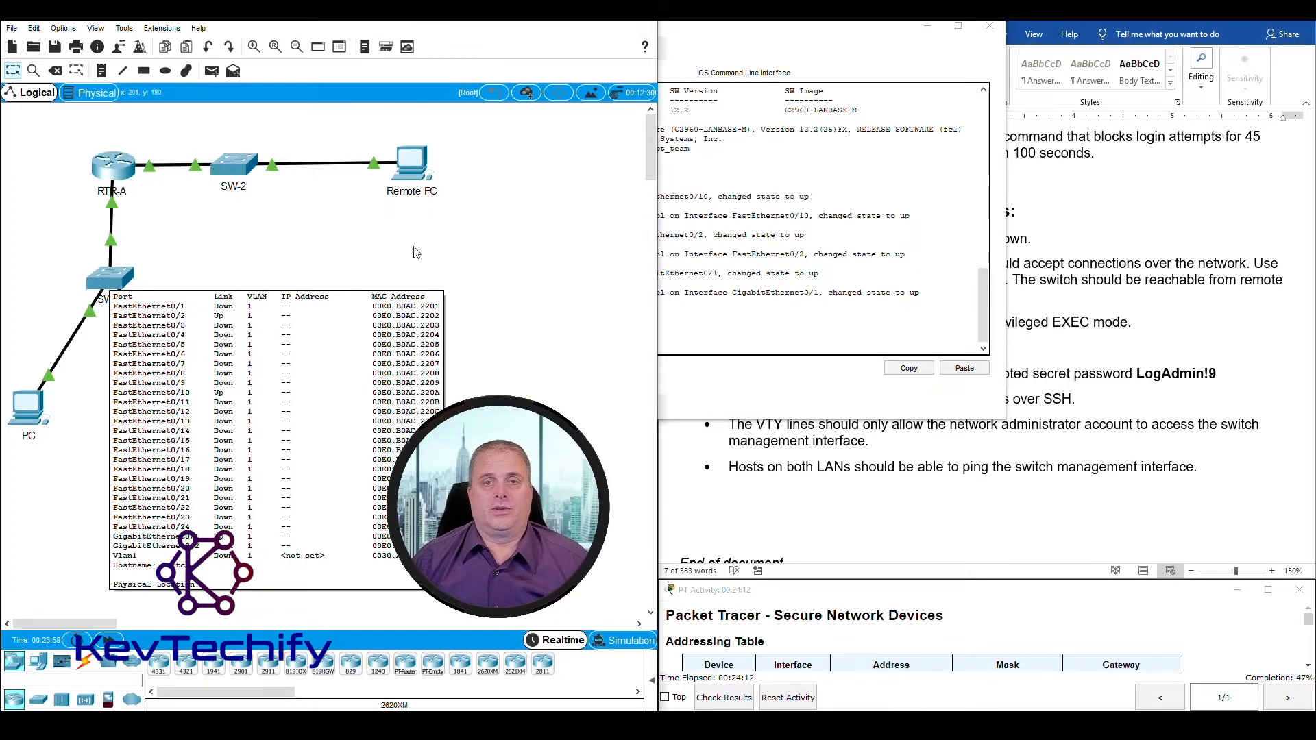
Step: Enter global configuration mode on SW-1 with config t
drag(753, 26, 339, 26)
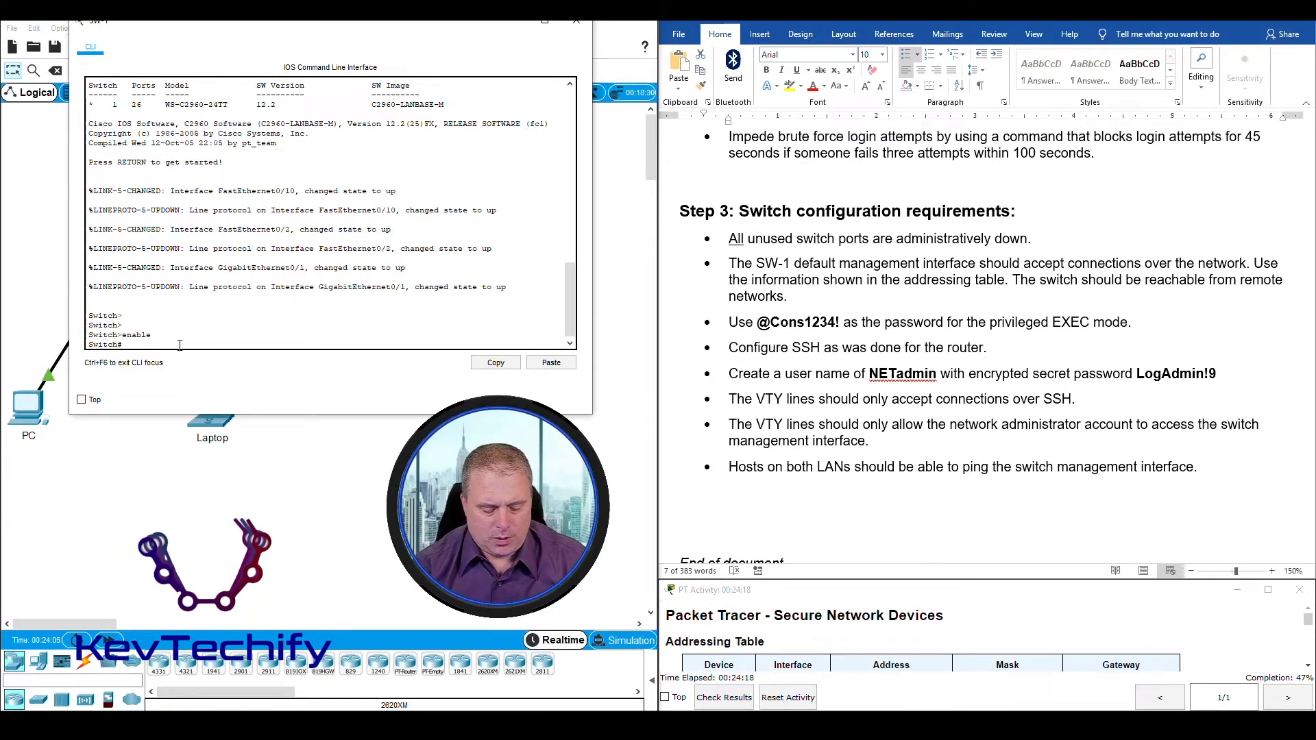
text(config)
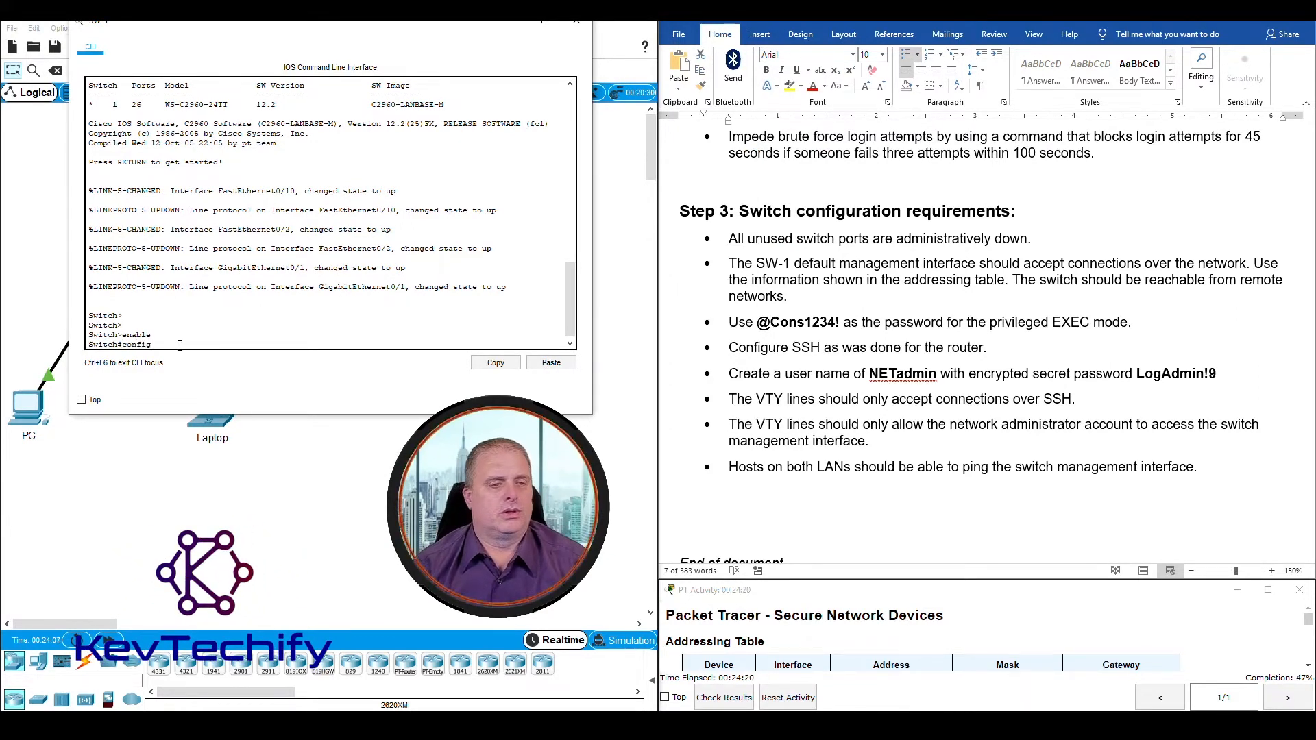
text( t)
key(Return)
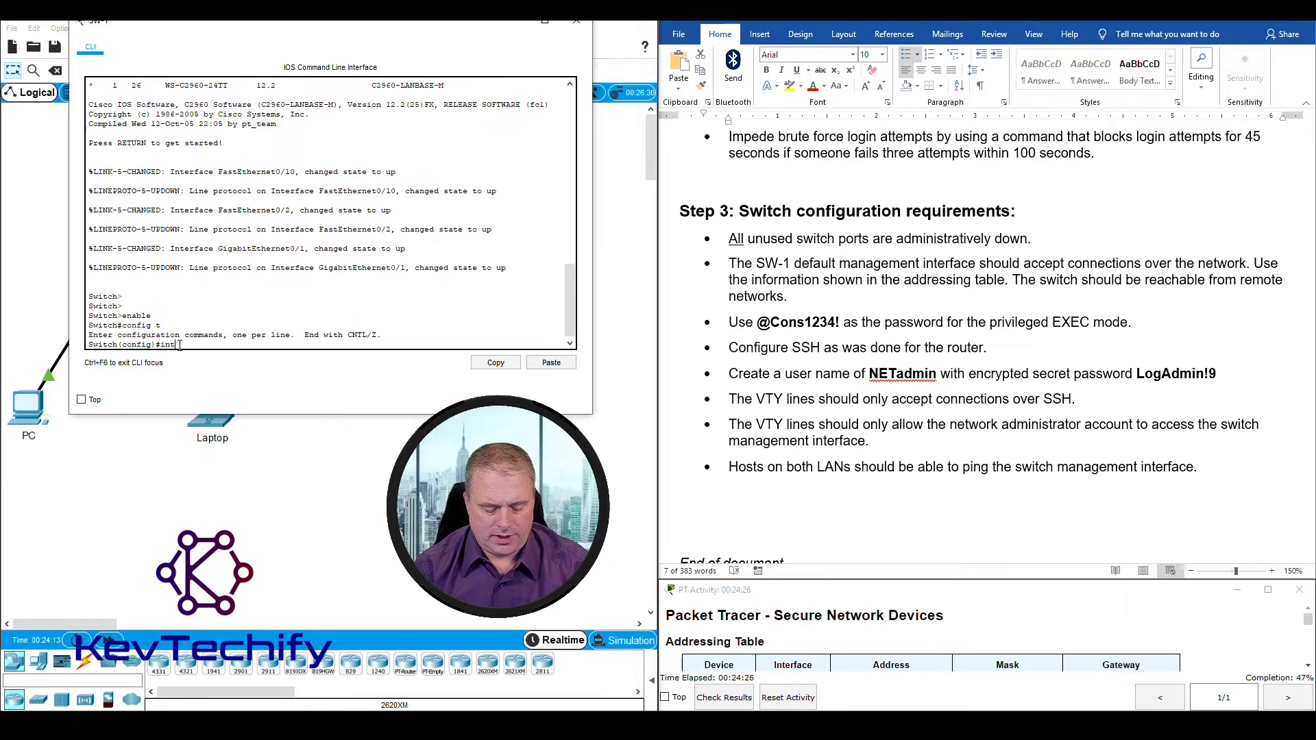
Step: Begin an int range command with f0/1 as the first unused port, checking SW-1's port link summary in the topology
text(int range)
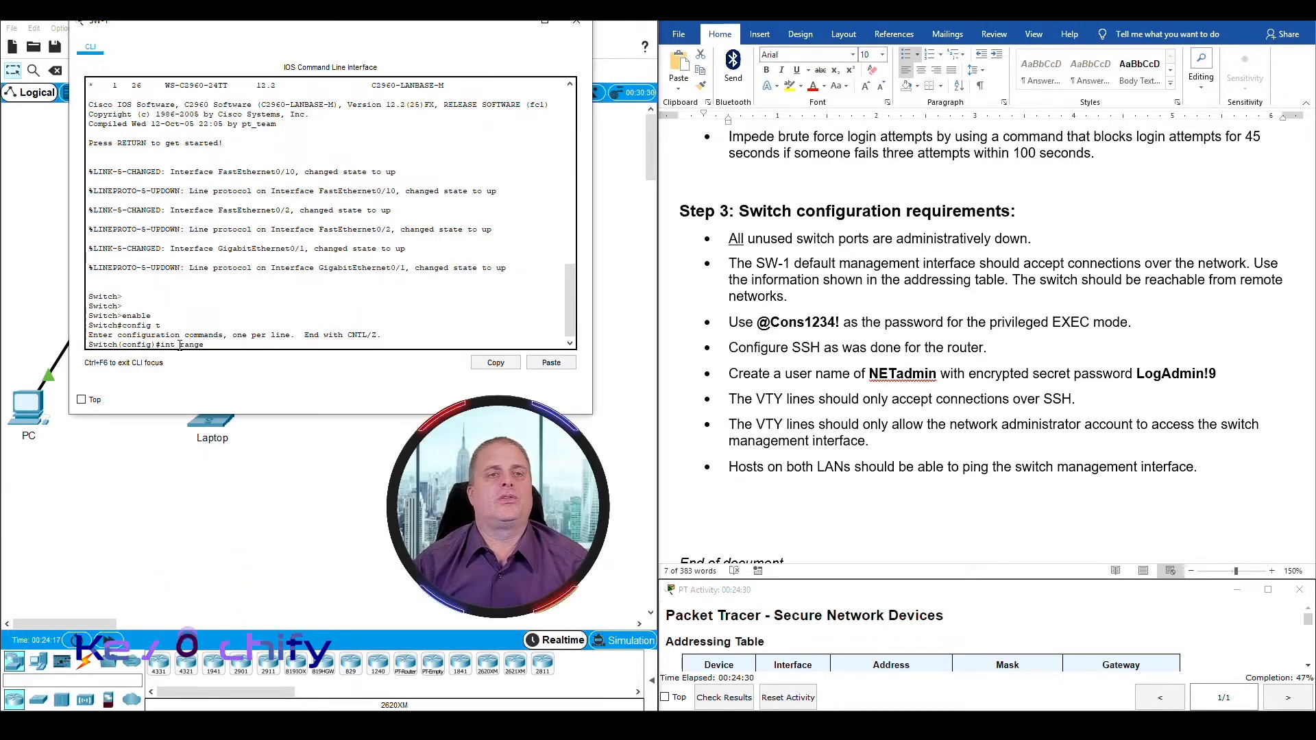
drag(292, 26, 831, 52)
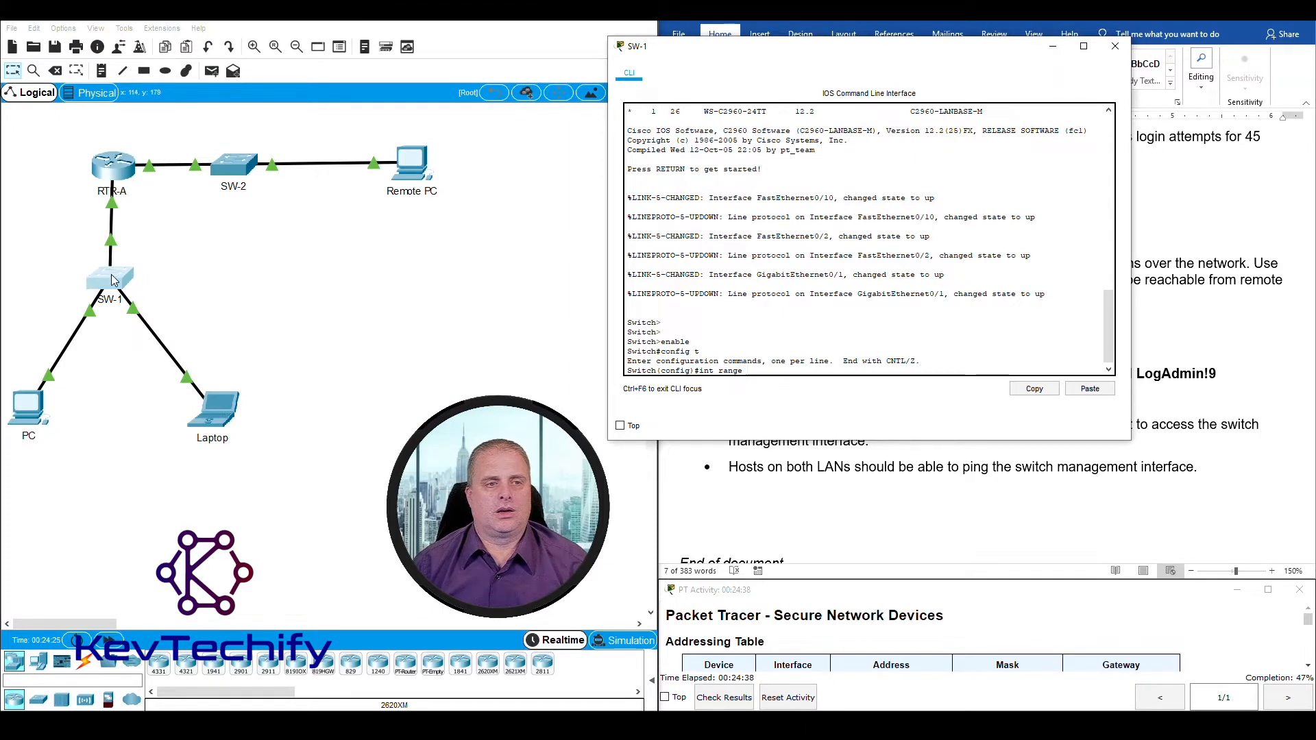
click(181, 275)
mouse_move(114, 282)
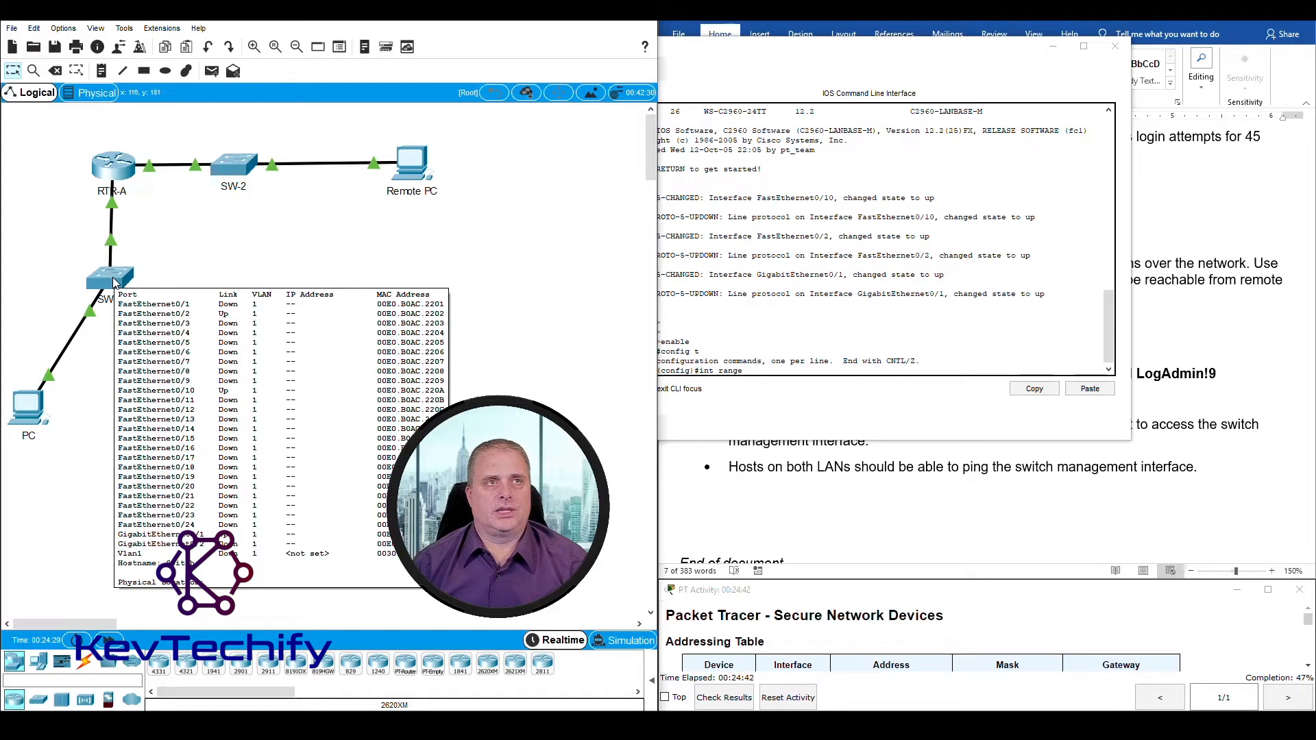
click(780, 370)
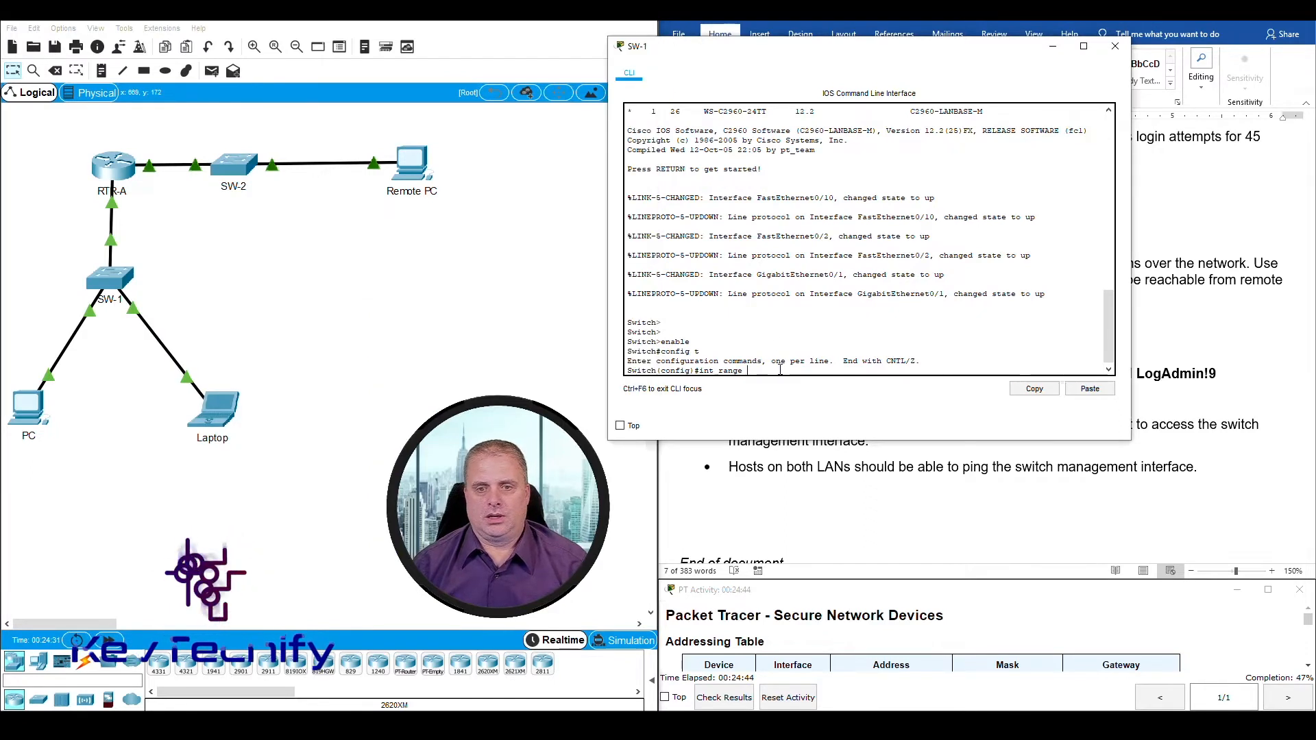
text(f0)
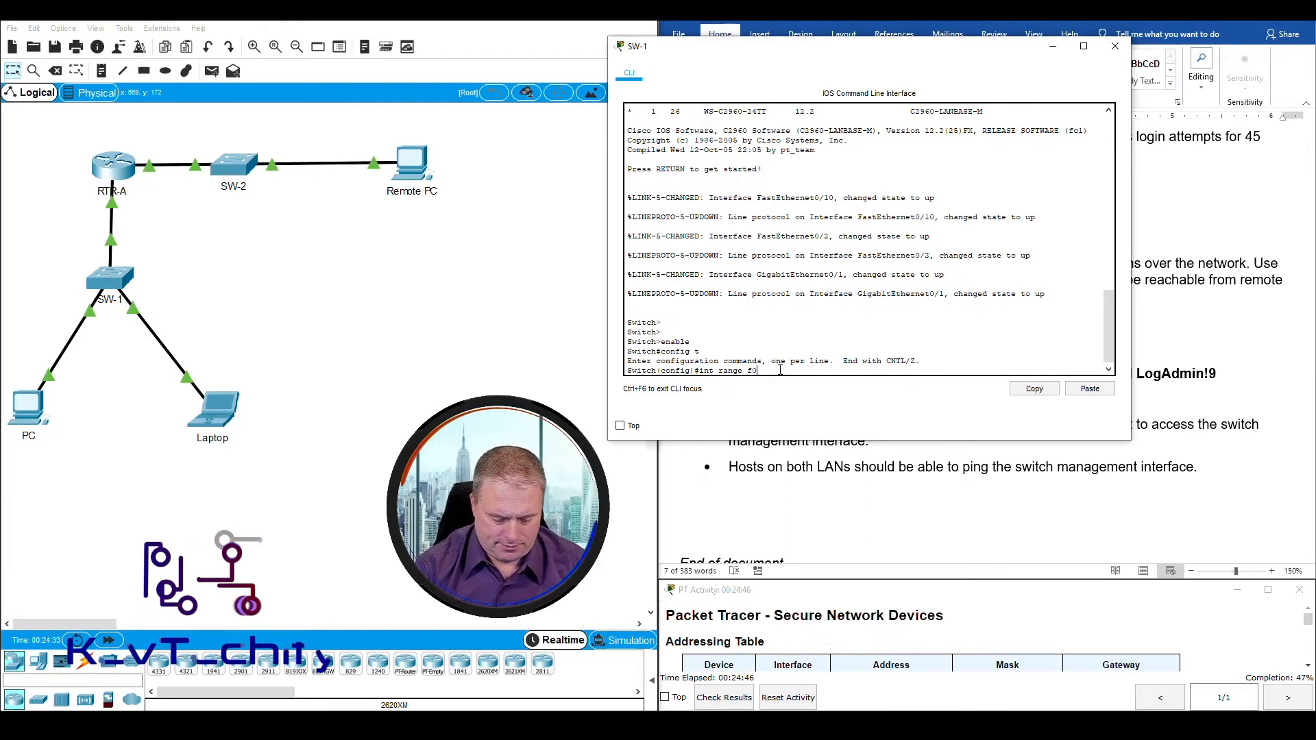
text(/1,)
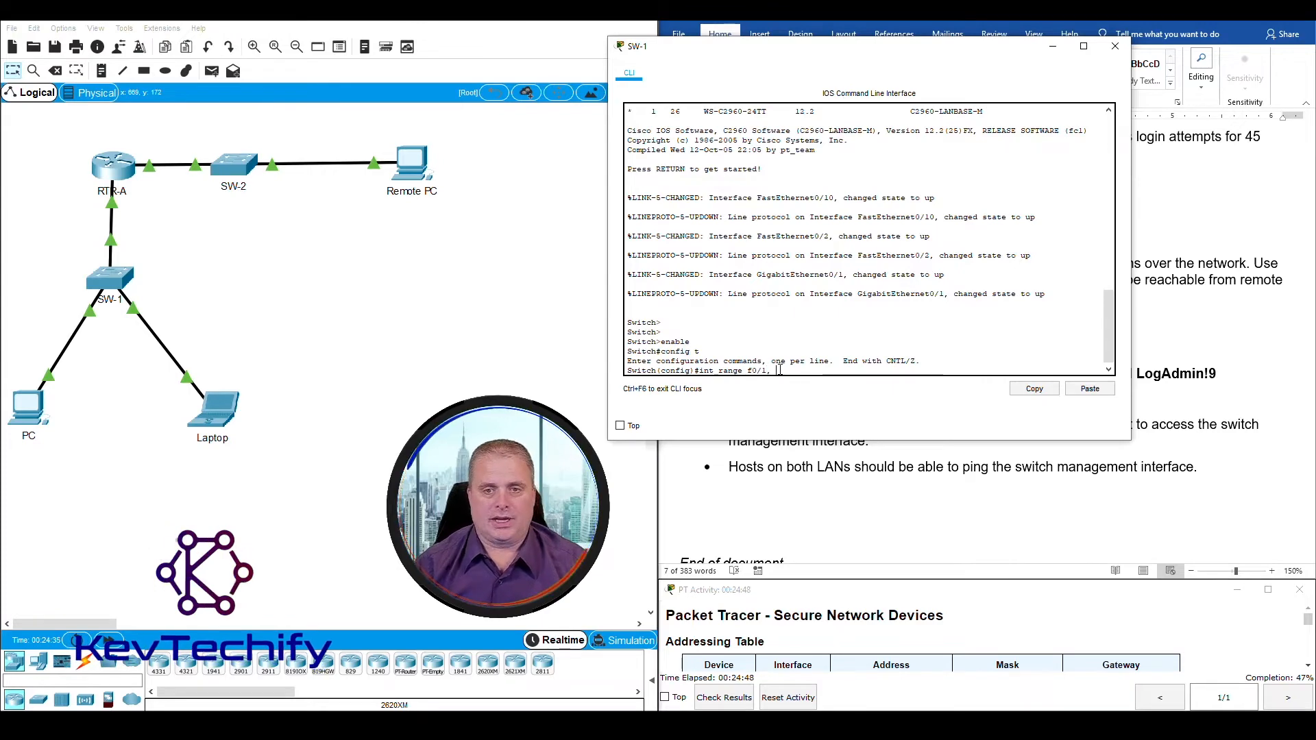
Step: Recheck SW-1's port link summary and add the unused ports f0/3-9 to the int range command
click(364, 329)
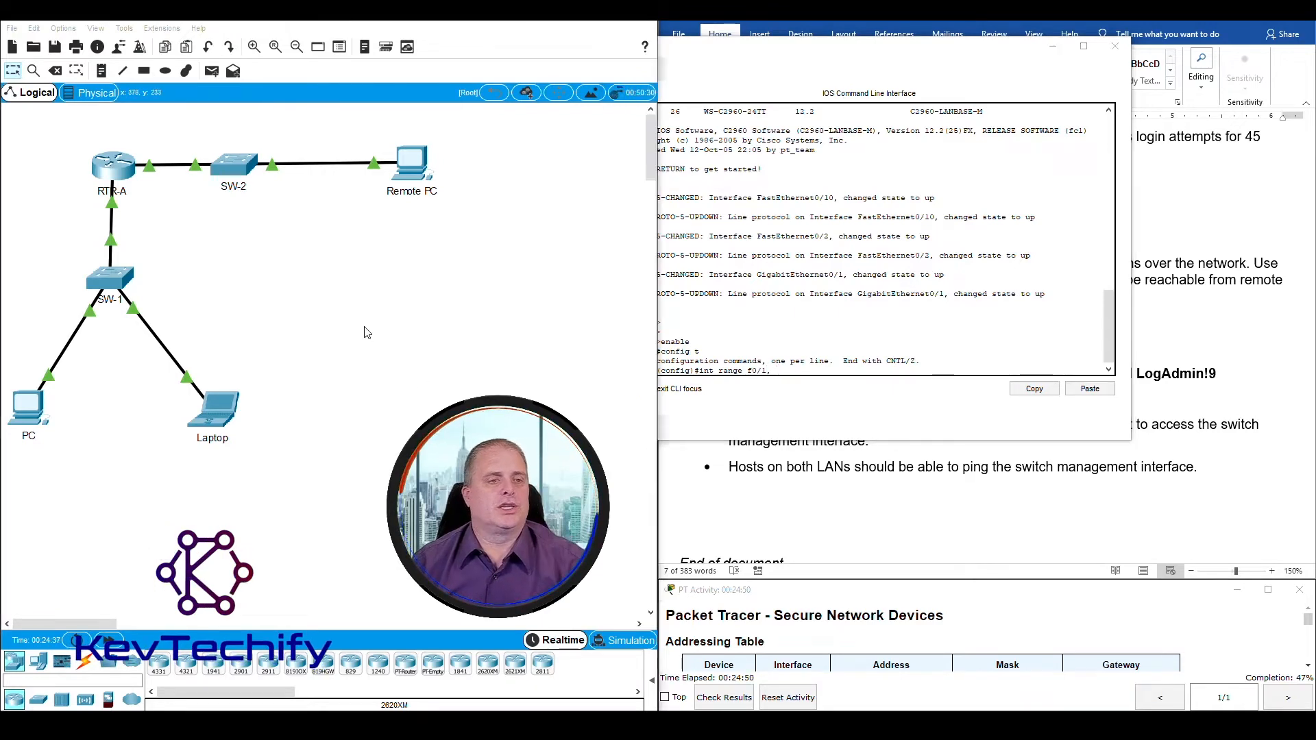
mouse_move(115, 285)
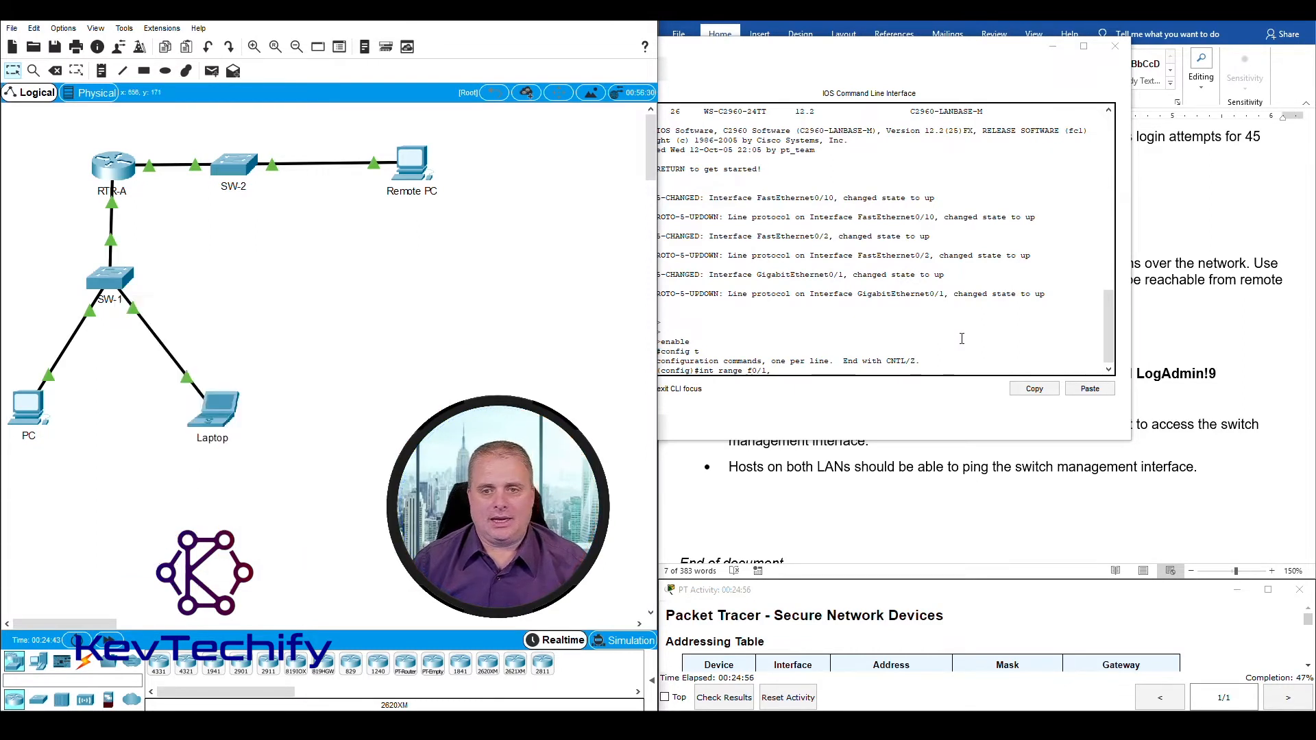
click(819, 370)
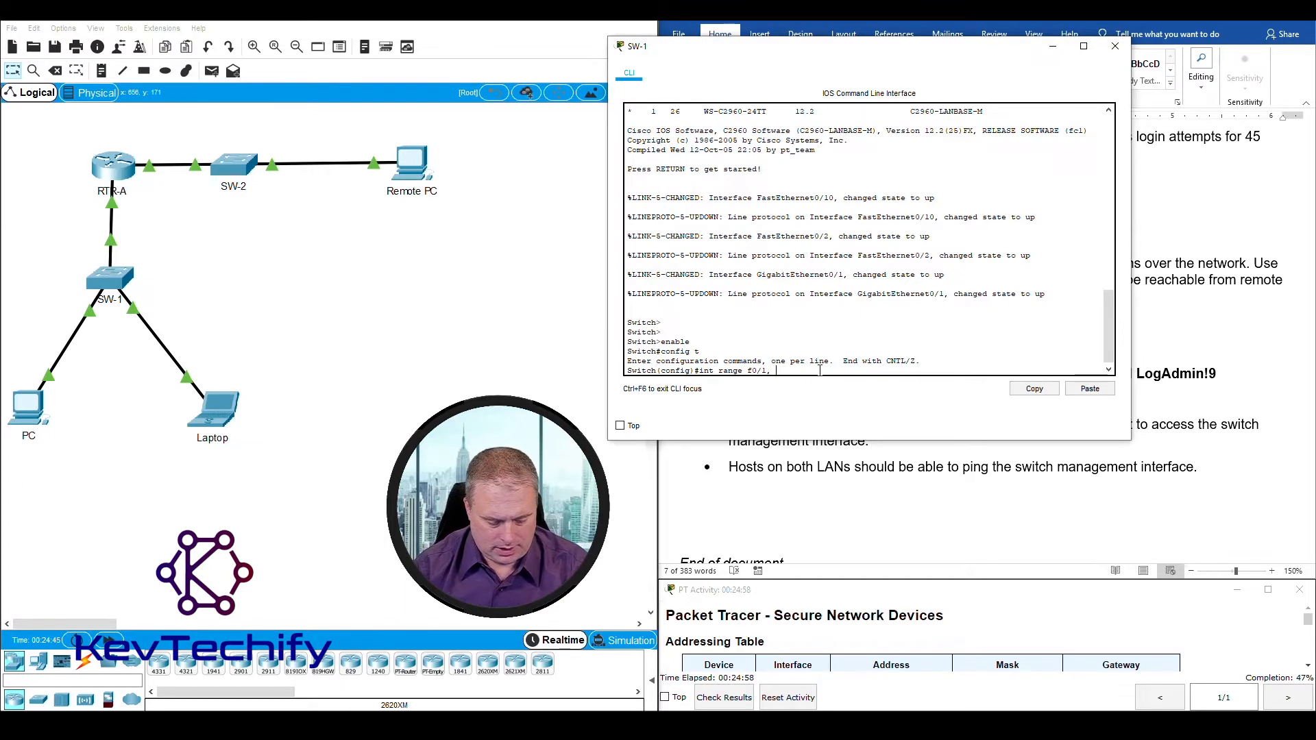
text(f0/3)
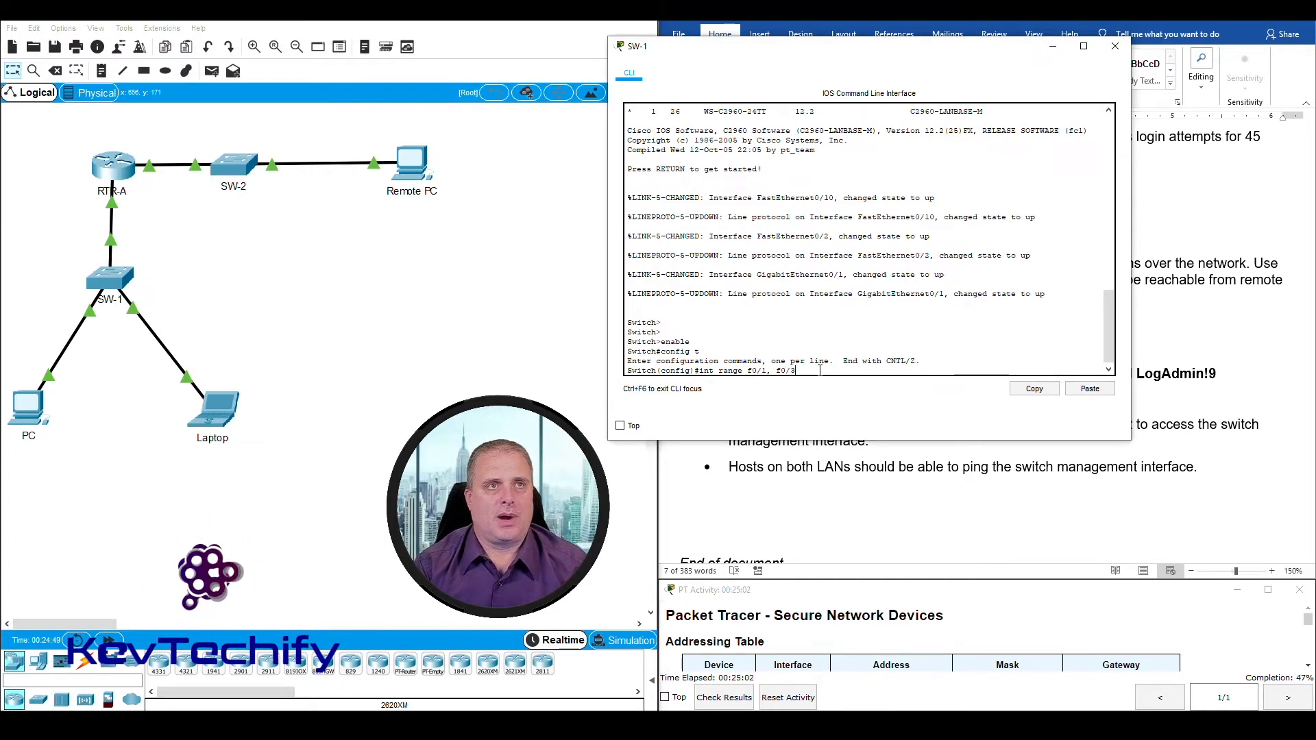
text(-24)
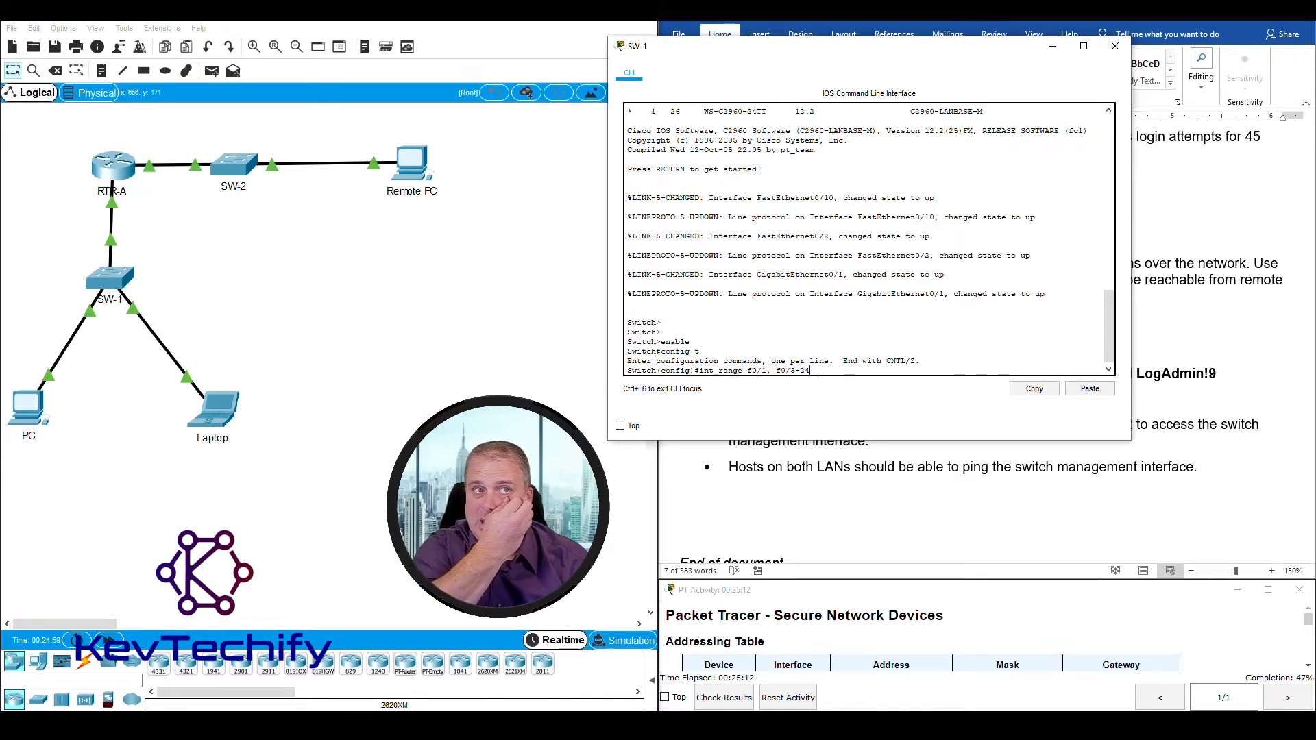
key(BackSpace)
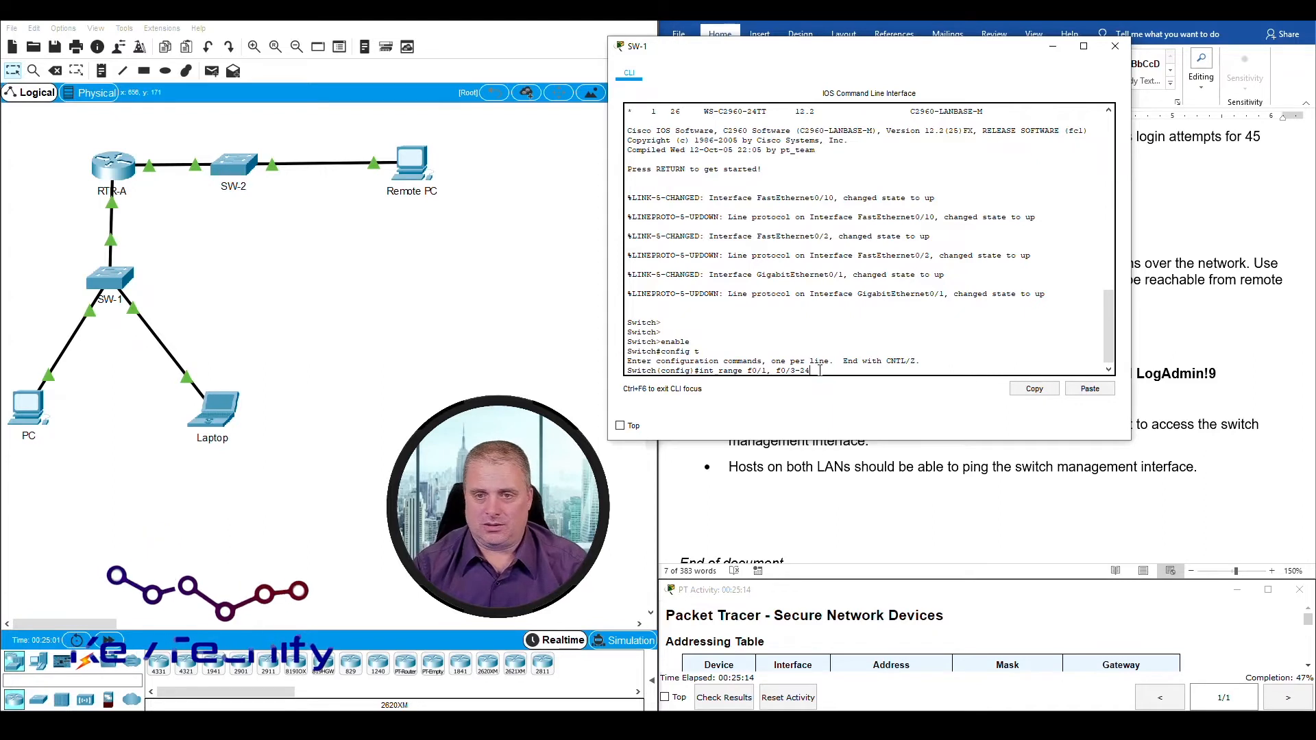
key(BackSpace)
text(9)
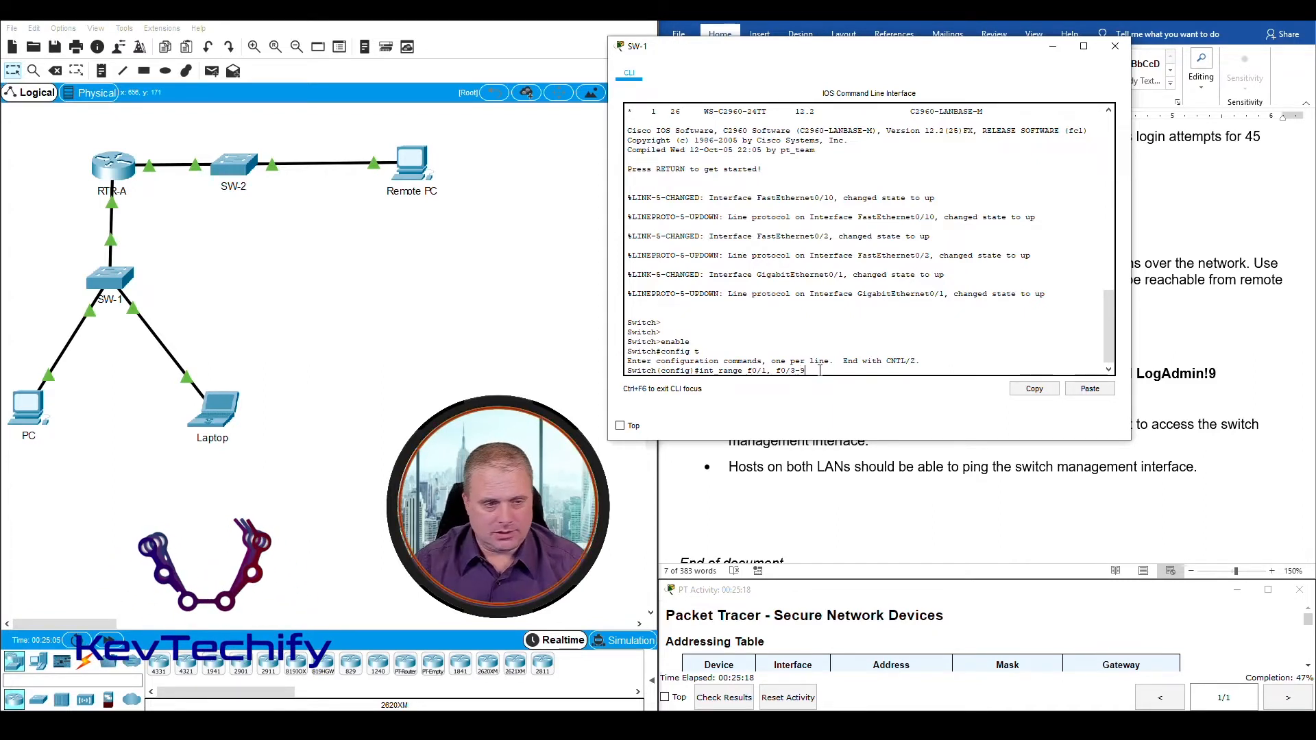
Step: Check the port labels on SW-1's links and its port summary, and add f0/11-24 to the int range command
click(156, 322)
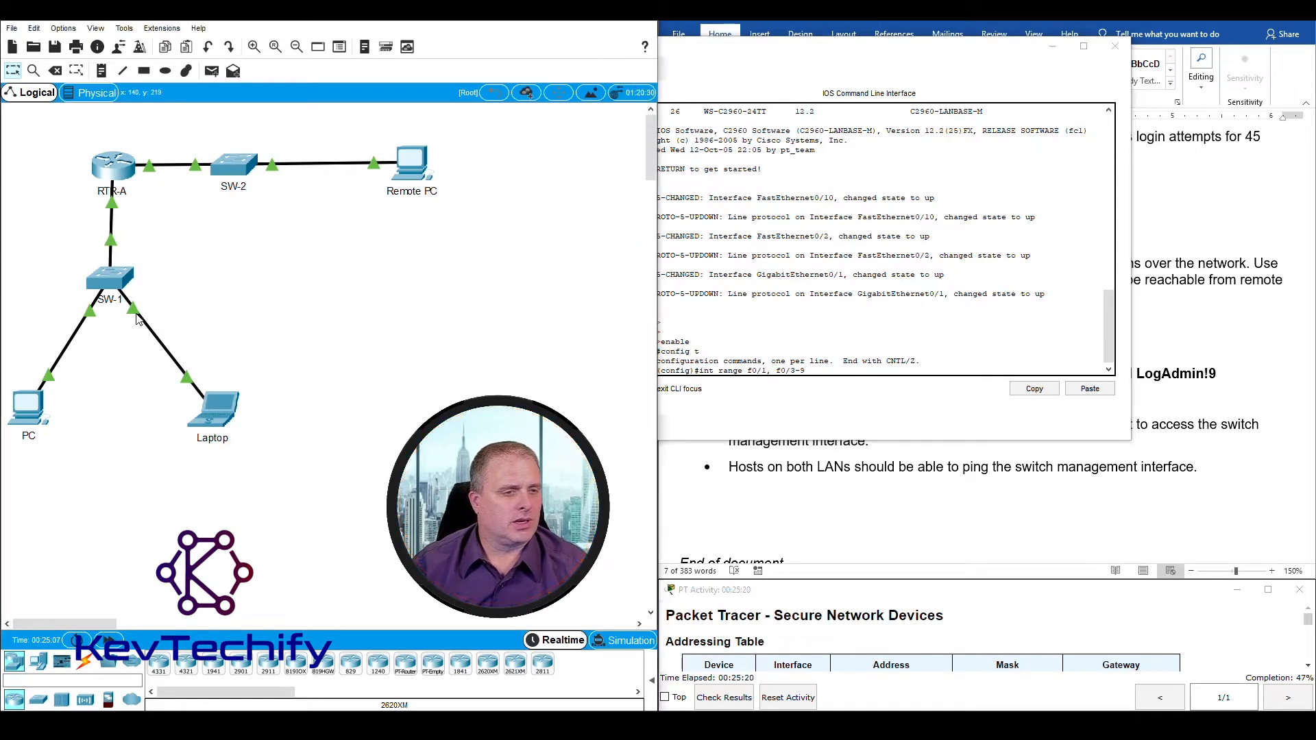
mouse_move(136, 317)
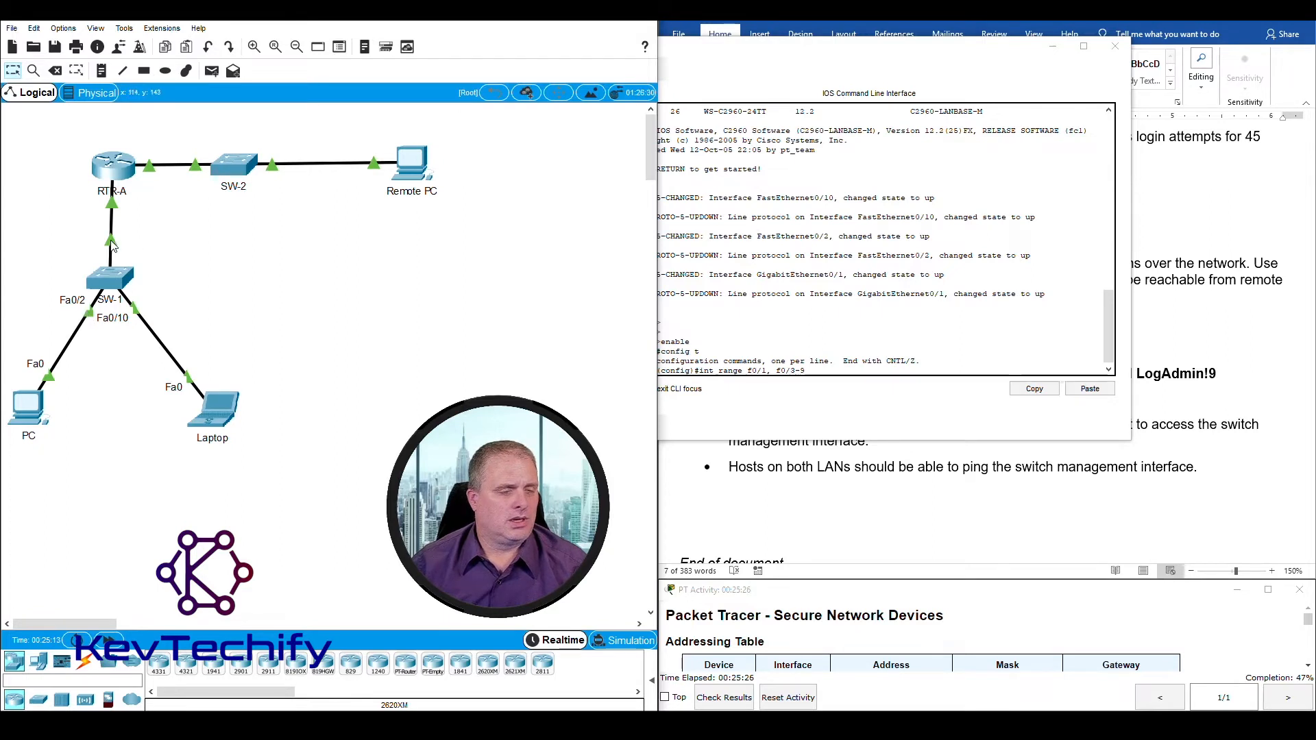
mouse_move(112, 243)
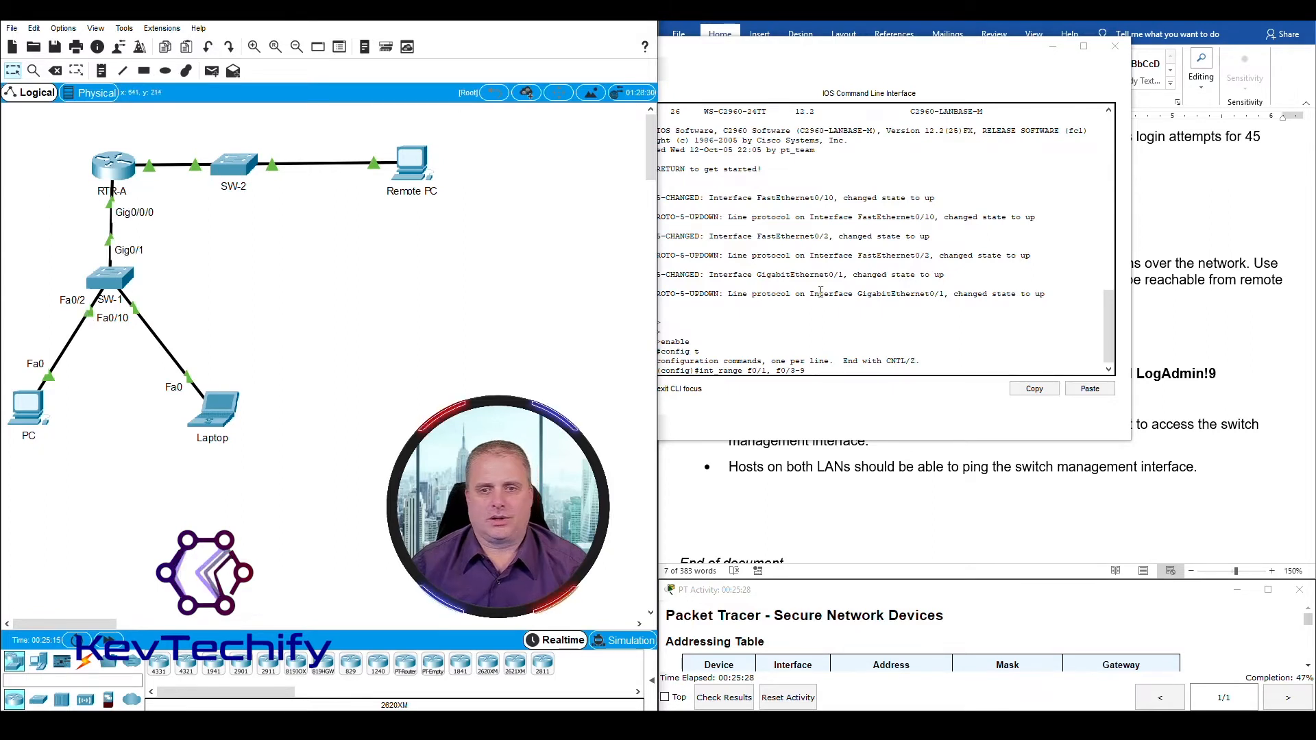
click(822, 370)
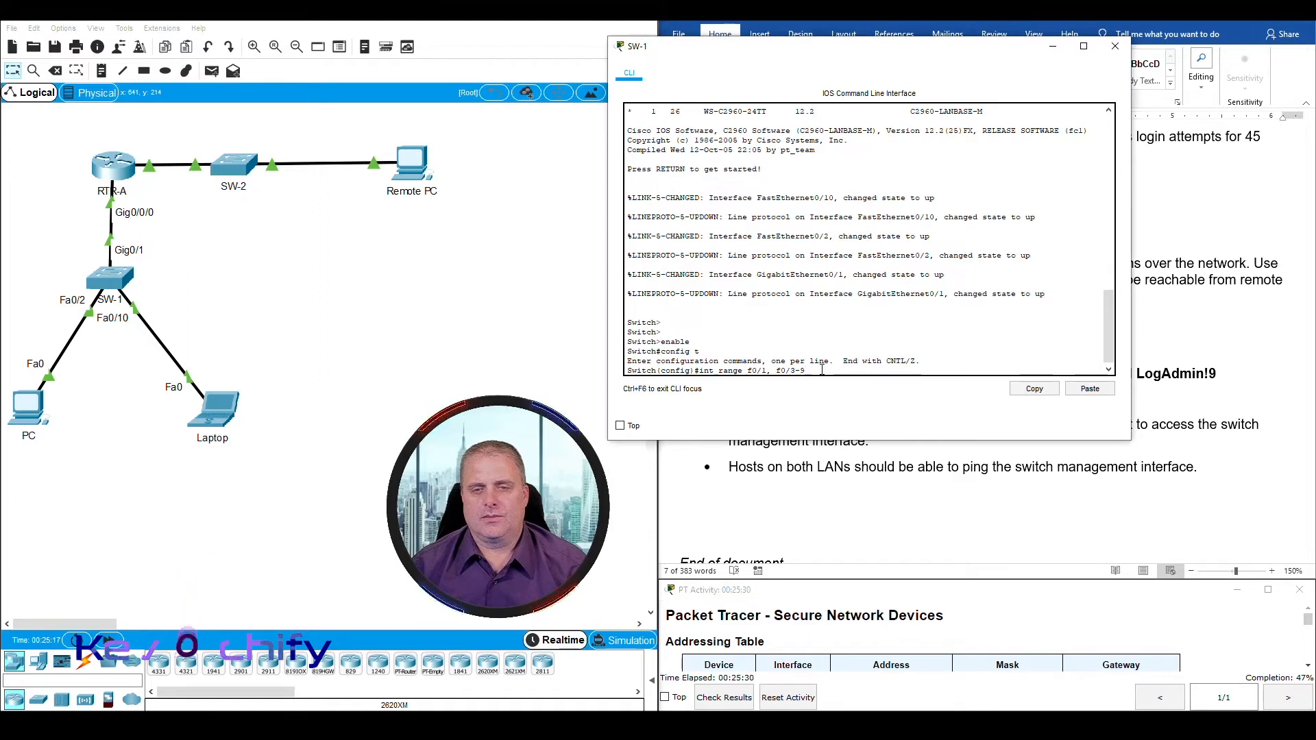
text(,)
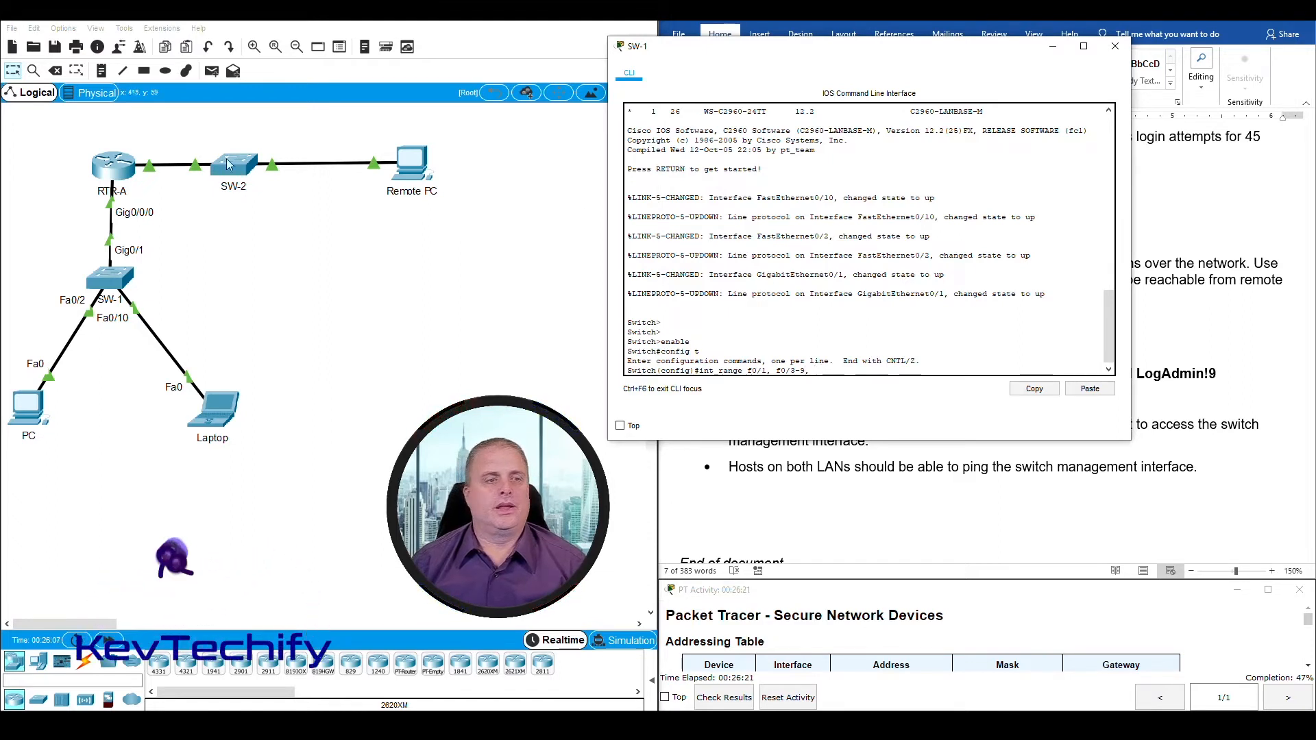
click(117, 281)
mouse_move(115, 281)
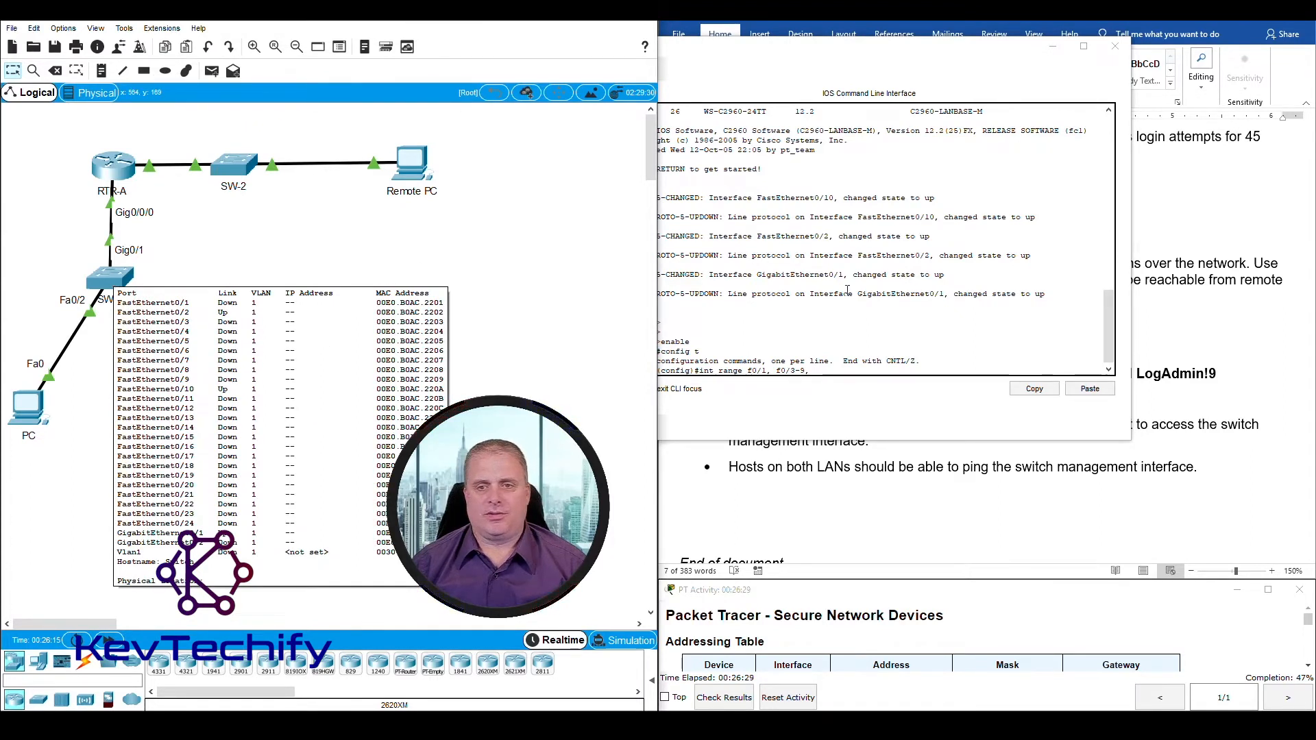
click(845, 370)
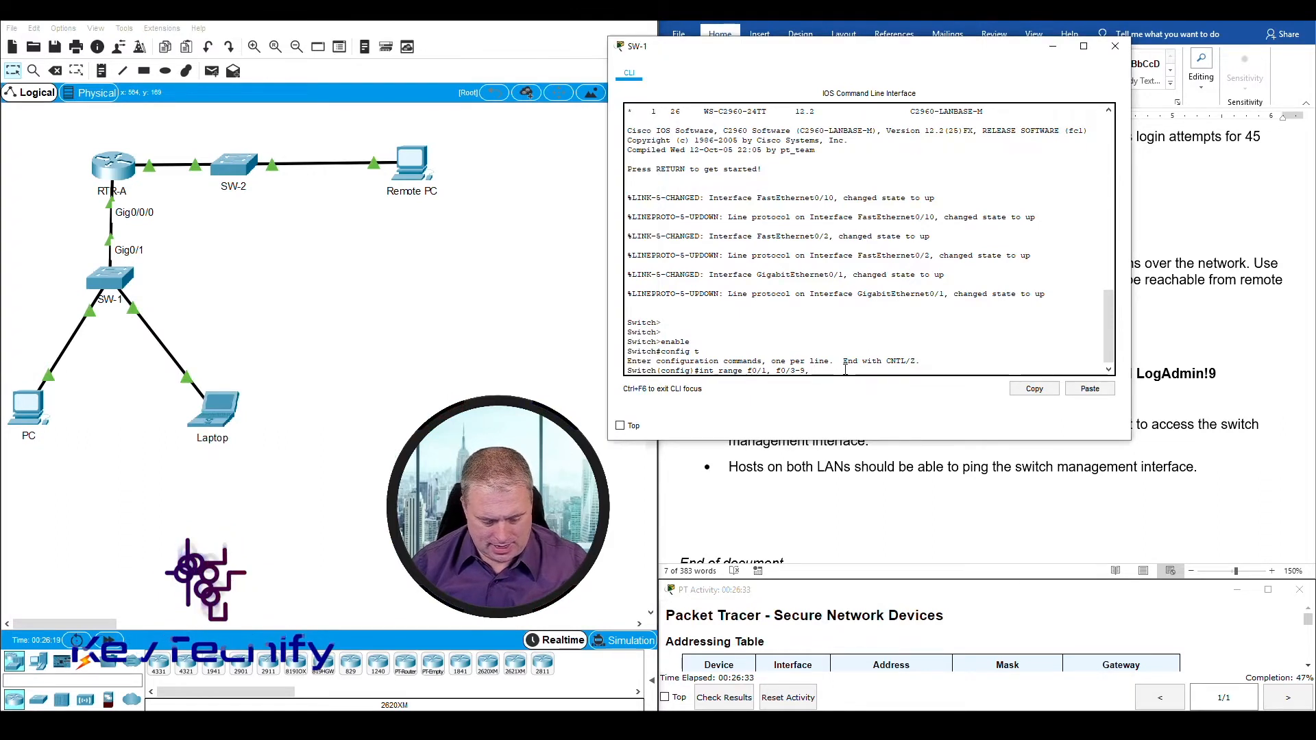
text(f0/)
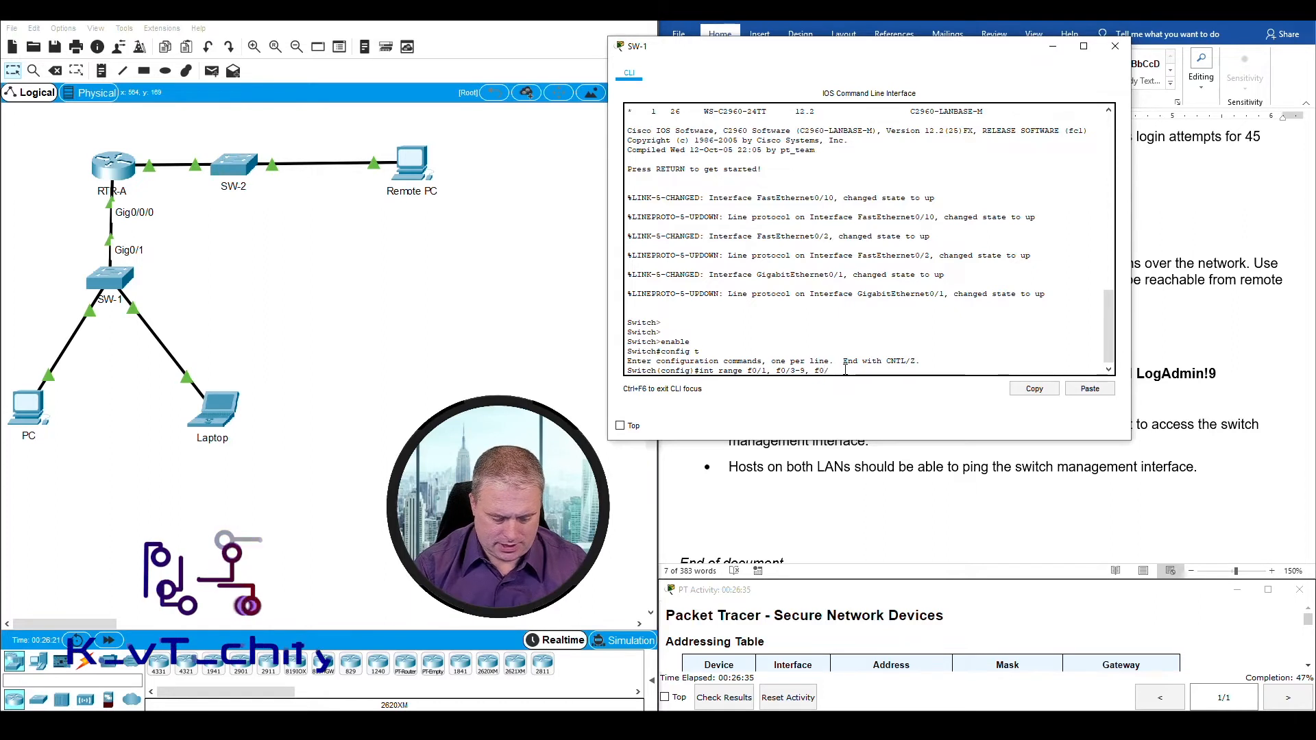
text(11-24,)
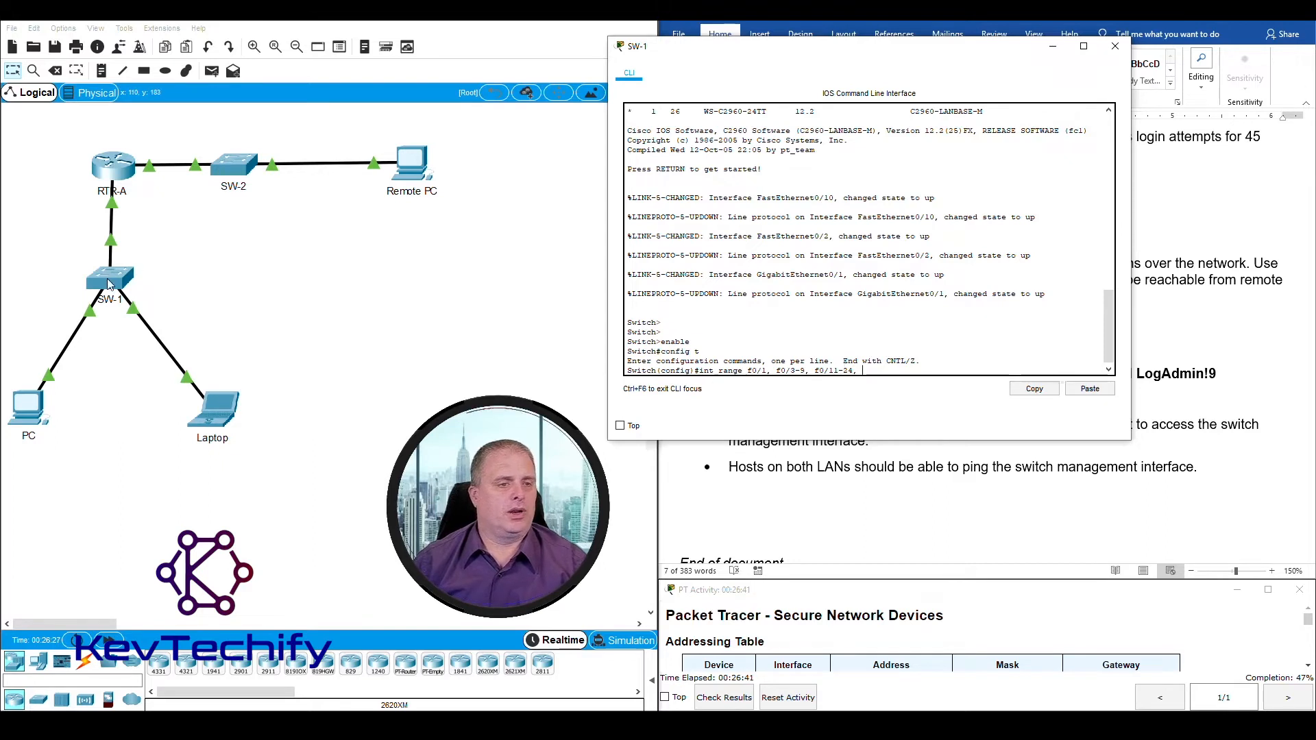
Step: Check SW-1's Gigabit port status, add g0/2 to the int range command, and run it
click(243, 322)
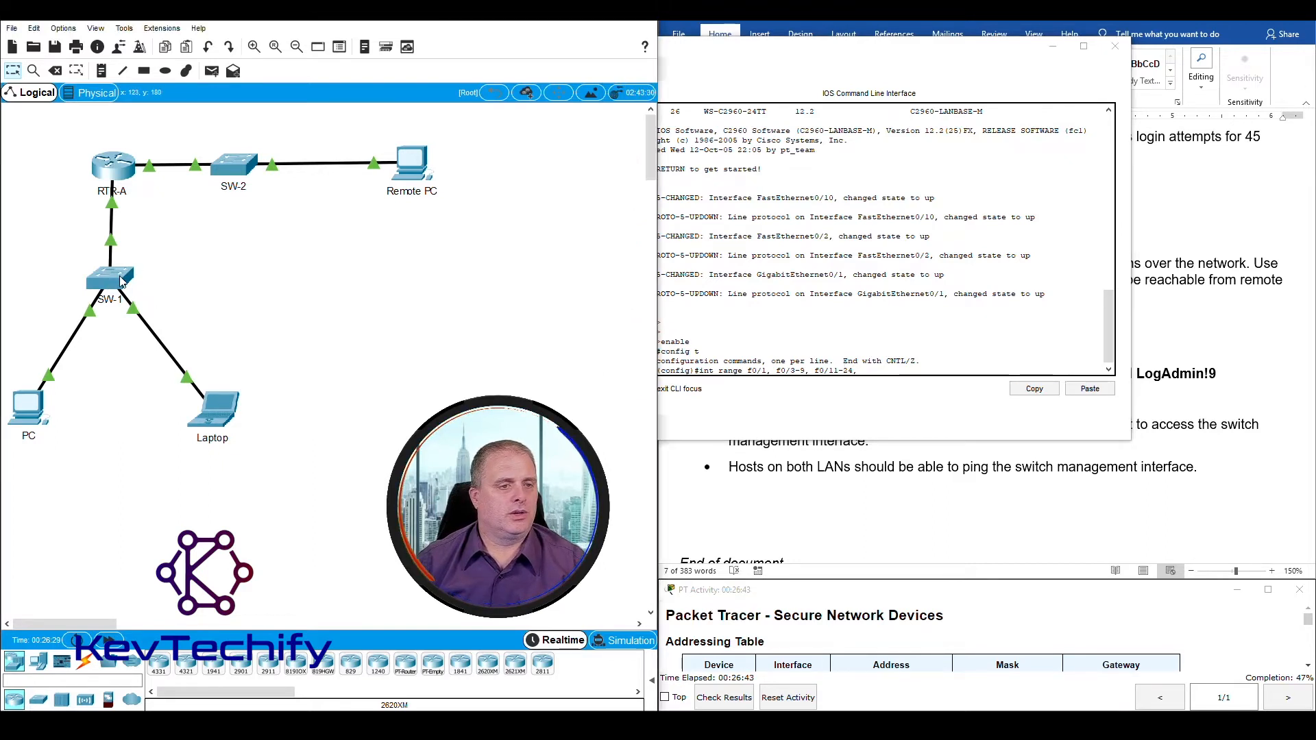
mouse_move(122, 281)
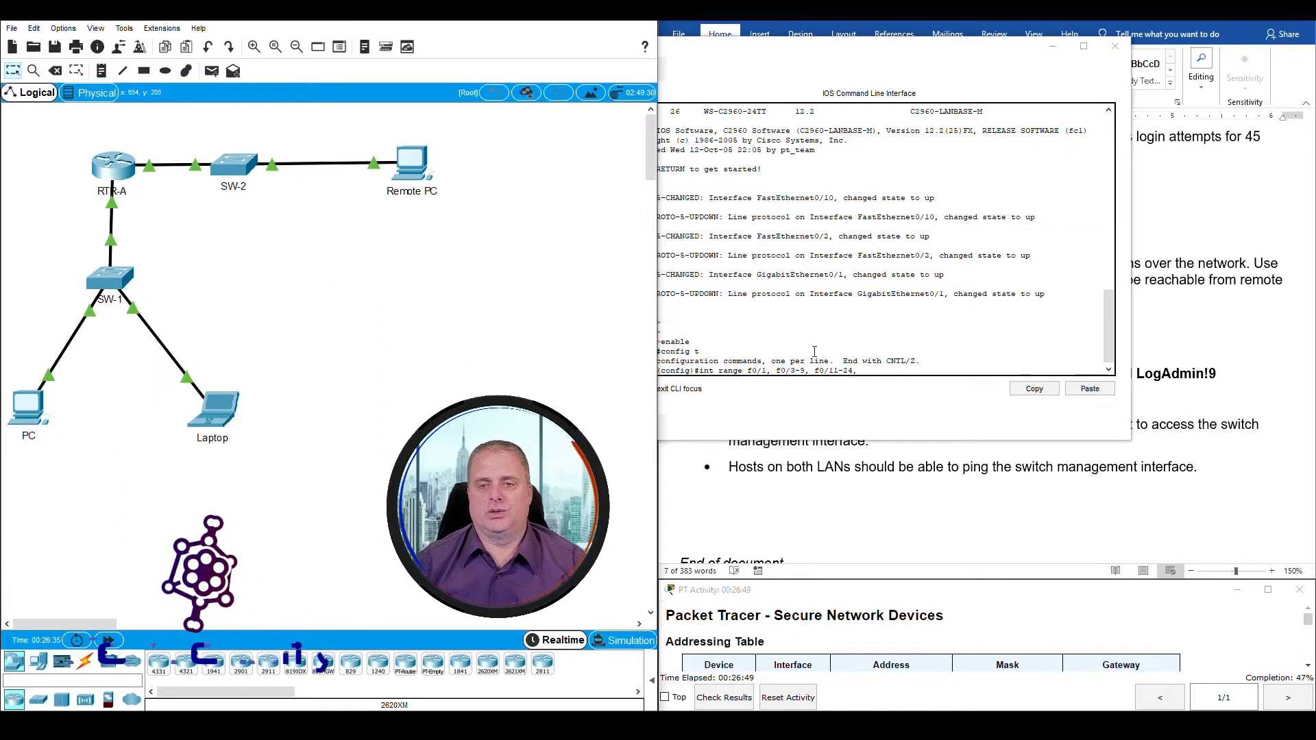
click(889, 370)
text(g0/2)
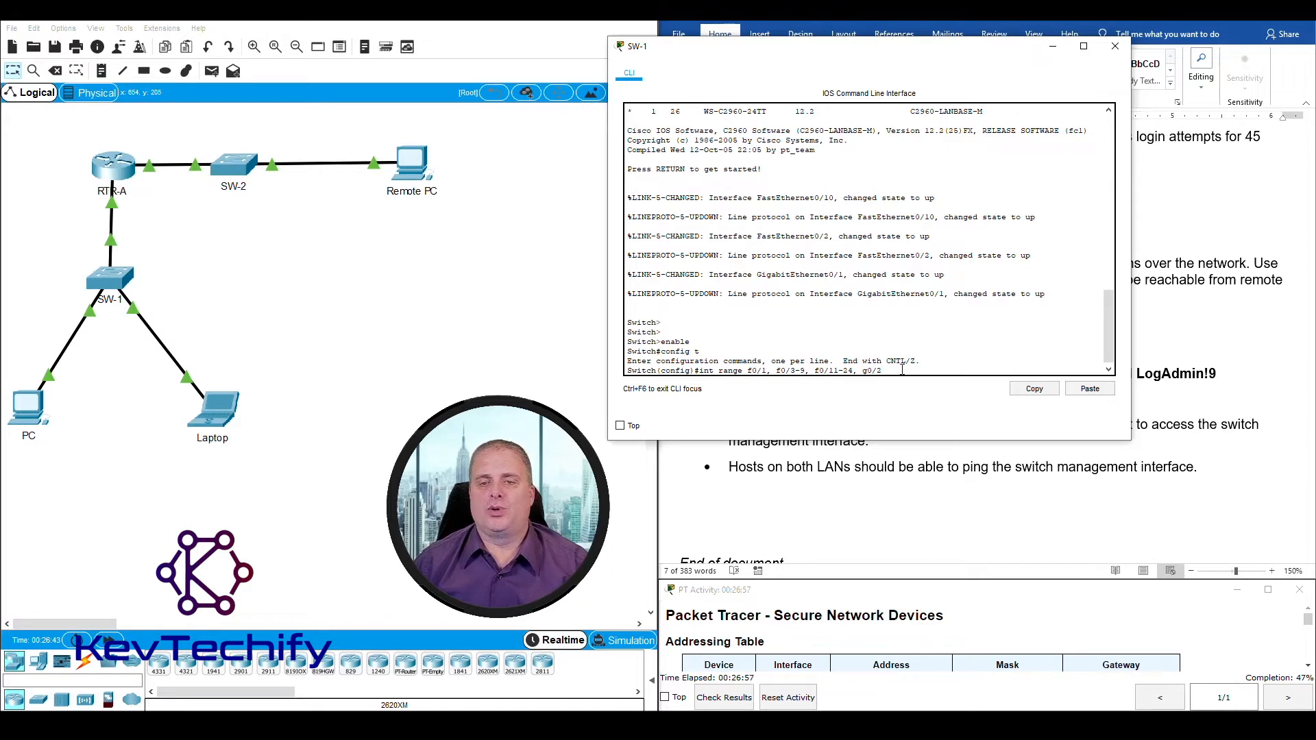
key(Return)
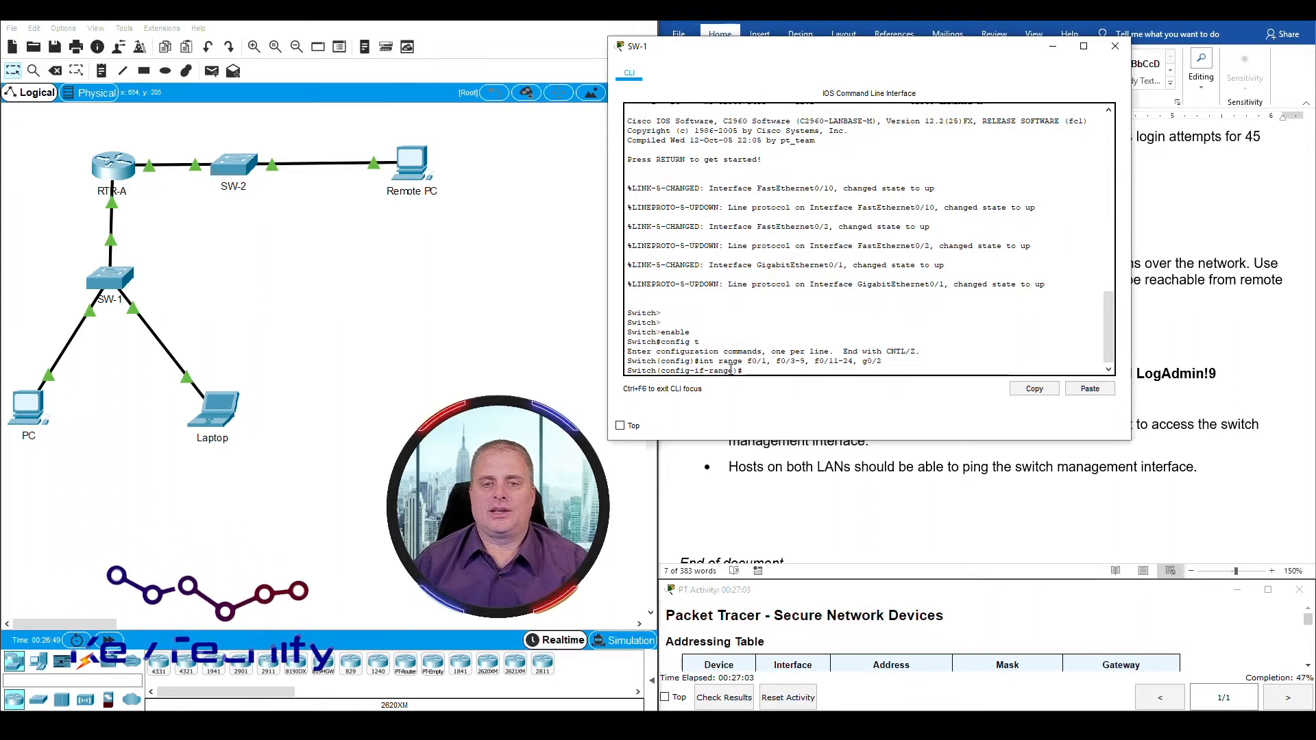
Step: Administratively shut down the selected port range with shutdown and review the interface messages beside the Step 3 requirements
mouse_move(734, 371)
mouse_down()
mouse_move(661, 370)
mouse_move(734, 370)
mouse_up()
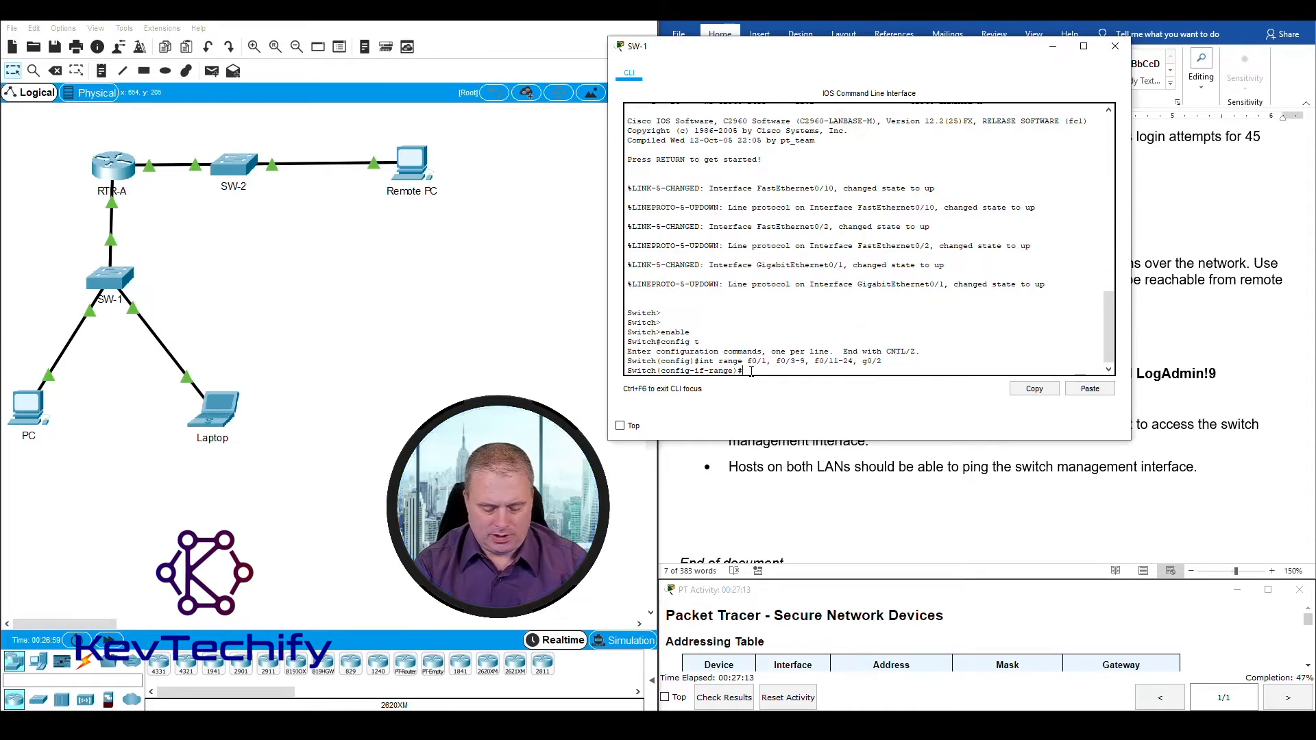
text(shut)
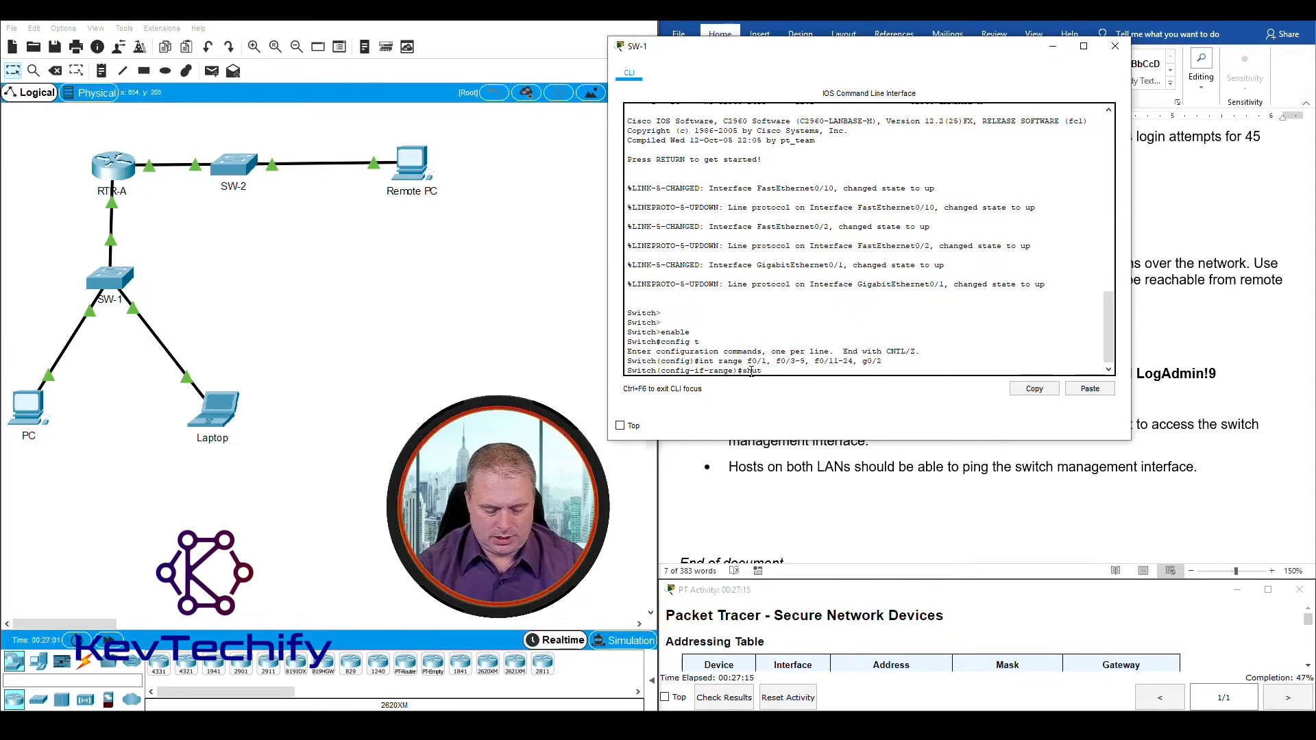
text(down)
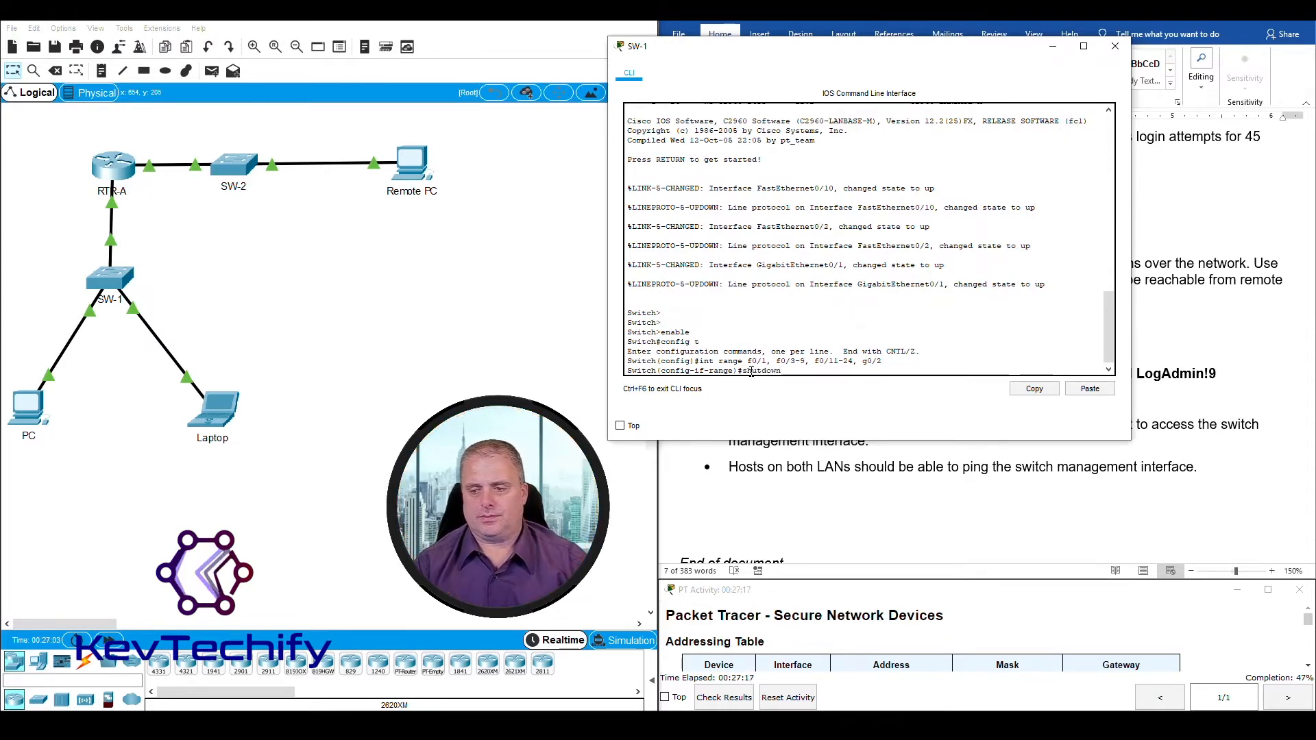
key(Return)
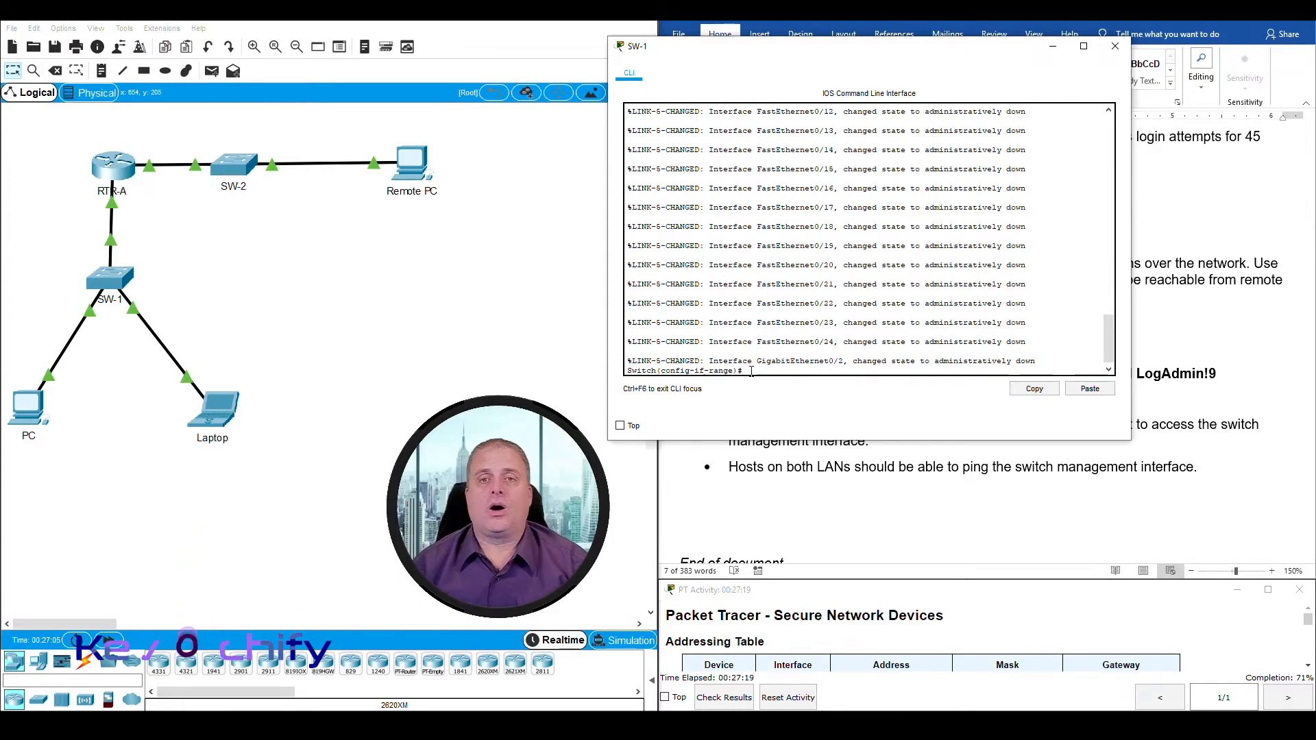
drag(852, 55, 436, 33)
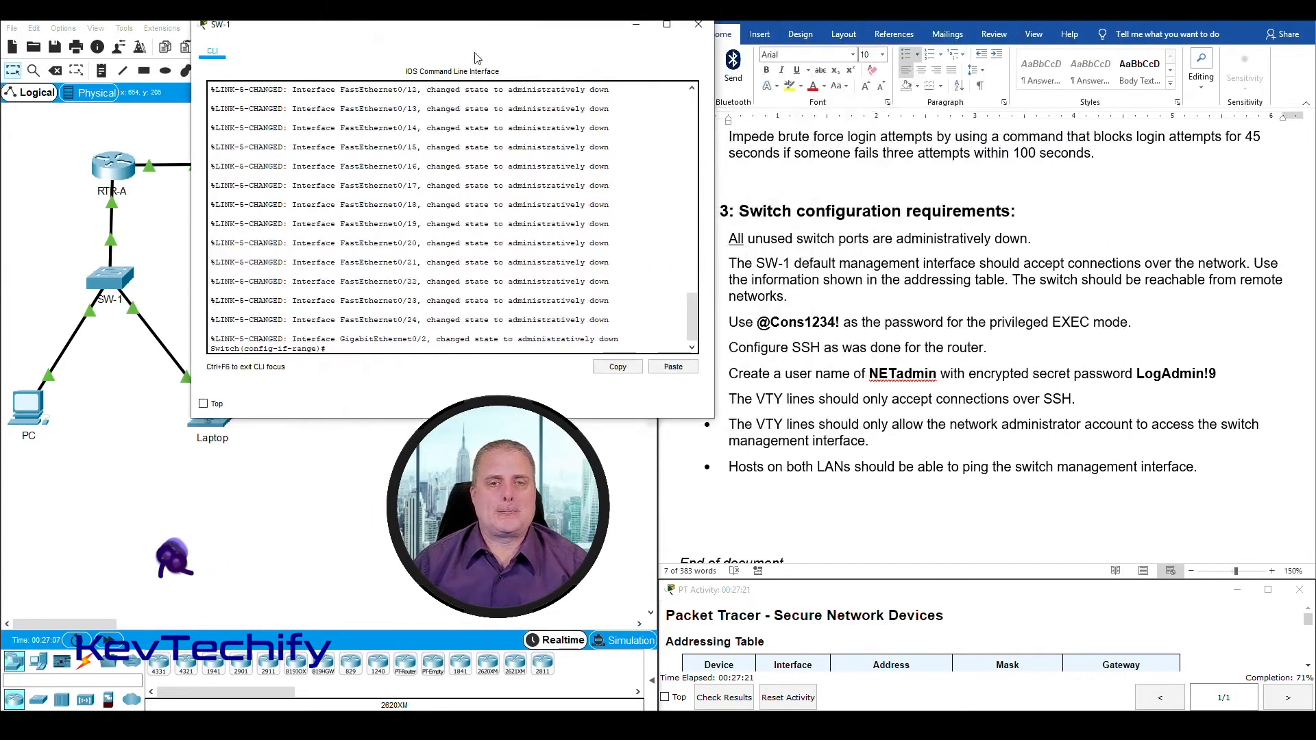
drag(691, 326, 691, 278)
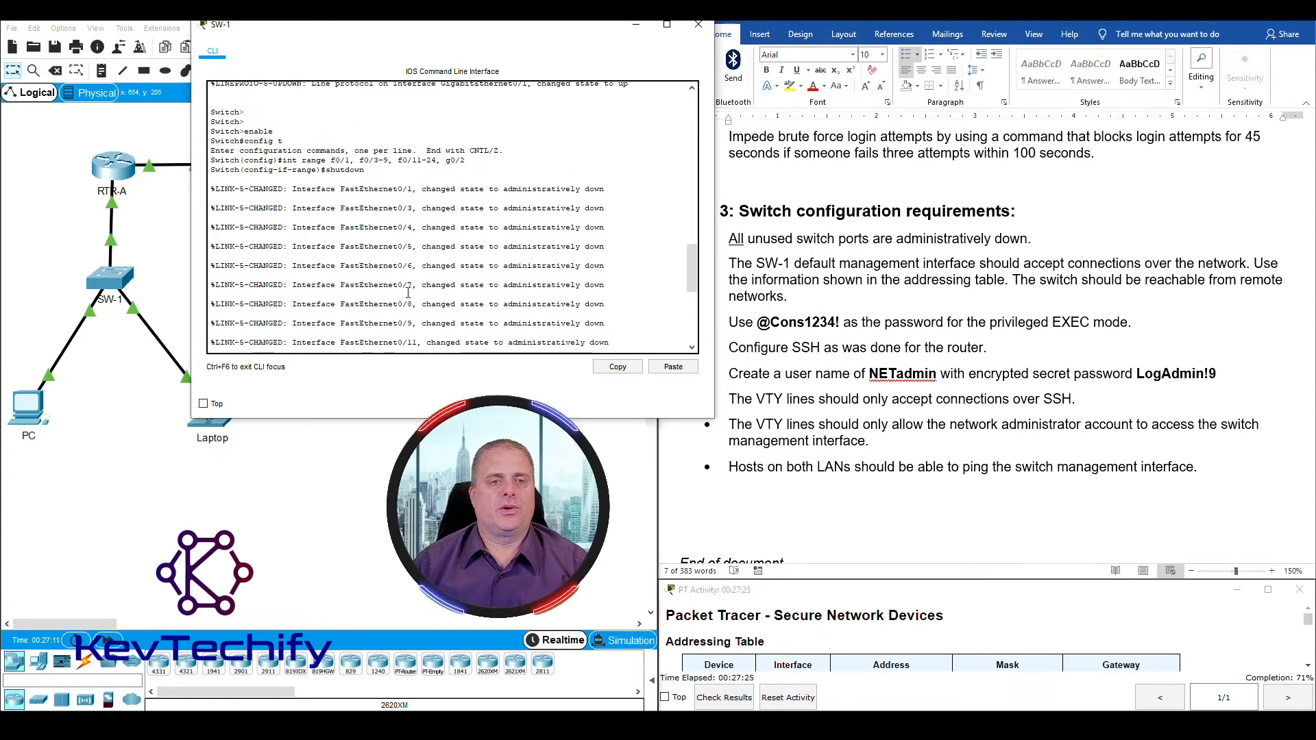
Step: Go through the rest of SW-1's shutdown messages down to GigabitEthernet0/2, highlighting the administratively down status, and return to the command prompt
scroll(408, 293, down, 2)
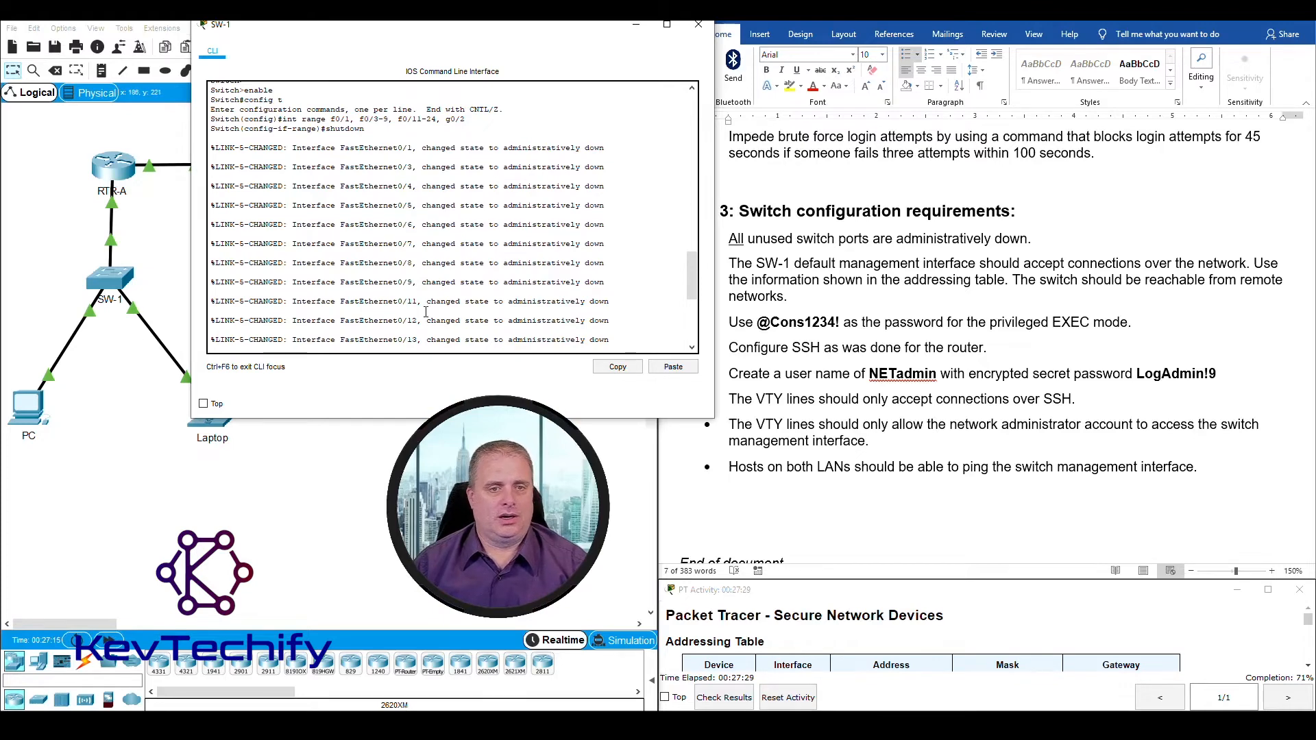
scroll(426, 311, down, 4)
scroll(420, 205, down, 8)
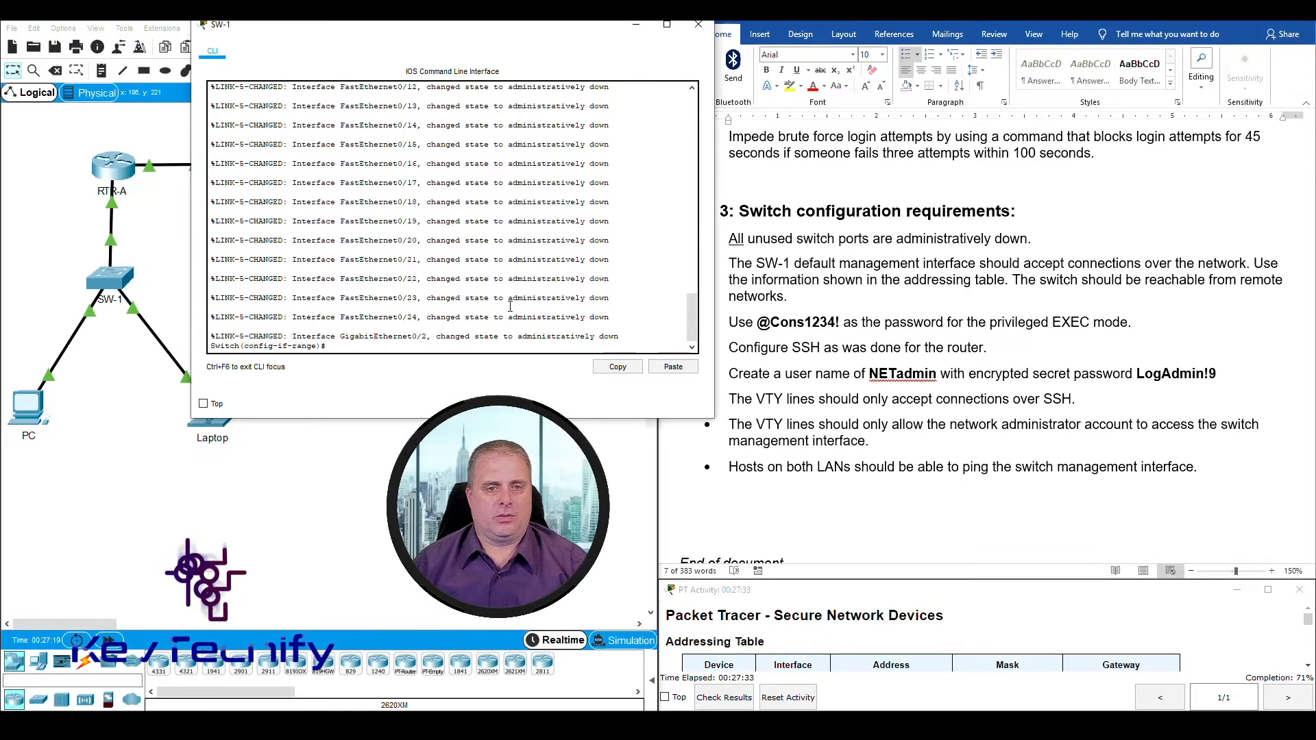
drag(508, 297, 614, 297)
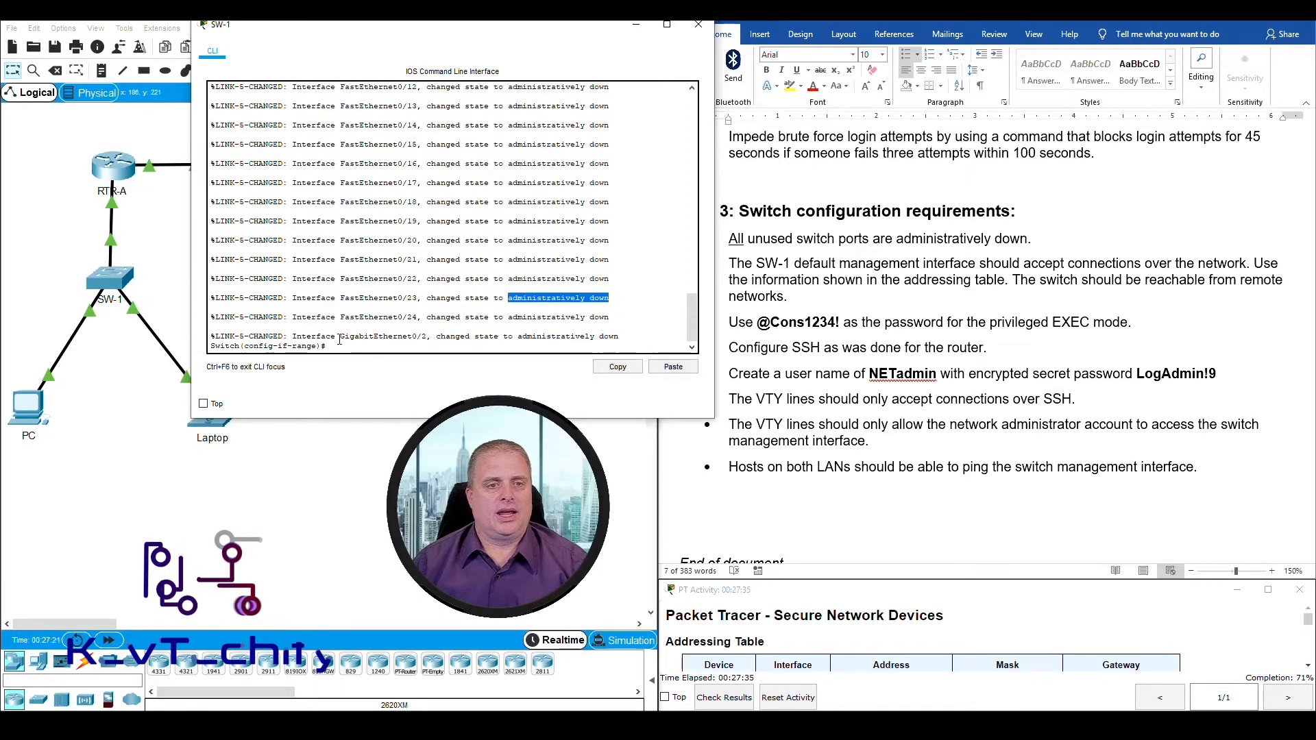
drag(341, 336, 585, 340)
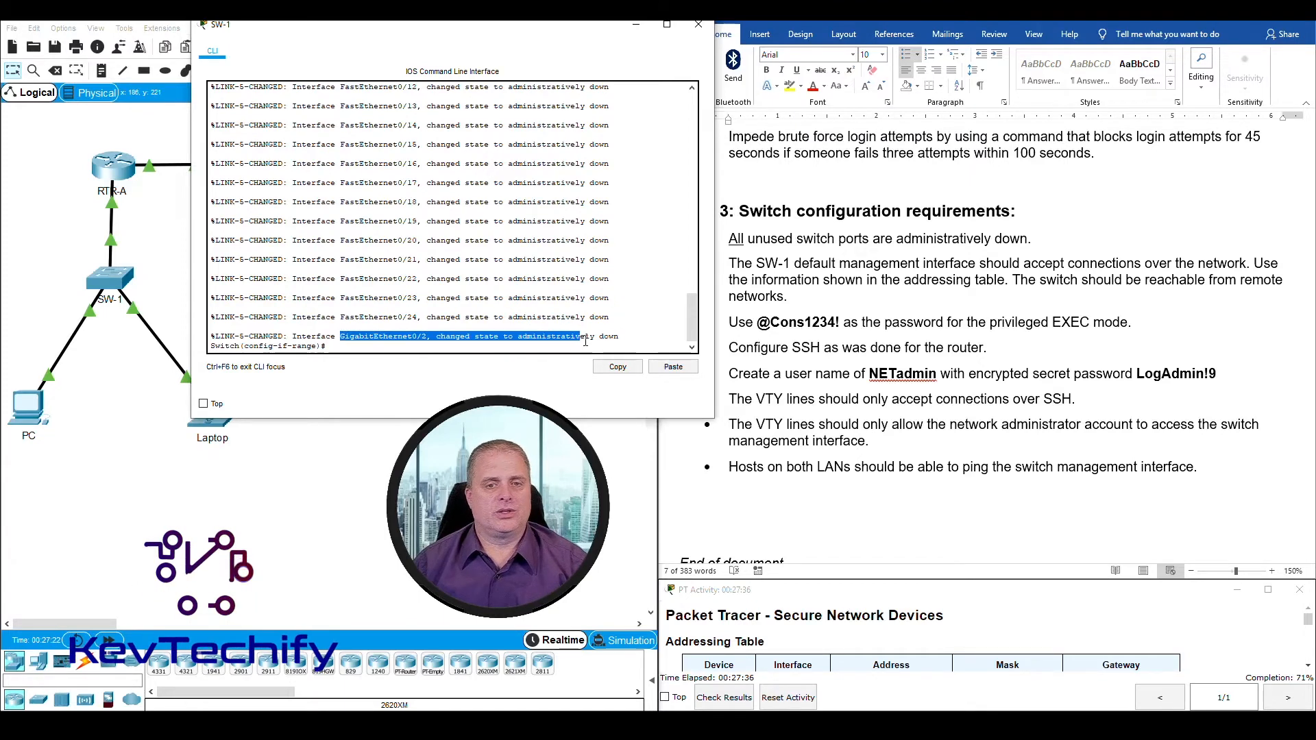
click(359, 346)
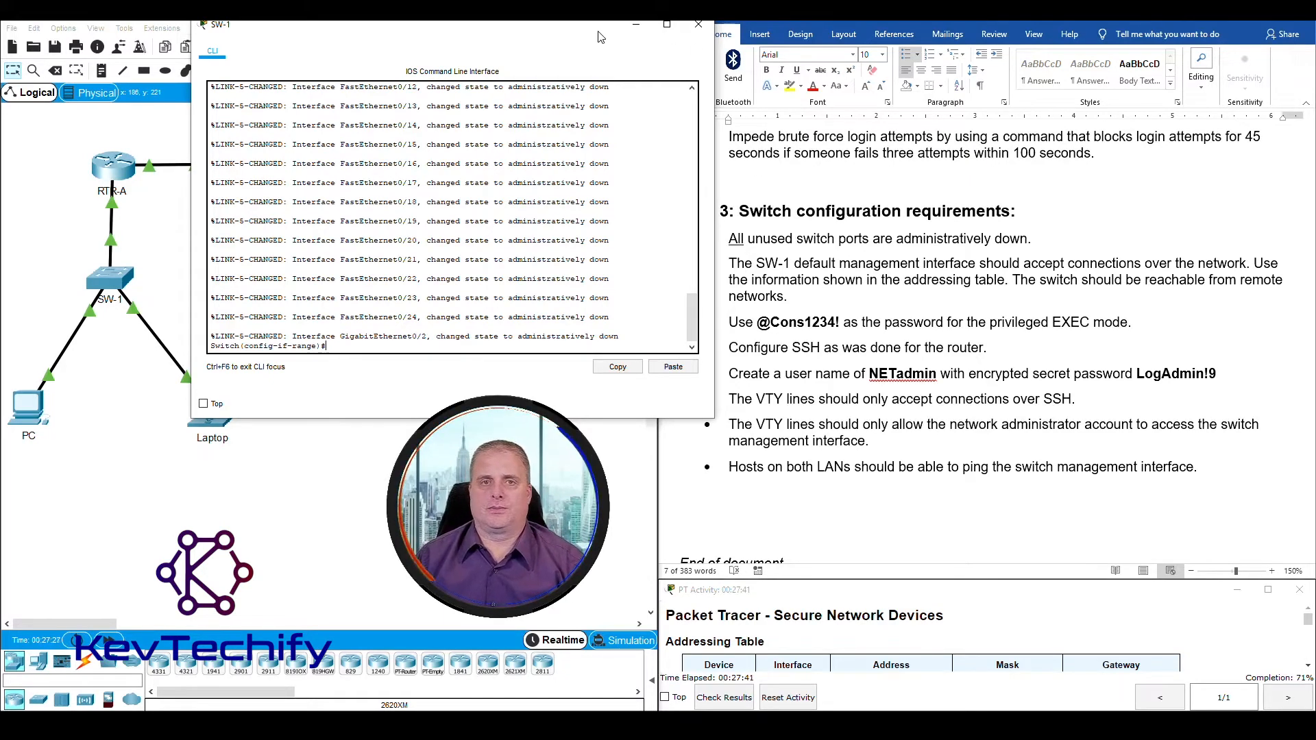
Step: Highlight the Step 3 requirements on unused ports and the SW-1 default management interface, and clear the SW-1 command-line window away from the topology
drag(589, 32, 500, 35)
drag(1028, 239, 728, 239)
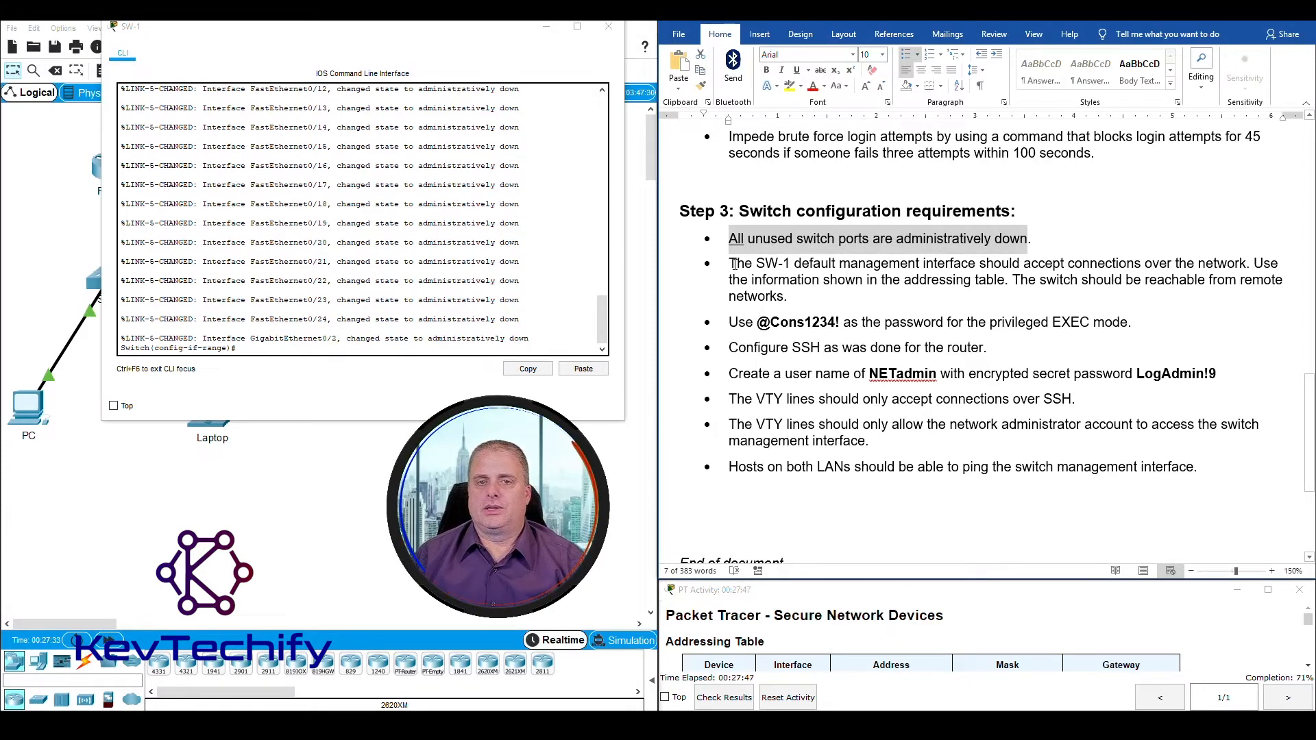
drag(730, 263, 1246, 263)
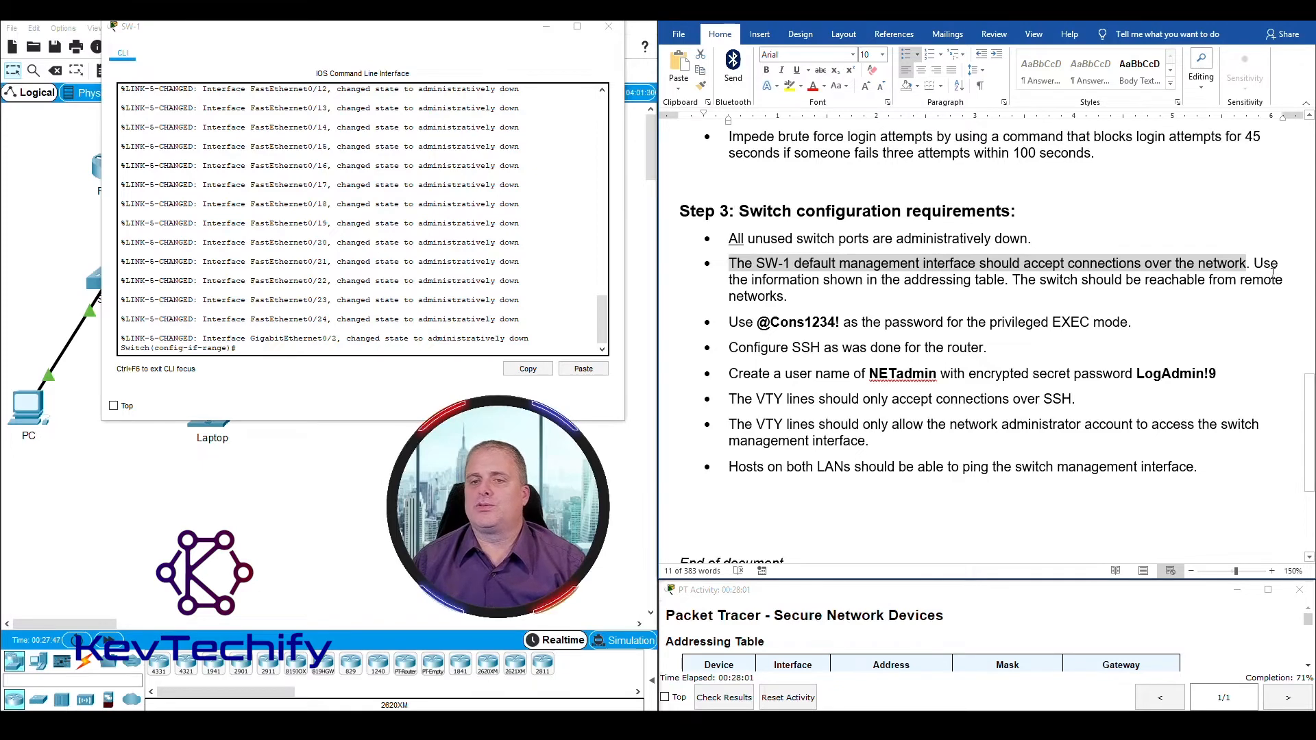
click(546, 28)
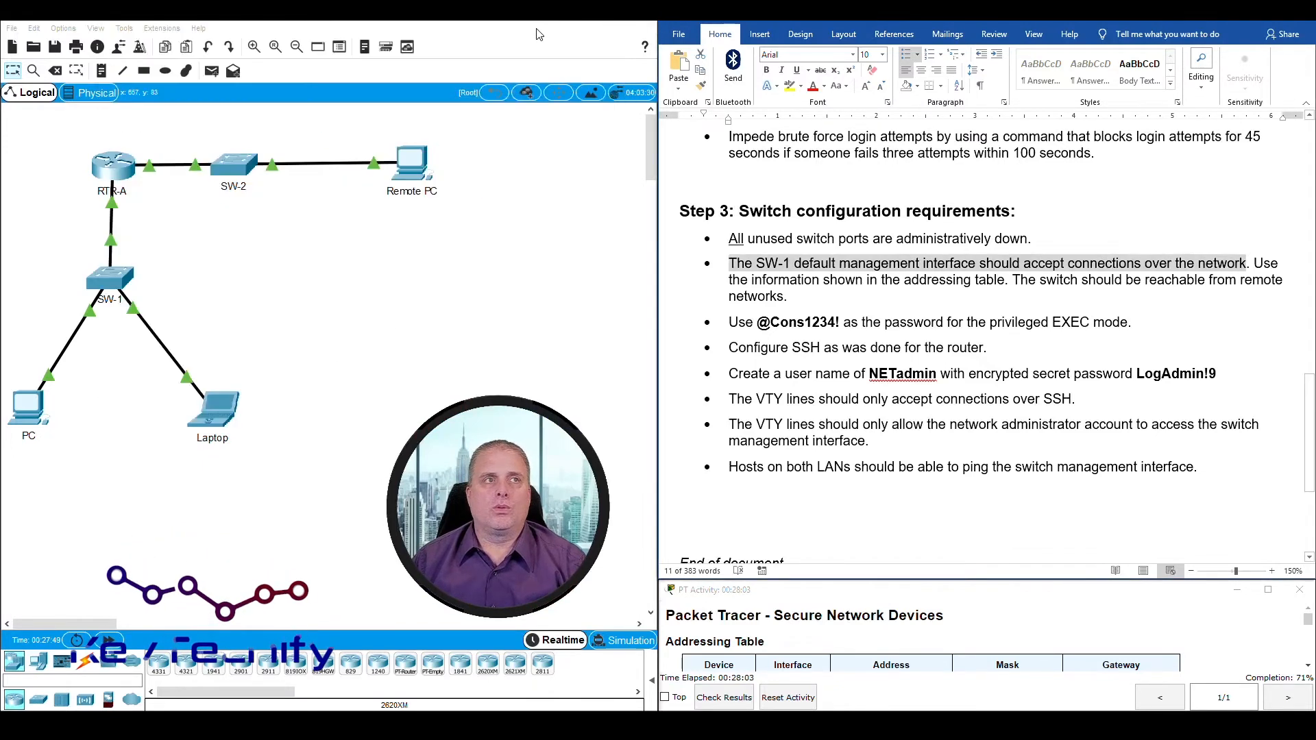
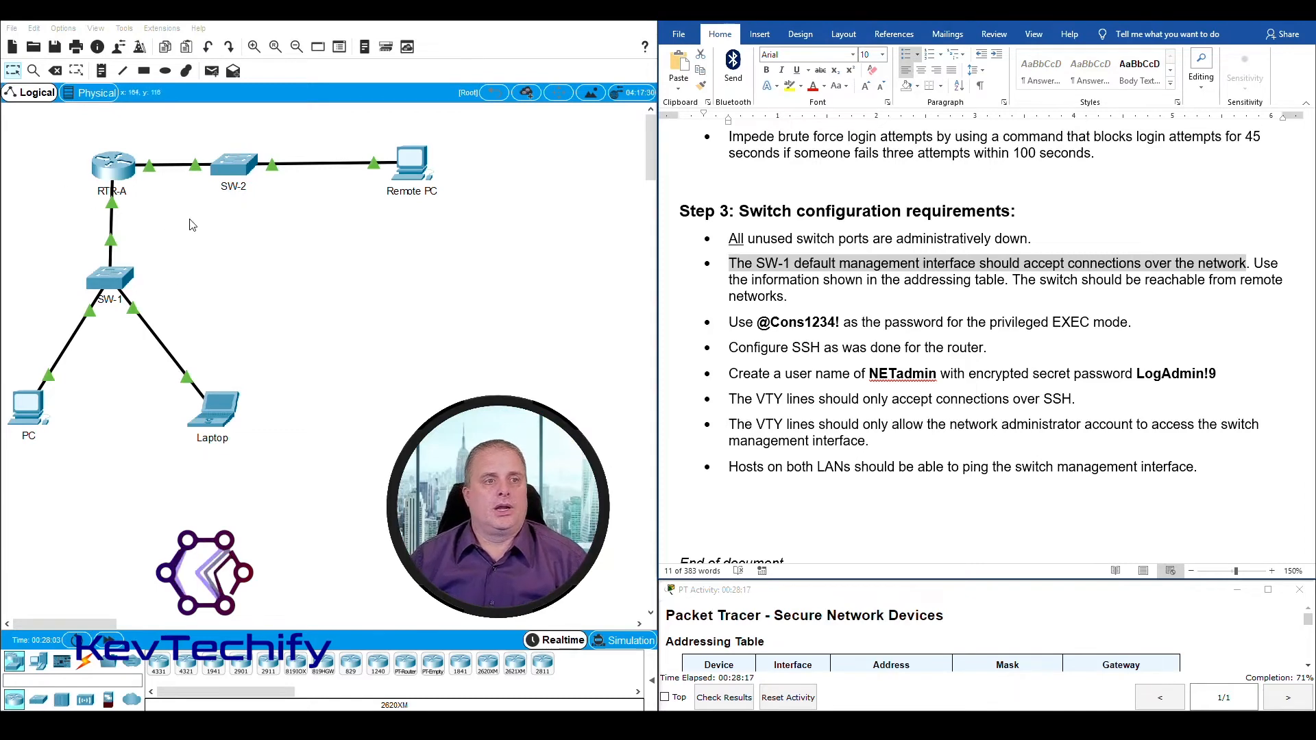
Step: Open SW-1's command line, exit the interface range configuration, and enter configuration mode for interface vlan1
click(122, 277)
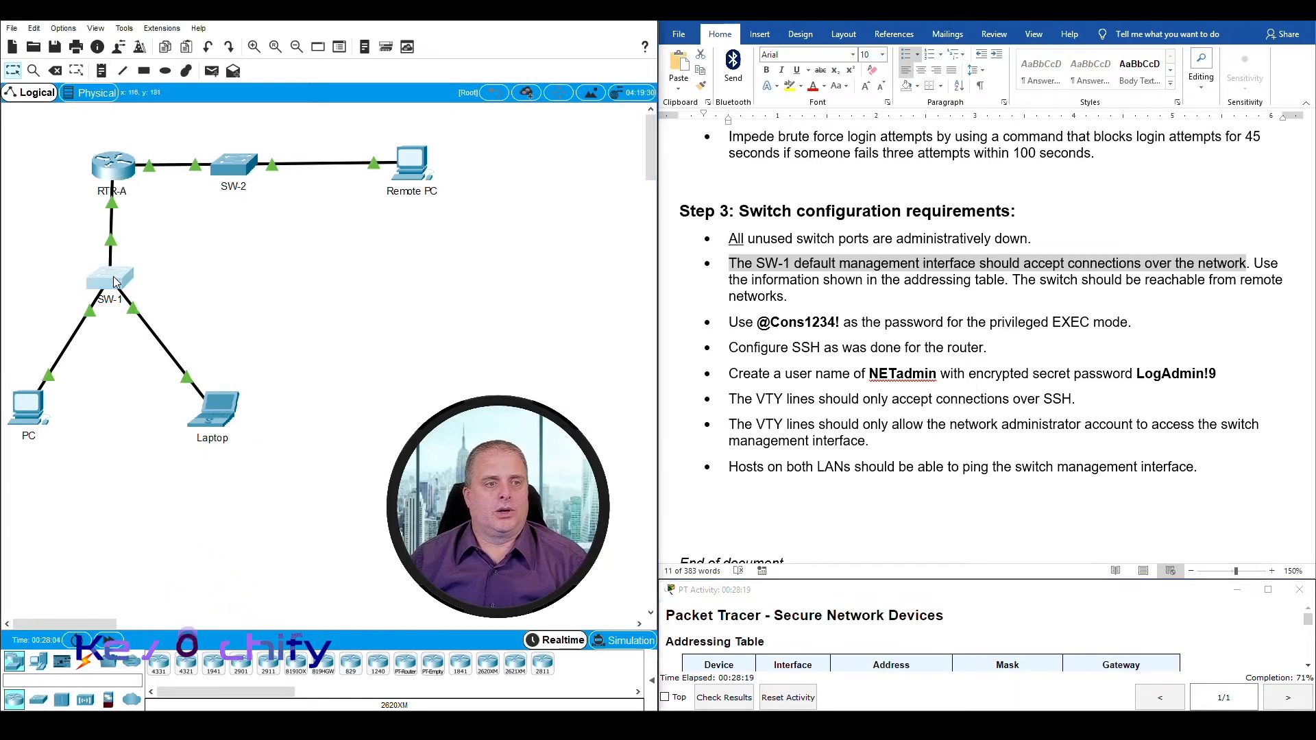
drag(384, 36, 397, 36)
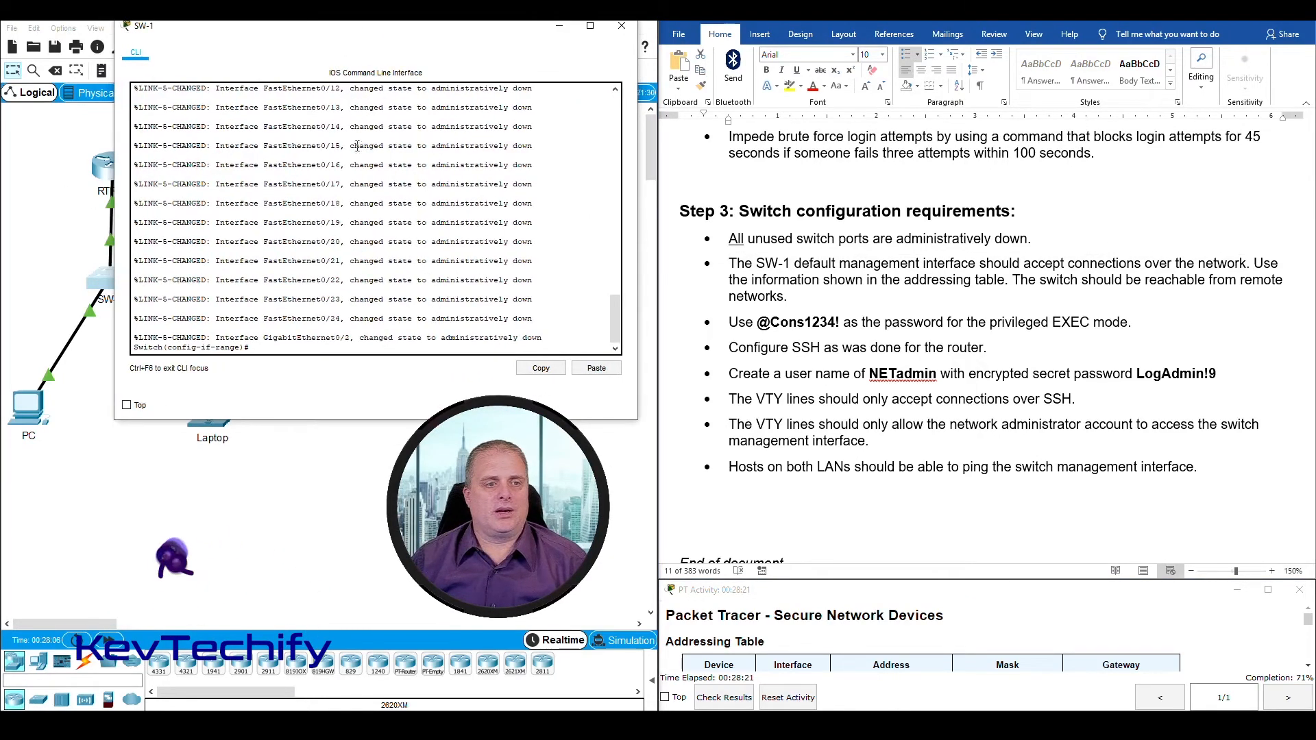
key(Return)
key(Return)
key(Return)
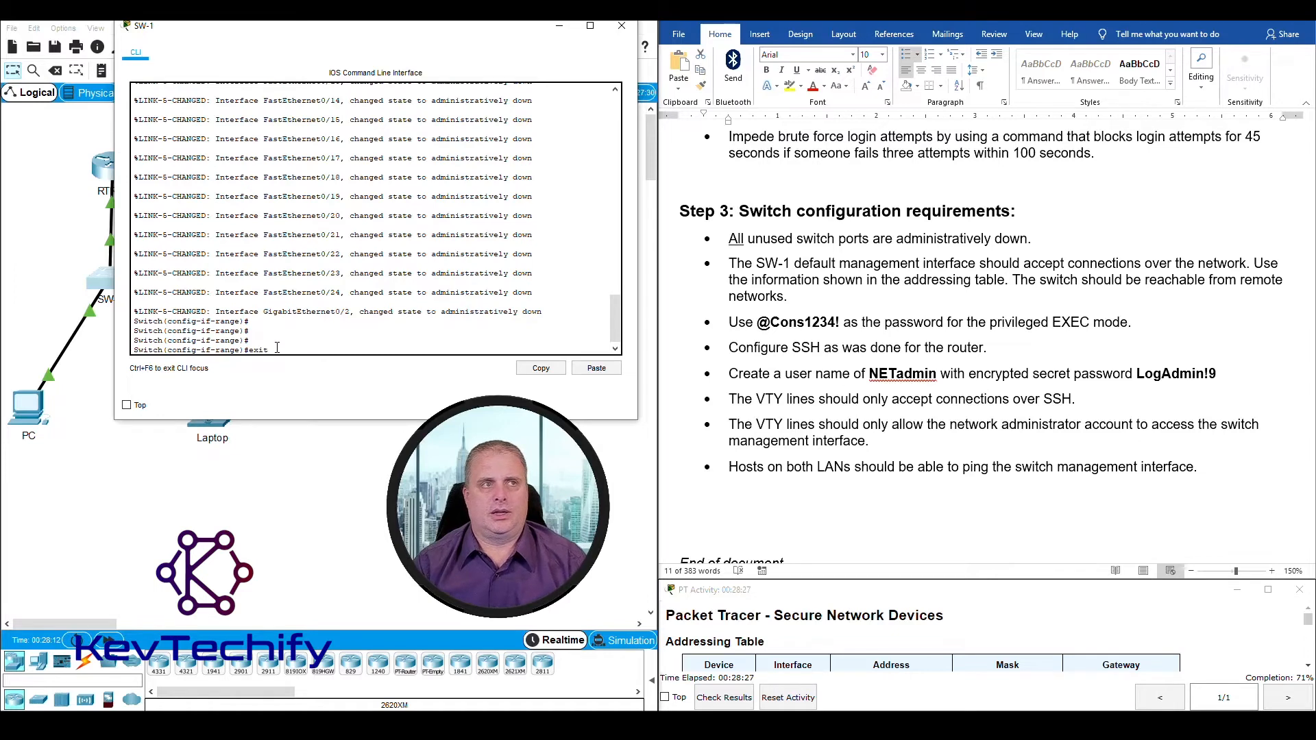
key(Return)
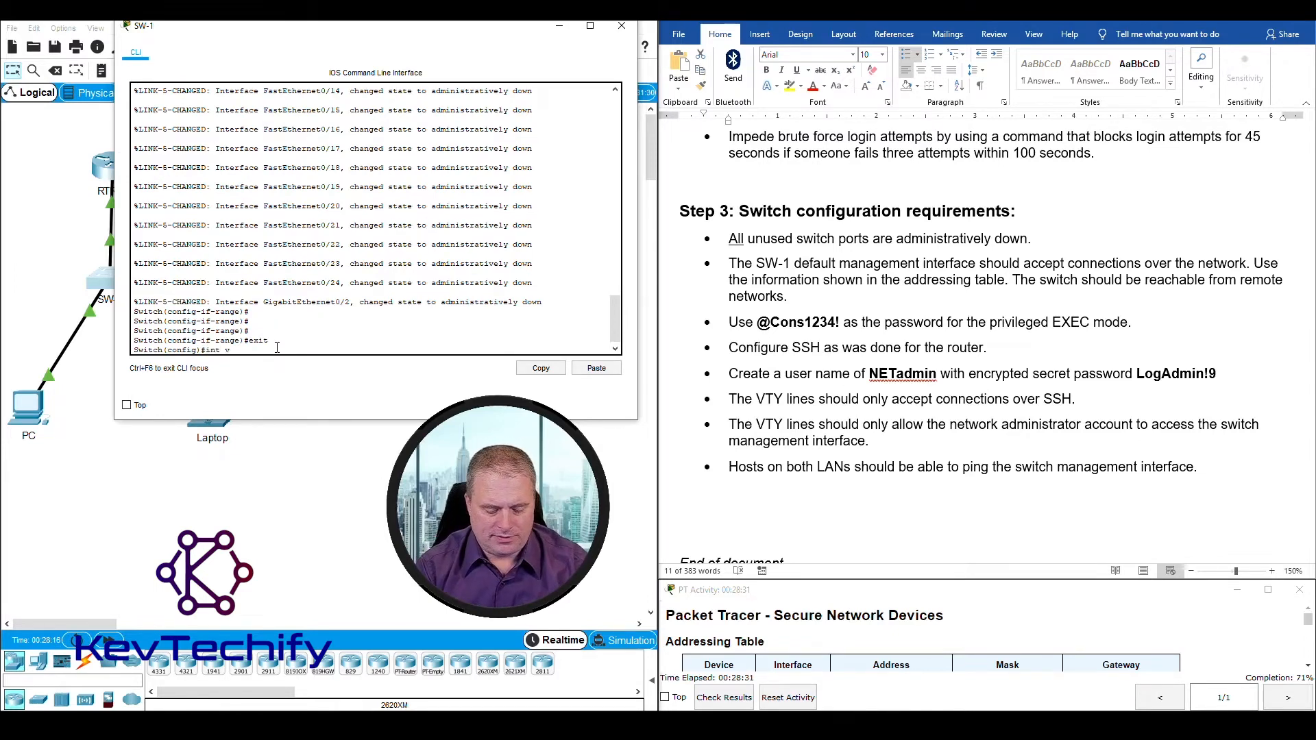
text(int vlan1)
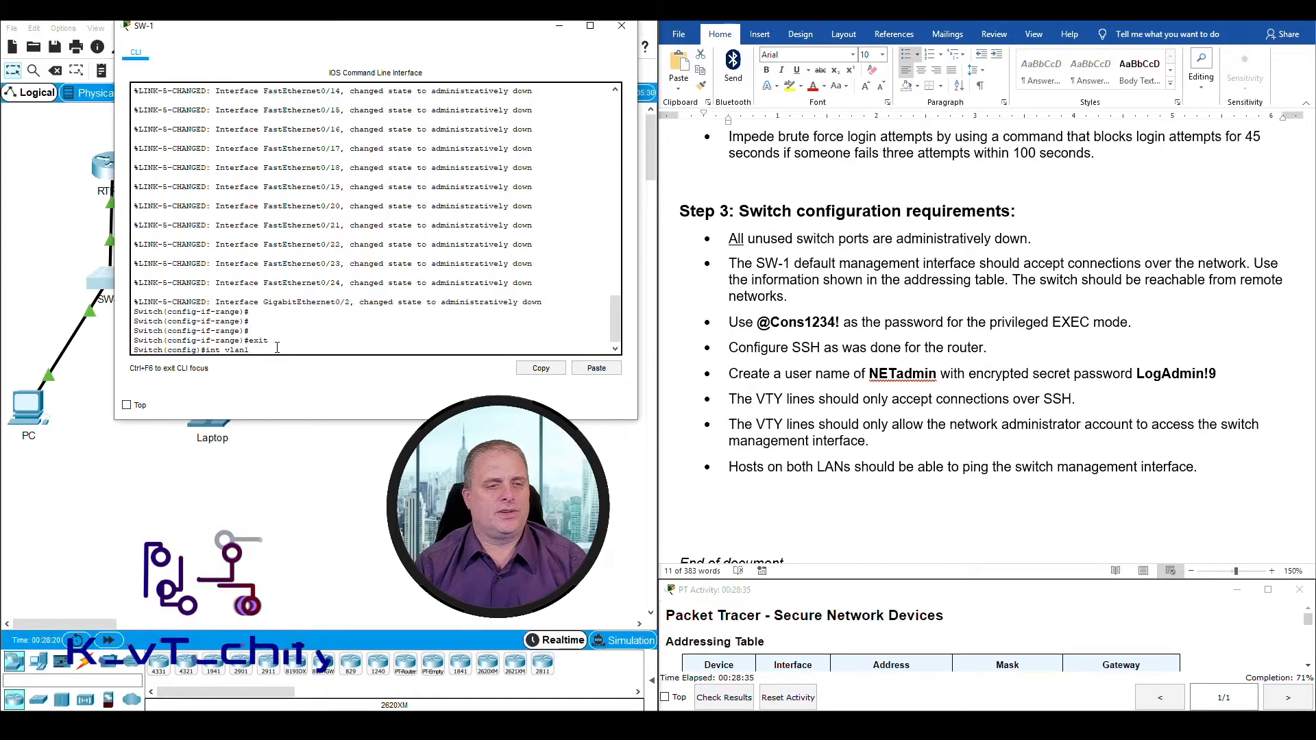
key(Return)
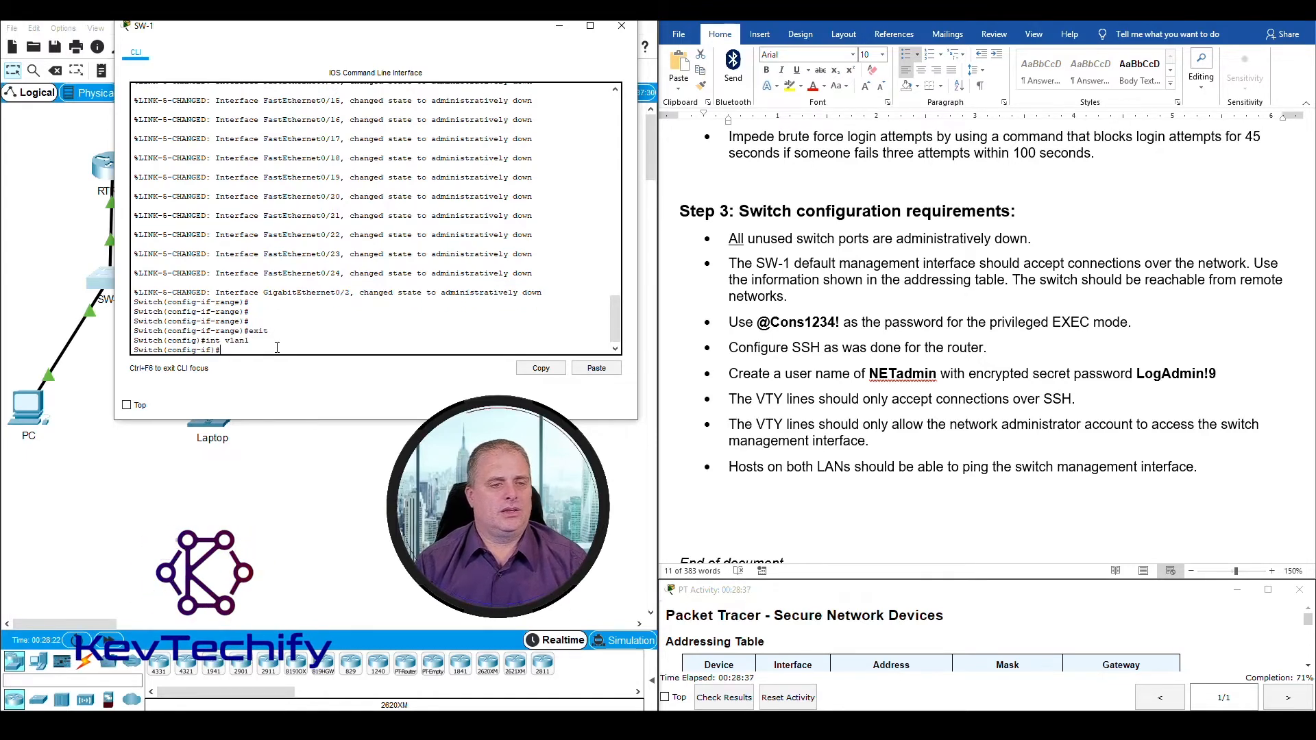
drag(201, 351, 207, 350)
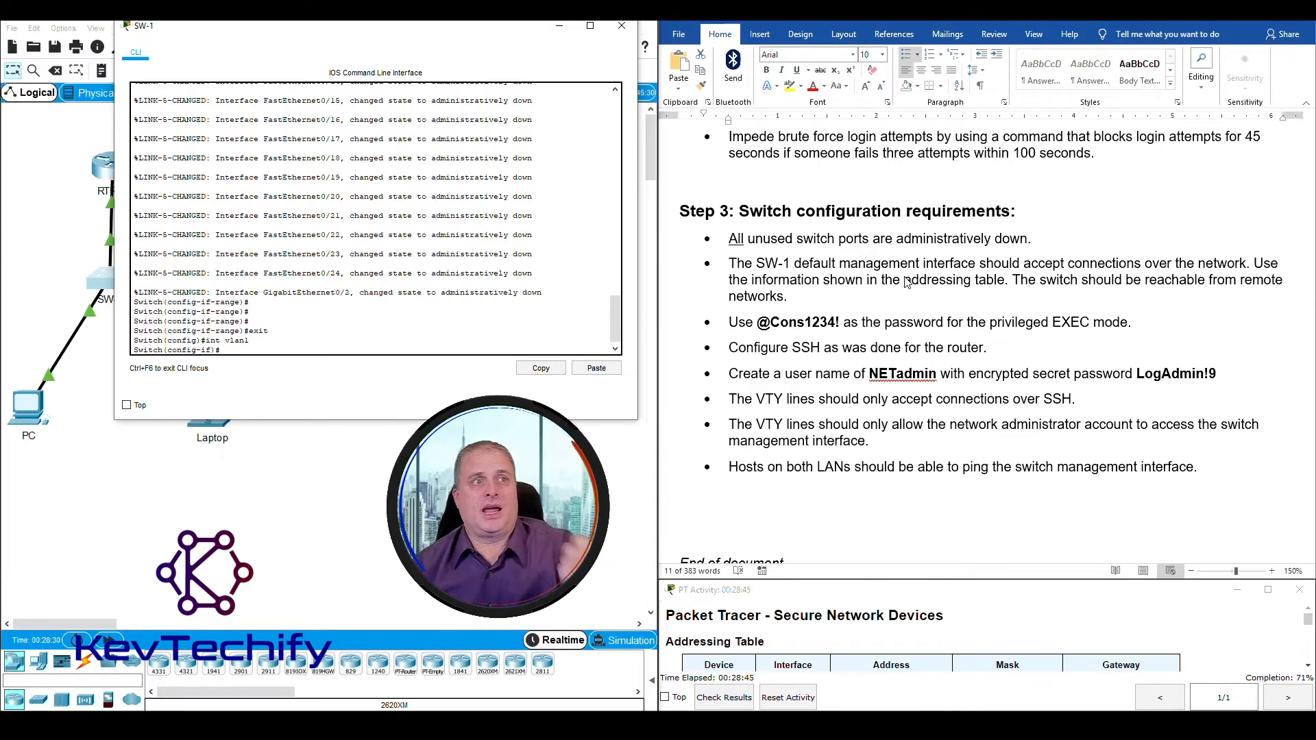
Step: Look up SW-1's SVI row in the addressing table, highlight its address, and return to the switch's command line
scroll(907, 282, up, 5)
scroll(906, 282, up, 15)
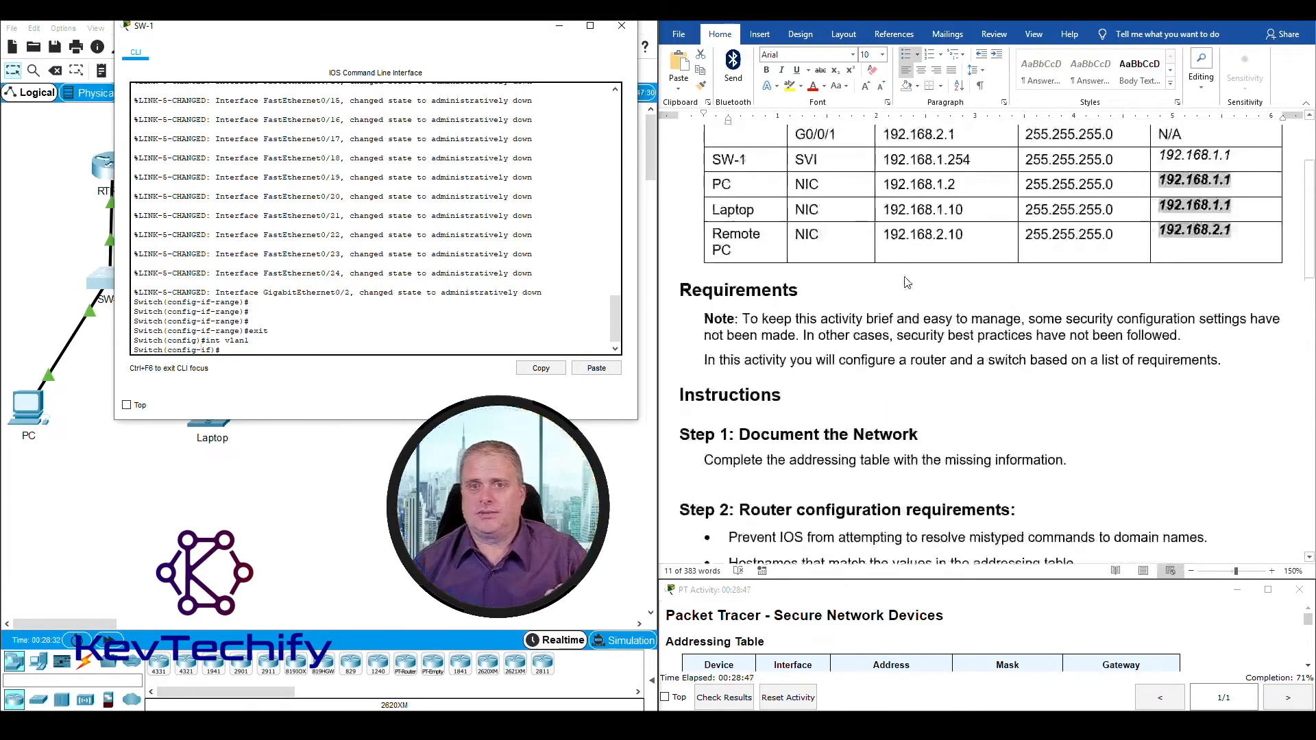
click(714, 308)
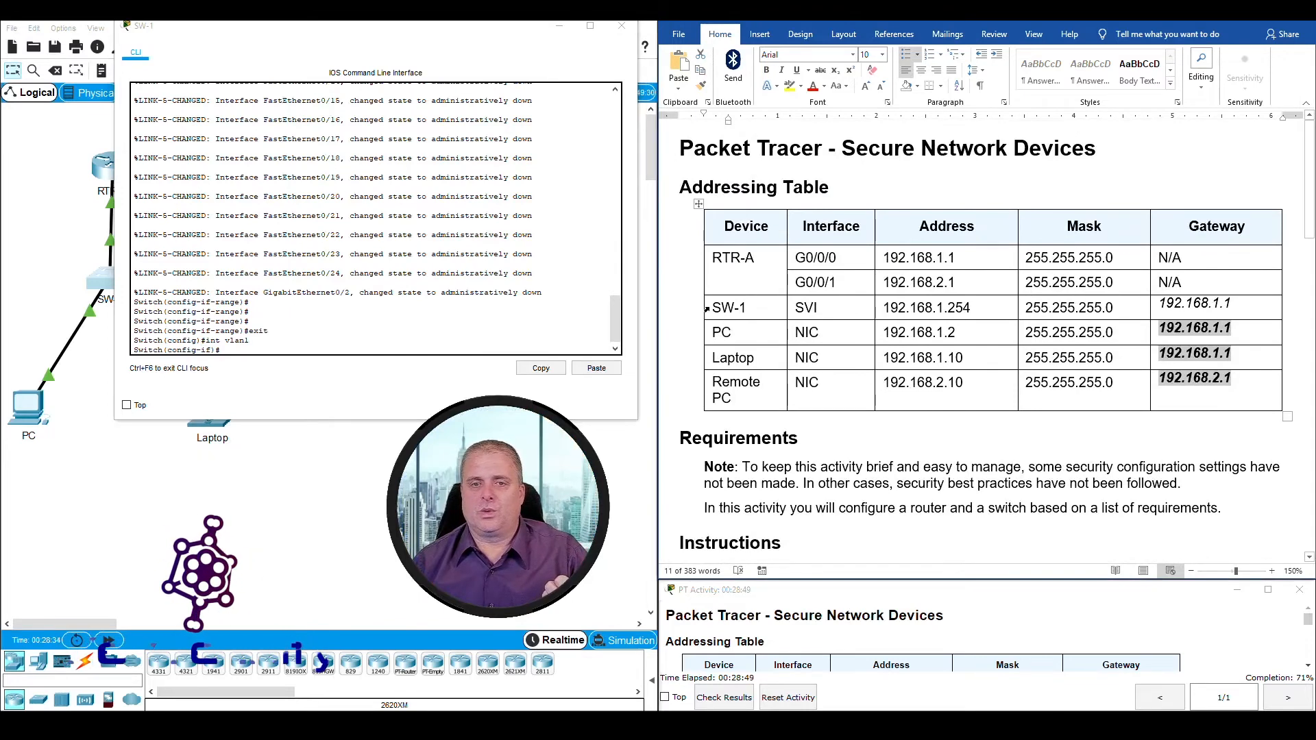
drag(712, 308, 963, 312)
click(963, 311)
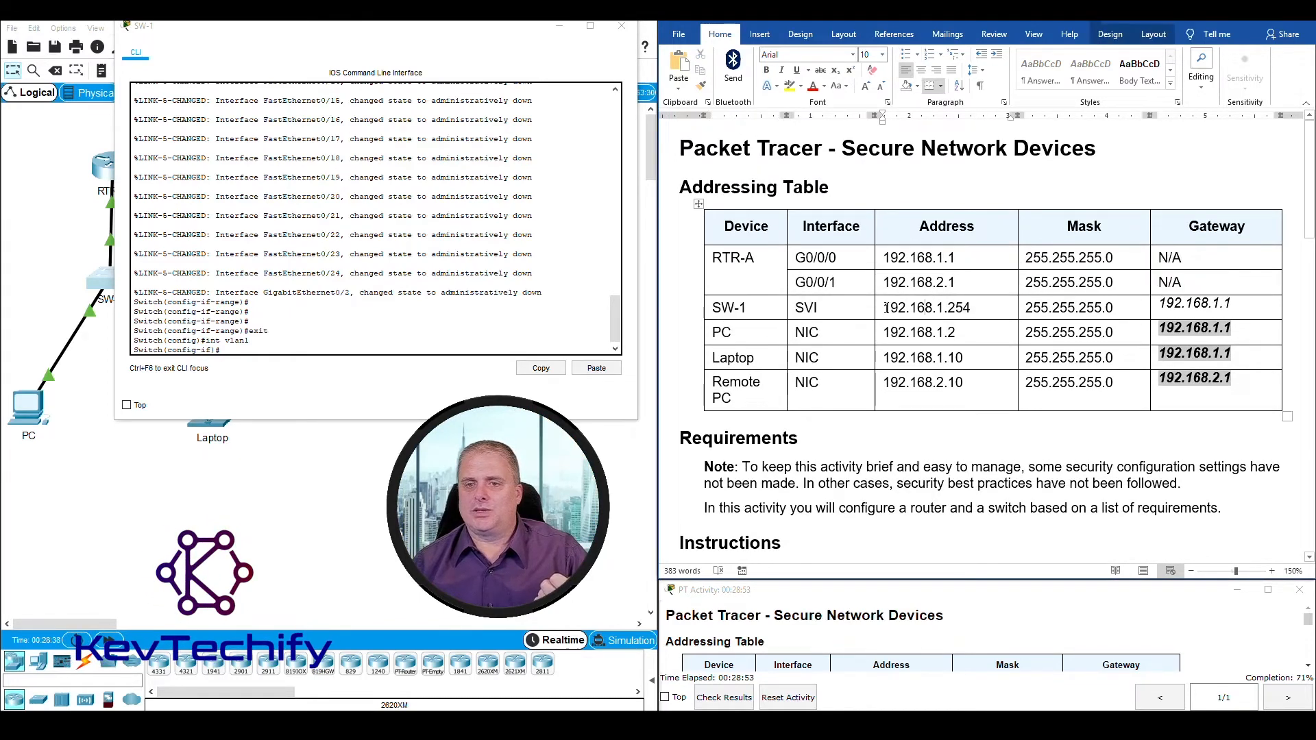
drag(883, 308, 960, 308)
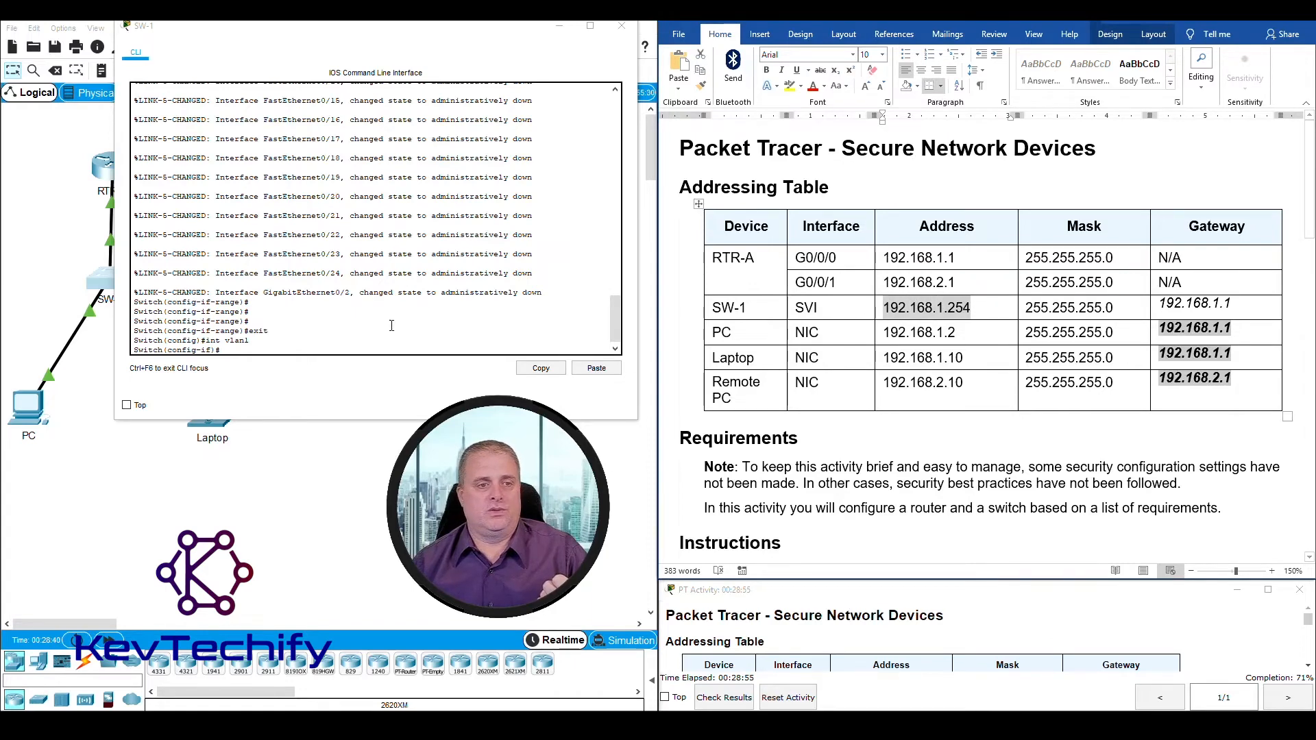
click(273, 348)
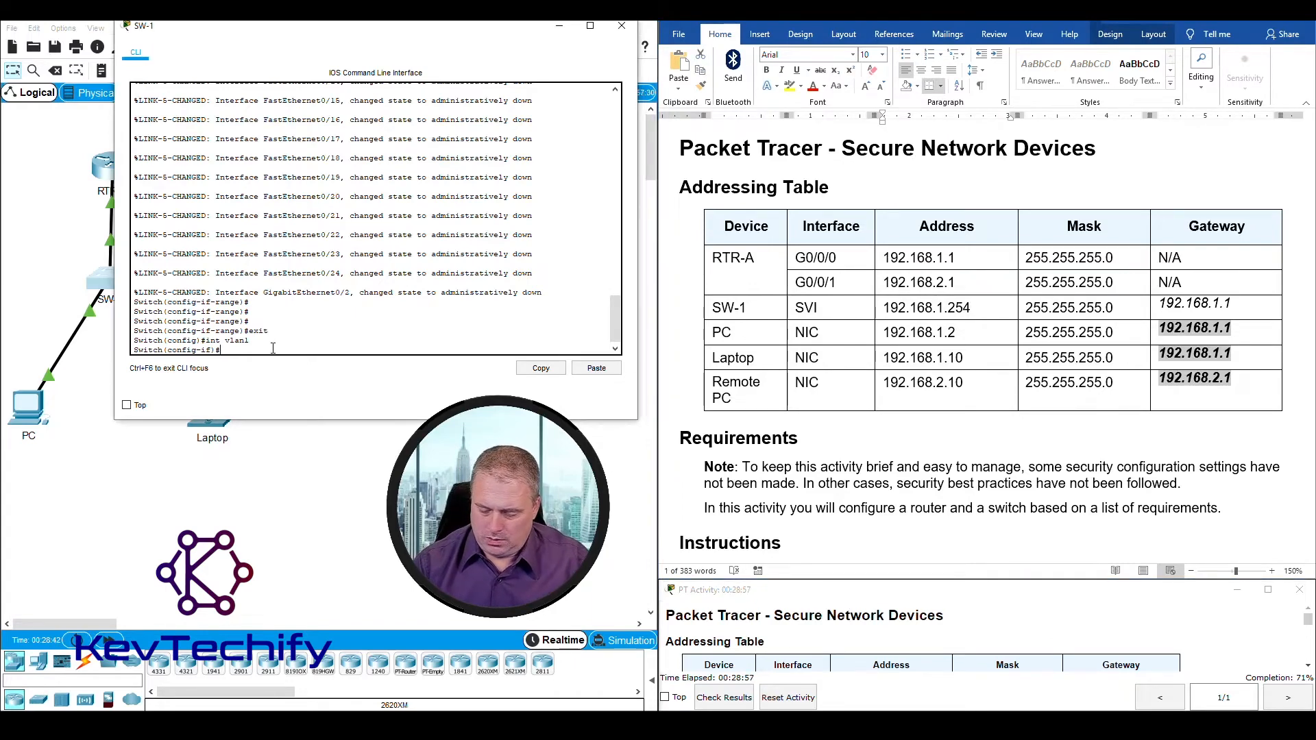
Step: Assign IP address 192.168.1.254 with mask 255.255.255.0 to SW-1's VLAN 1 interface, correcting the command to start with ip address
text(192.168.1.)
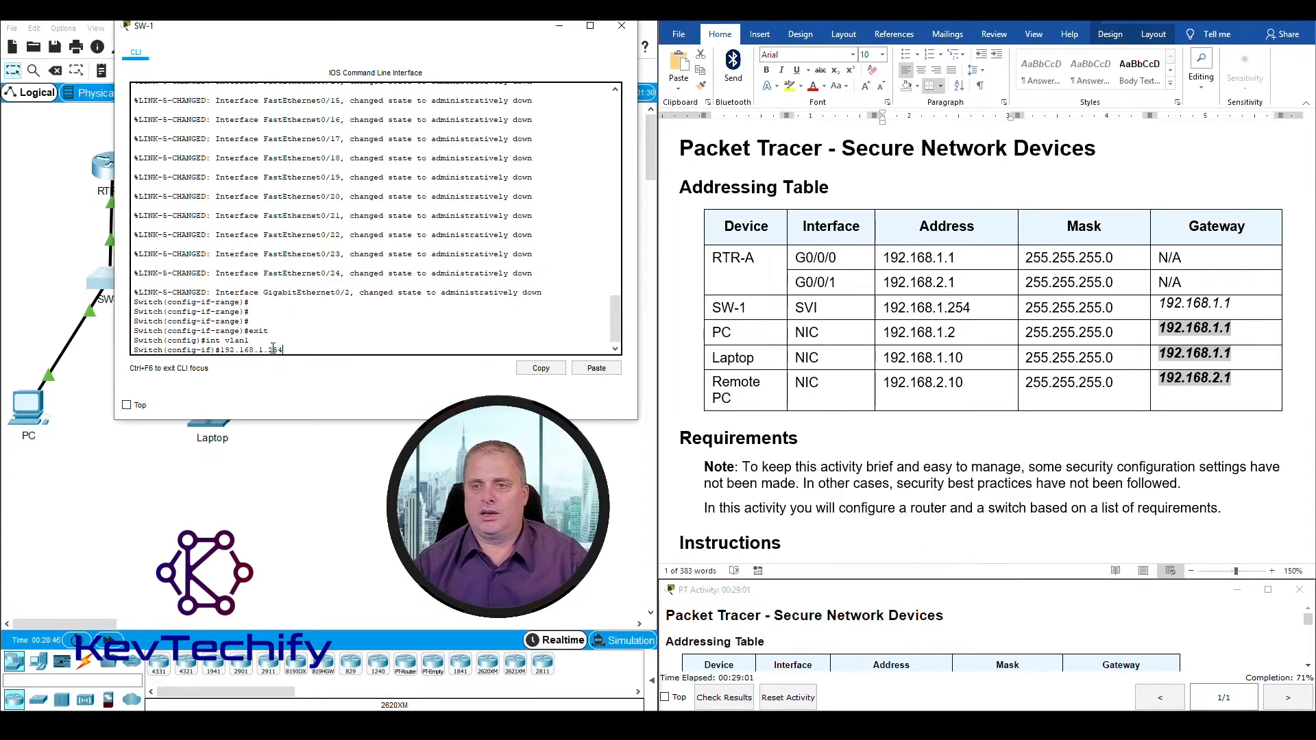
text(254)
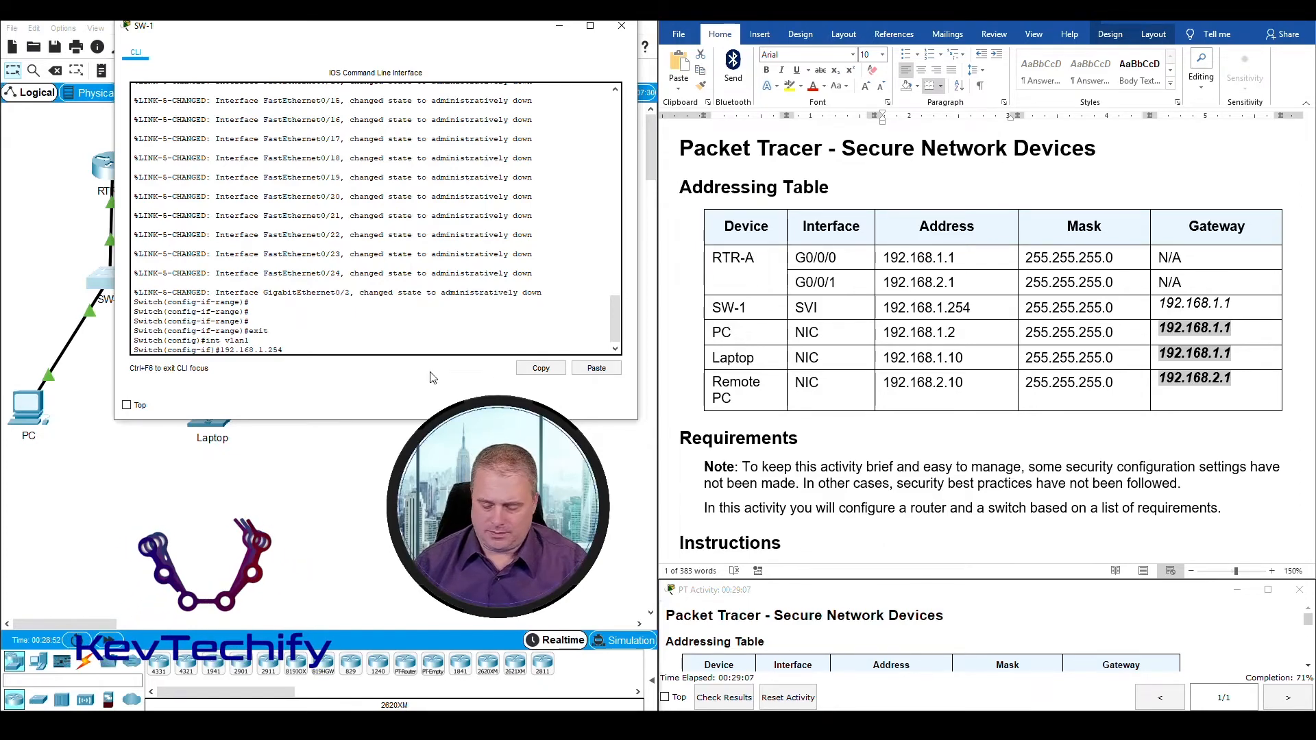
text(255.255.)
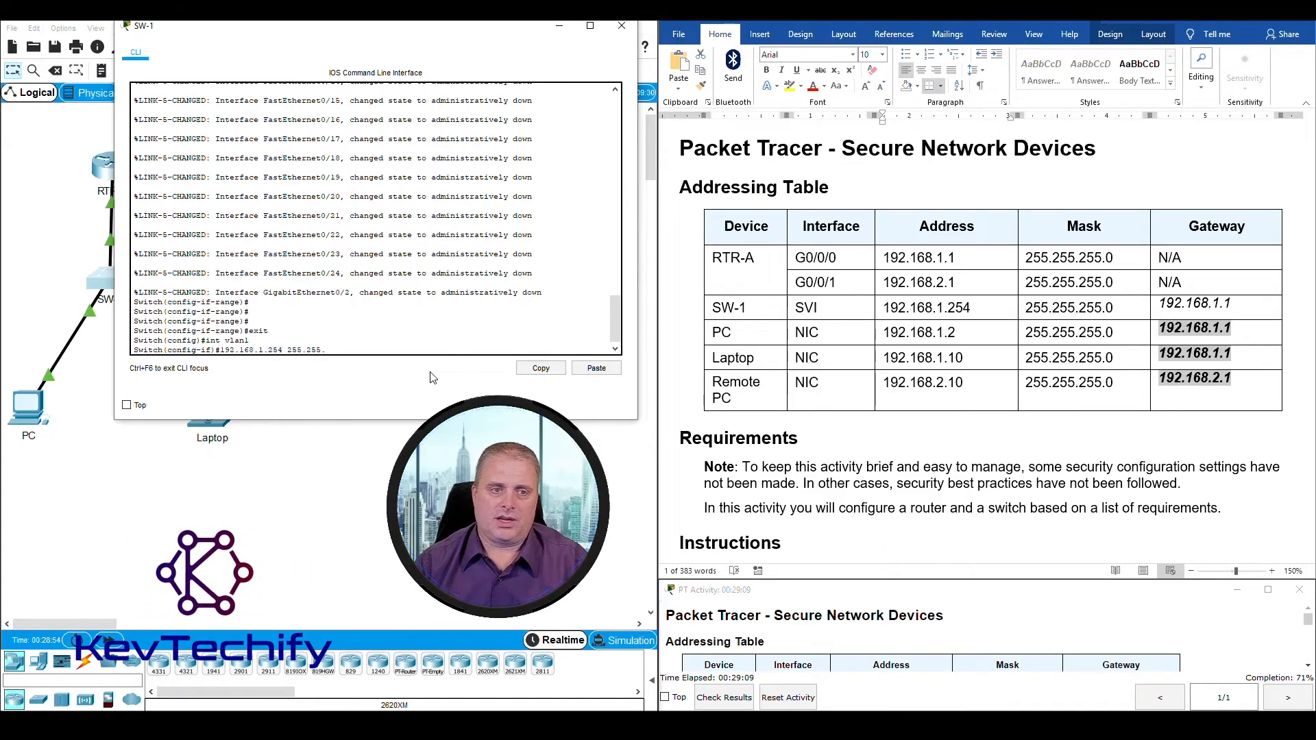
text(255.0)
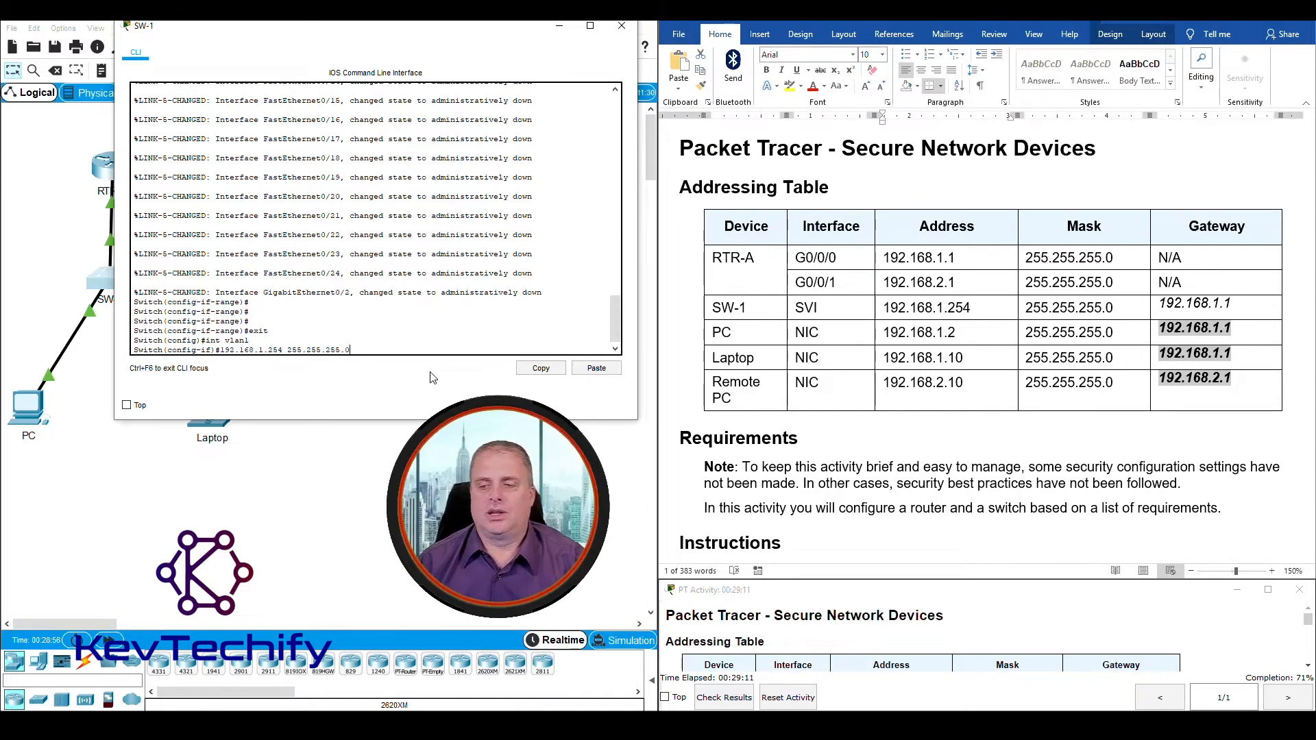
key(Return)
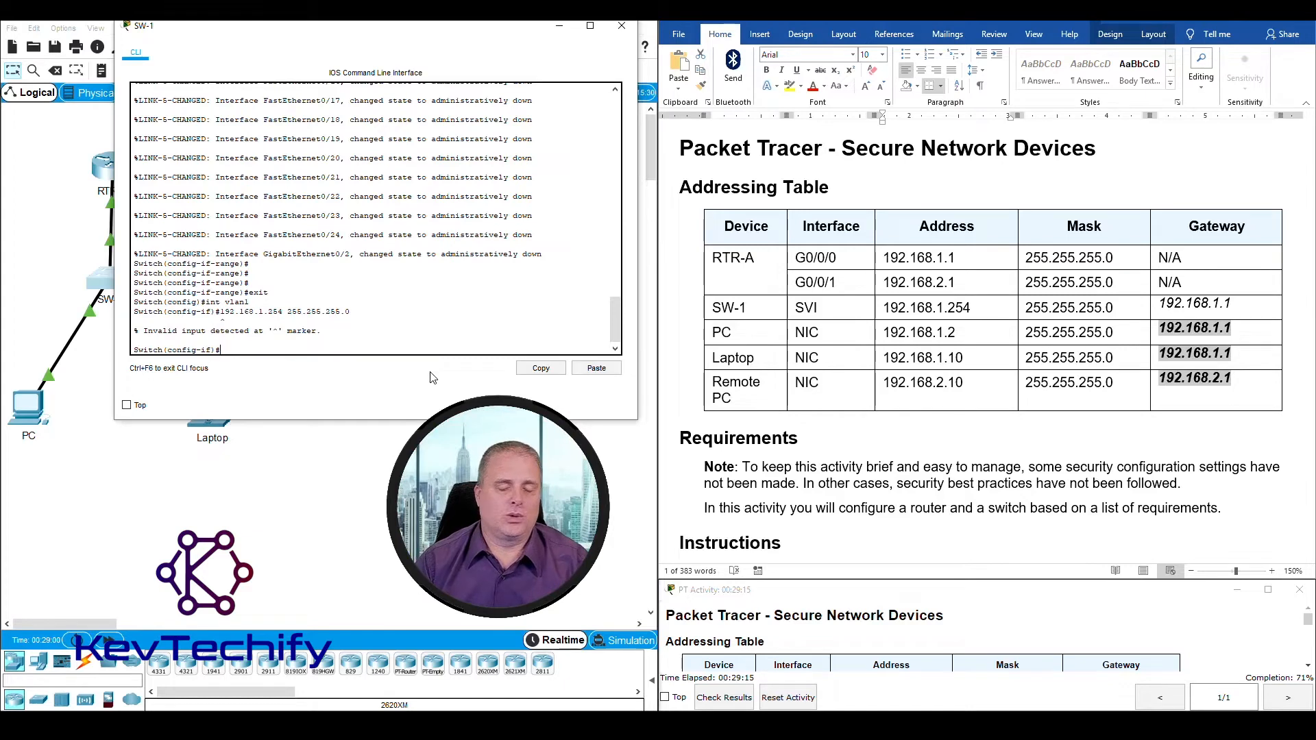
key(Up)
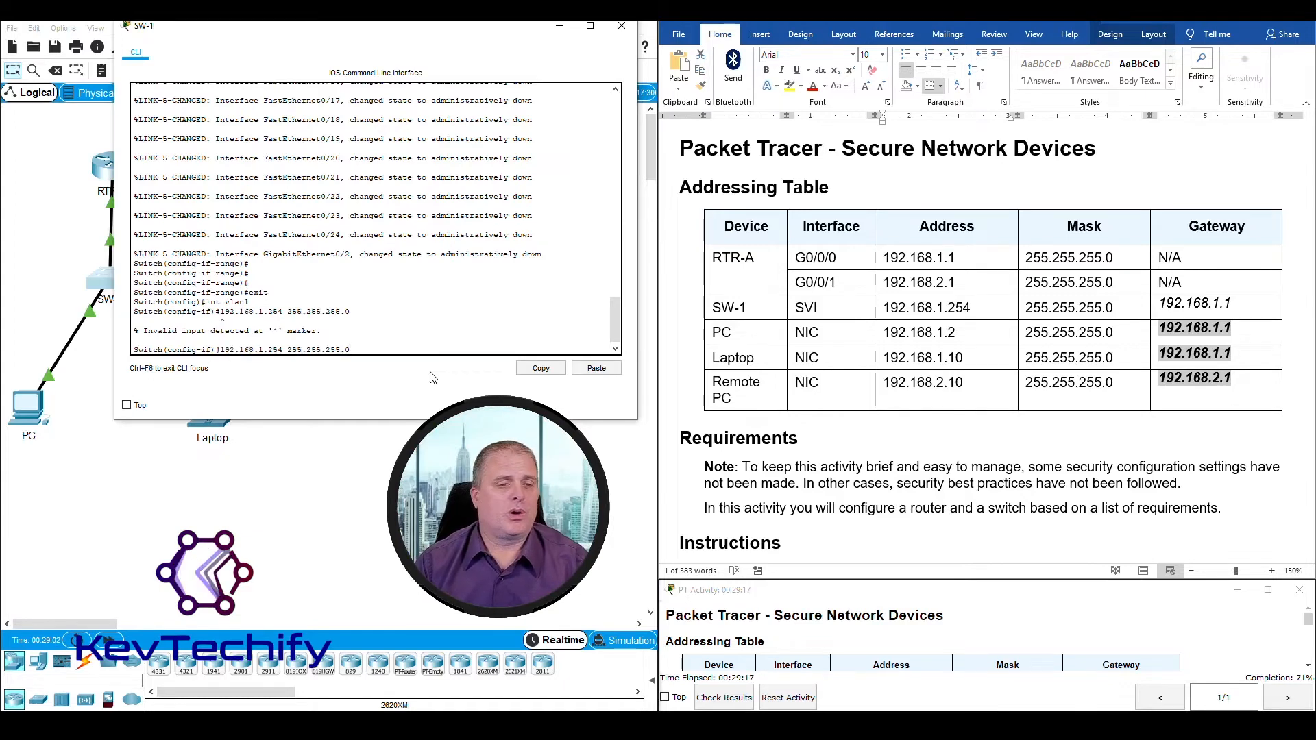
key(ctrl+a)
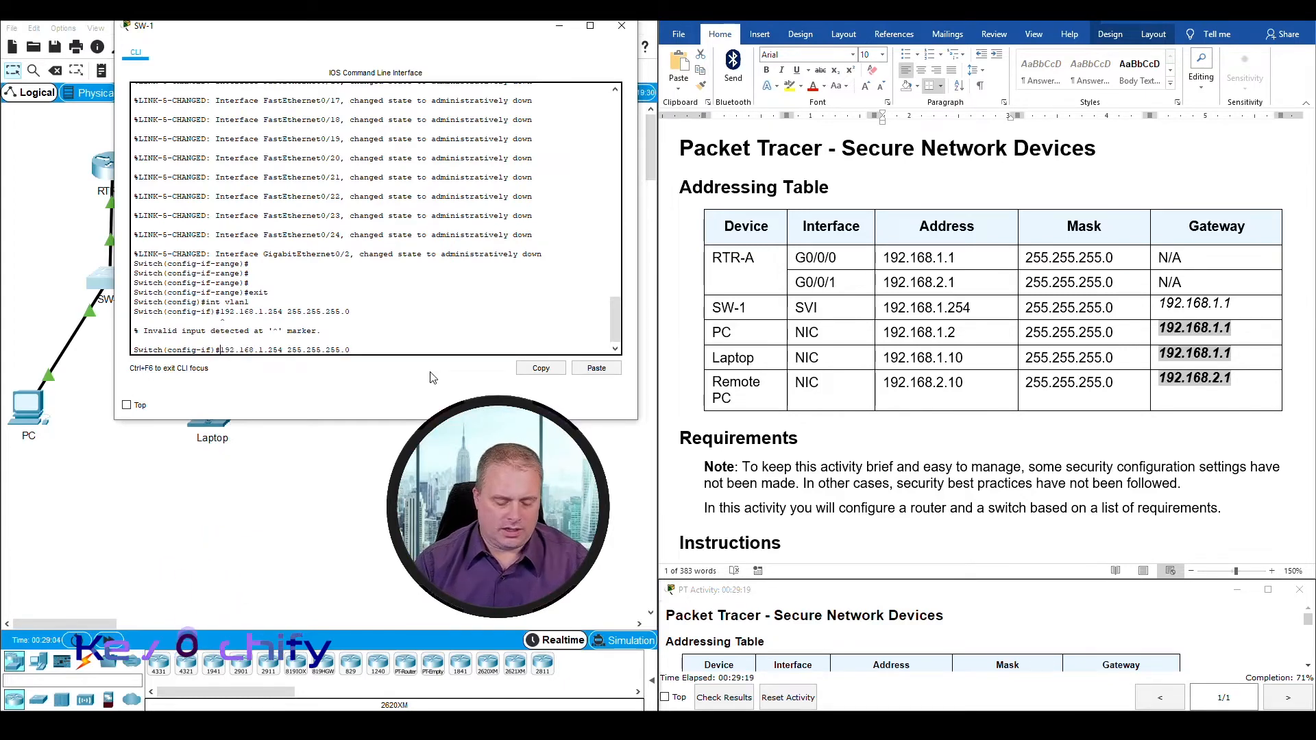
text(ip address)
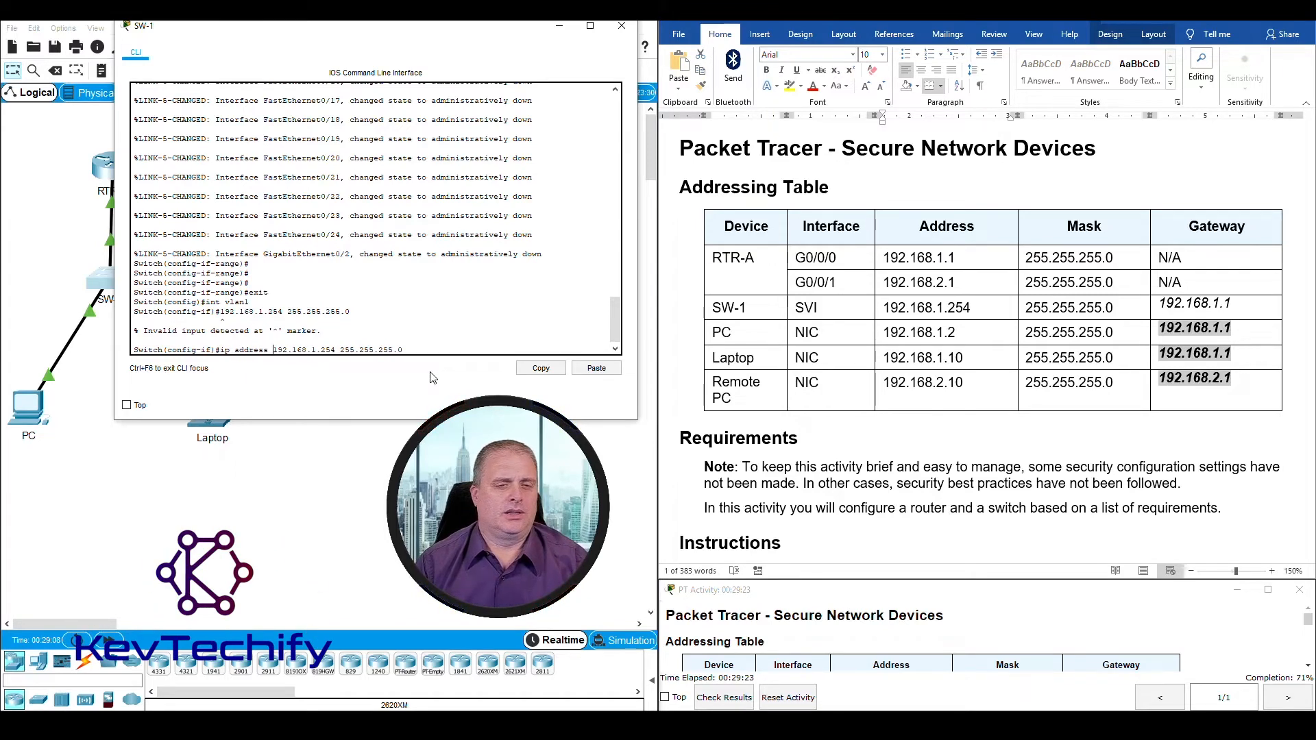
key(Return)
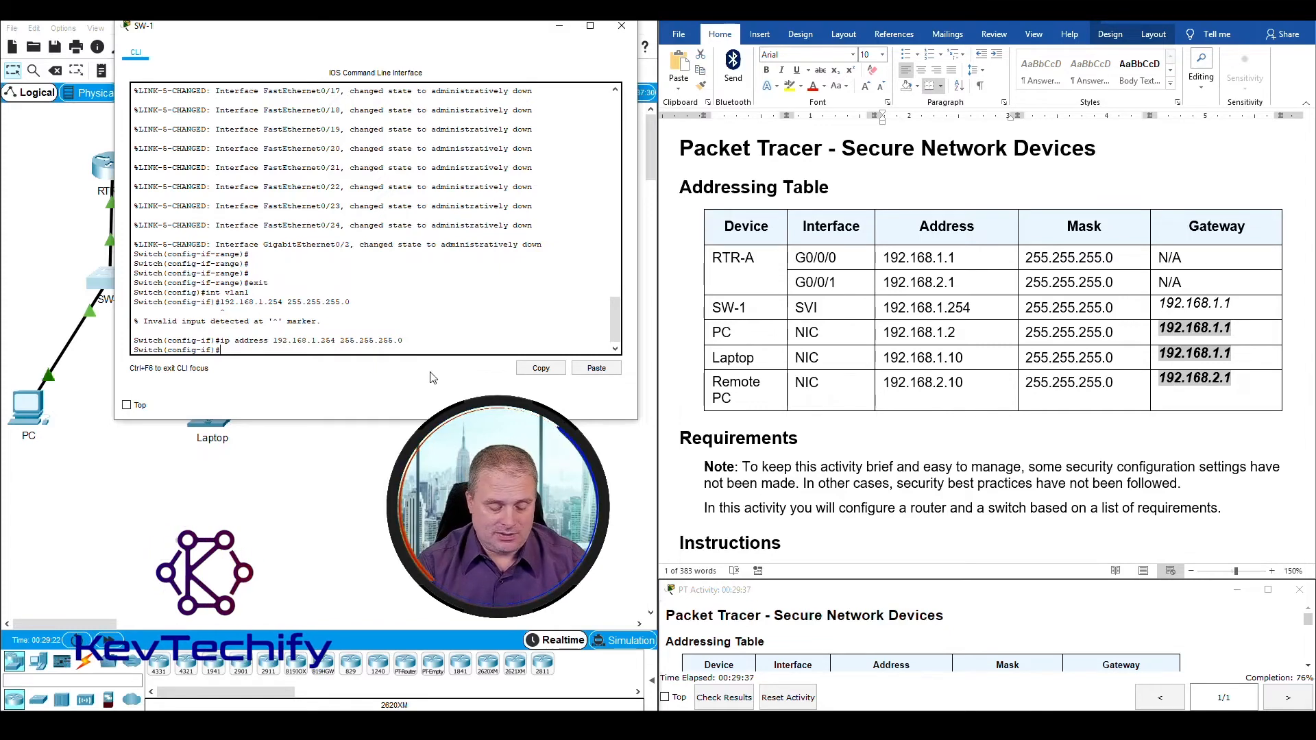
Step: Enable SW-1's VLAN 1 interface with no shutdown, check the interface and line protocol messages, and return to a clean prompt
text(no shut)
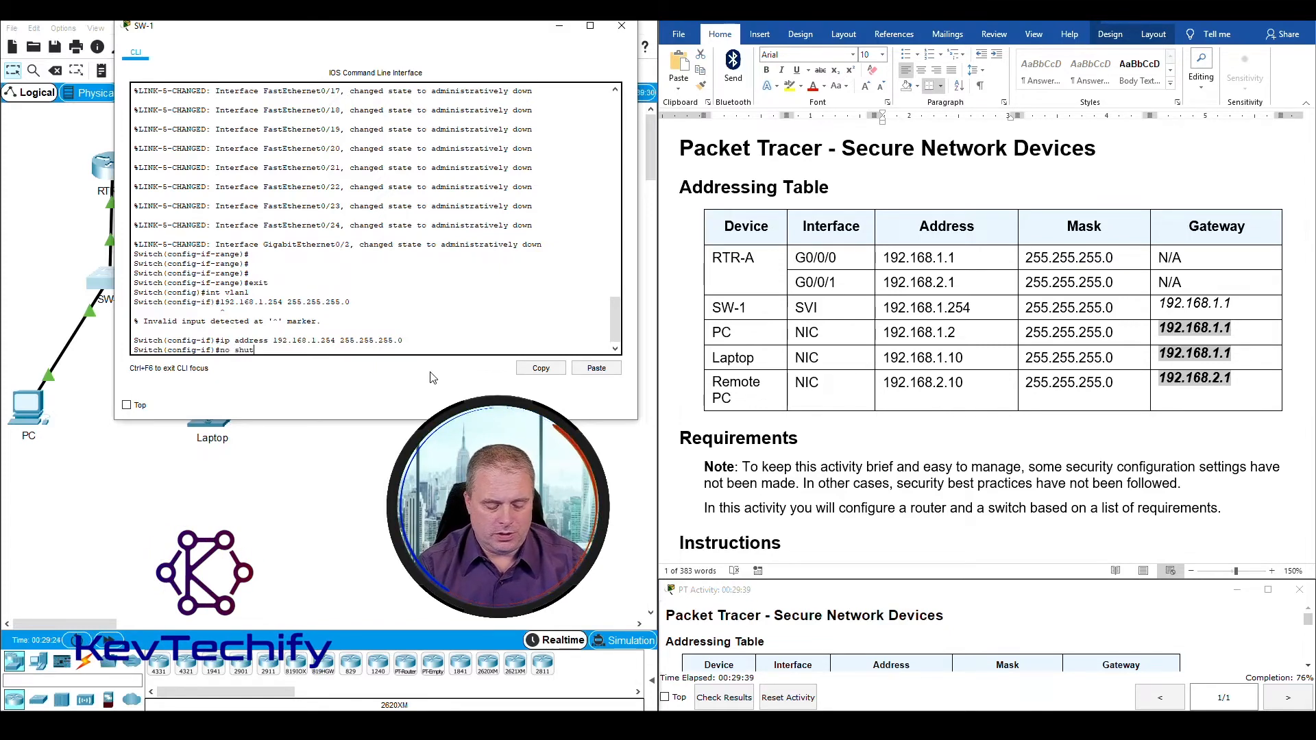
text(dow)
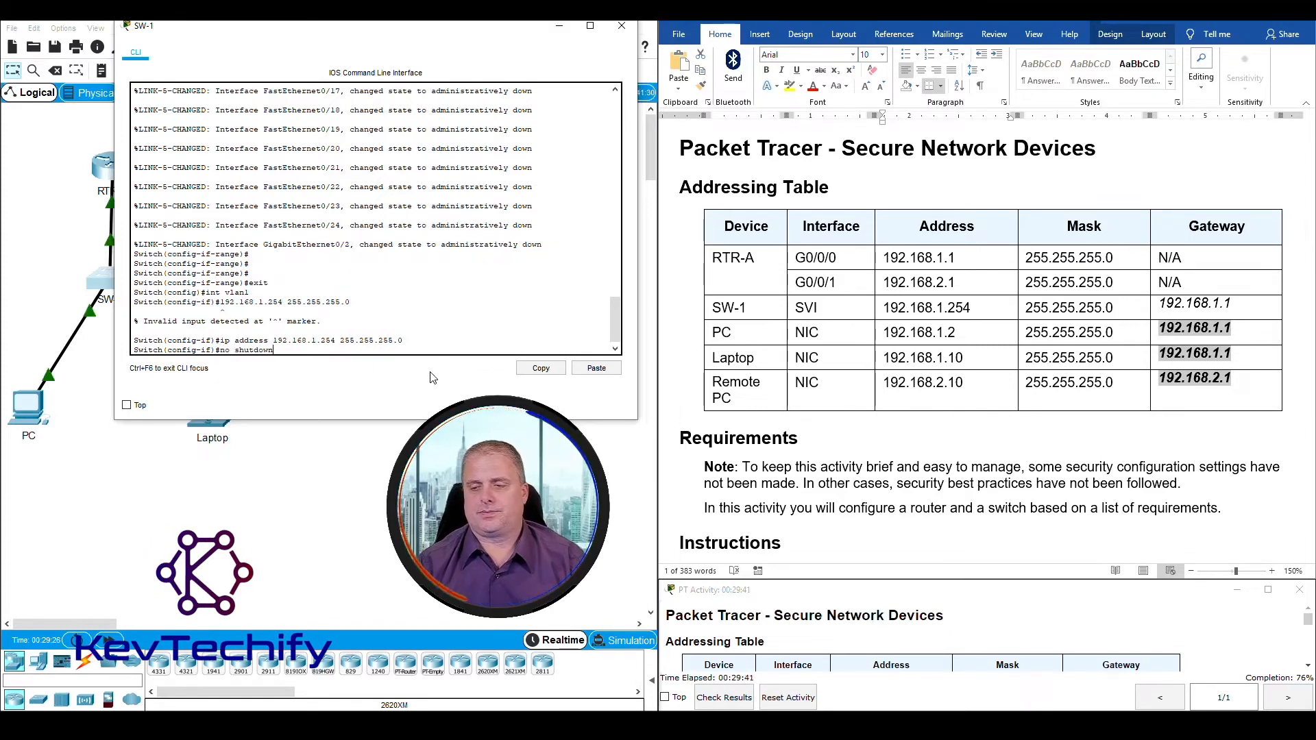
text(n)
key(Return)
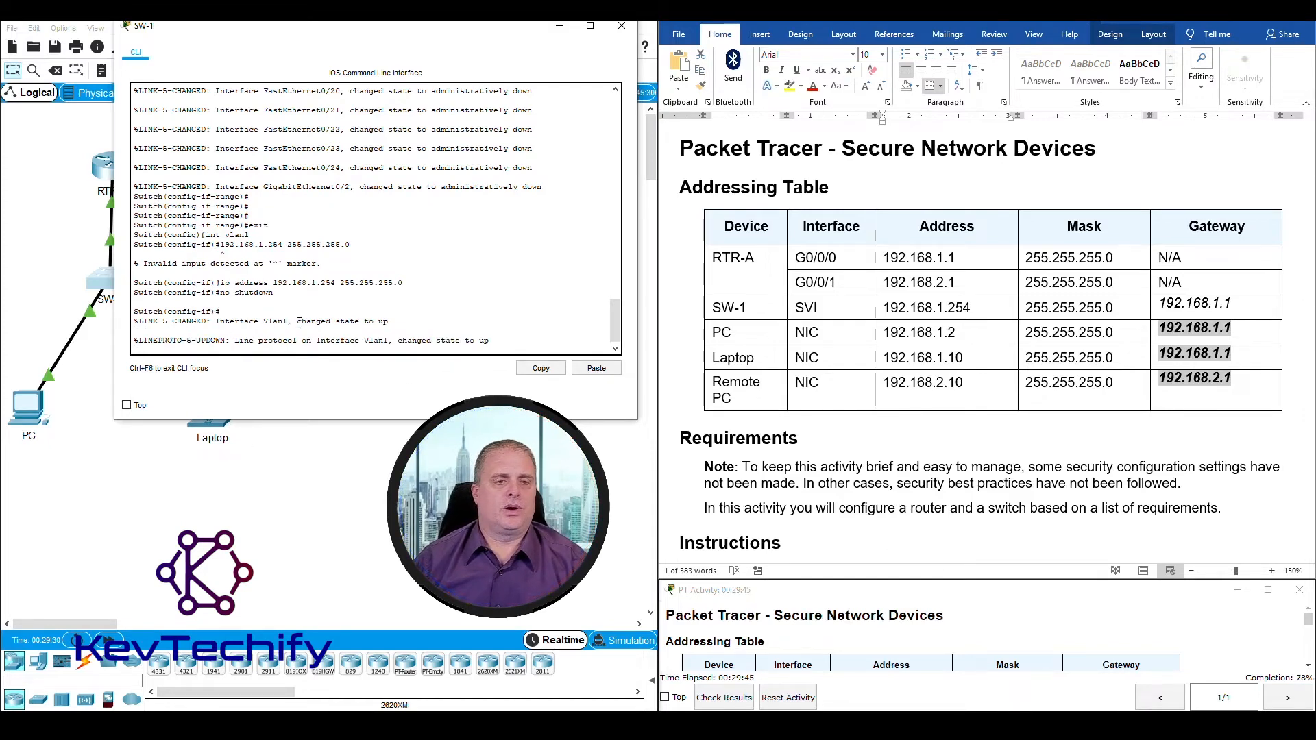
drag(298, 321, 391, 320)
drag(233, 341, 489, 341)
click(502, 341)
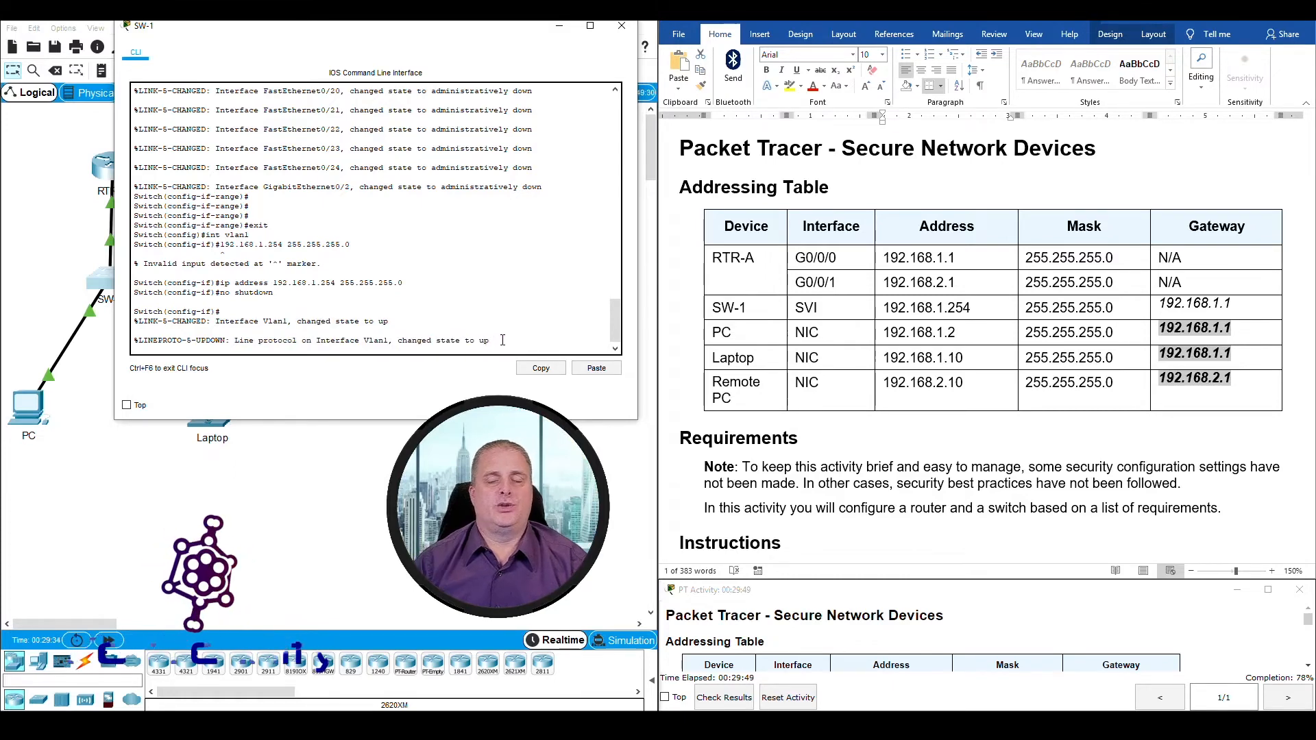
key(Return)
key(Return)
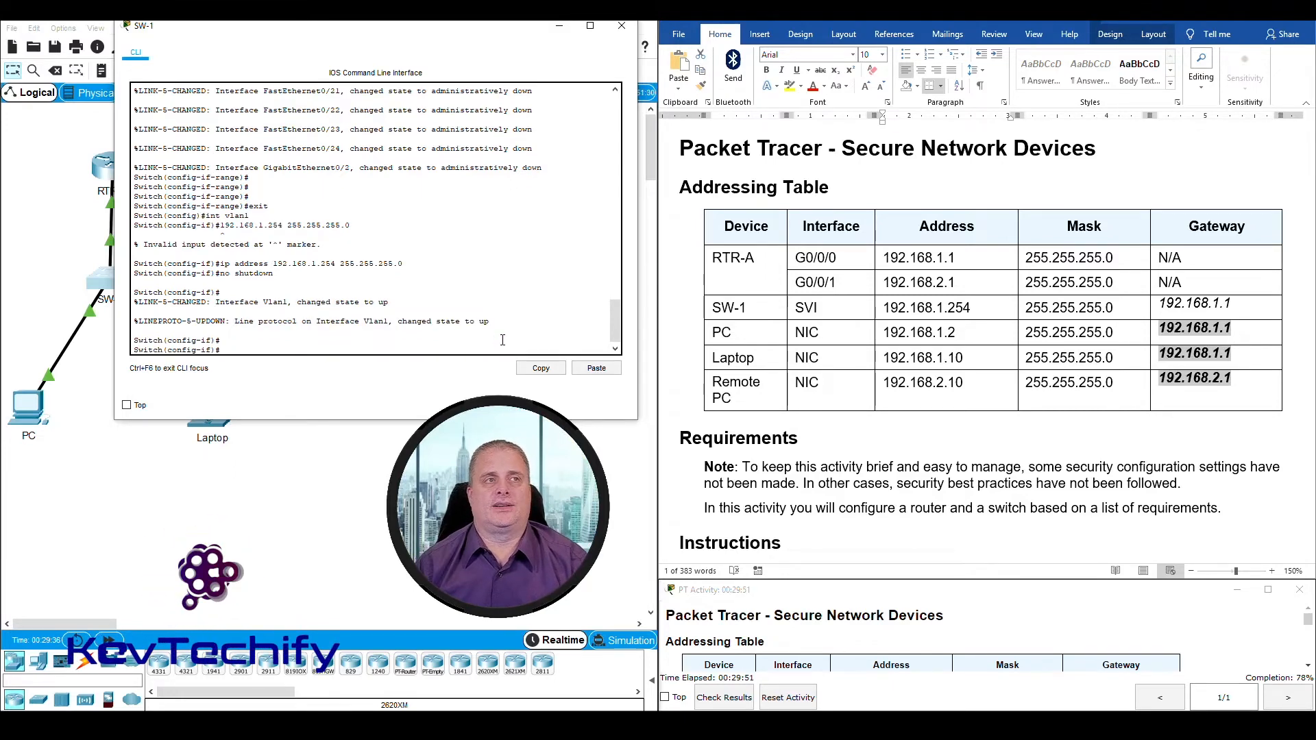
Step: Review the Step 3 remote reachability requirement and highlight SW-1's row and gateway address in the addressing table
scroll(797, 495, down, 15)
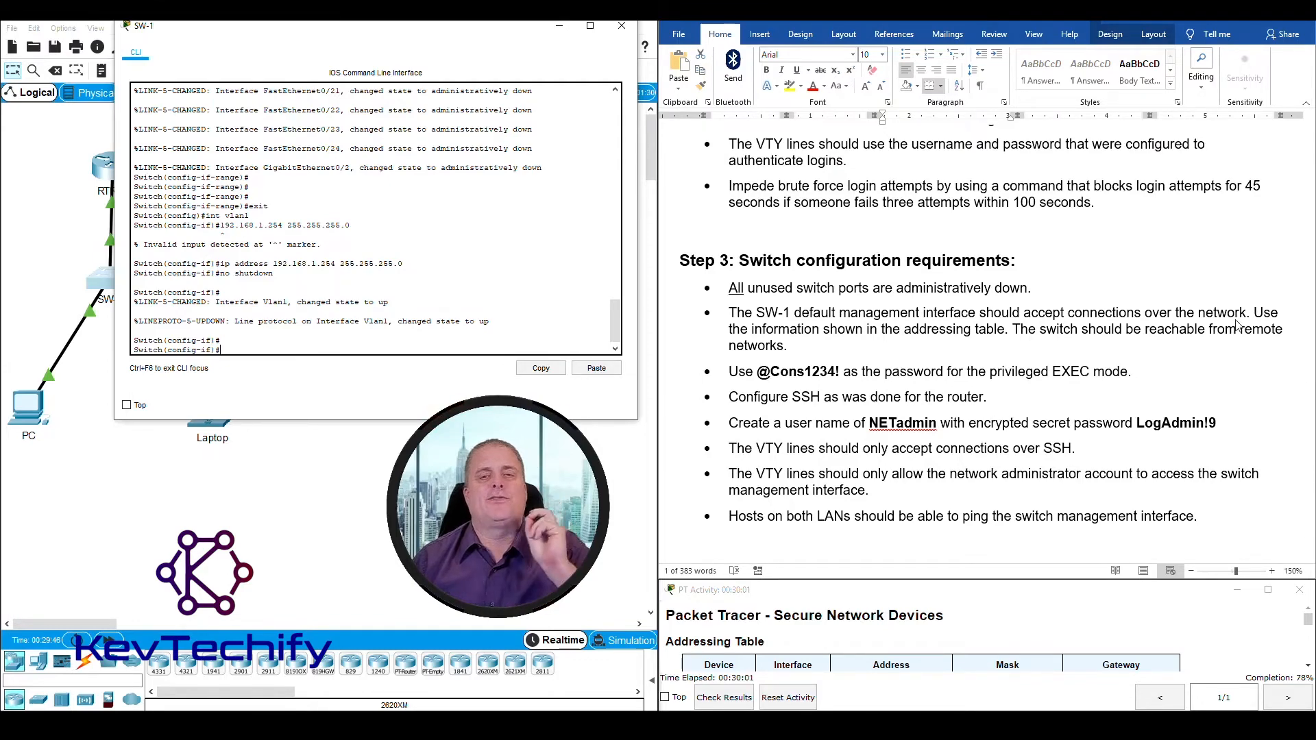
scroll(1237, 325, up, 15)
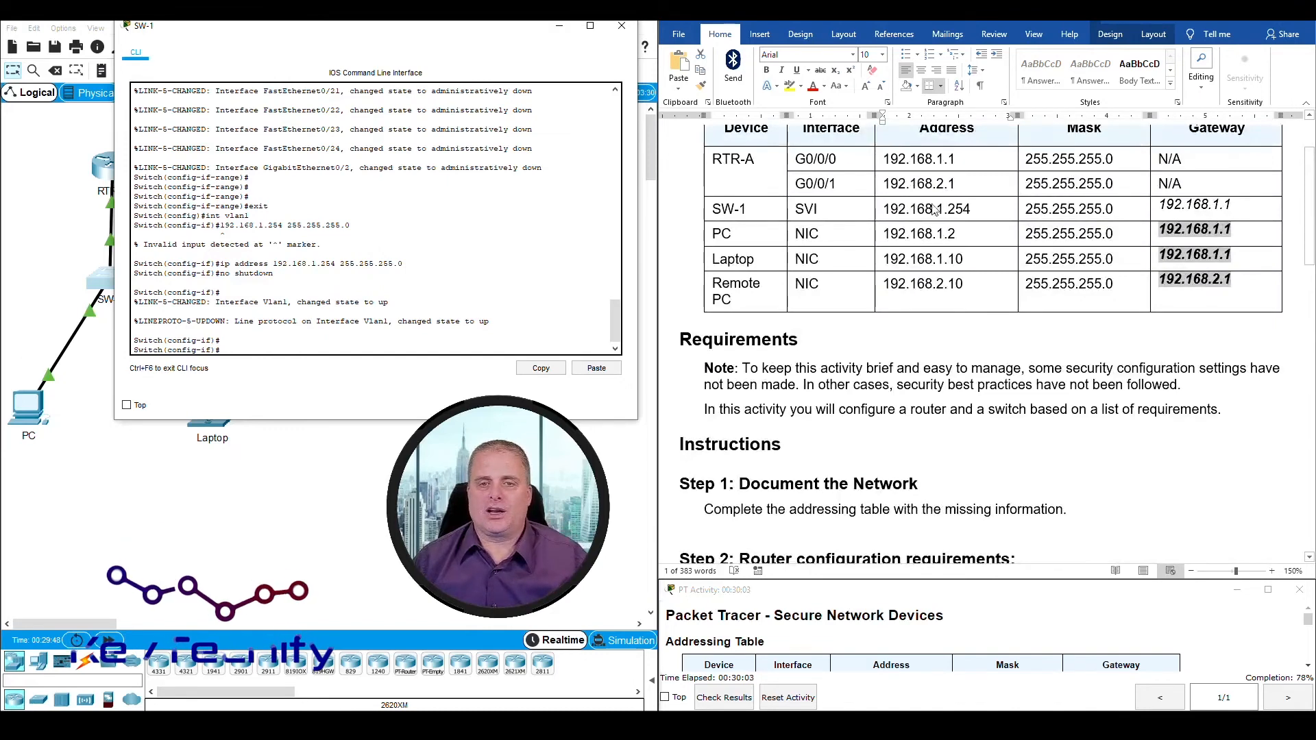
click(735, 210)
drag(754, 208, 1244, 207)
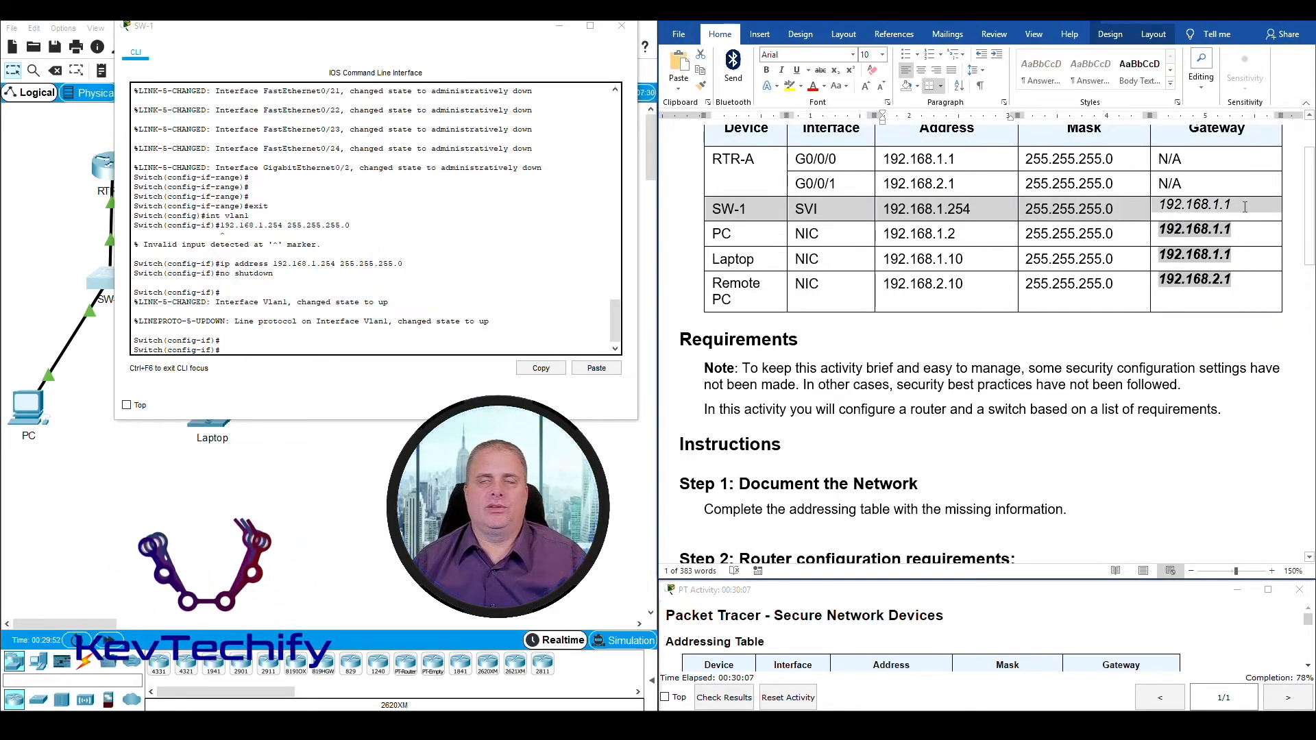
mouse_move(1244, 207)
mouse_down()
mouse_move(1160, 205)
mouse_move(1239, 204)
mouse_up()
click(1171, 208)
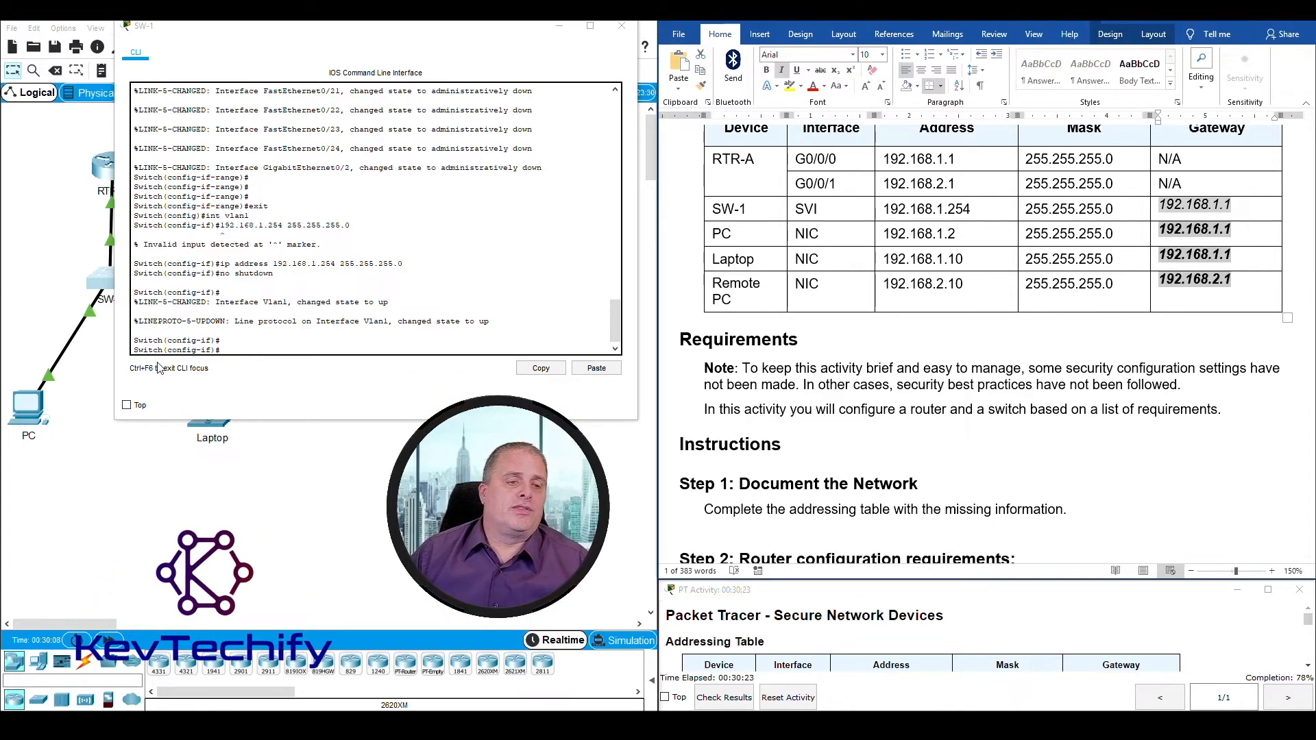
Step: Exit SW-1's VLAN 1 interface configuration mode and return to global configuration mode
drag(167, 352, 187, 355)
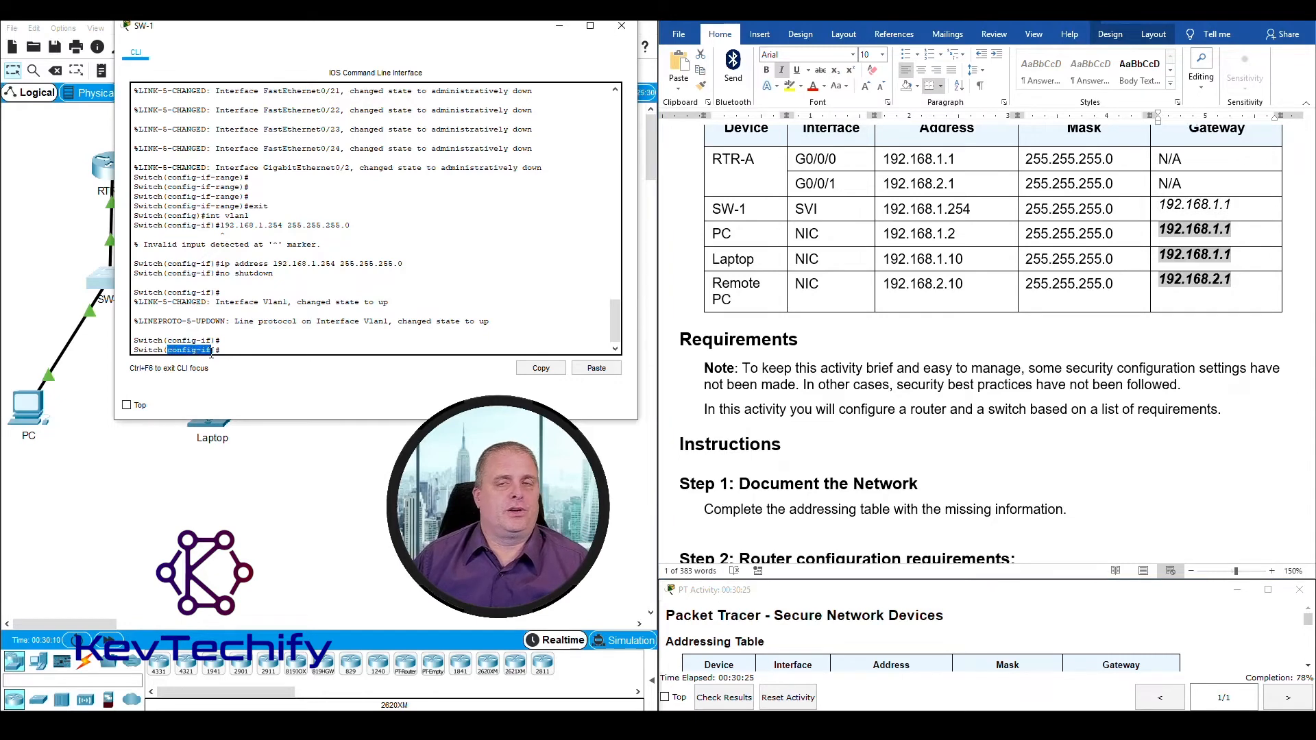
click(238, 351)
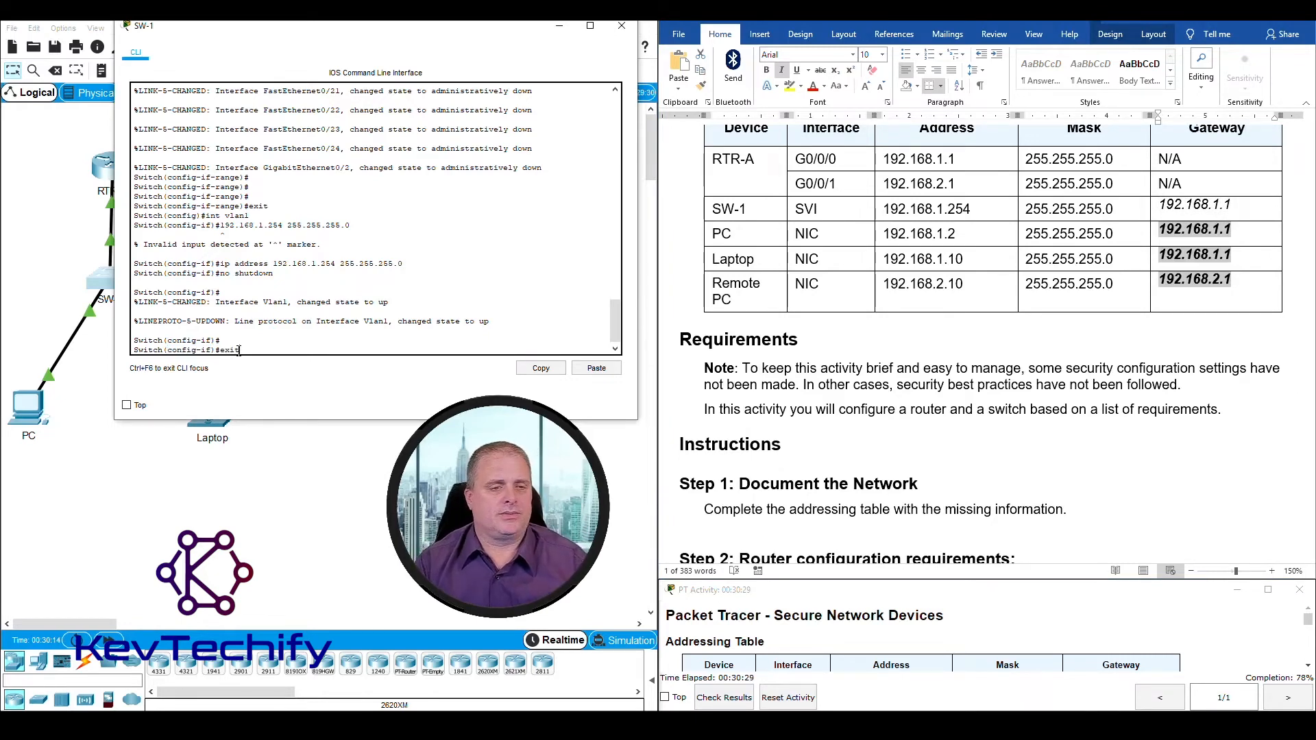
text(exit)
key(Return)
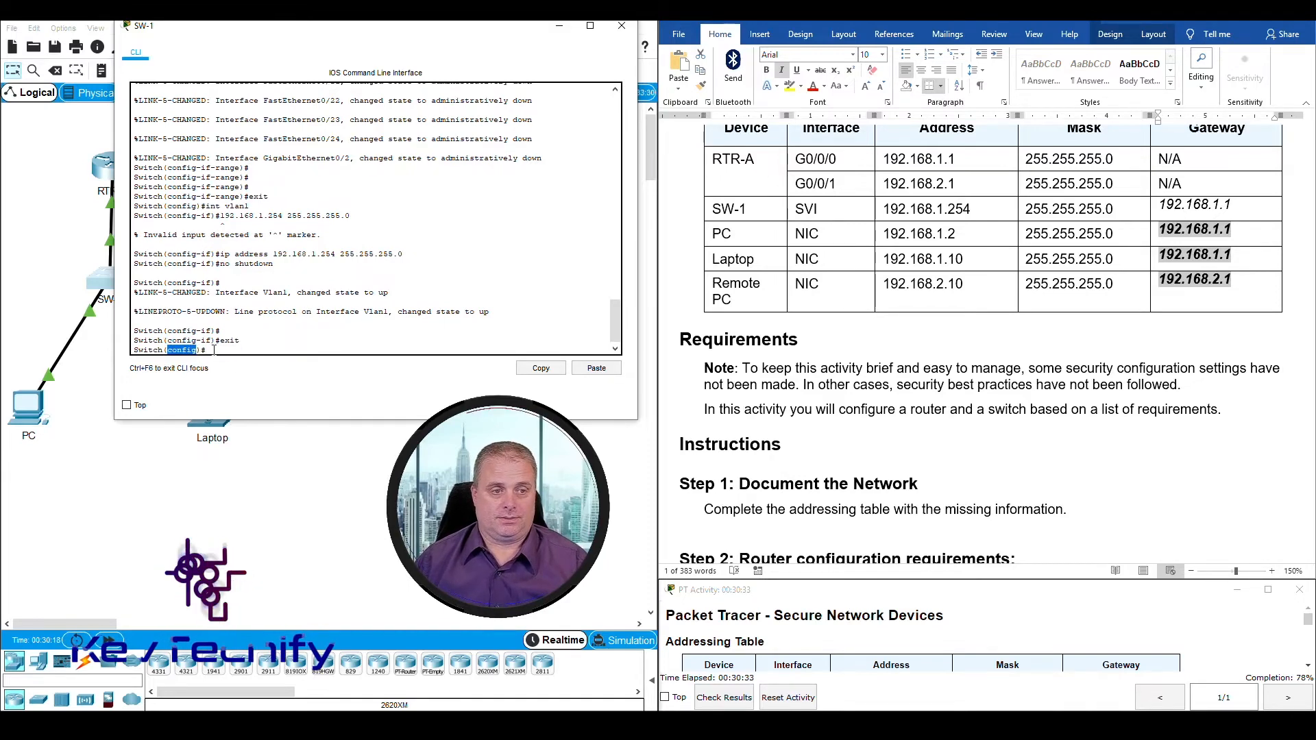
Step: Set SW-1's default gateway to 192.168.1.1 with the ip default-gateway command
click(216, 351)
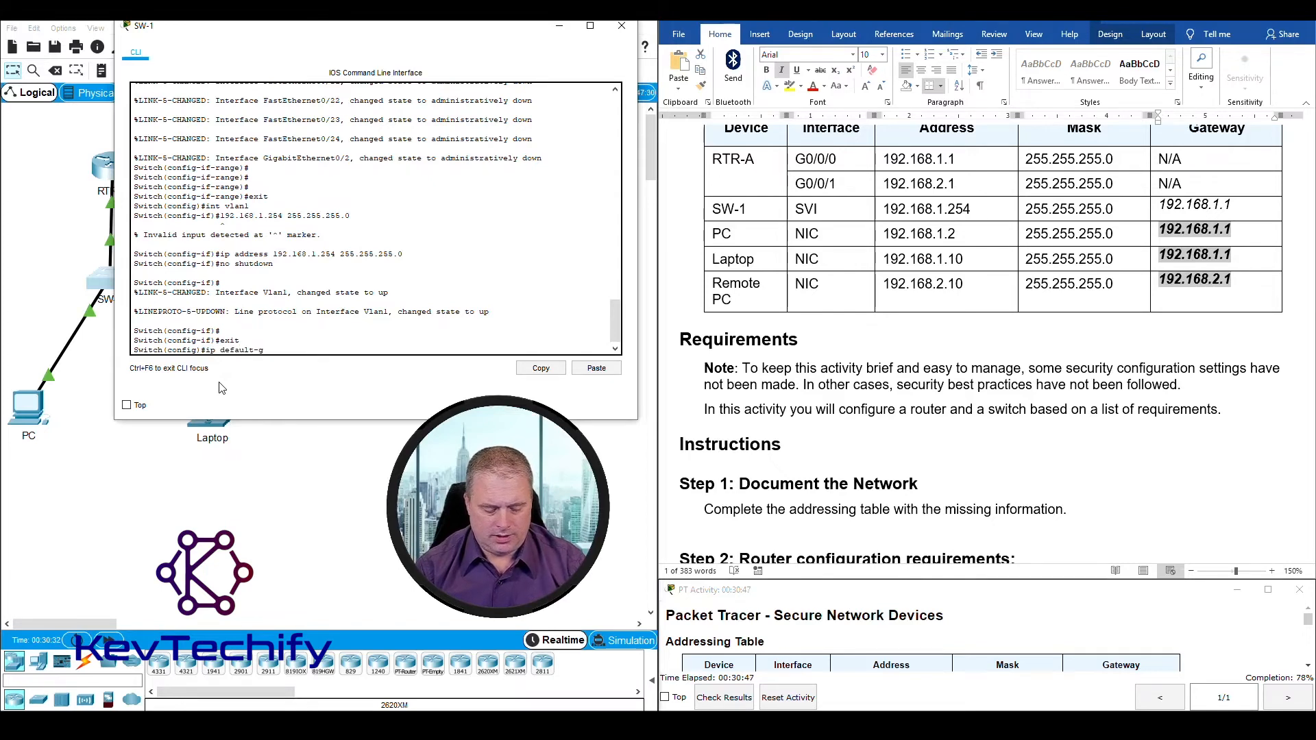
text(atew)
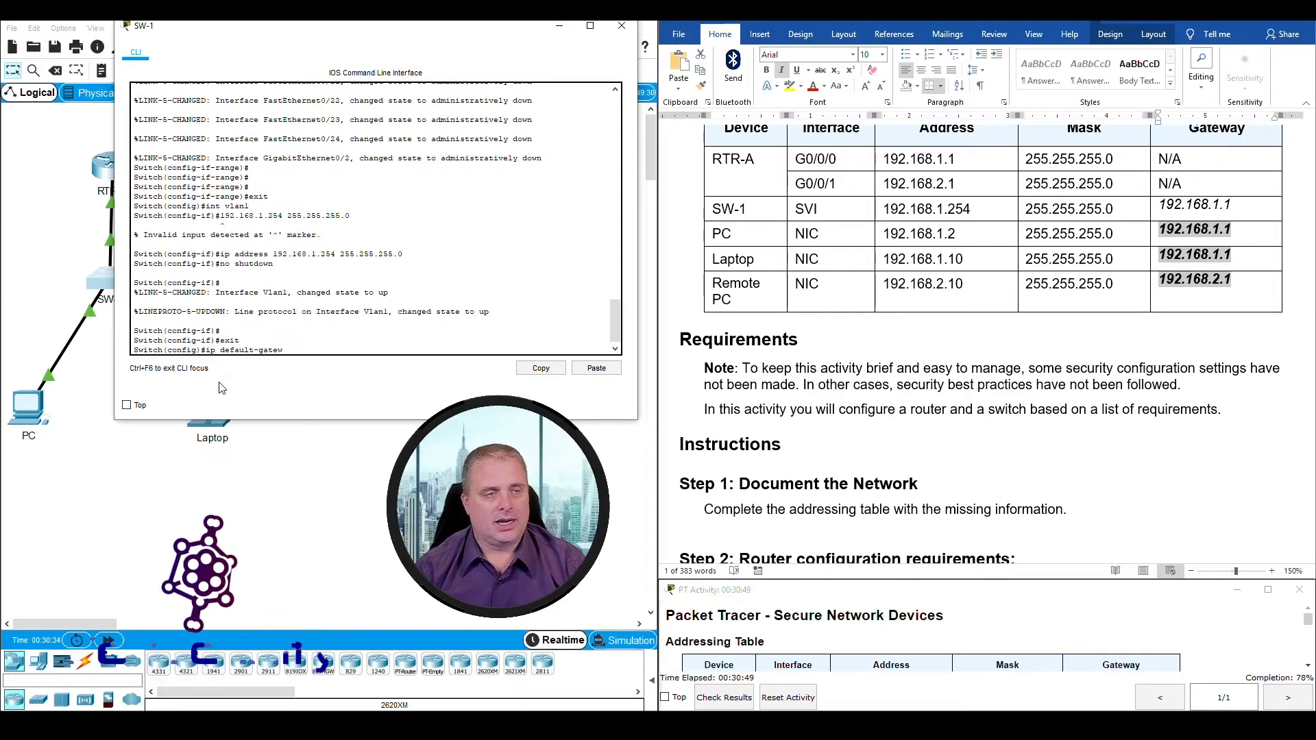
text(a)
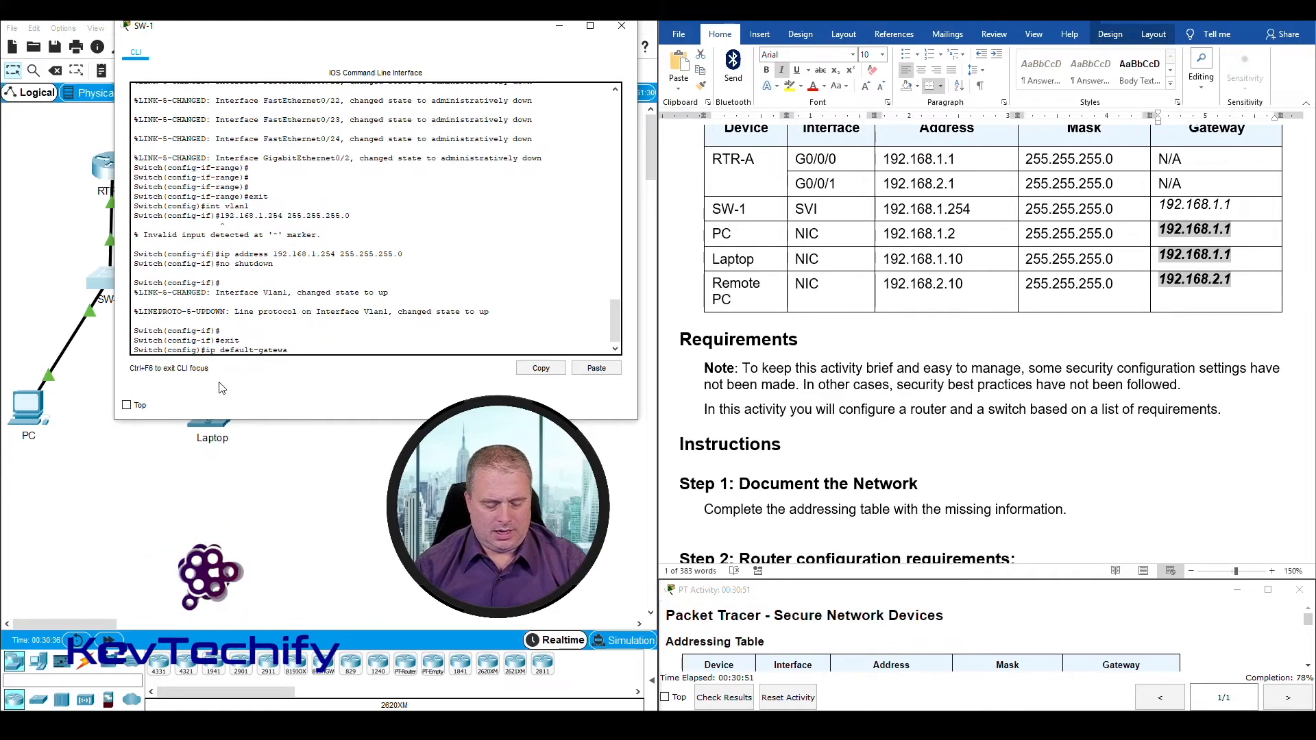
text(y)
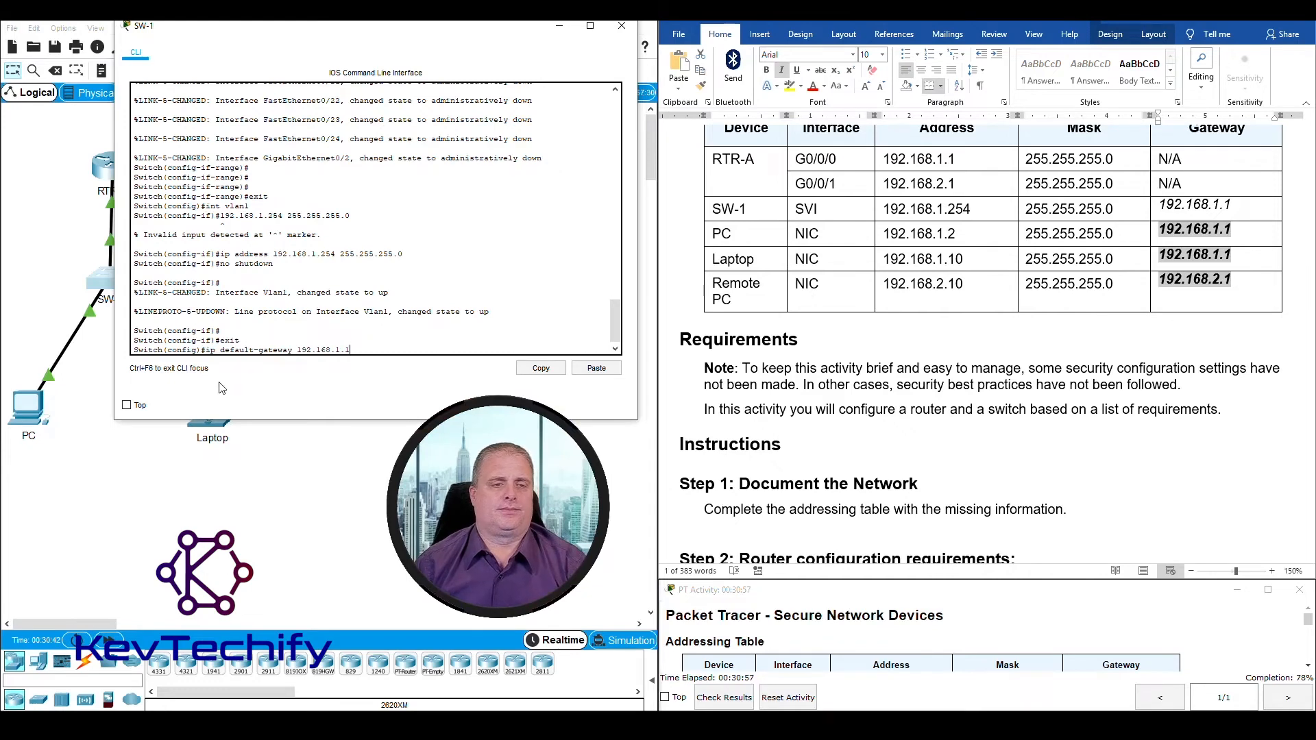
text(192.168.1.1)
key(Return)
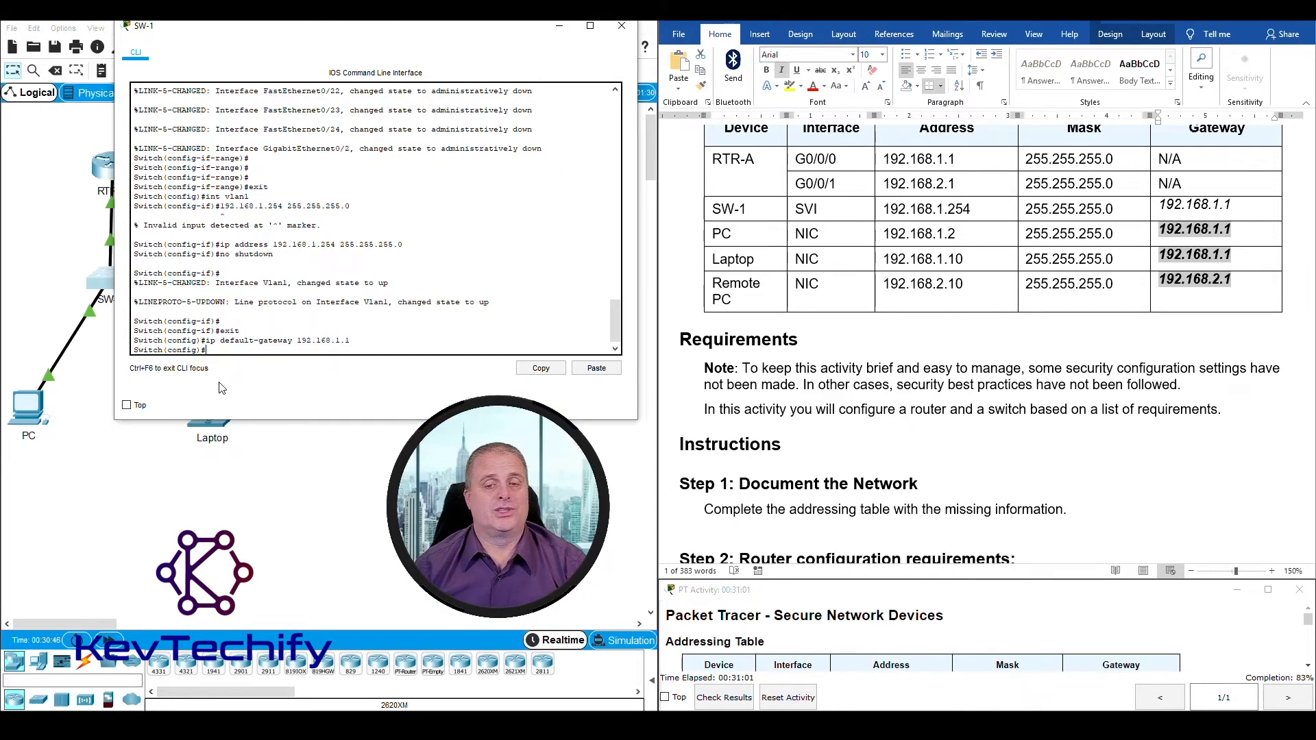
Step: Look up the Step 3 privileged EXEC requirement and configure the required password on SW-1 with enable secret
scroll(841, 373, down, 15)
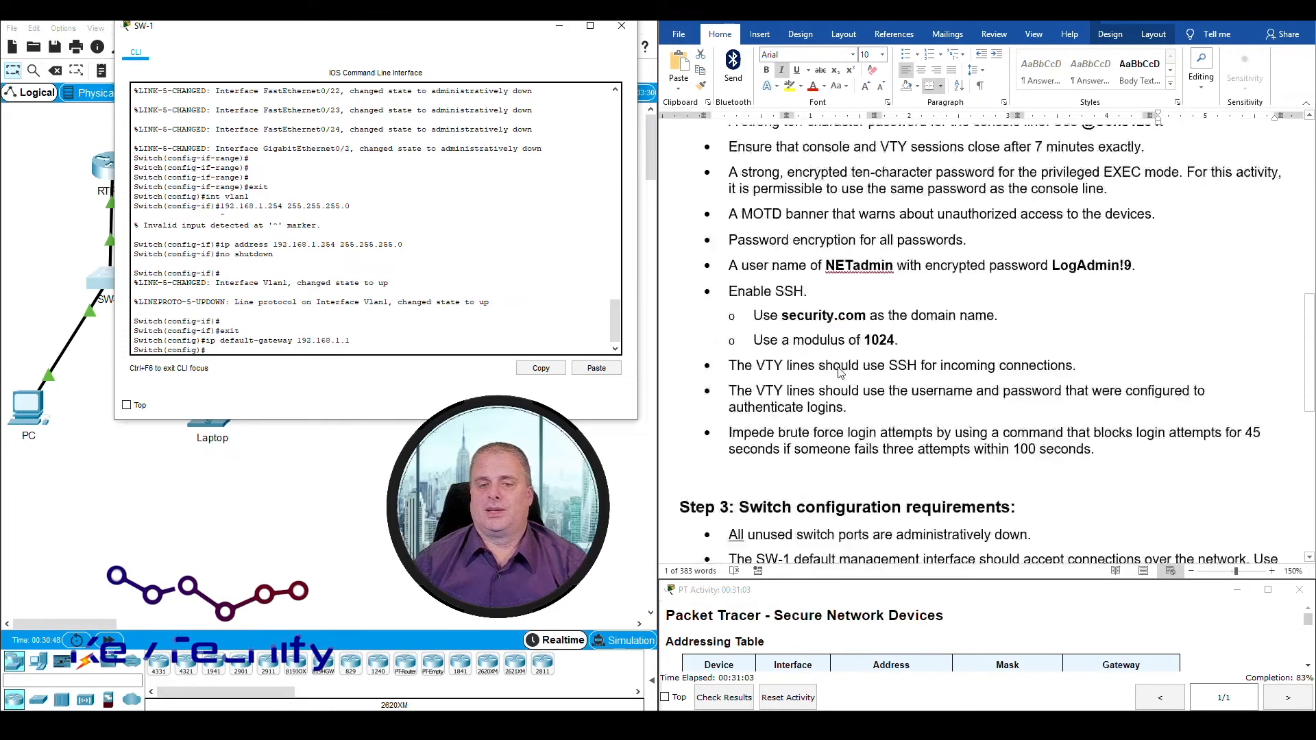
scroll(841, 372, down, 8)
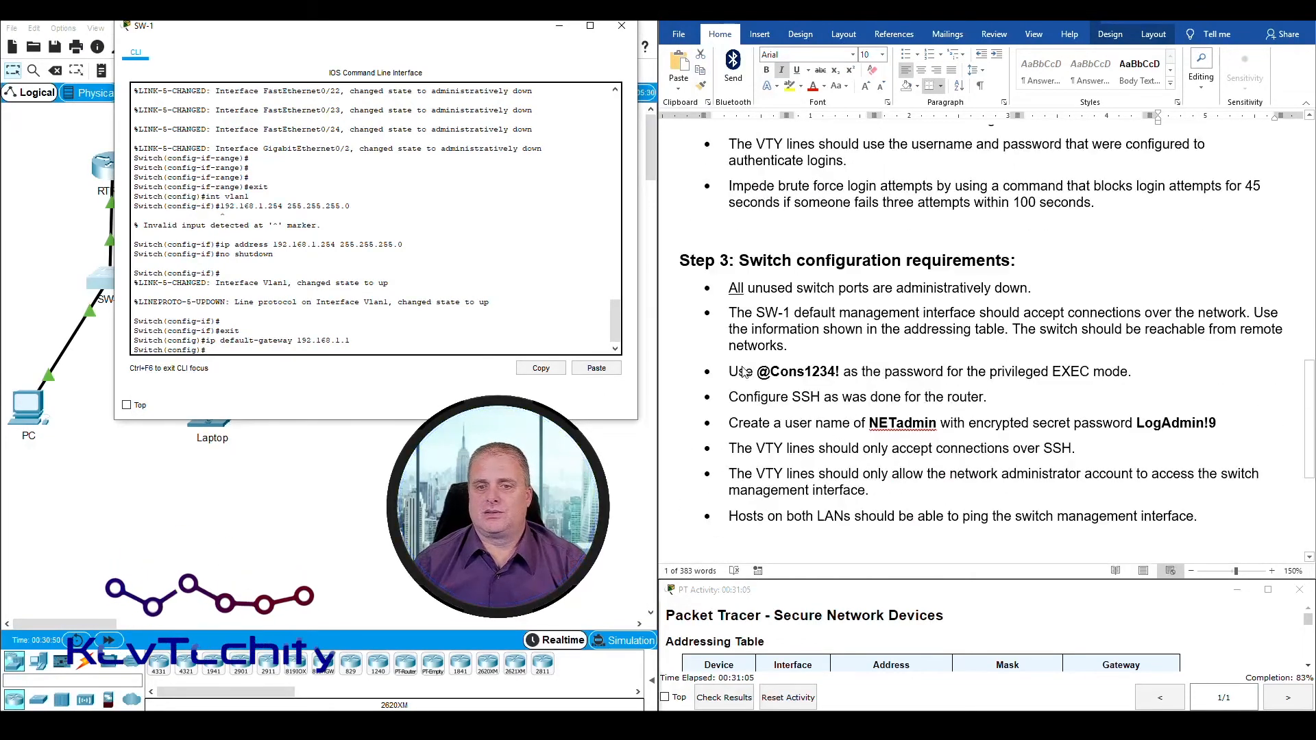
drag(728, 312, 801, 349)
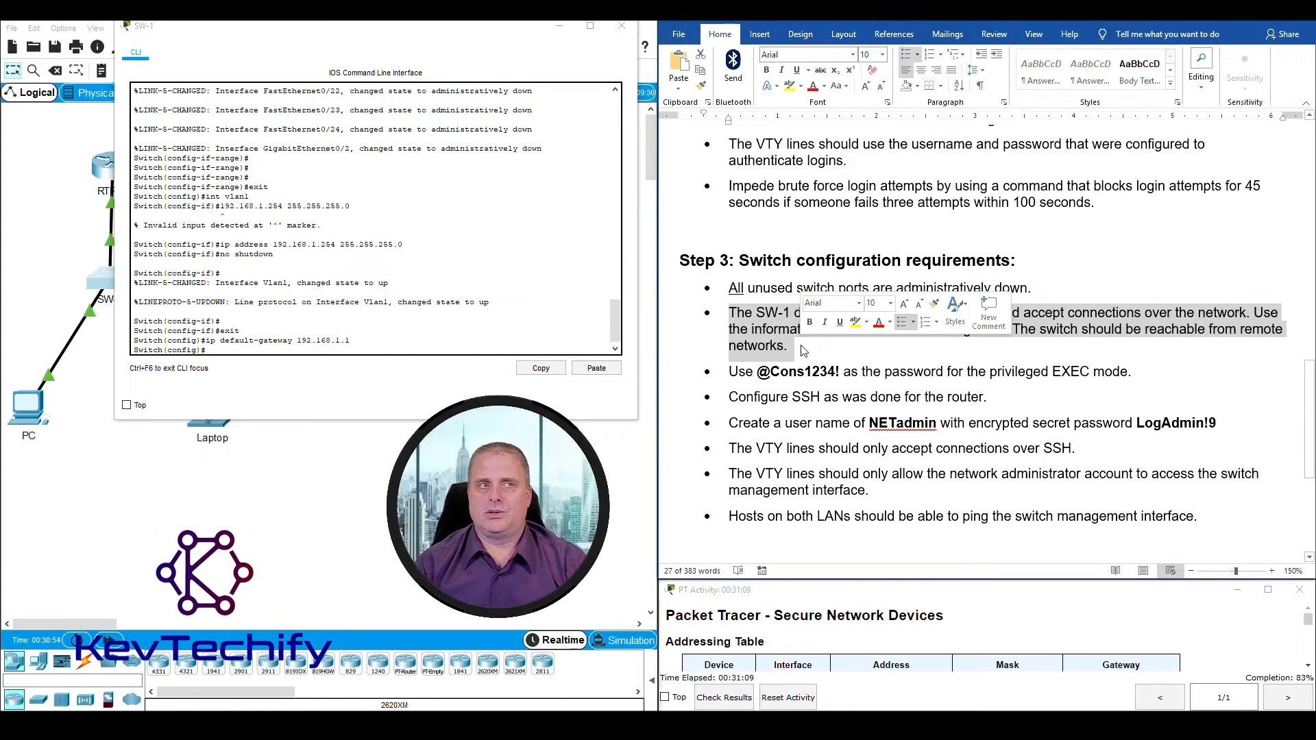
click(733, 372)
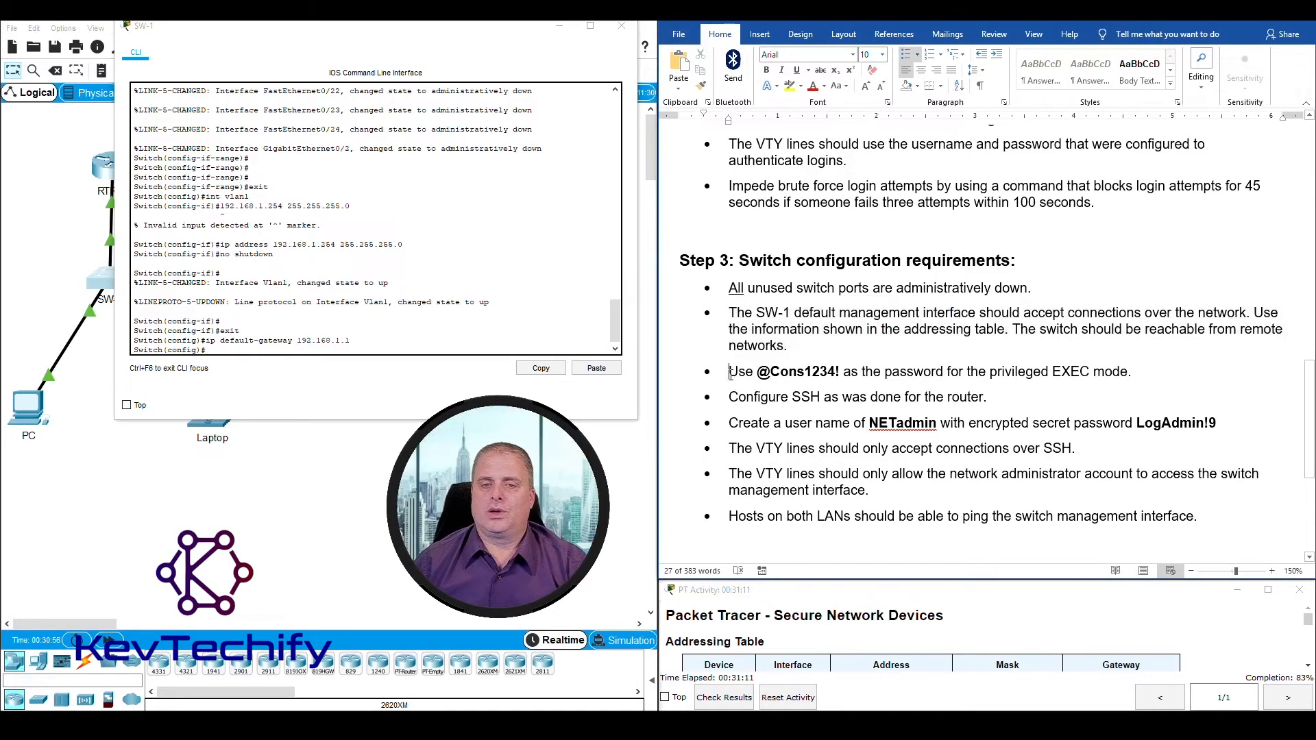
drag(739, 373, 1124, 371)
click(273, 351)
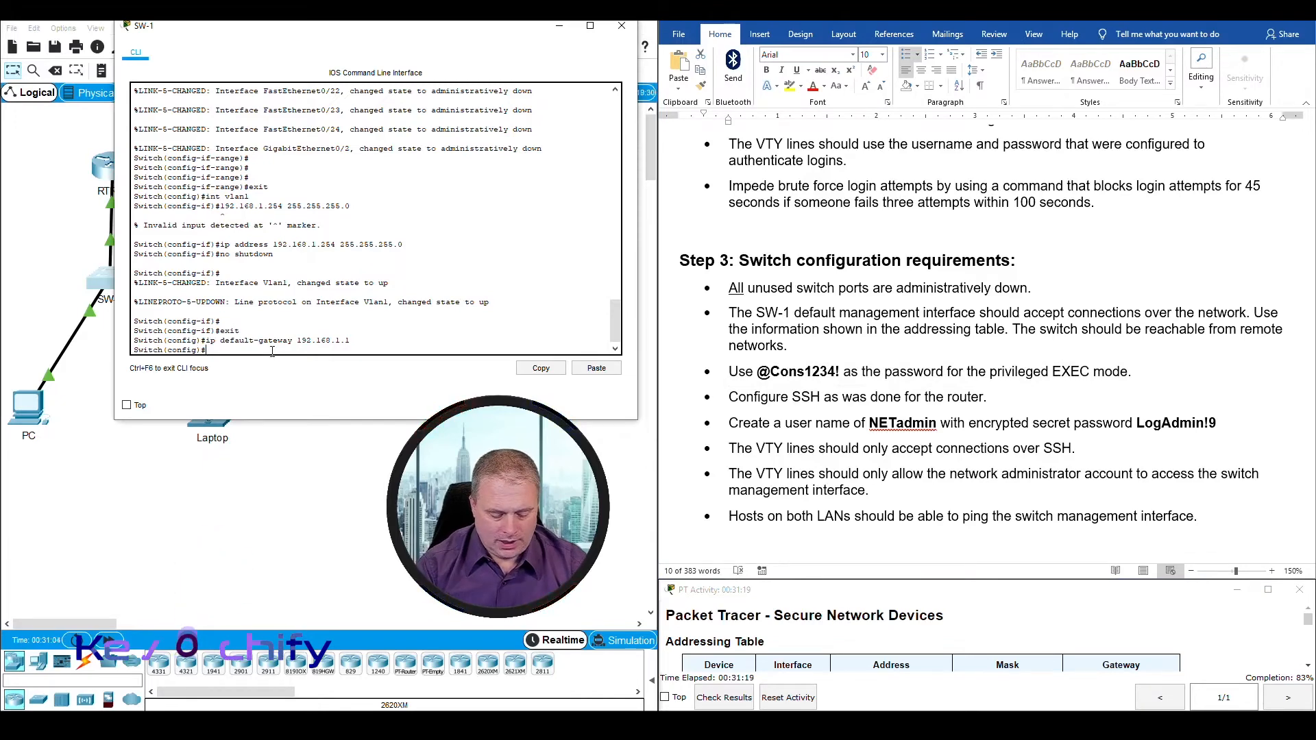
text(enable s)
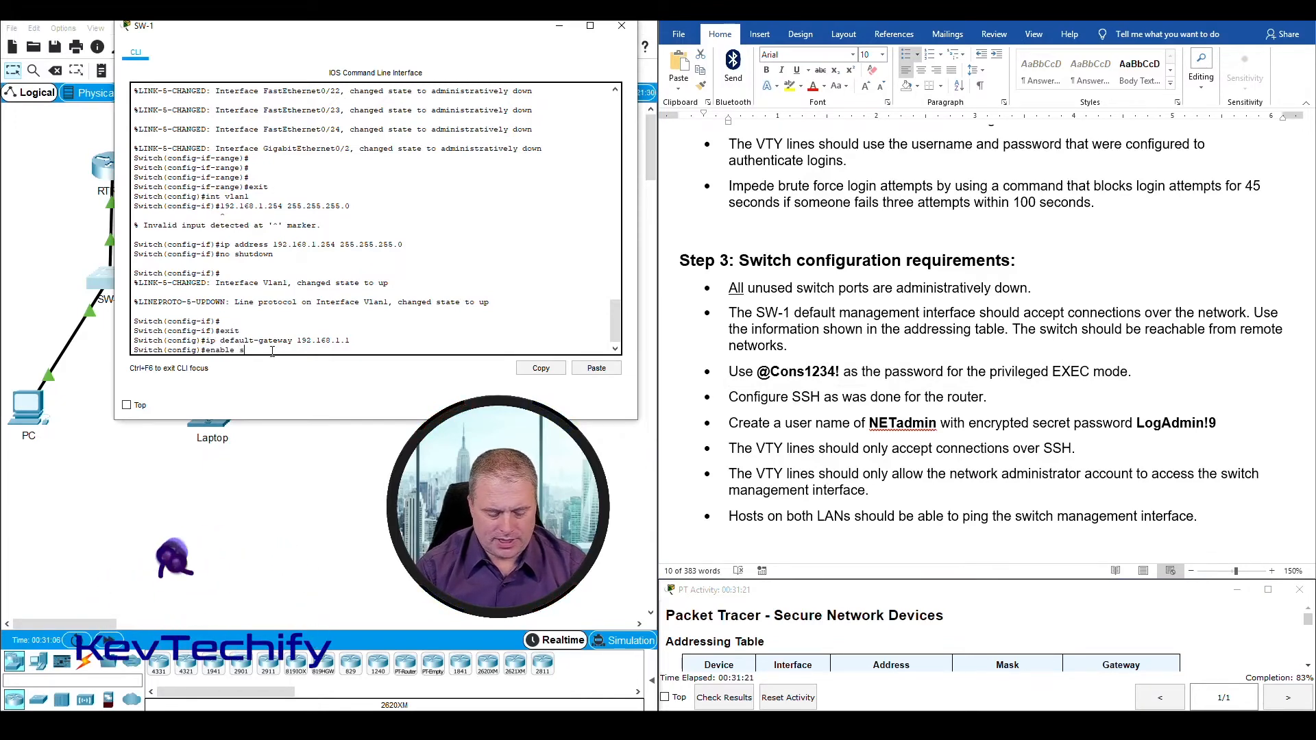
text(ecret @Cons123)
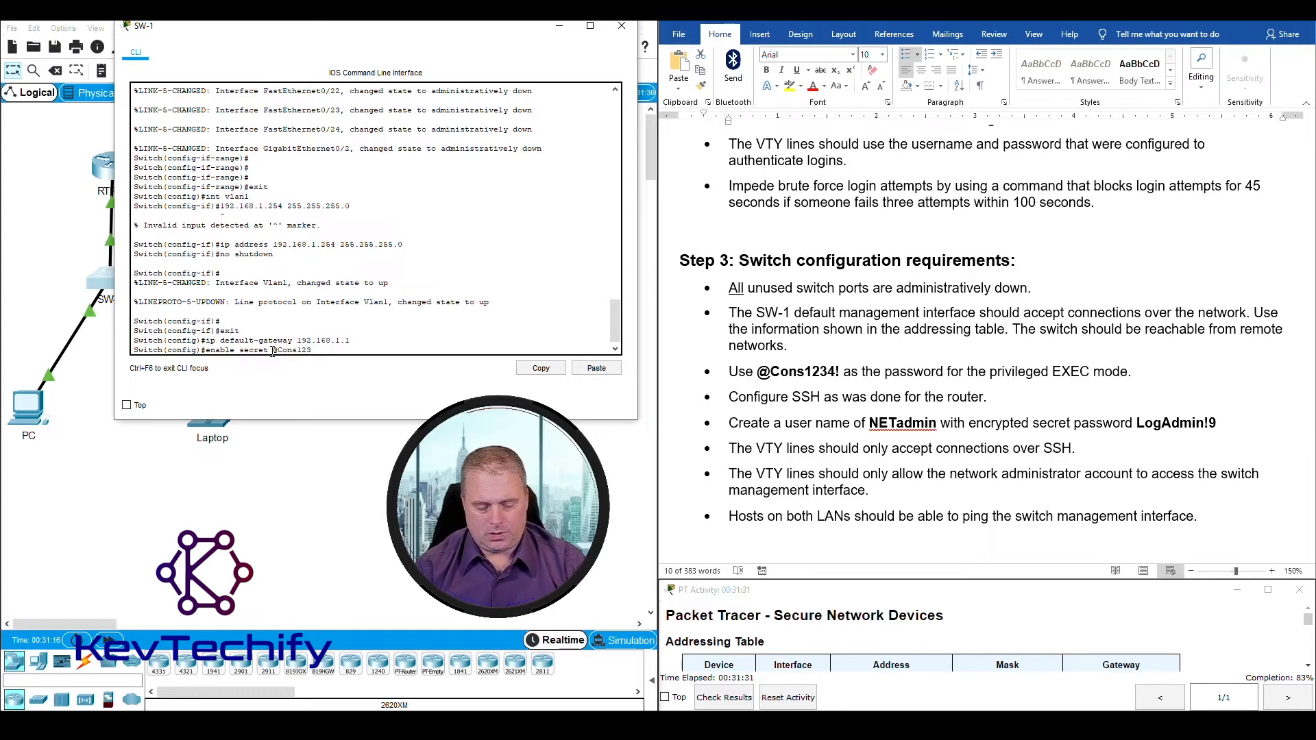
text(!)
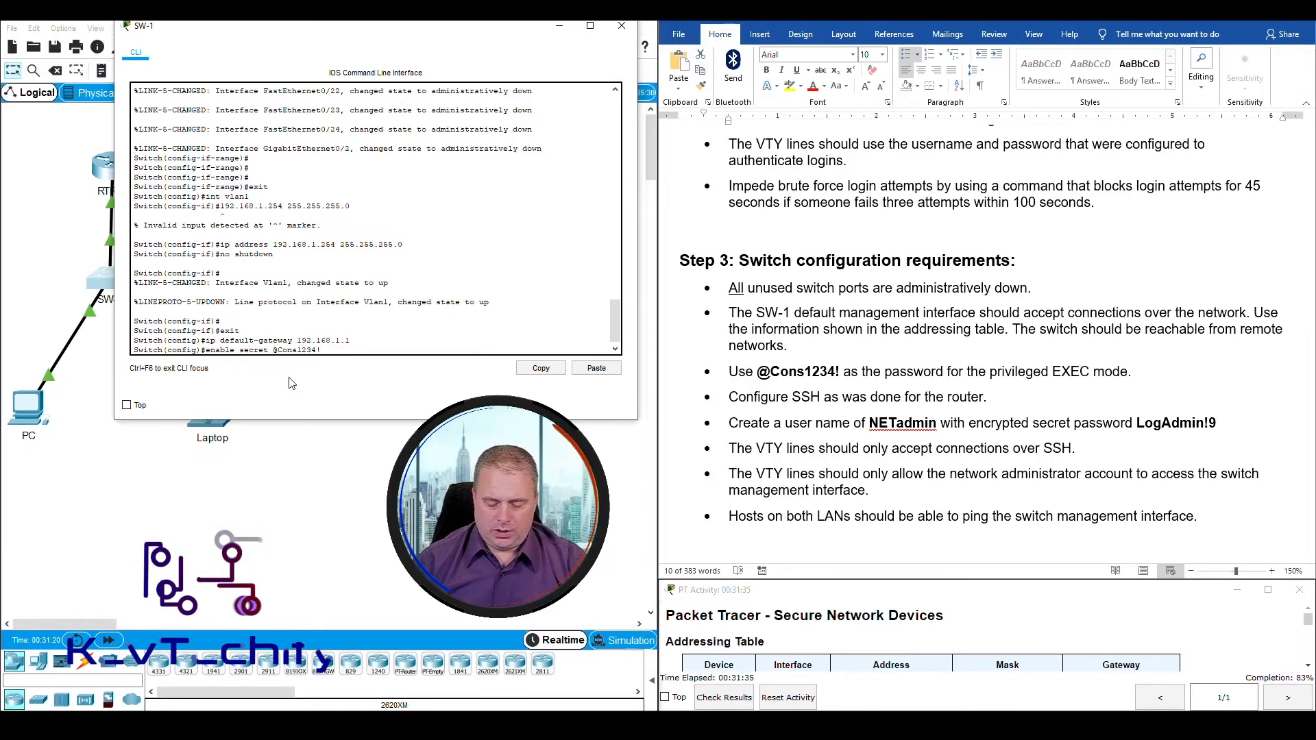
key(Return)
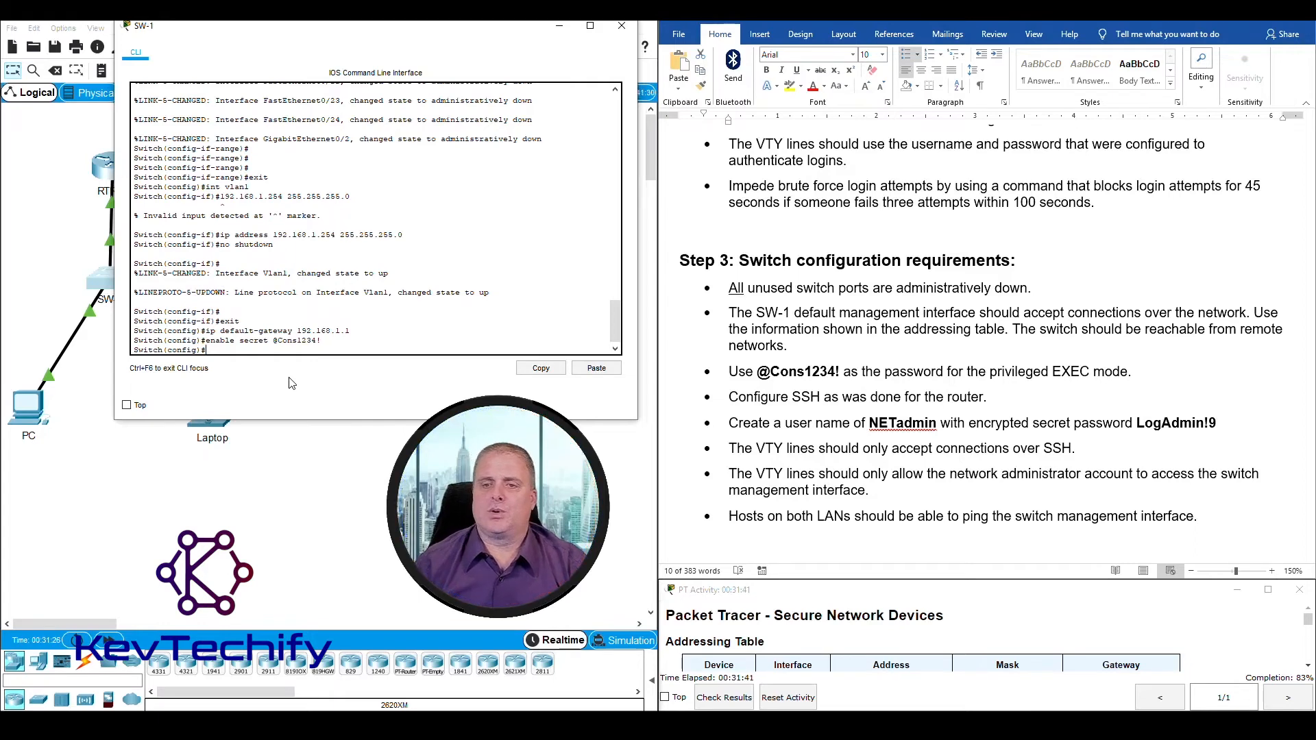
Step: Look up the router's SSH settings in the instructions and set SW-1's domain name to security.com with ip domain-name
drag(728, 372, 994, 390)
click(241, 350)
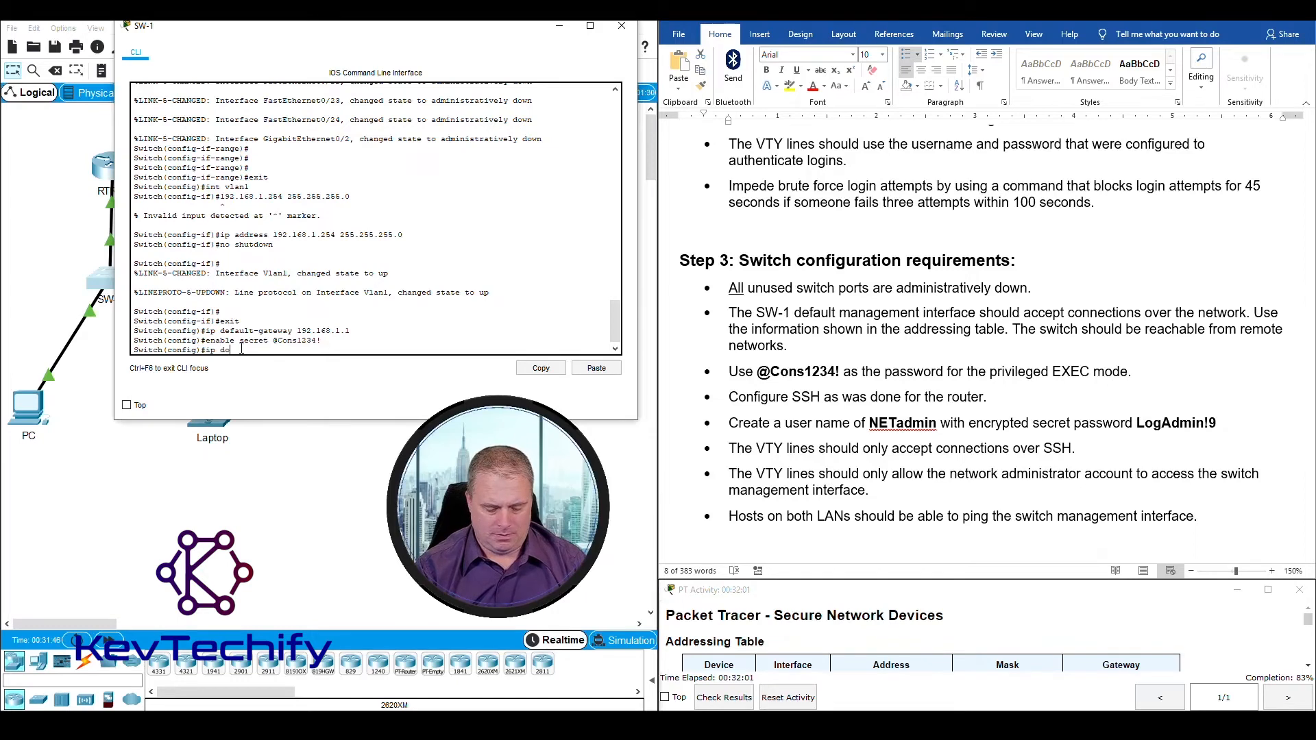
text(main-name)
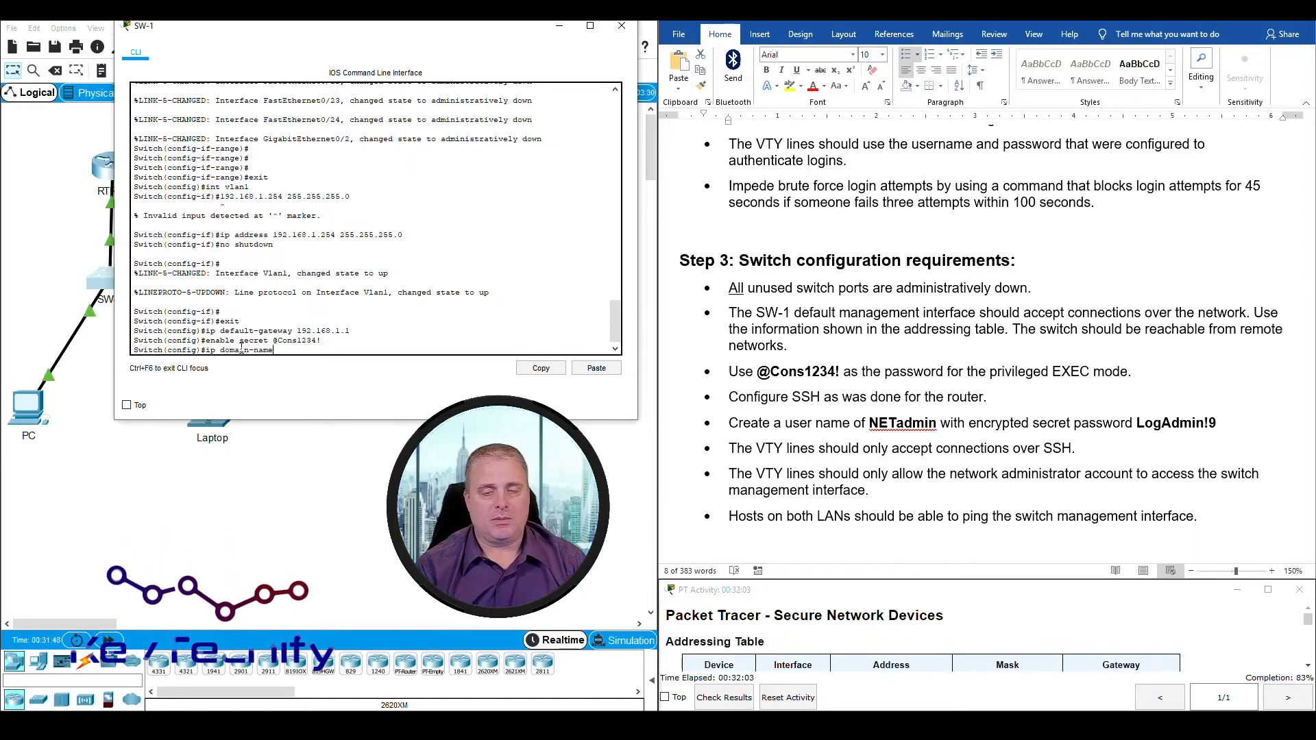
scroll(953, 312, up, 1)
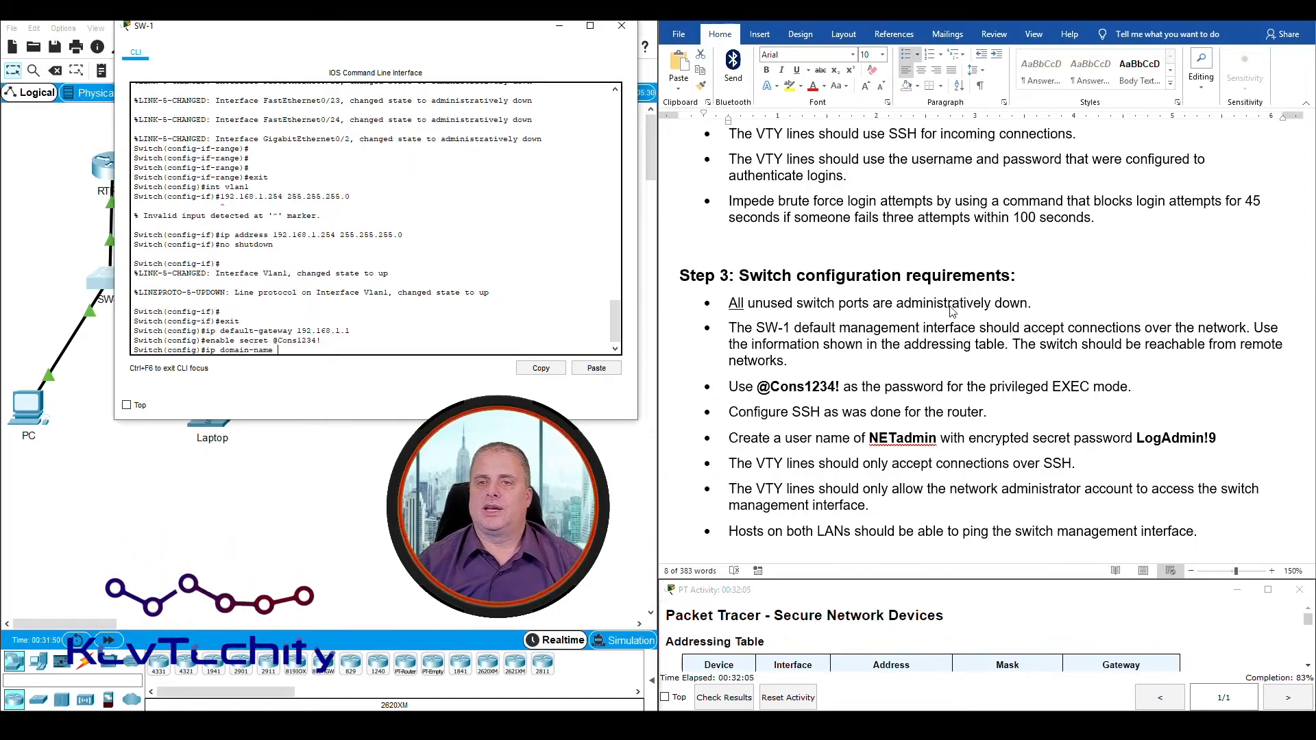
scroll(952, 312, up, 3)
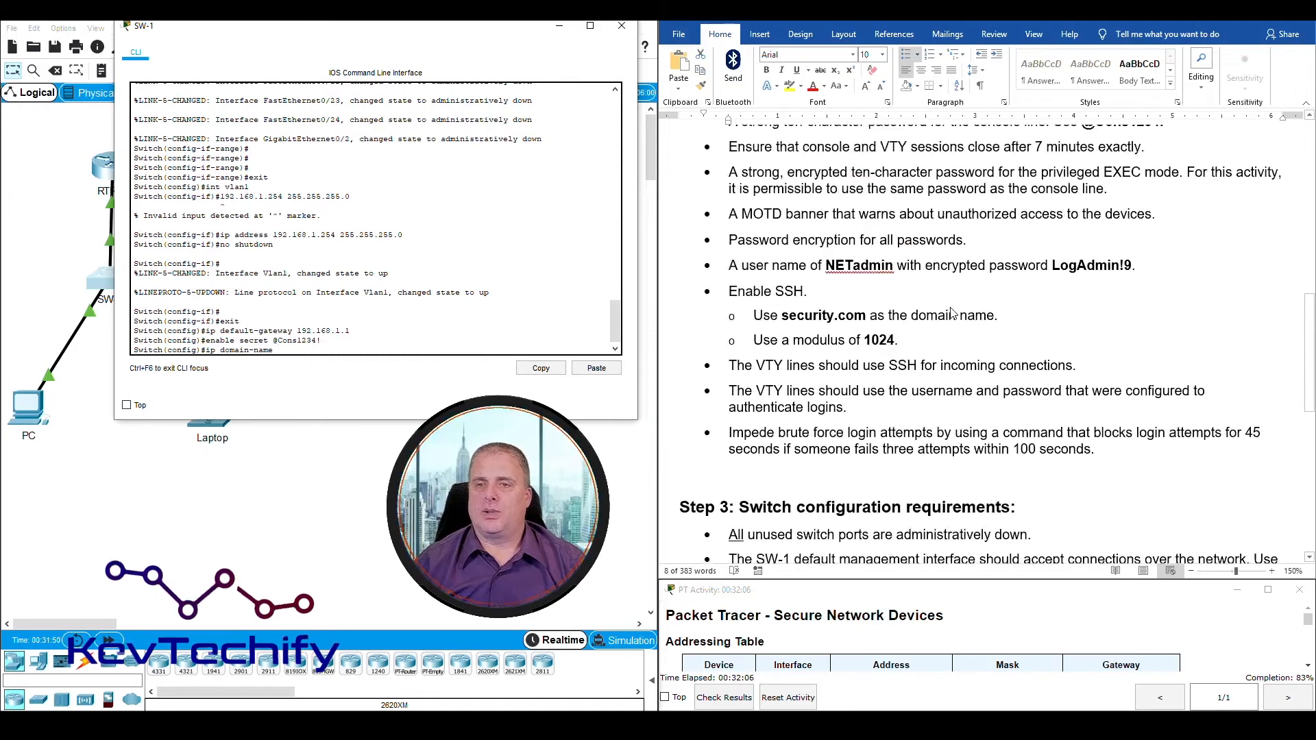
click(786, 316)
drag(784, 317, 867, 316)
click(291, 352)
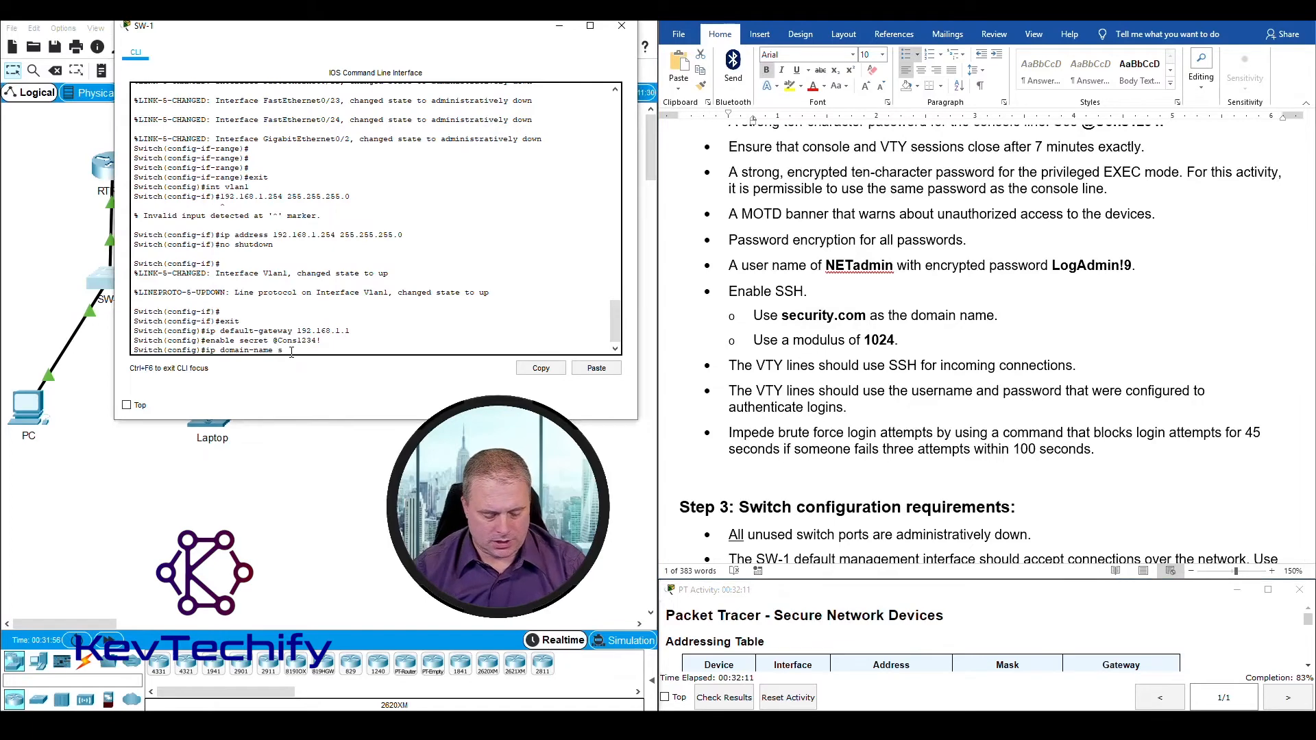
text(security)
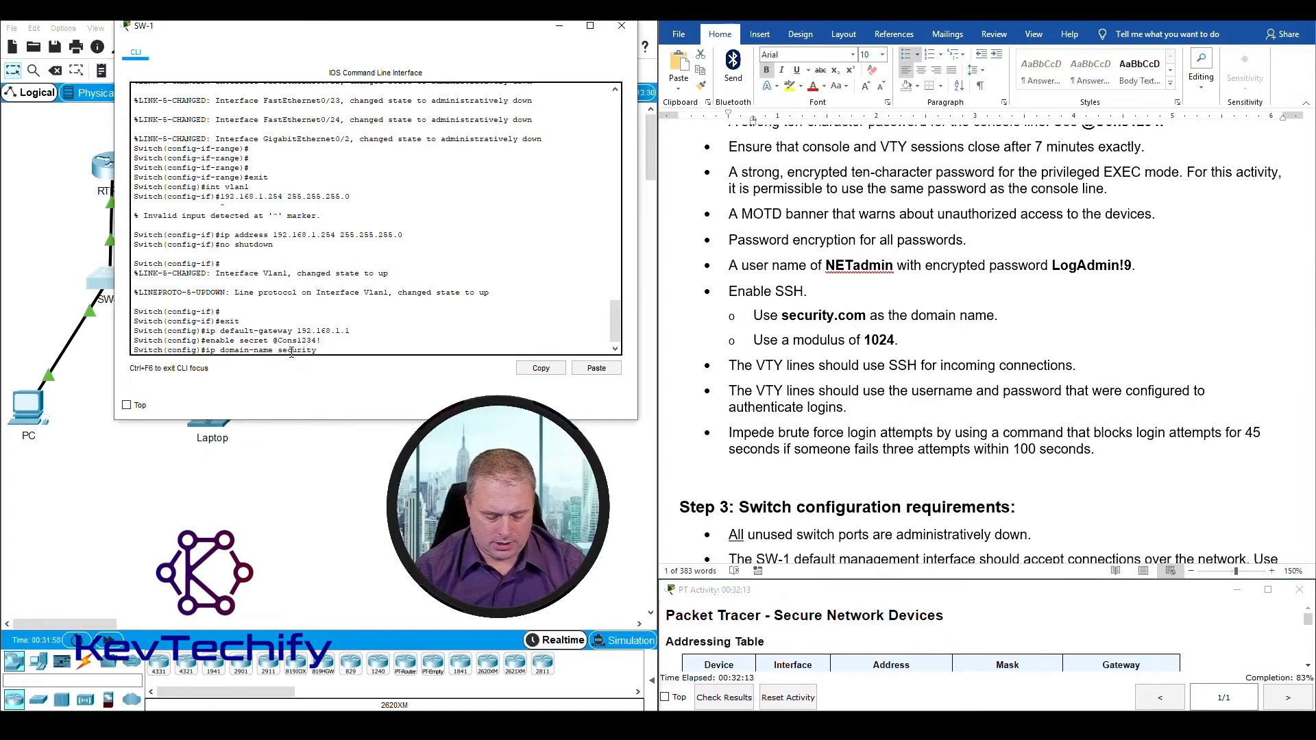
text(.com)
key(Return)
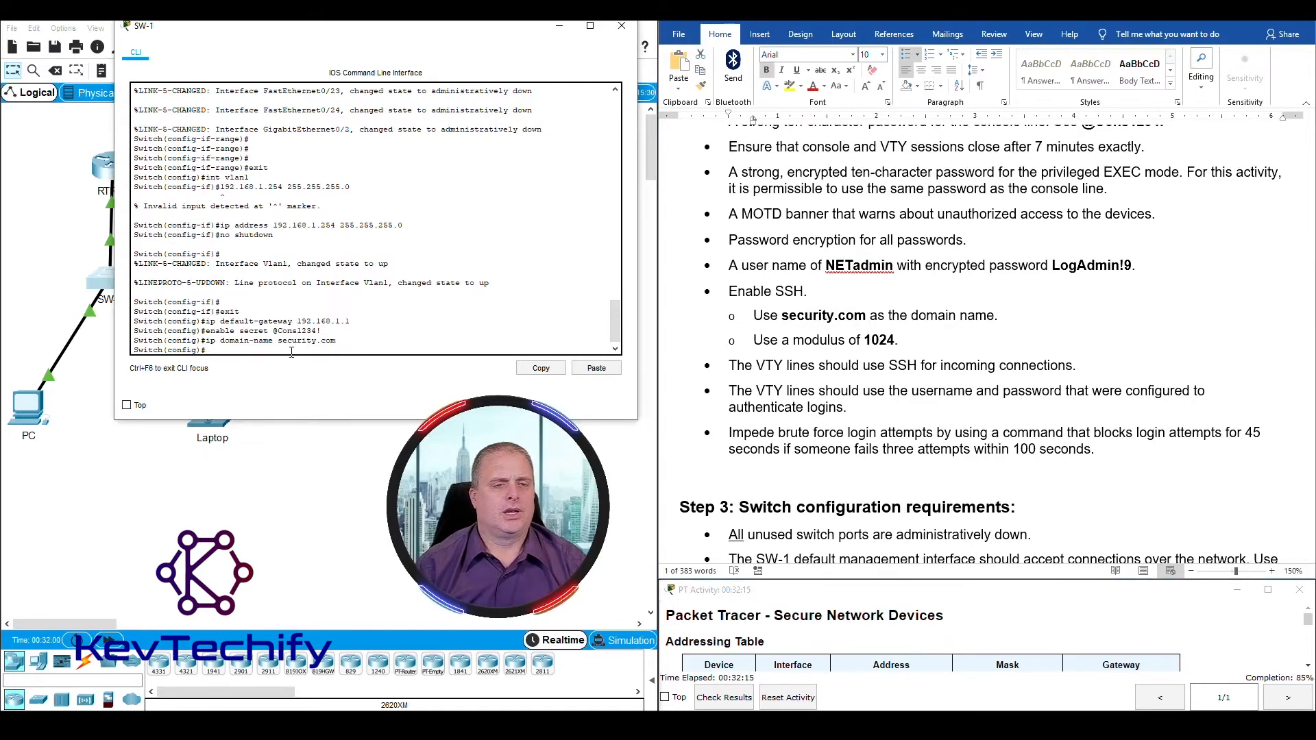
Step: Highlight the 1024 modulus requirement for SSH and try to generate the switch's keys with crypto key generate rsa
scroll(913, 395, down, 6)
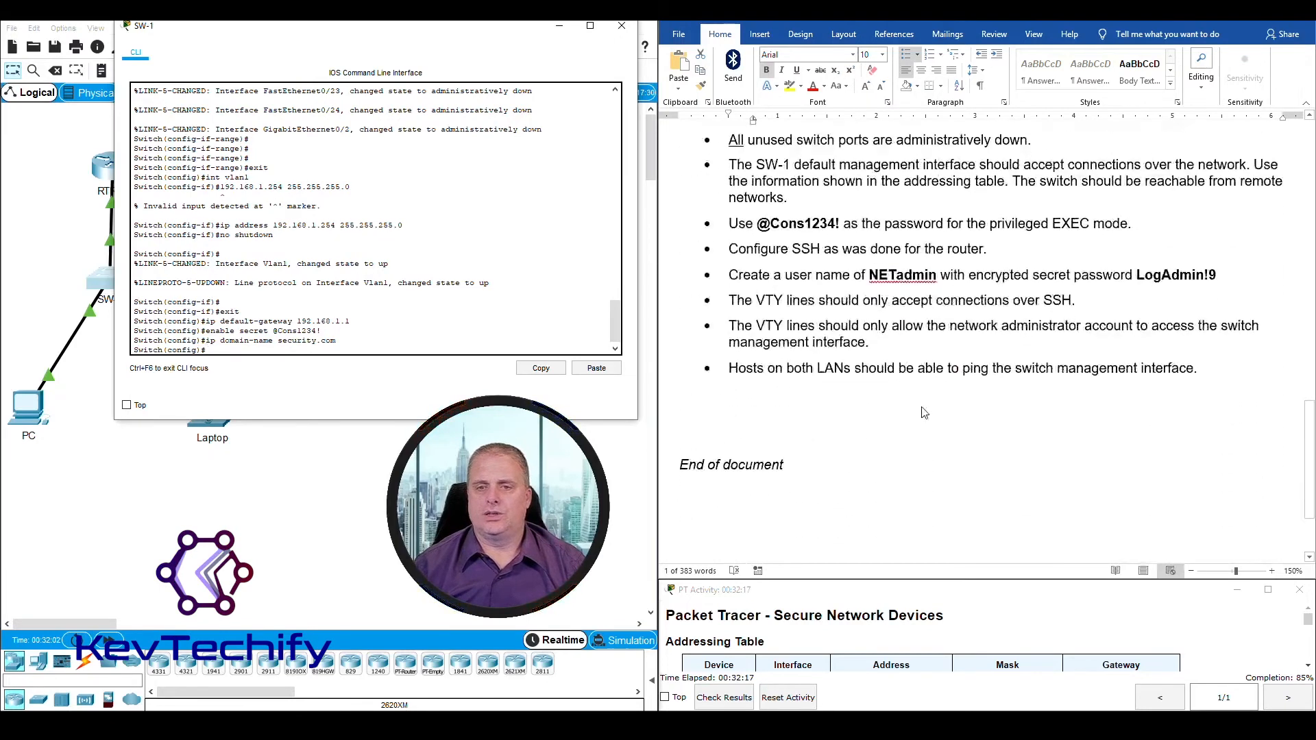
scroll(891, 384, up, 3)
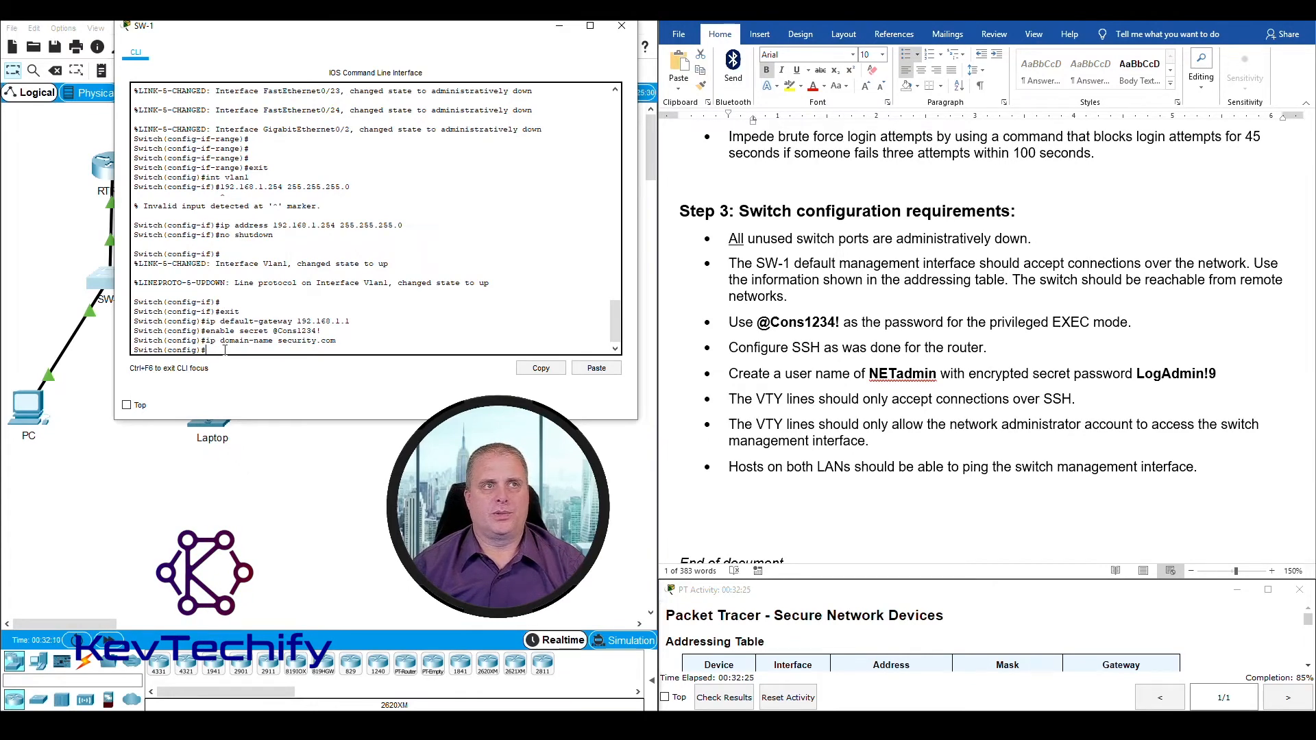
scroll(873, 327, up, 3)
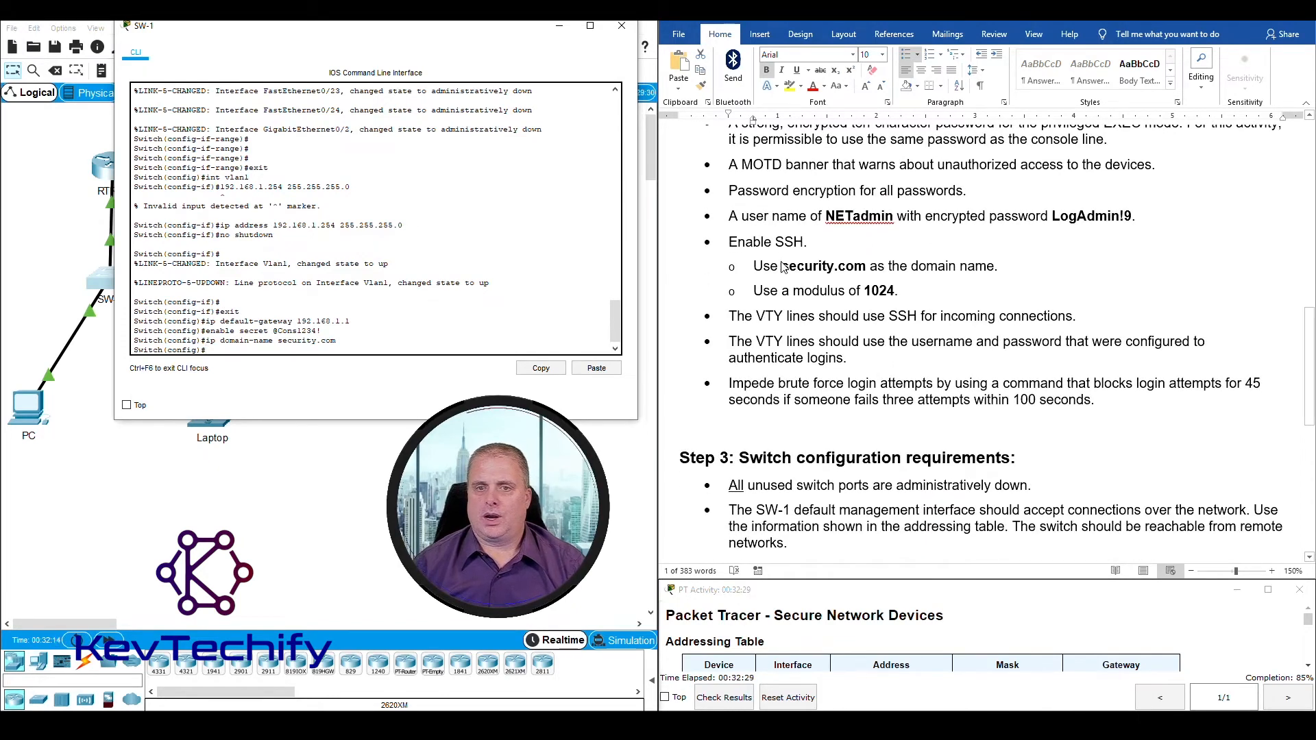
click(776, 289)
drag(754, 291, 906, 291)
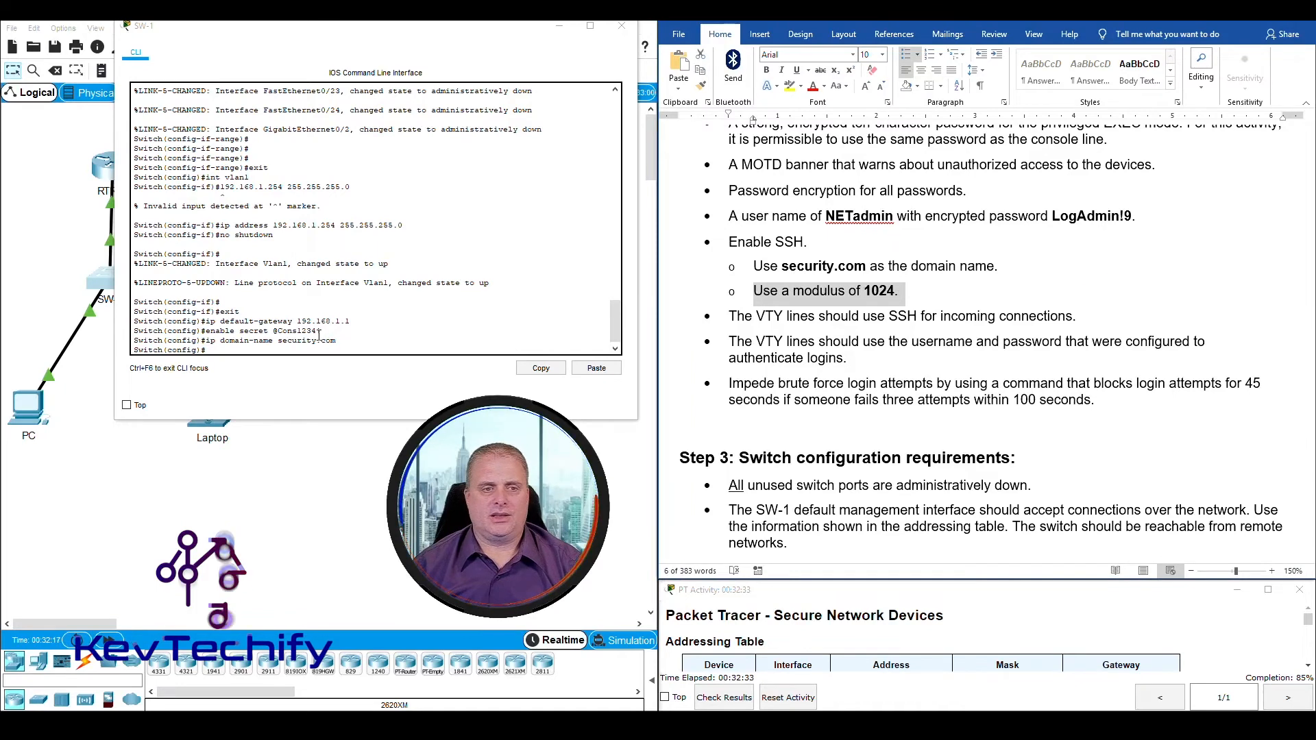
click(276, 351)
text(cryp)
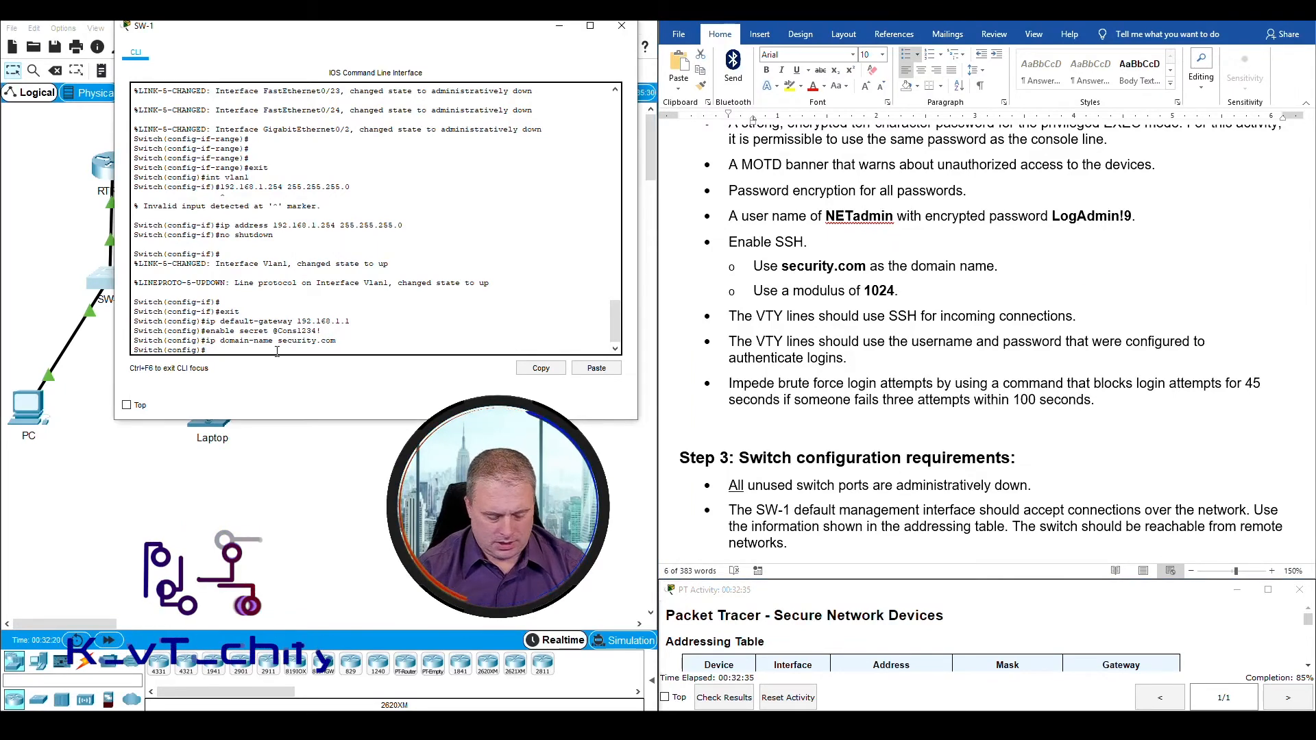
text(to key generate r)
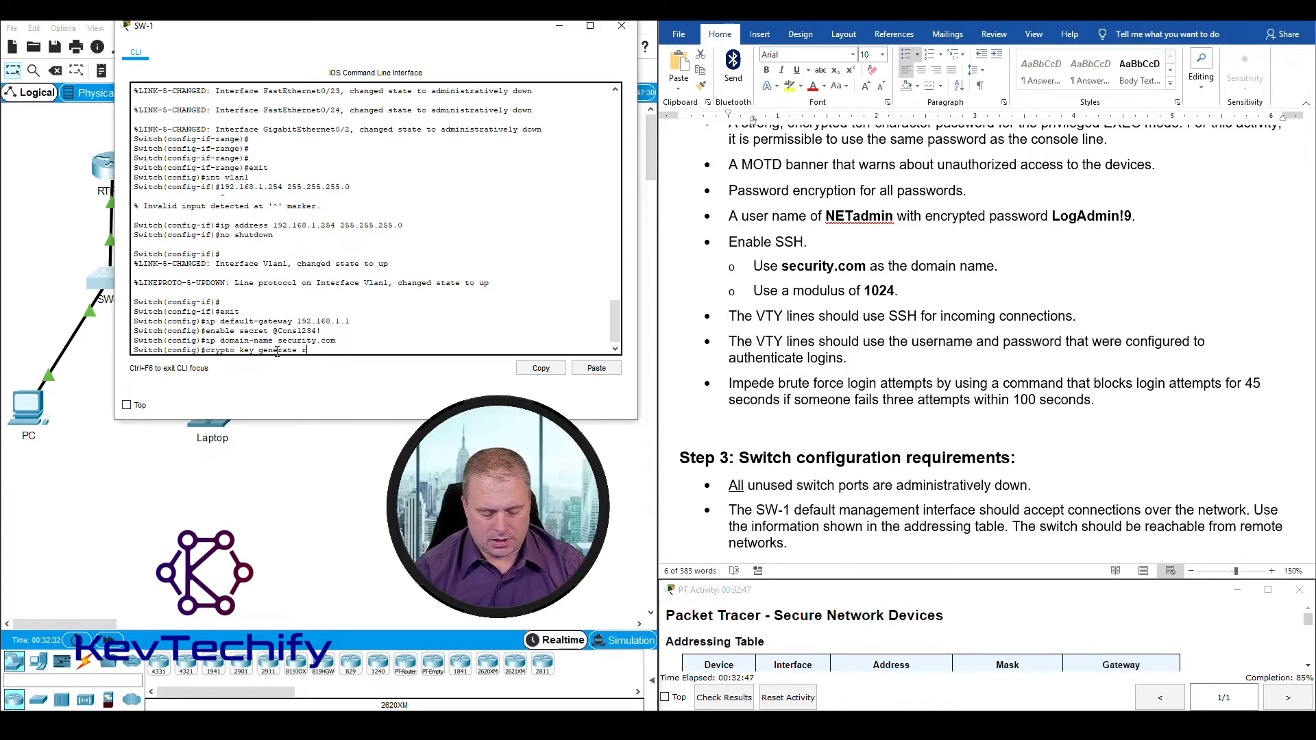
text(sa)
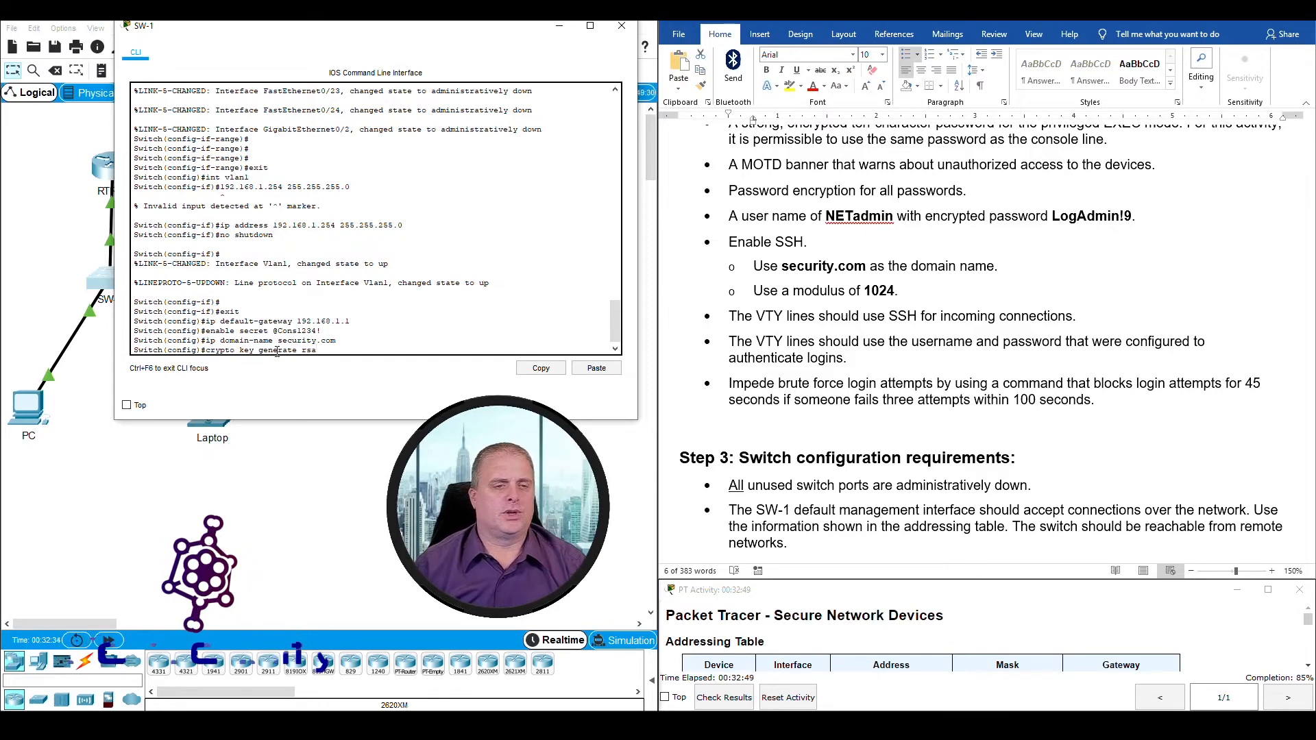
key(Return)
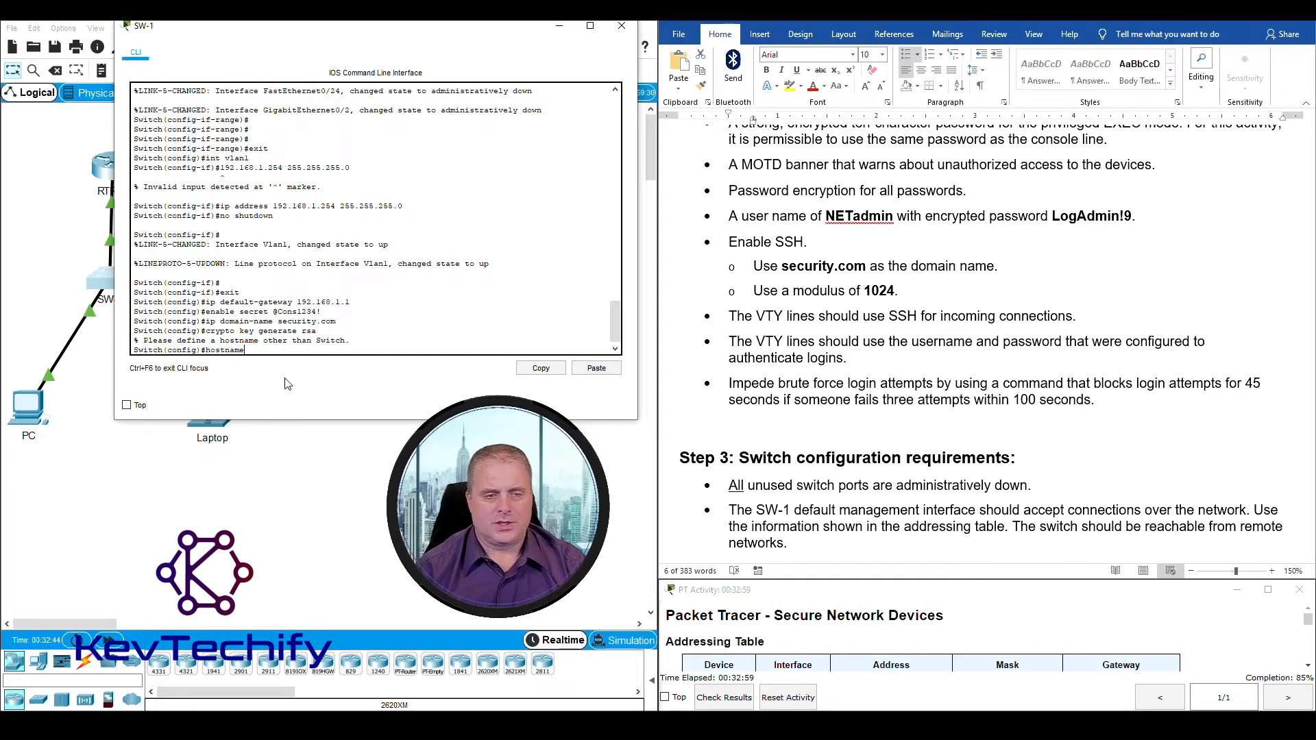
Step: Look up the switch's name in the addressing table and set the device's hostname to SW-1
scroll(881, 395, up, 10)
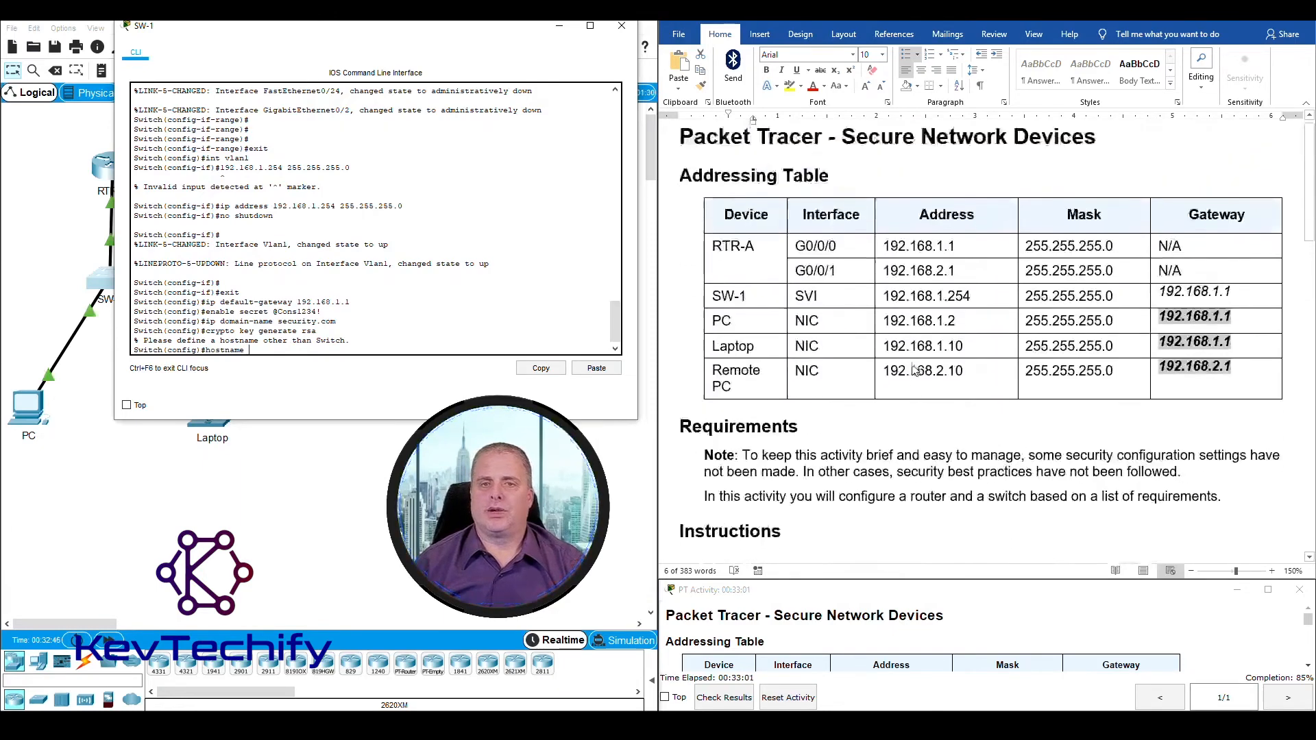
click(718, 309)
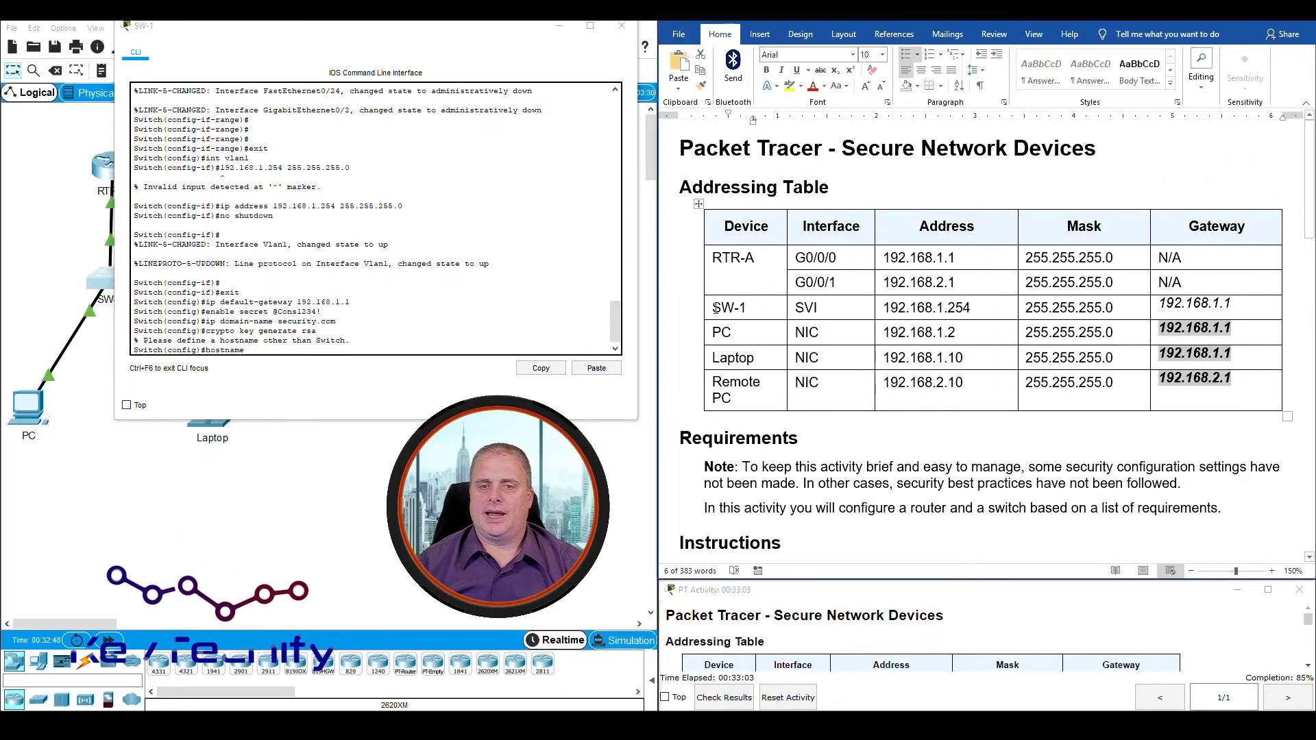
drag(713, 307, 745, 307)
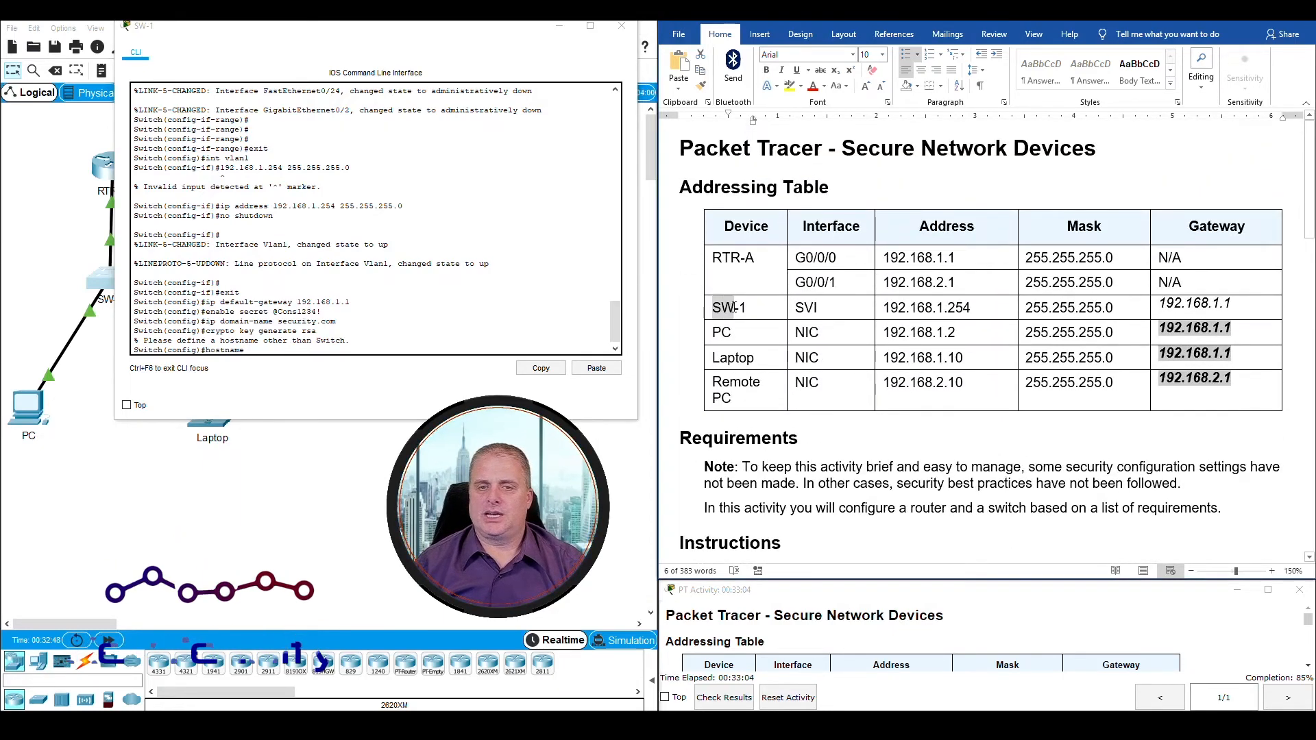
click(269, 352)
text(SW)
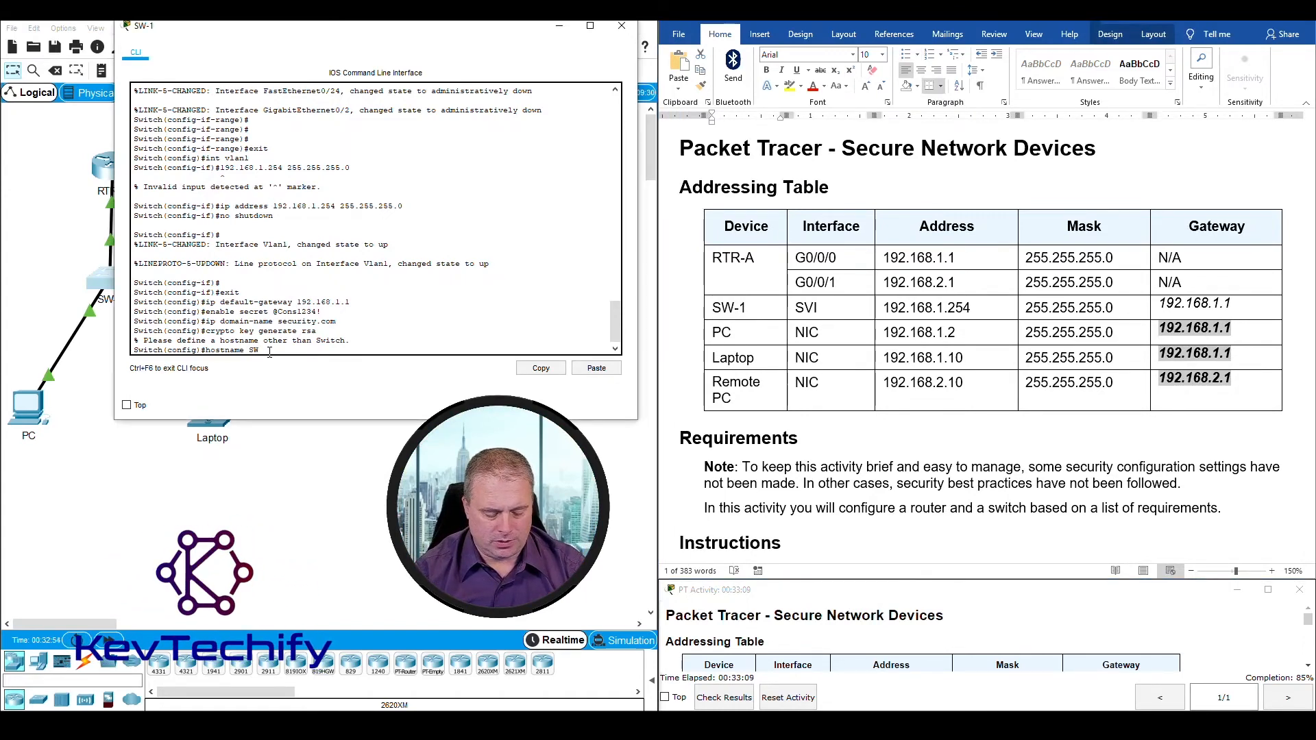
text(-1)
key(Return)
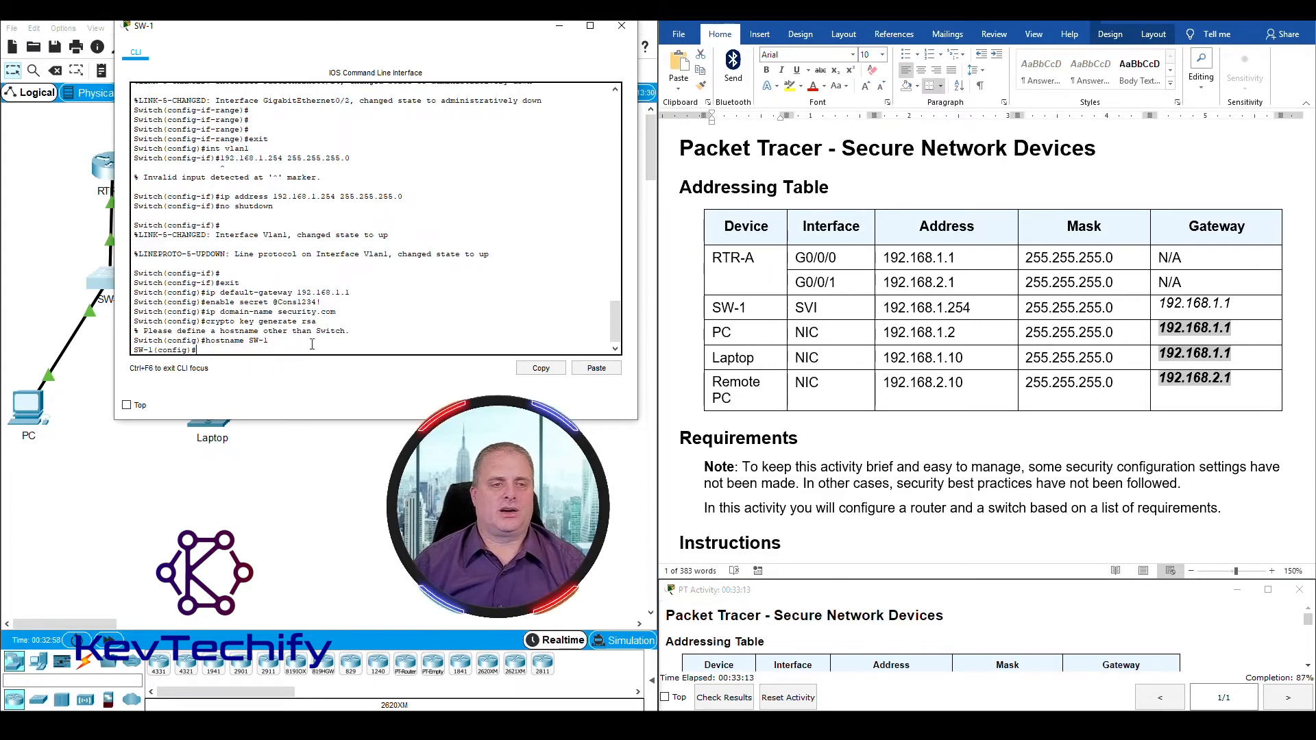
Step: Generate SW-1's SSH keys with crypto key generate rsa, using the required modulus of 1024 bits
drag(205, 321, 314, 325)
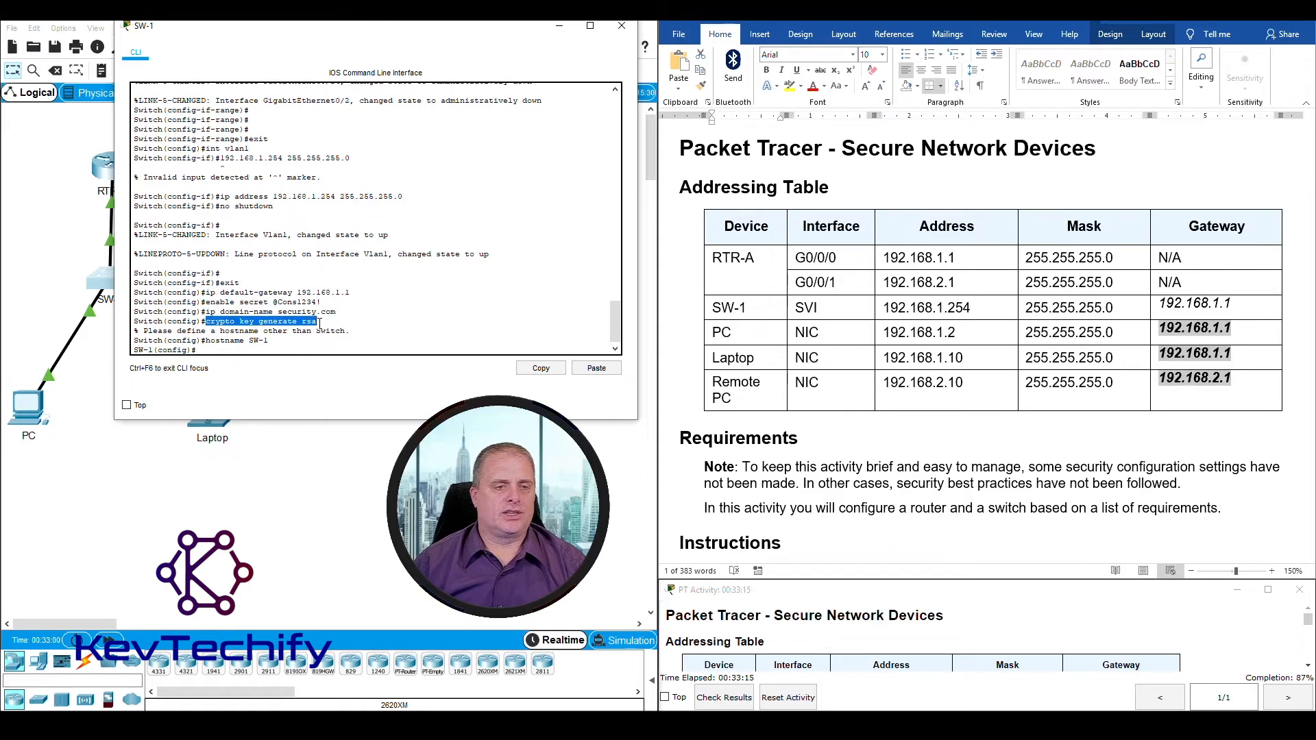
click(244, 351)
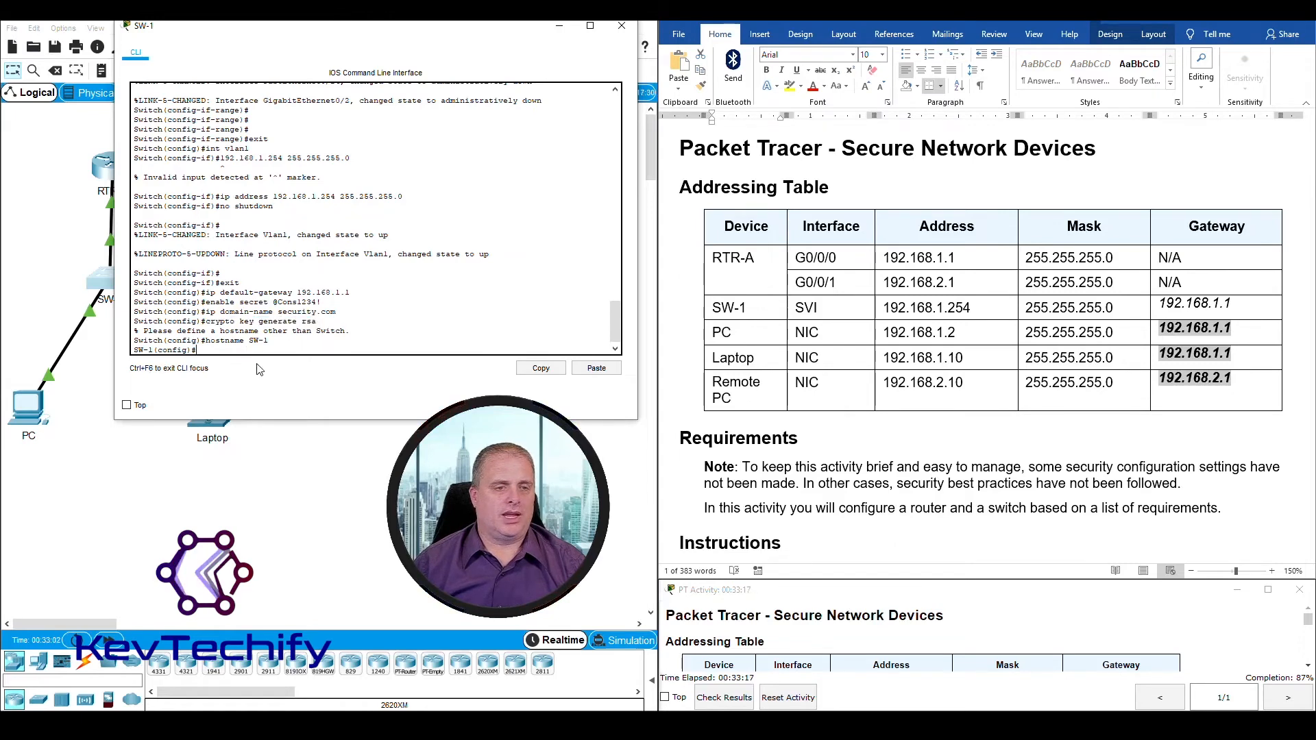
key(Up)
key(Up)
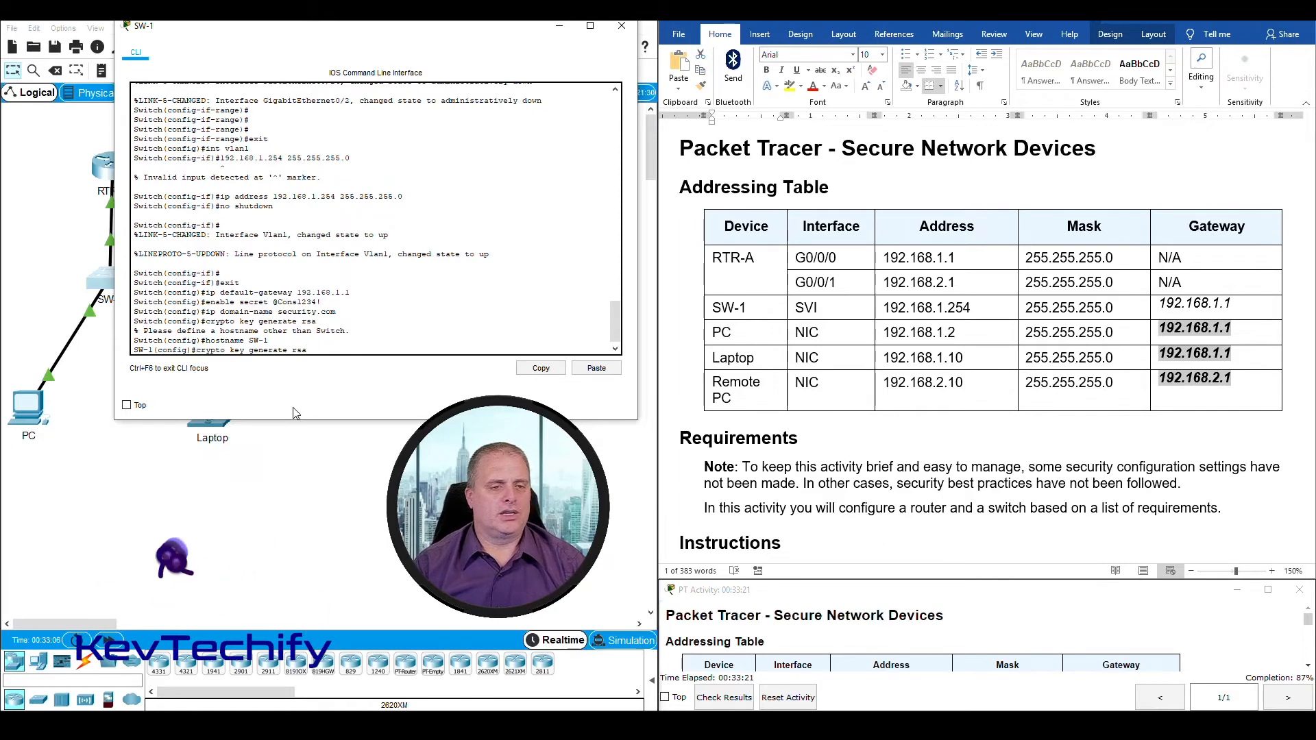
key(Return)
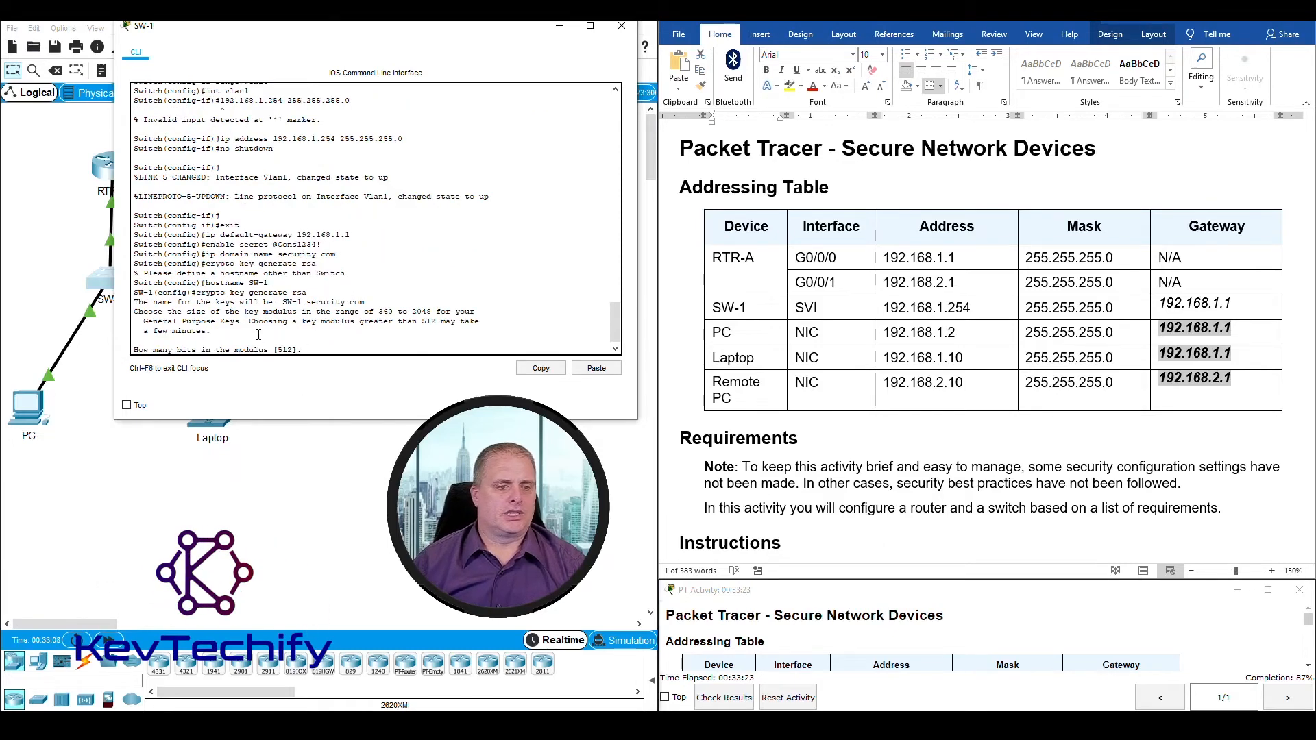
drag(279, 301, 349, 302)
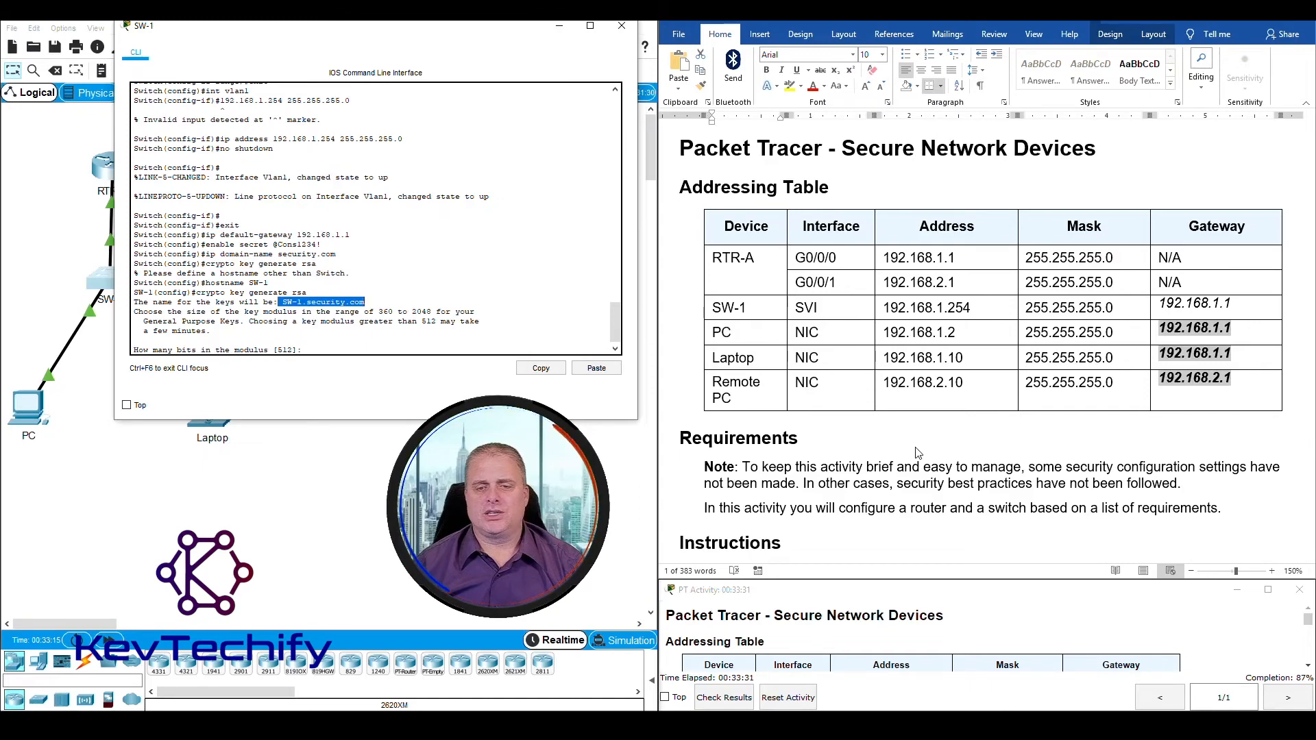
scroll(918, 452, down, 10)
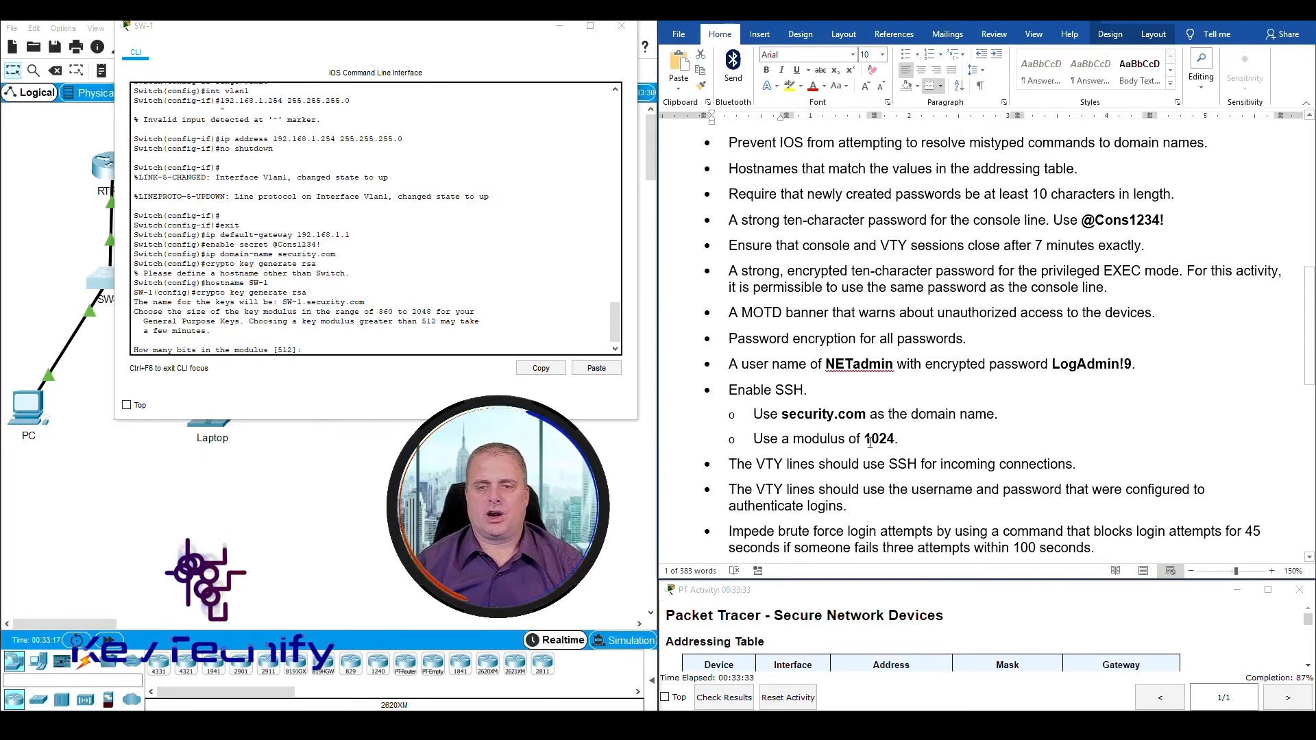
drag(864, 439, 895, 439)
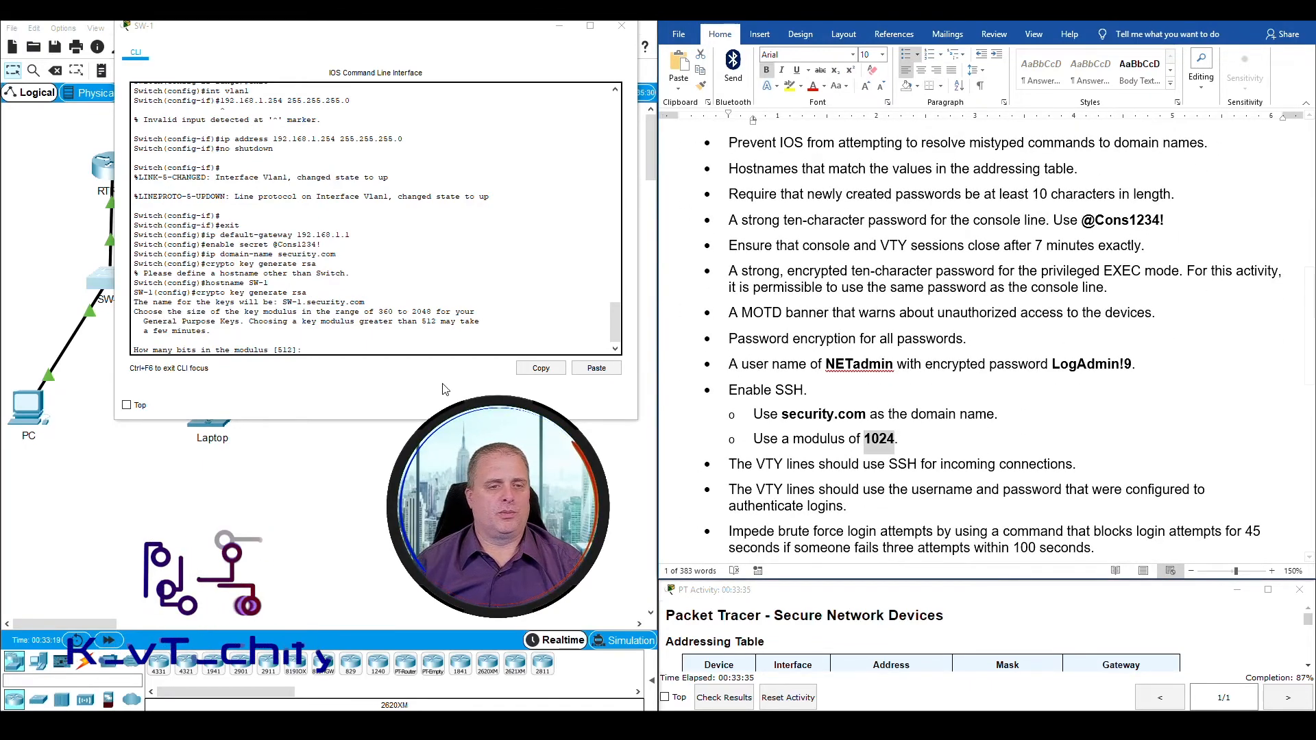
click(326, 348)
text(10)
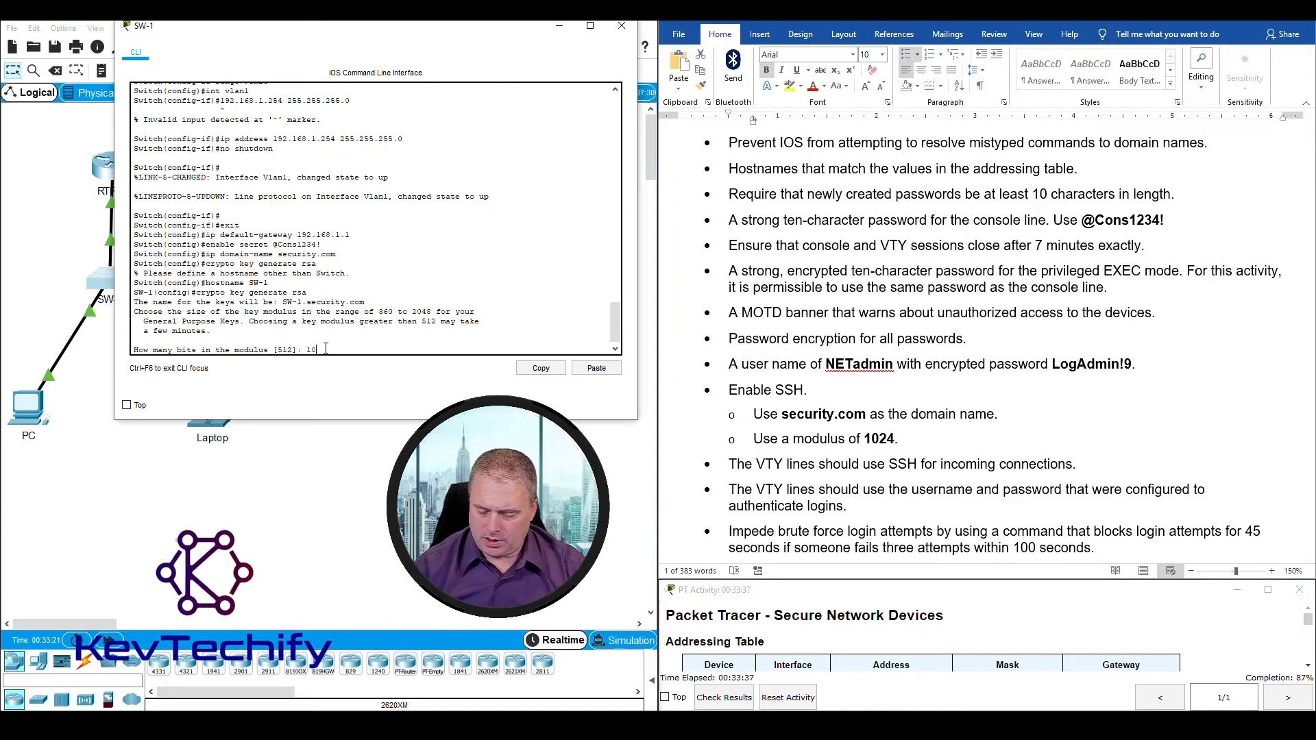
text(24)
key(Return)
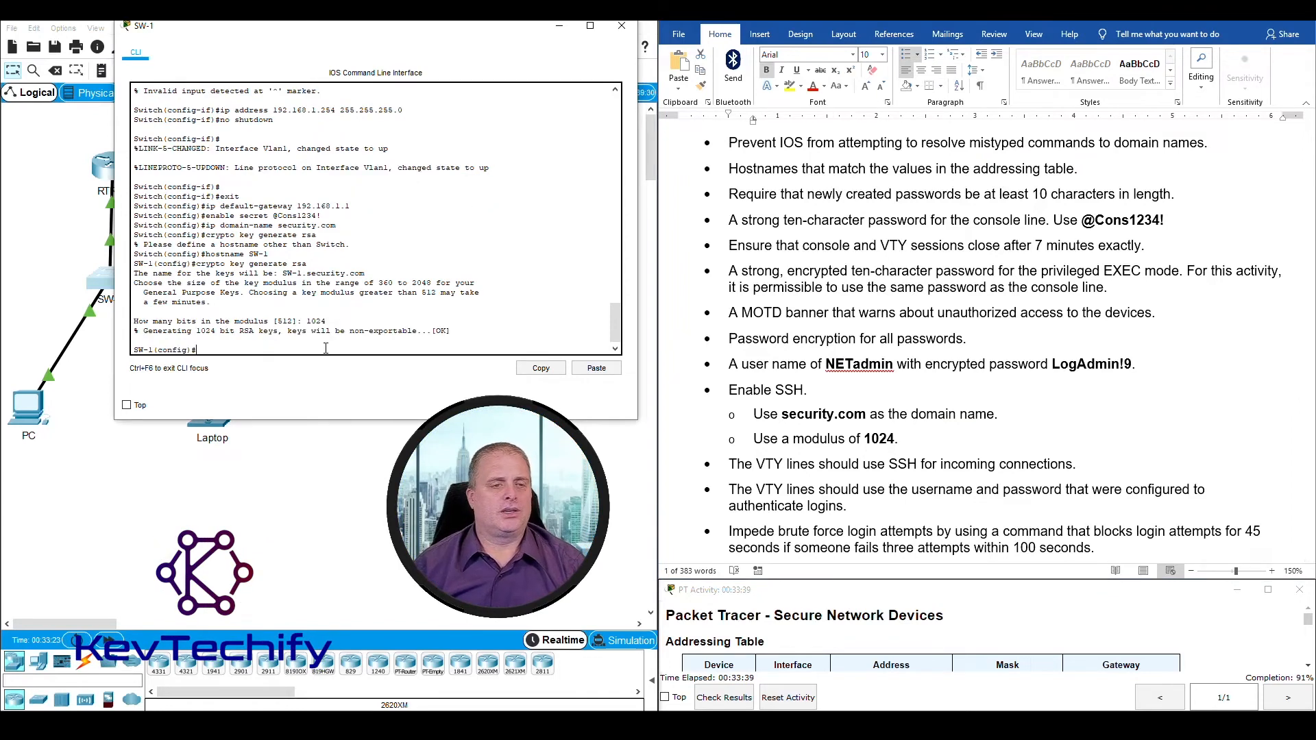
Step: Look up the Step 3 user account requirement and create the user NETadmin on SW-1 with the required secret password
scroll(747, 416, down, 5)
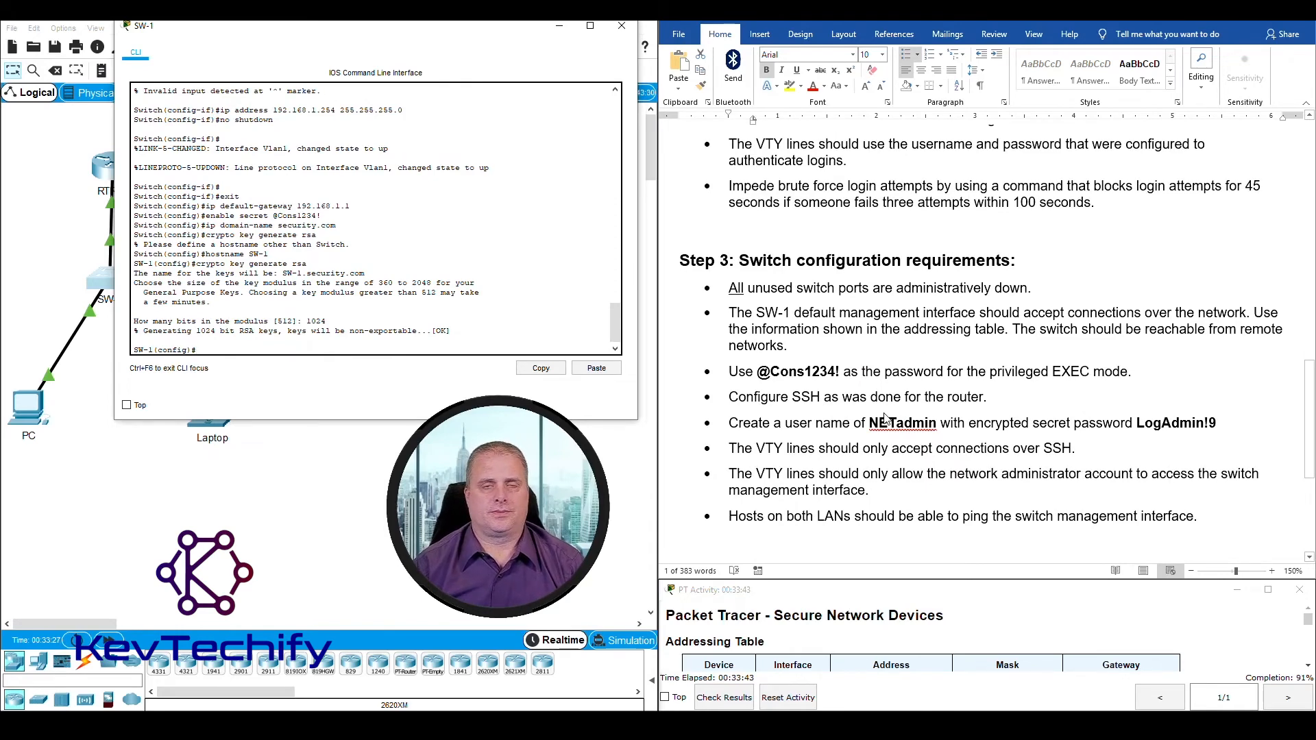
click(751, 399)
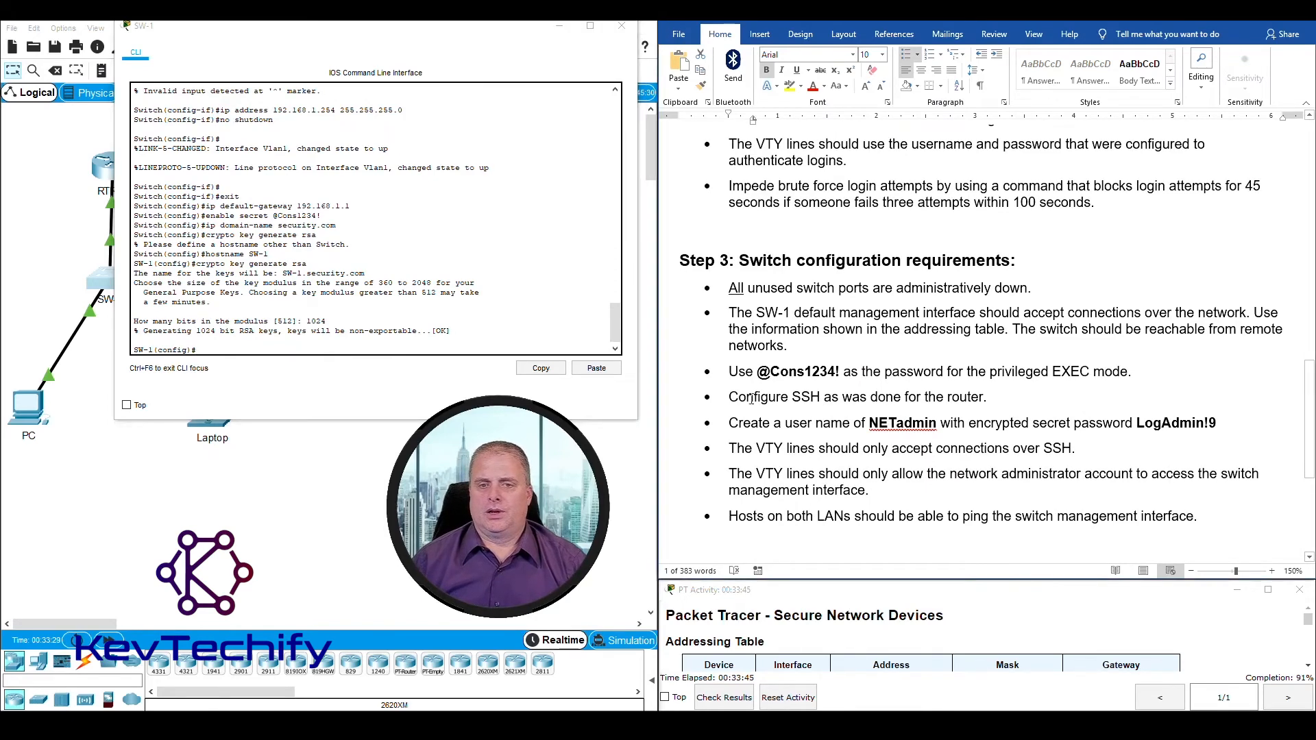
drag(732, 397, 993, 399)
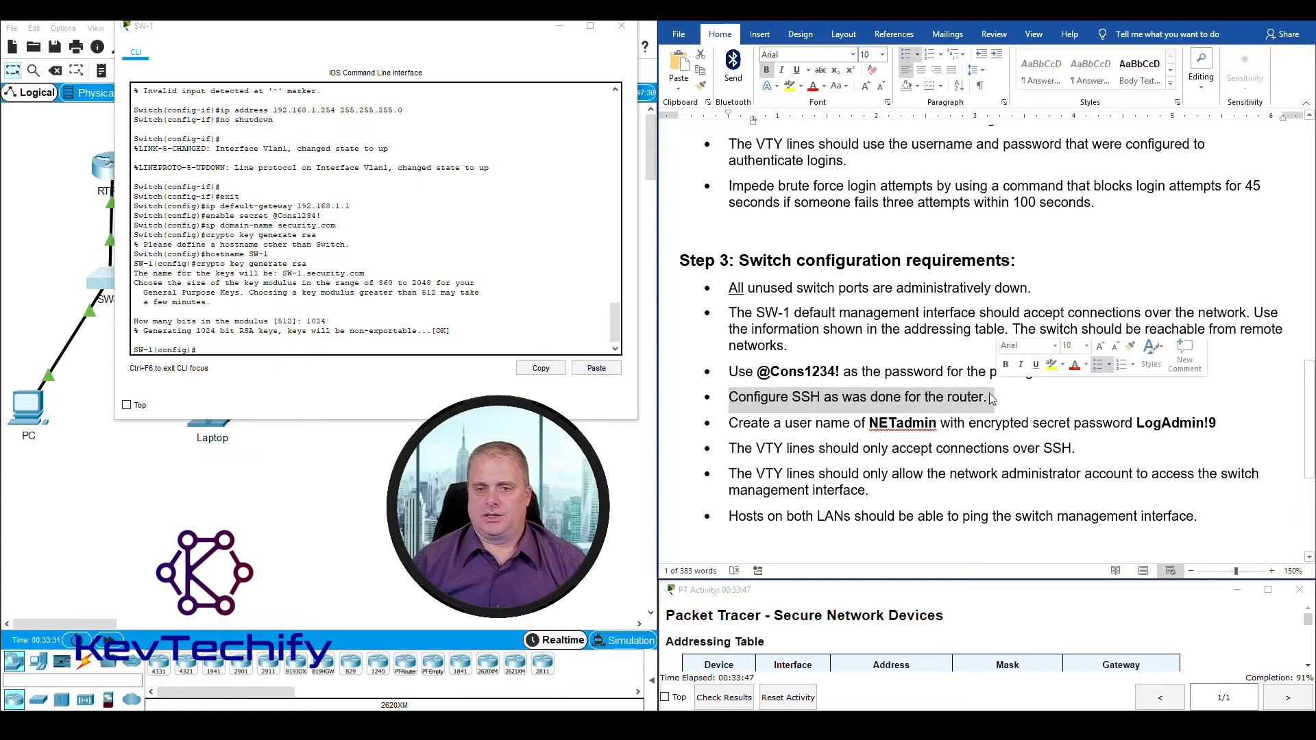
click(731, 429)
drag(730, 429, 1217, 421)
click(229, 349)
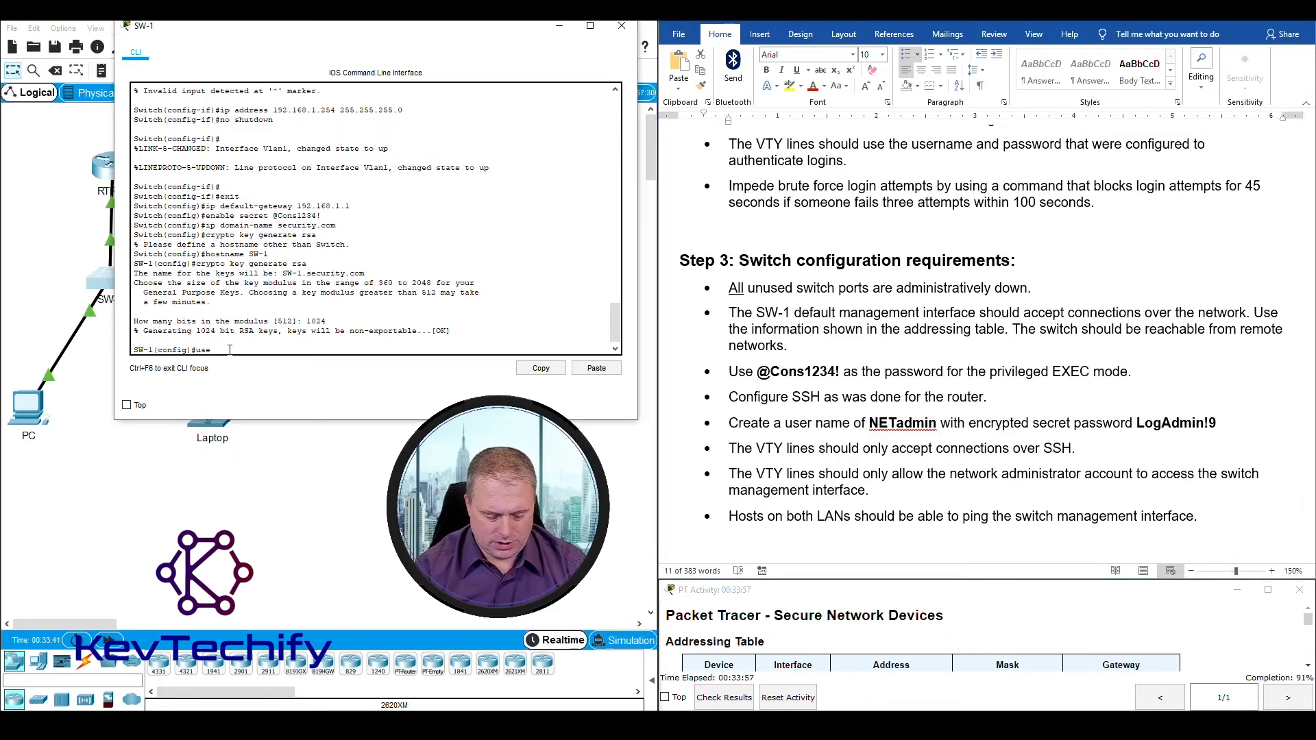
text(username)
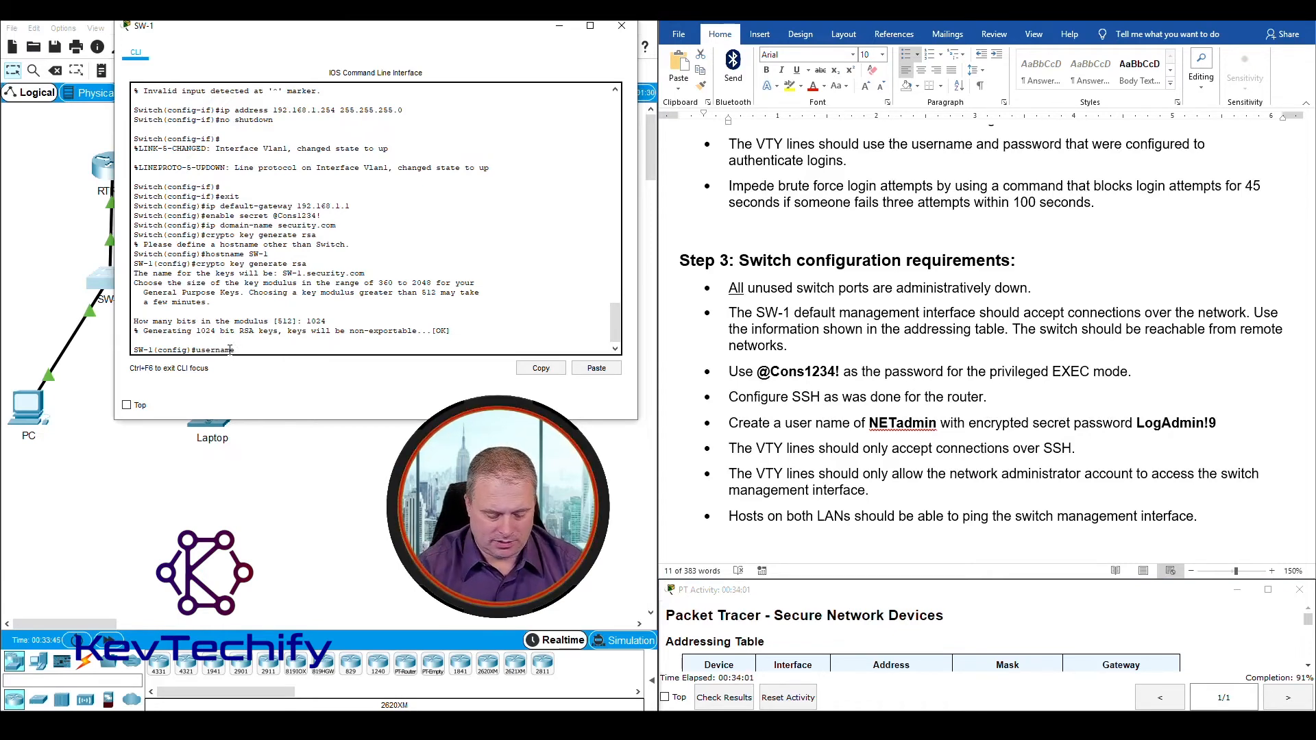
text( N)
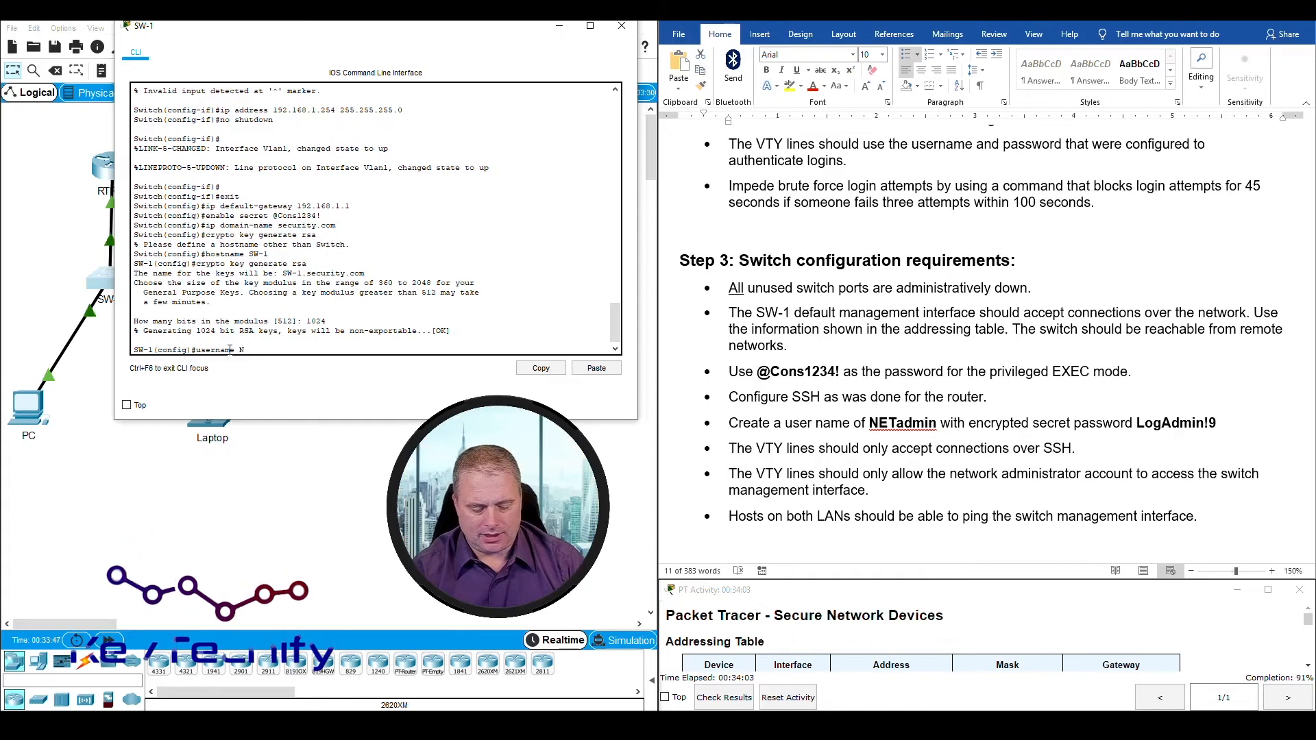
text(ET)
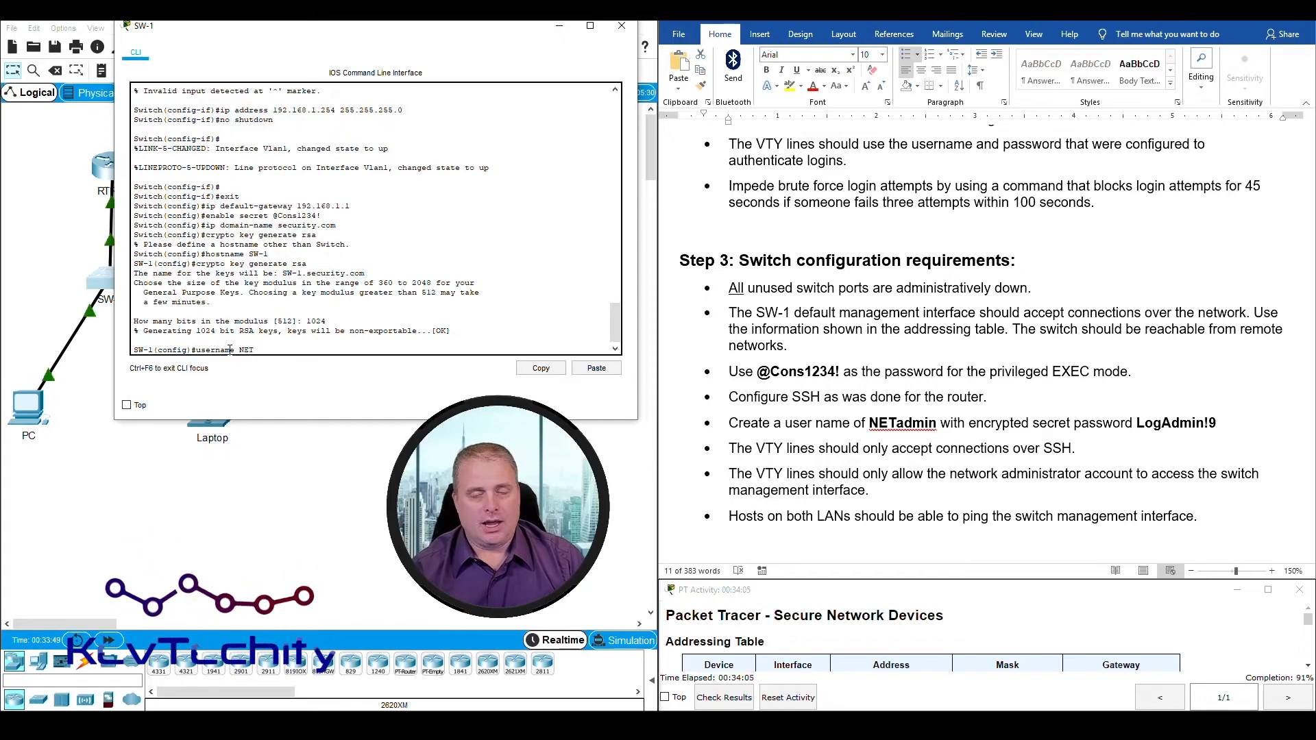
text(admin secret L)
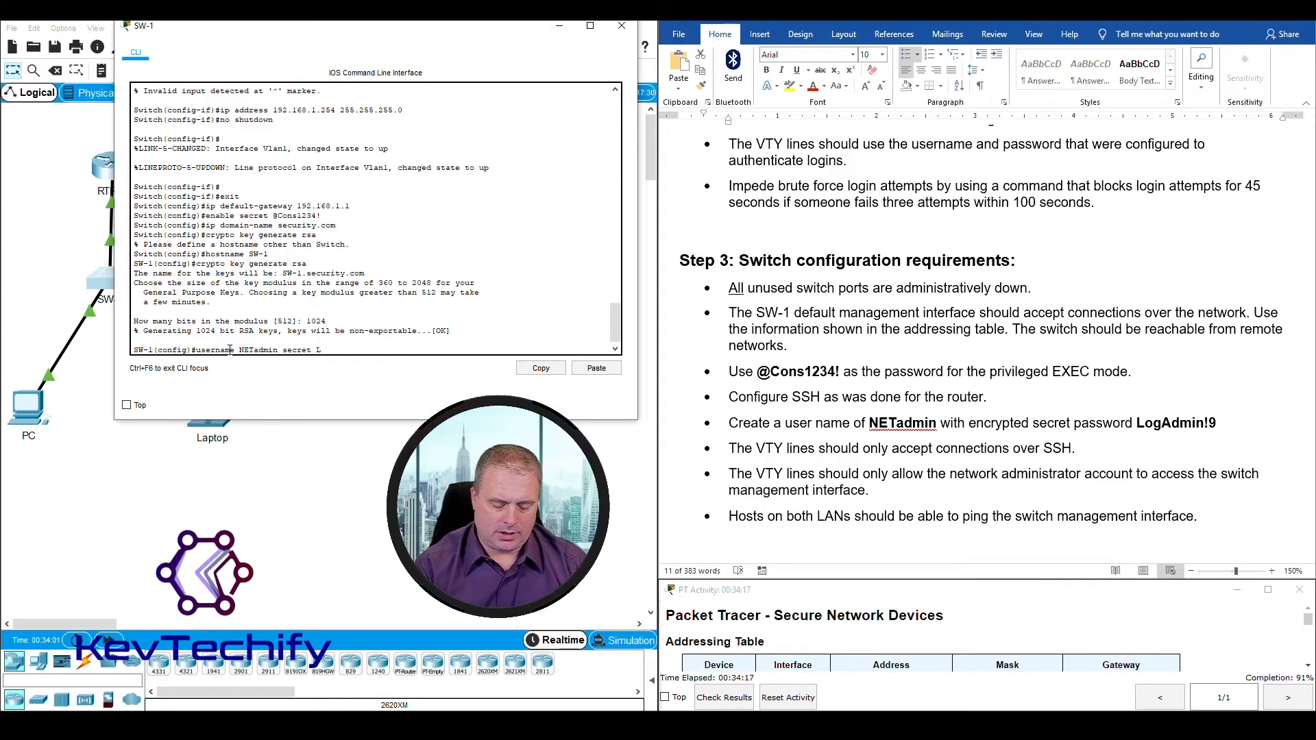
text(ogAdmi)
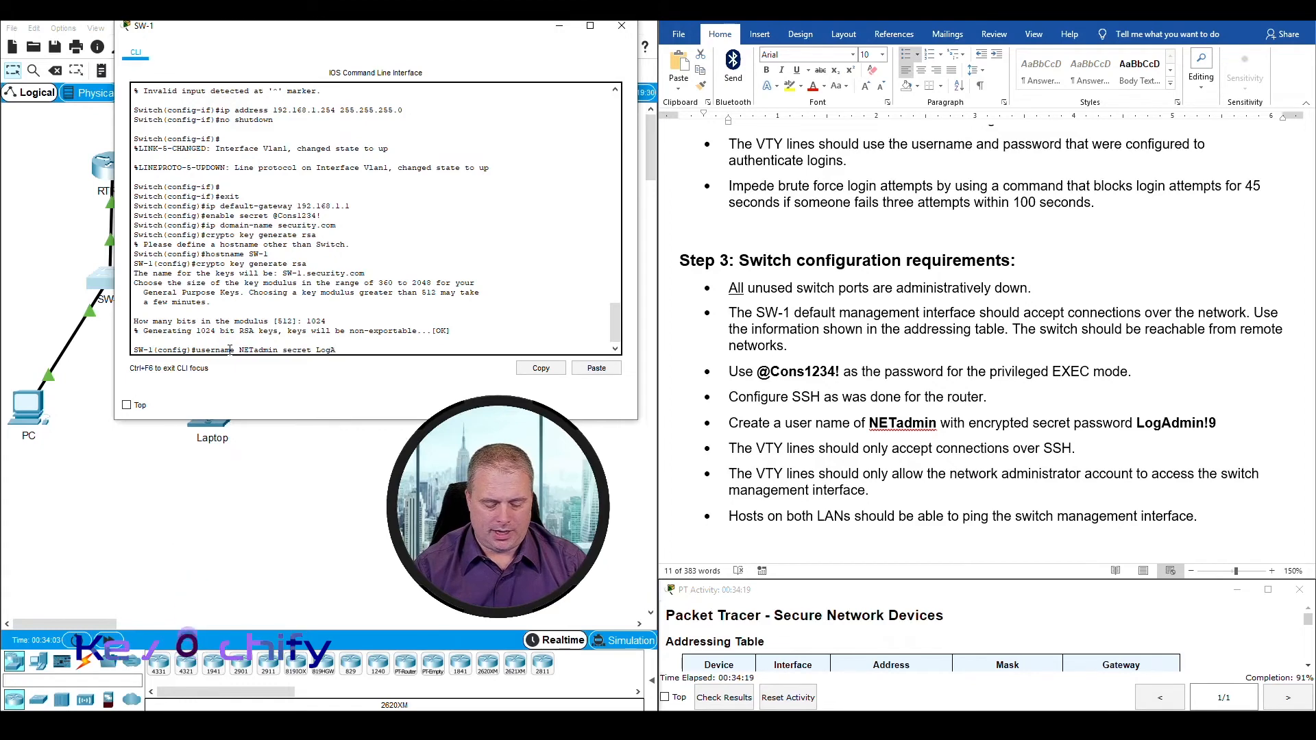
text(n!9)
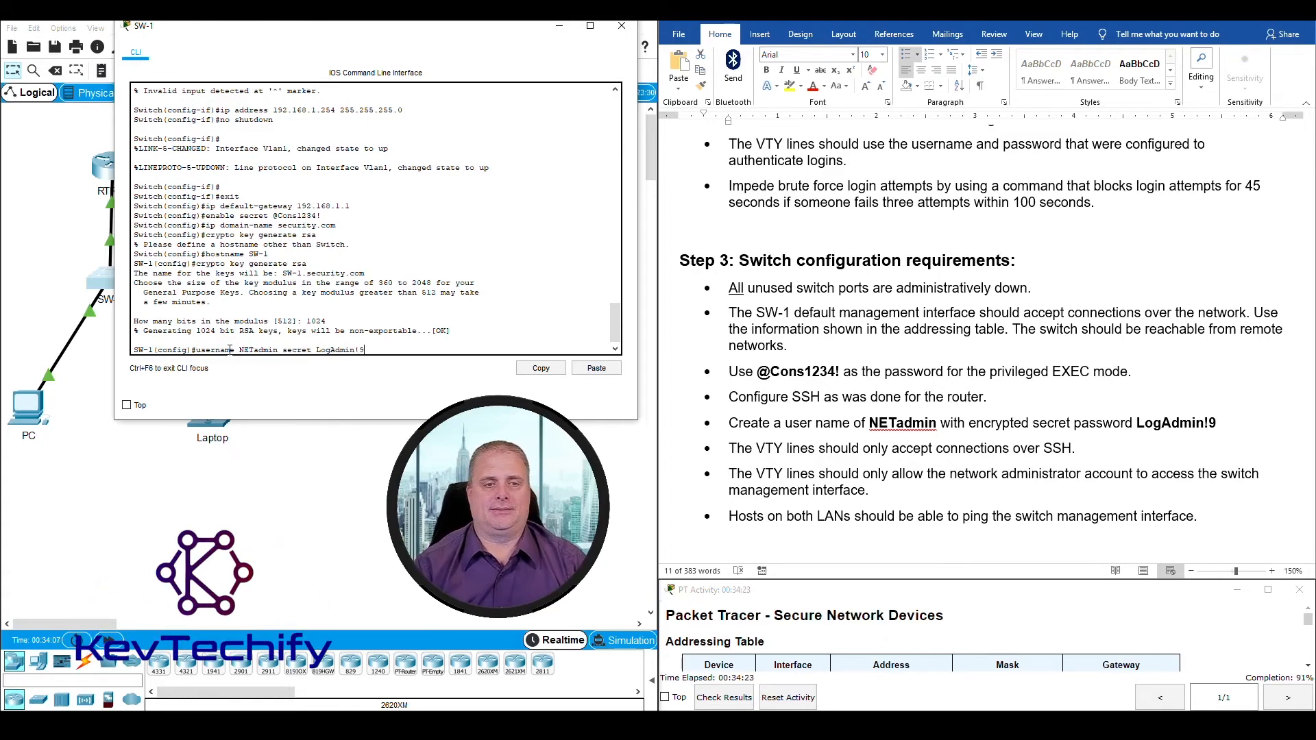
key(Return)
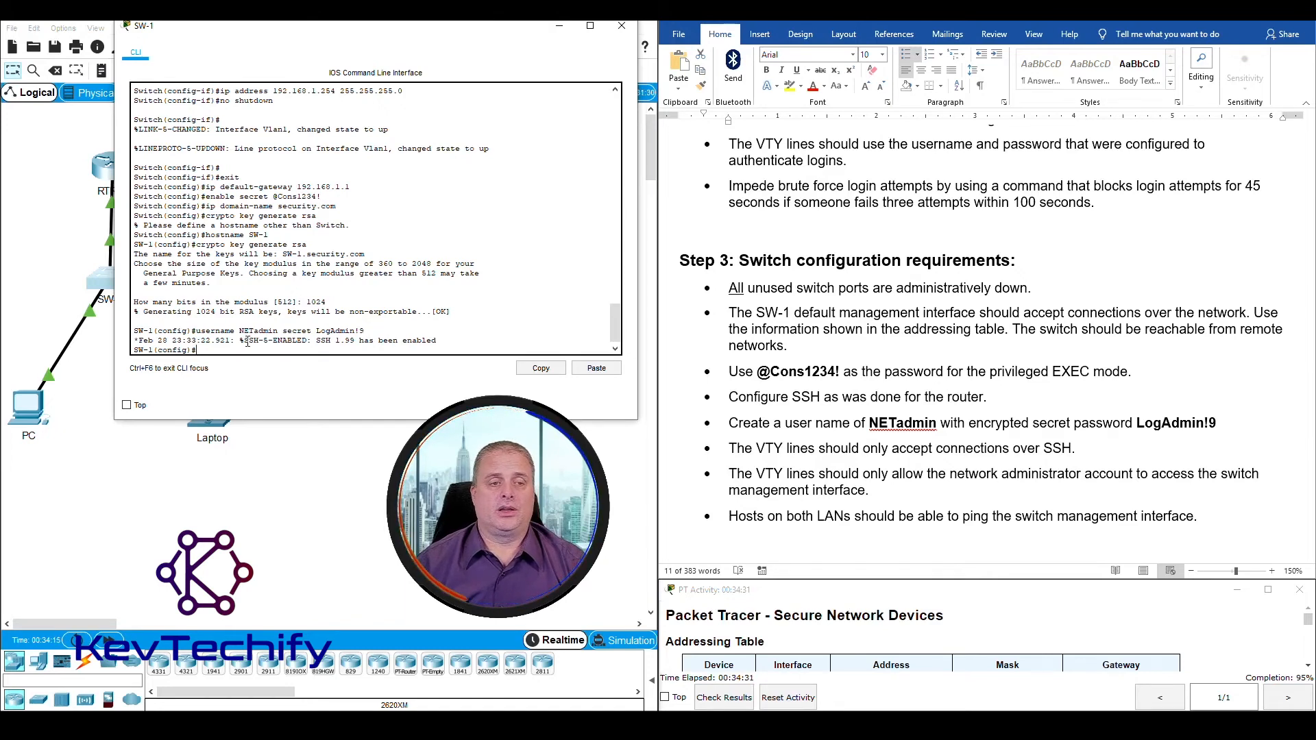
Step: Highlight the Step 3 requirement for SSH-only VTY access and restrict SW-1's lines with line vty 0 4 and transport input ssh
mouse_move(247, 340)
mouse_down()
mouse_move(437, 340)
mouse_move(242, 341)
mouse_up()
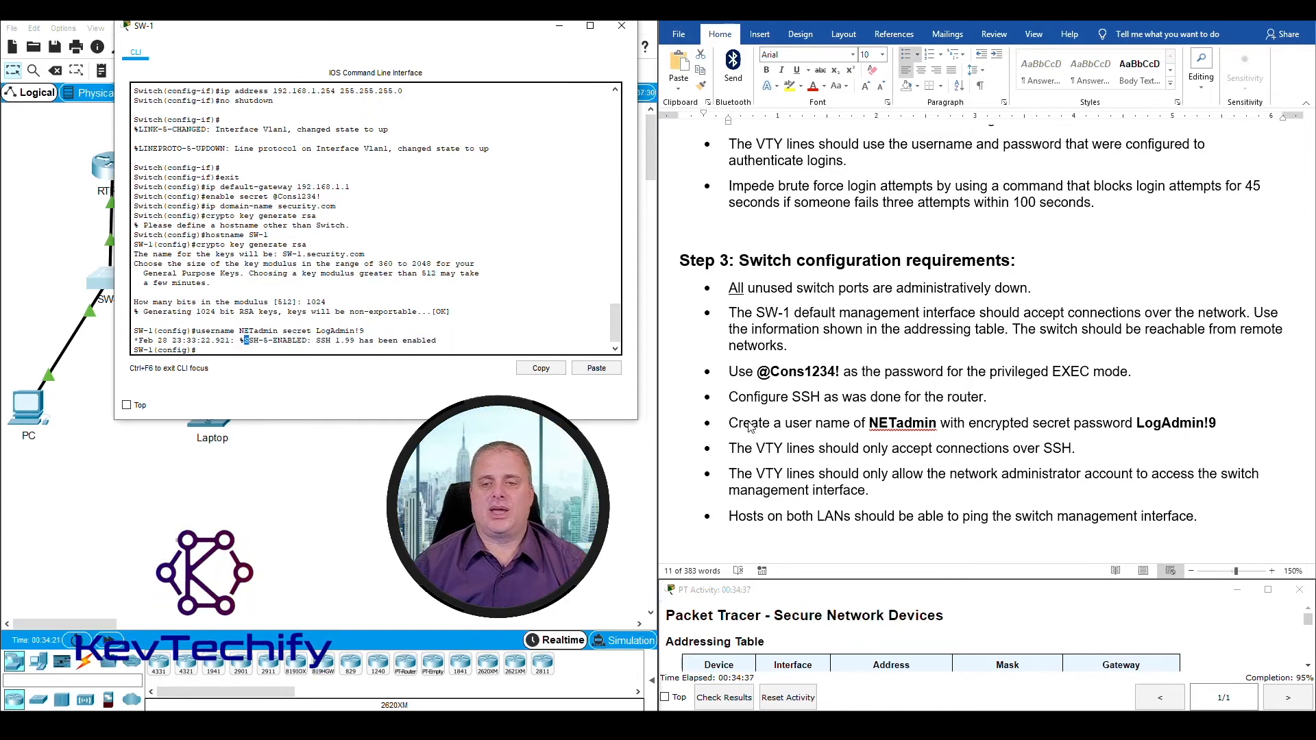
triple_click(786, 430)
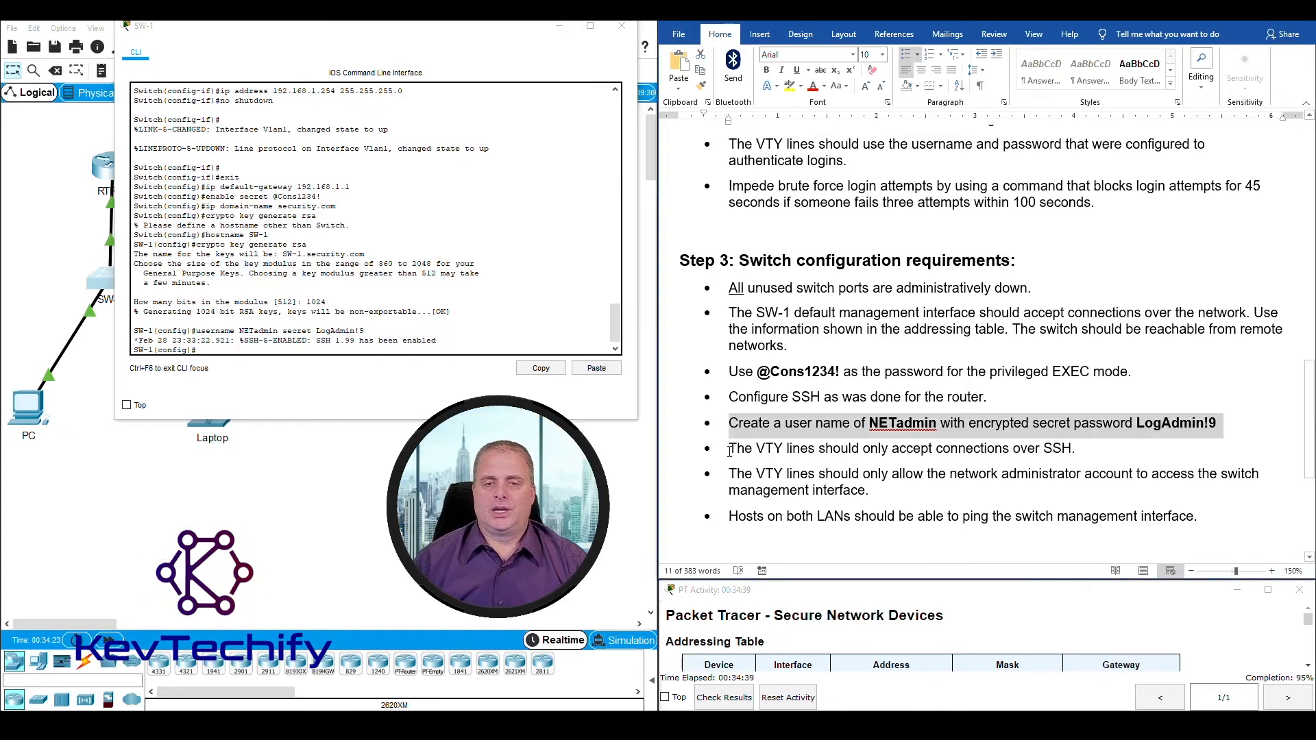
scroll(730, 450, down, 1)
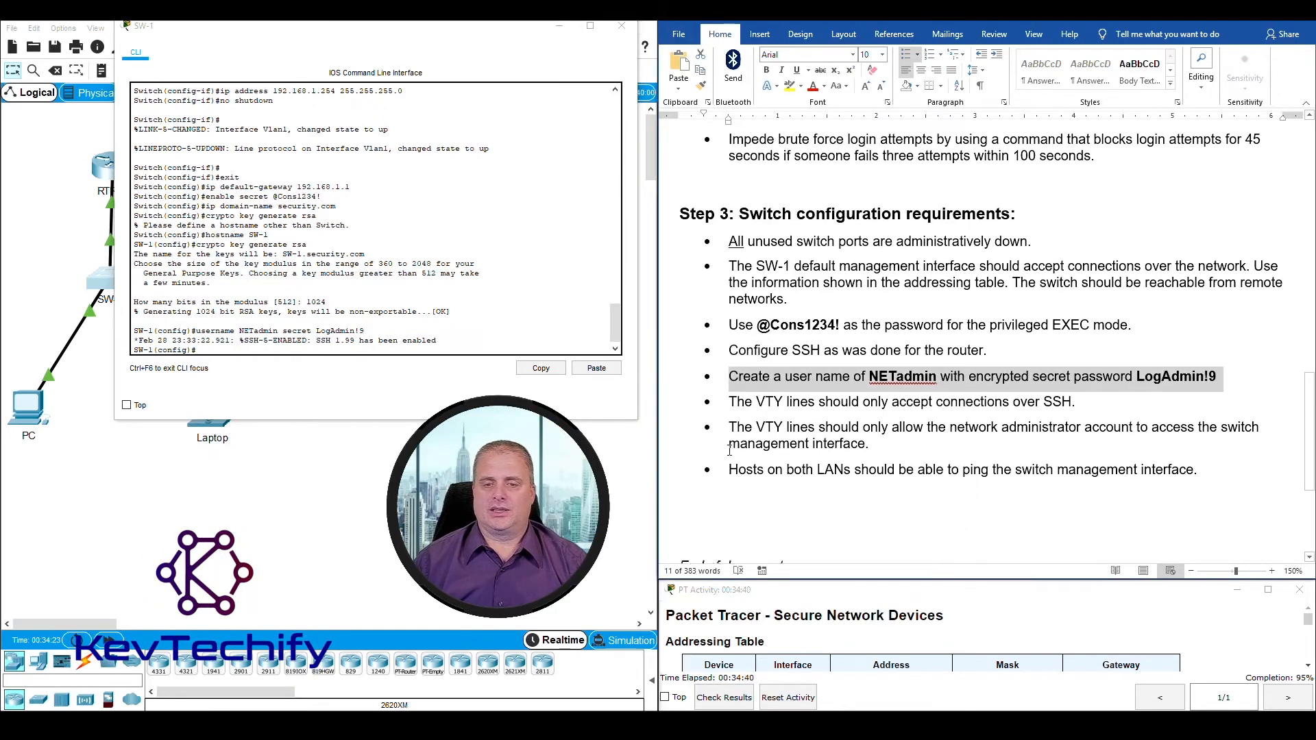
click(732, 398)
drag(748, 397, 1074, 399)
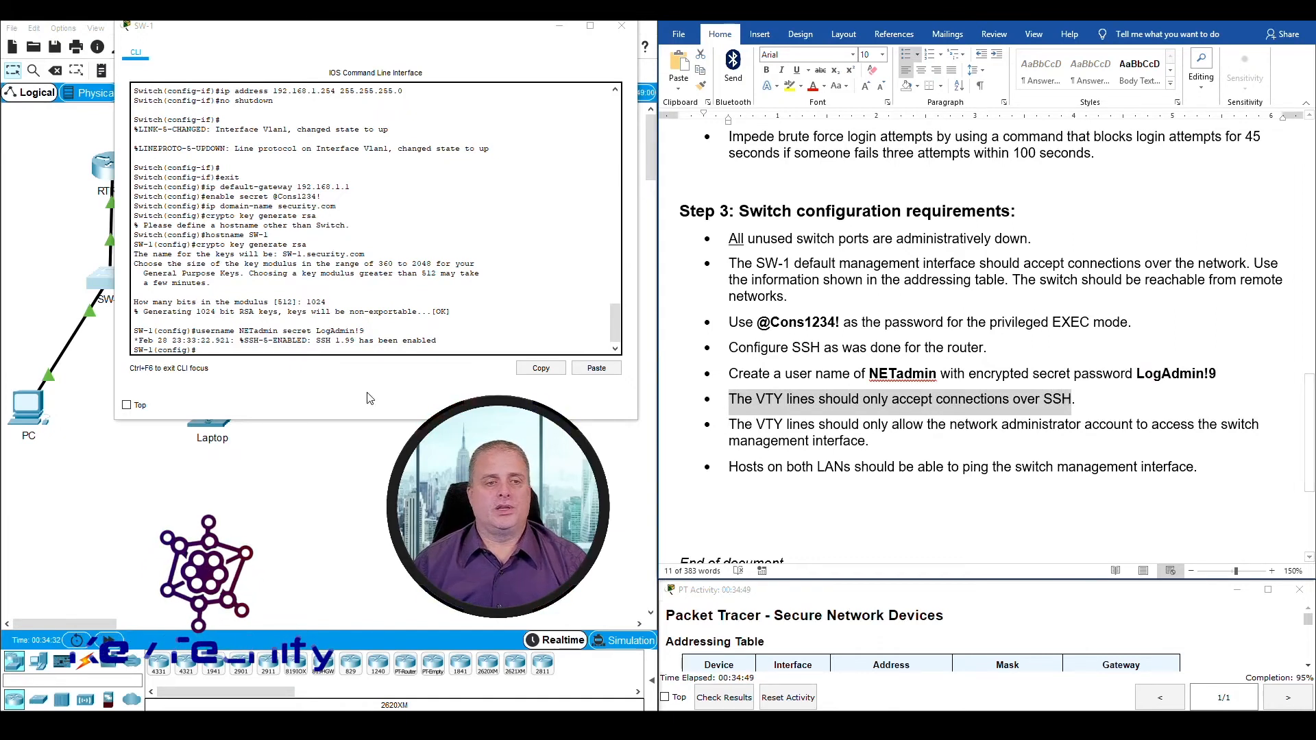
click(222, 347)
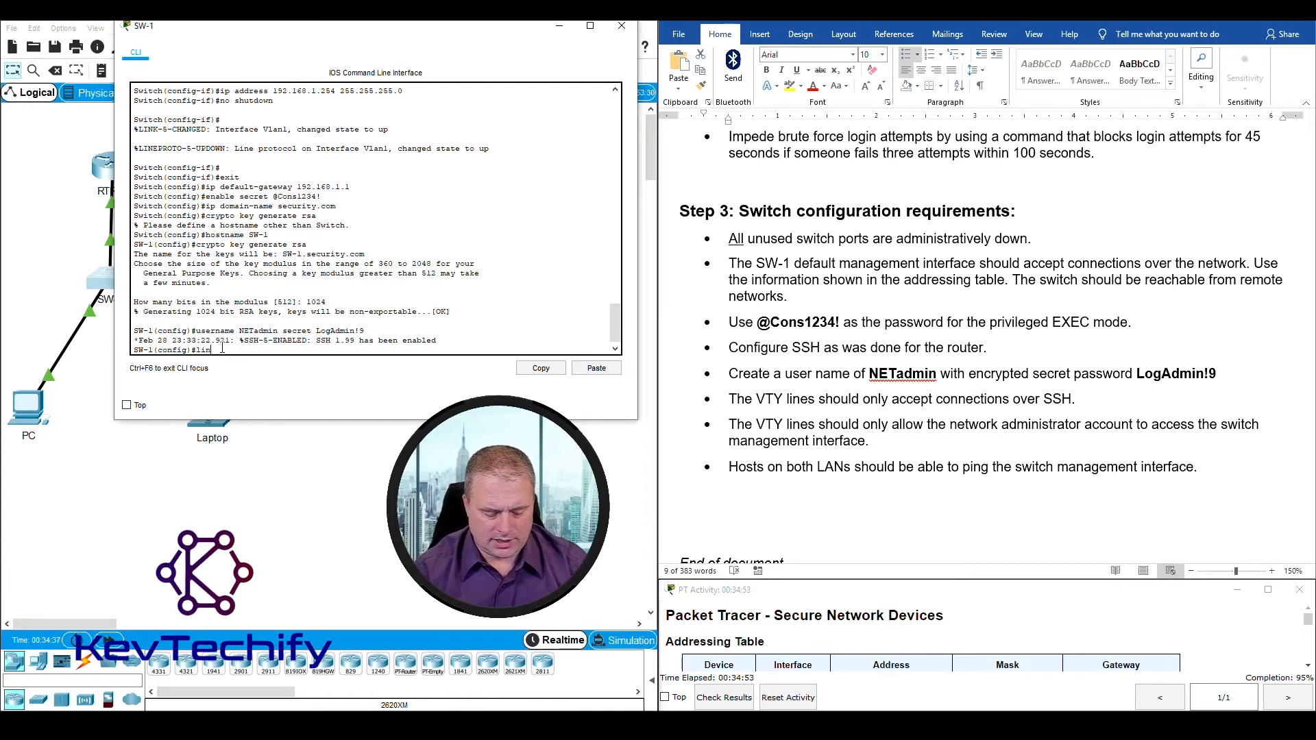
text(line vty )
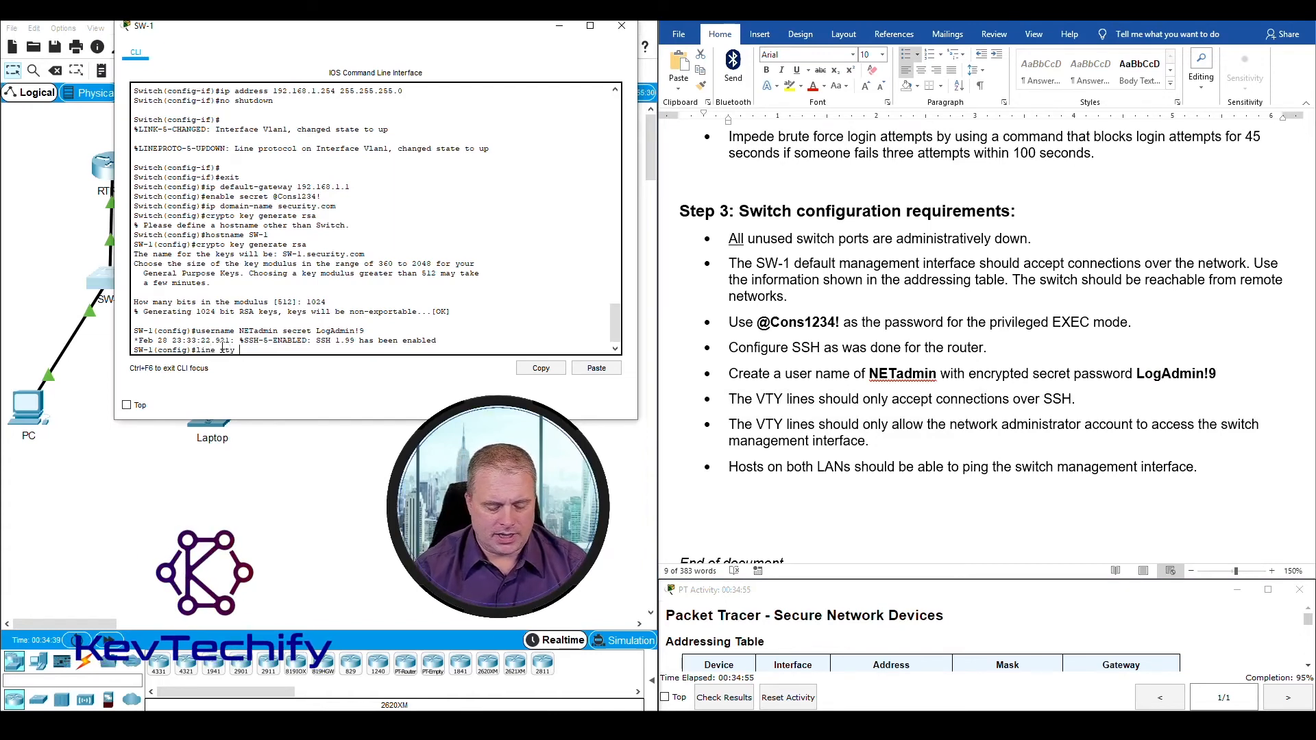
text(0)
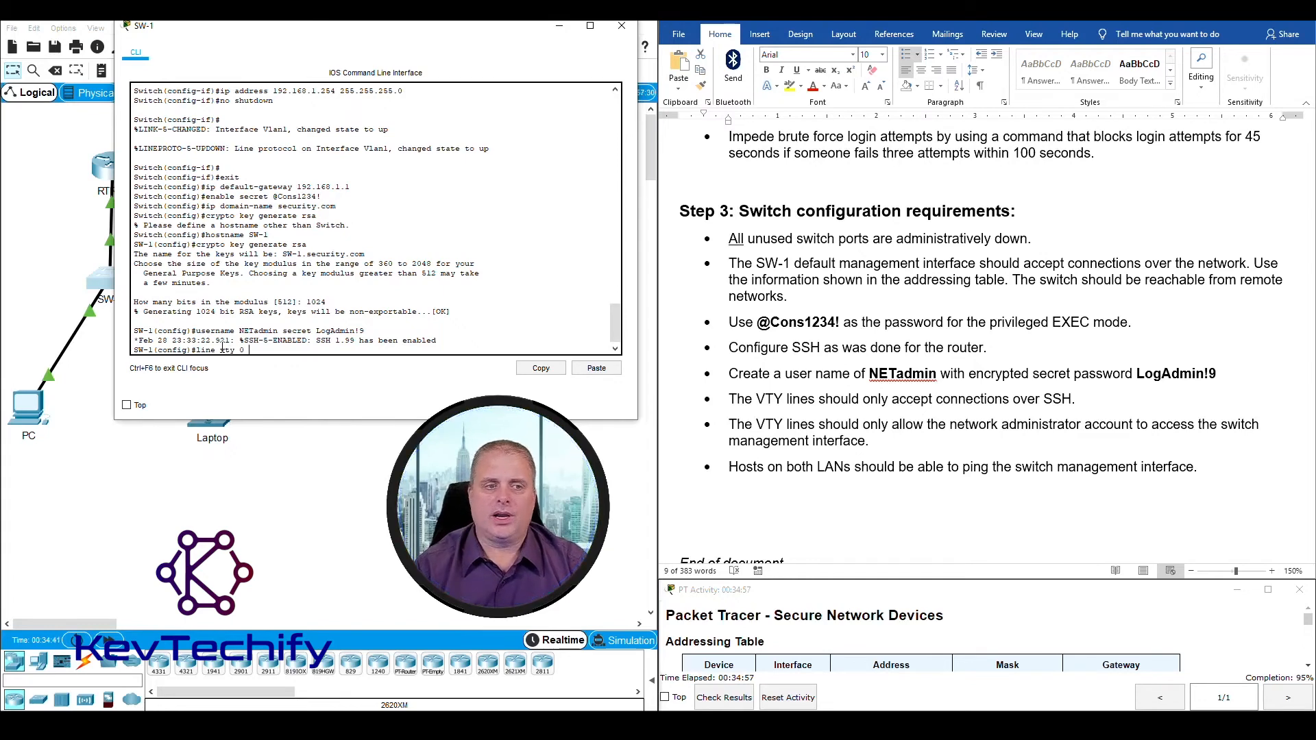
text( 4)
key(Return)
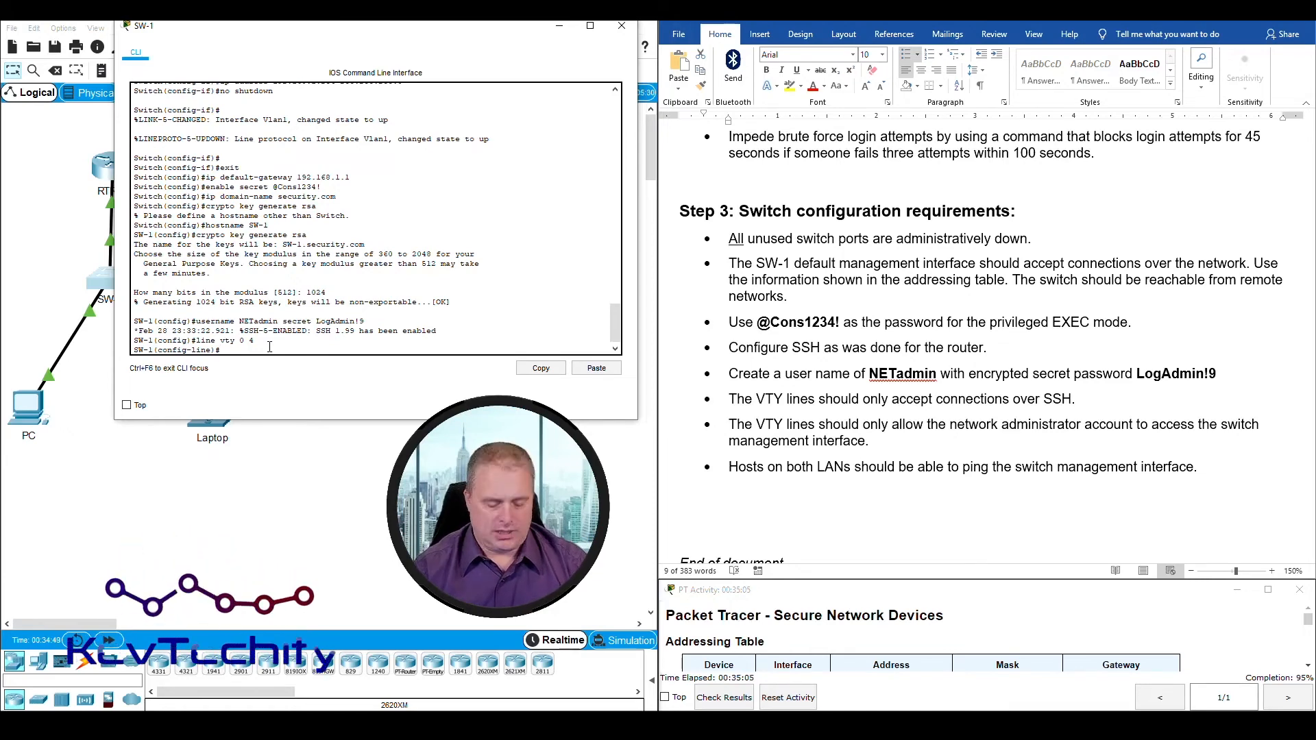
text(tran)
text(sport input ssh)
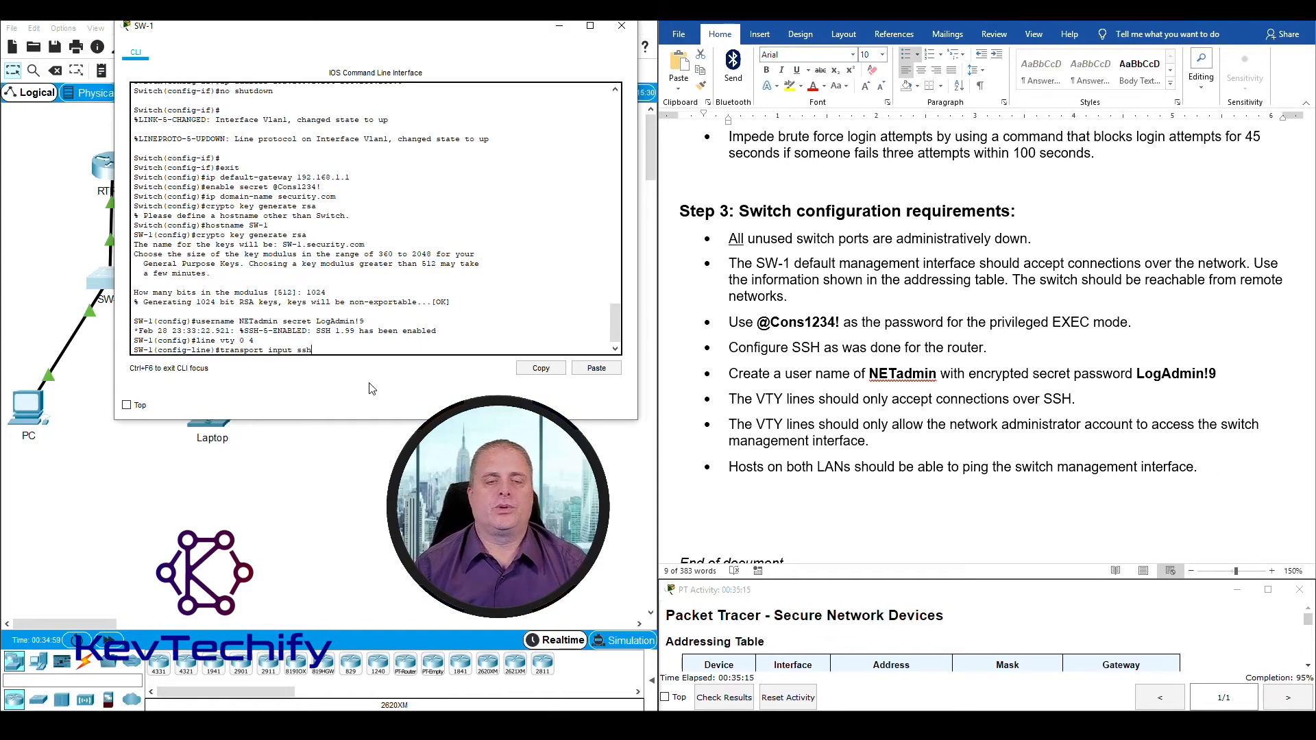
key(Return)
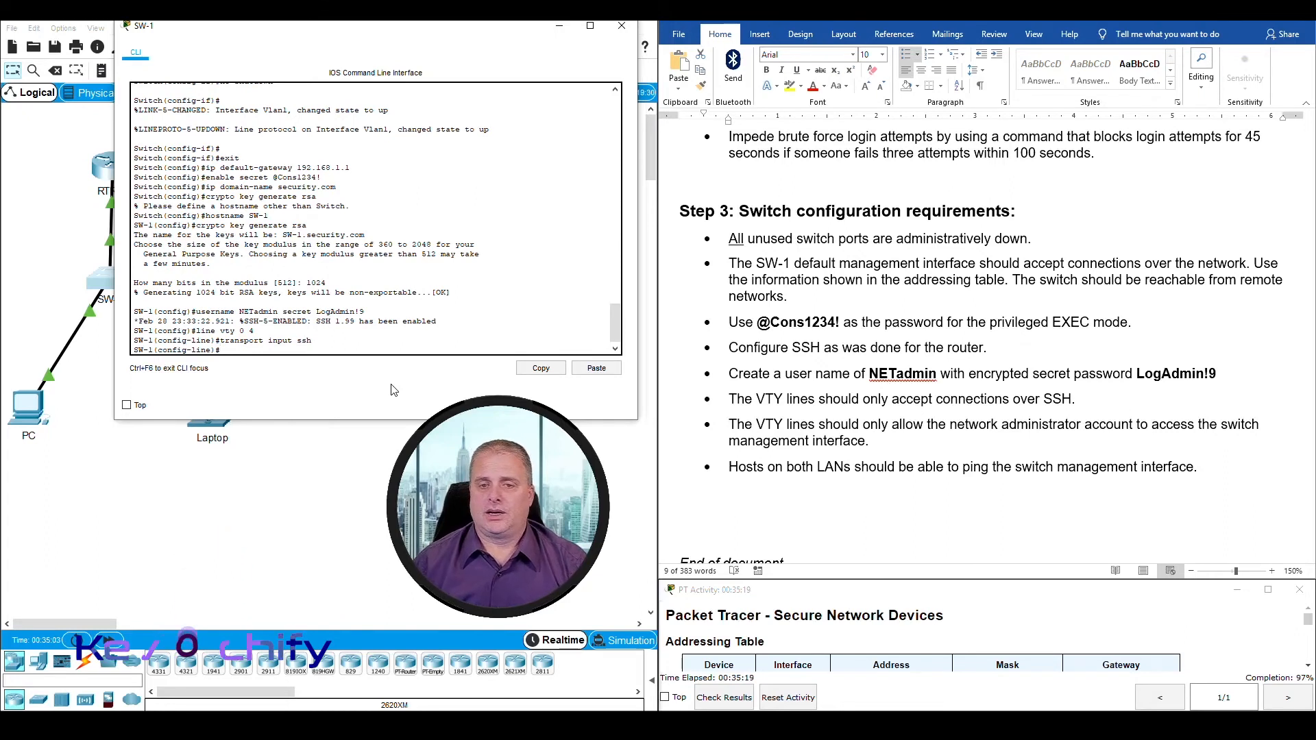
Step: Highlight the Step 3 administrator-only VTY access and user account requirements, and set SW-1's VTY lines to authenticate with login local
drag(866, 443, 1004, 447)
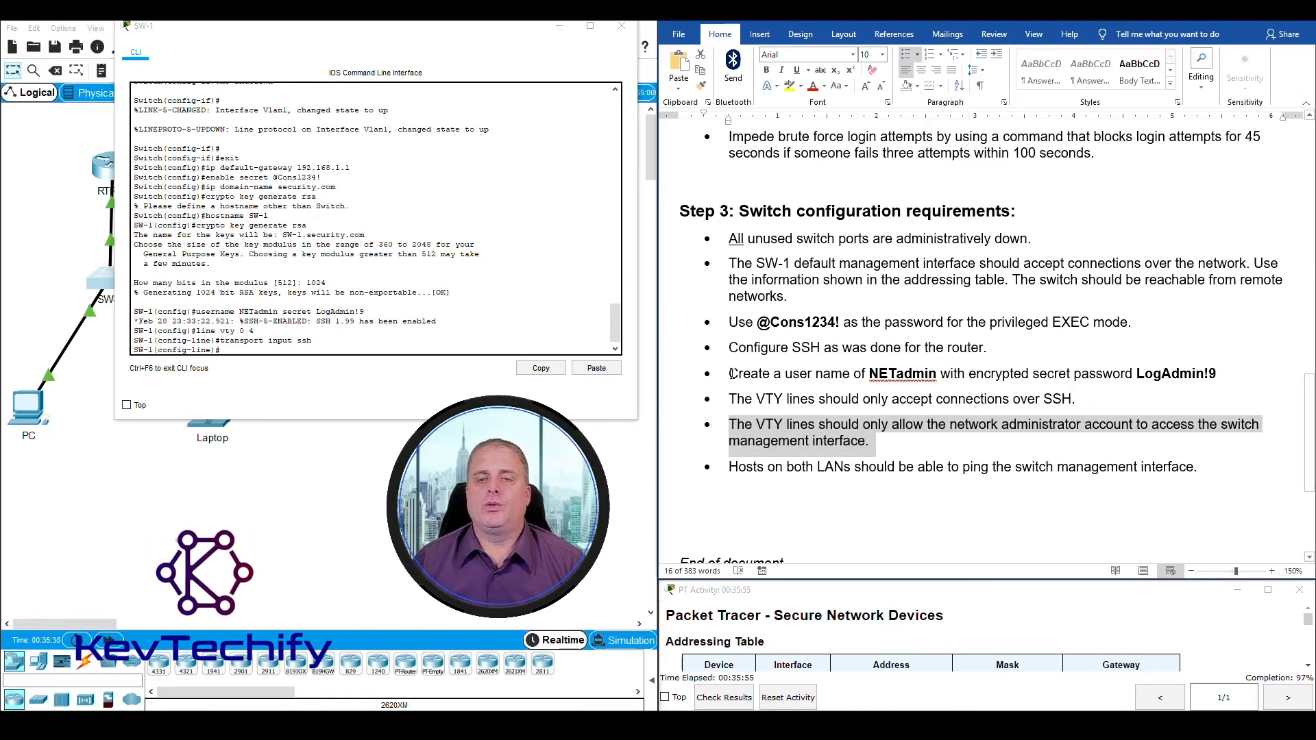
drag(728, 374, 1221, 374)
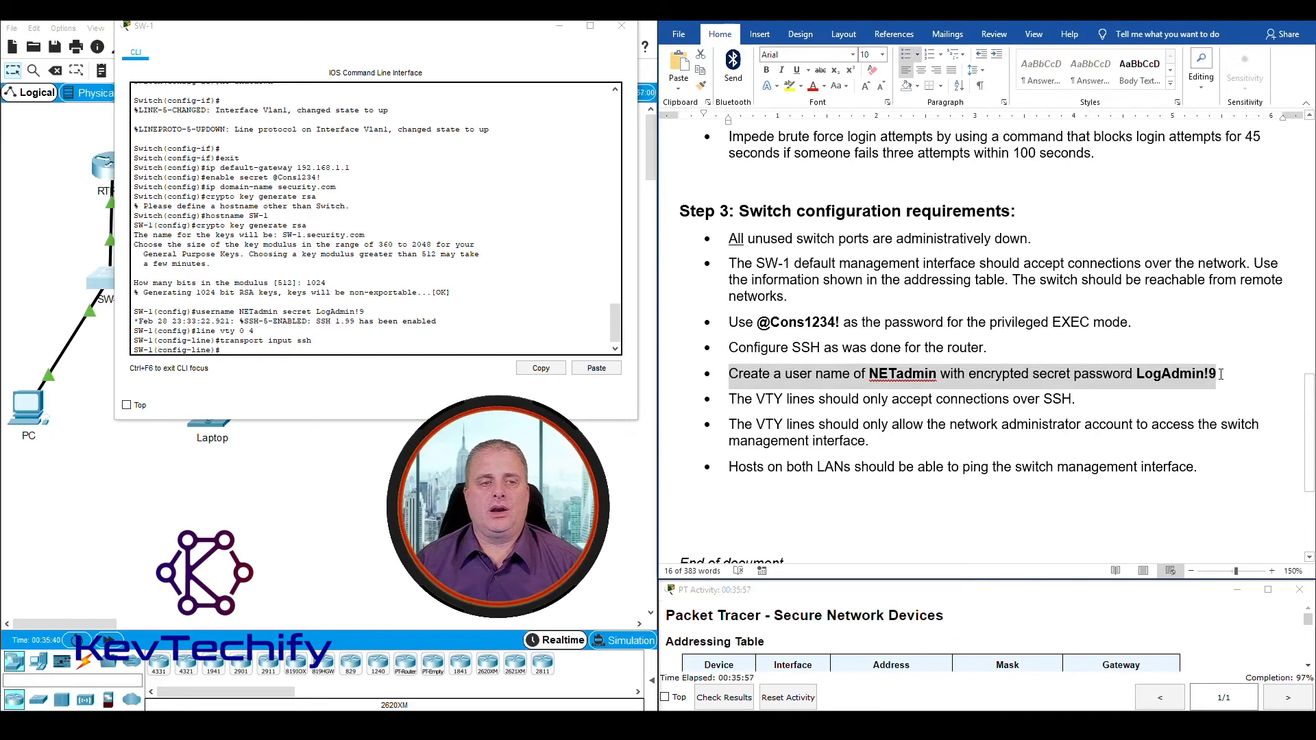
click(265, 352)
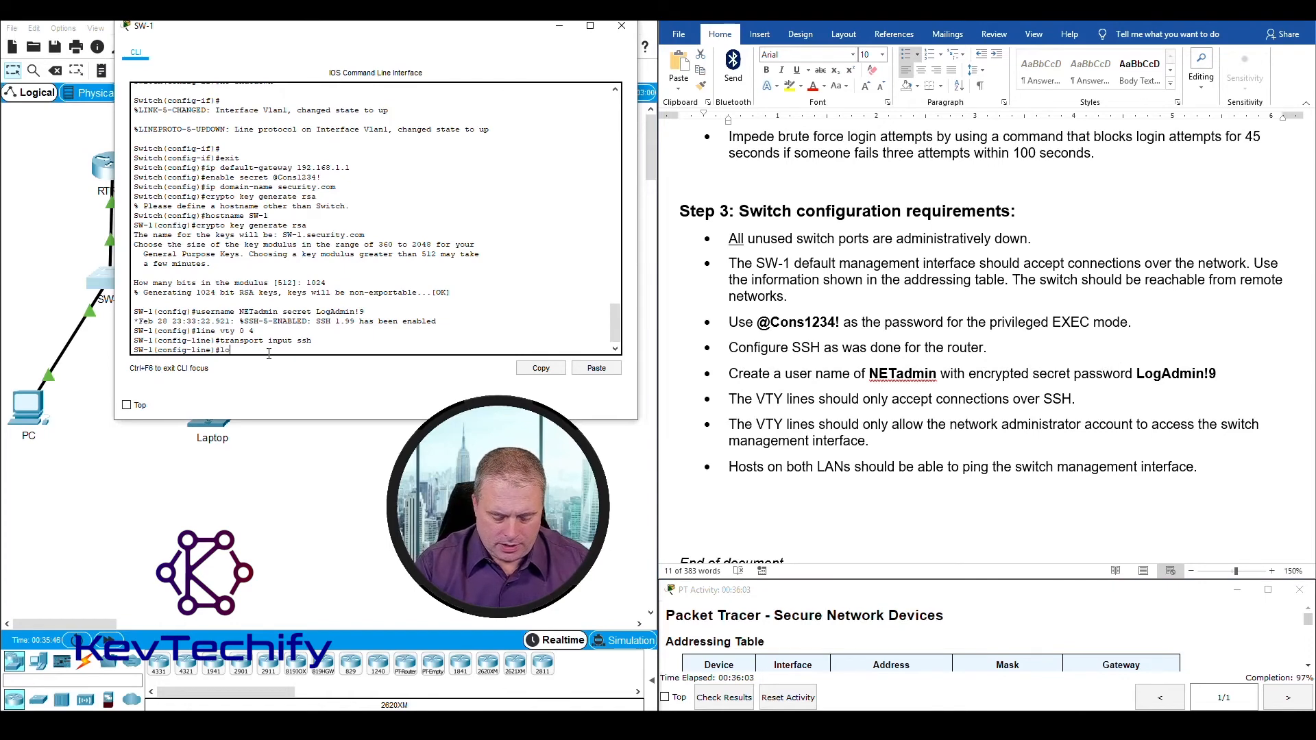
text(login )
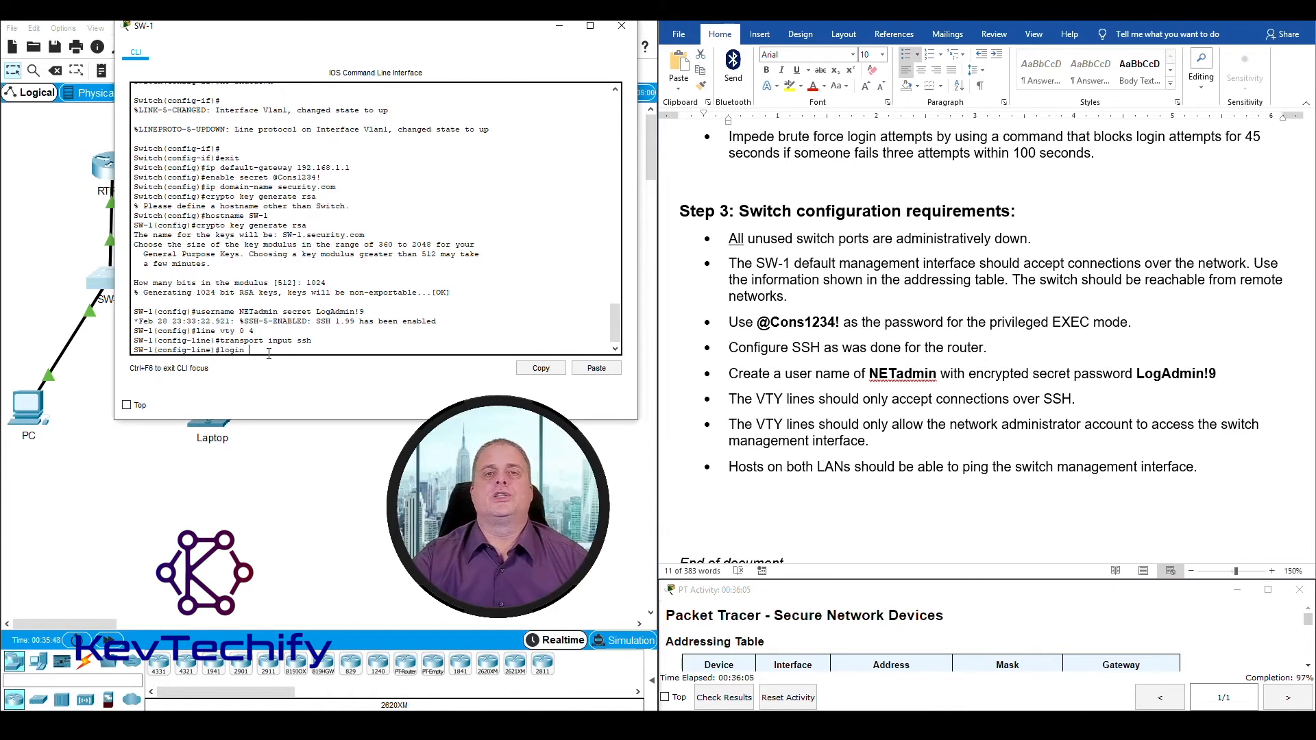
text(loc)
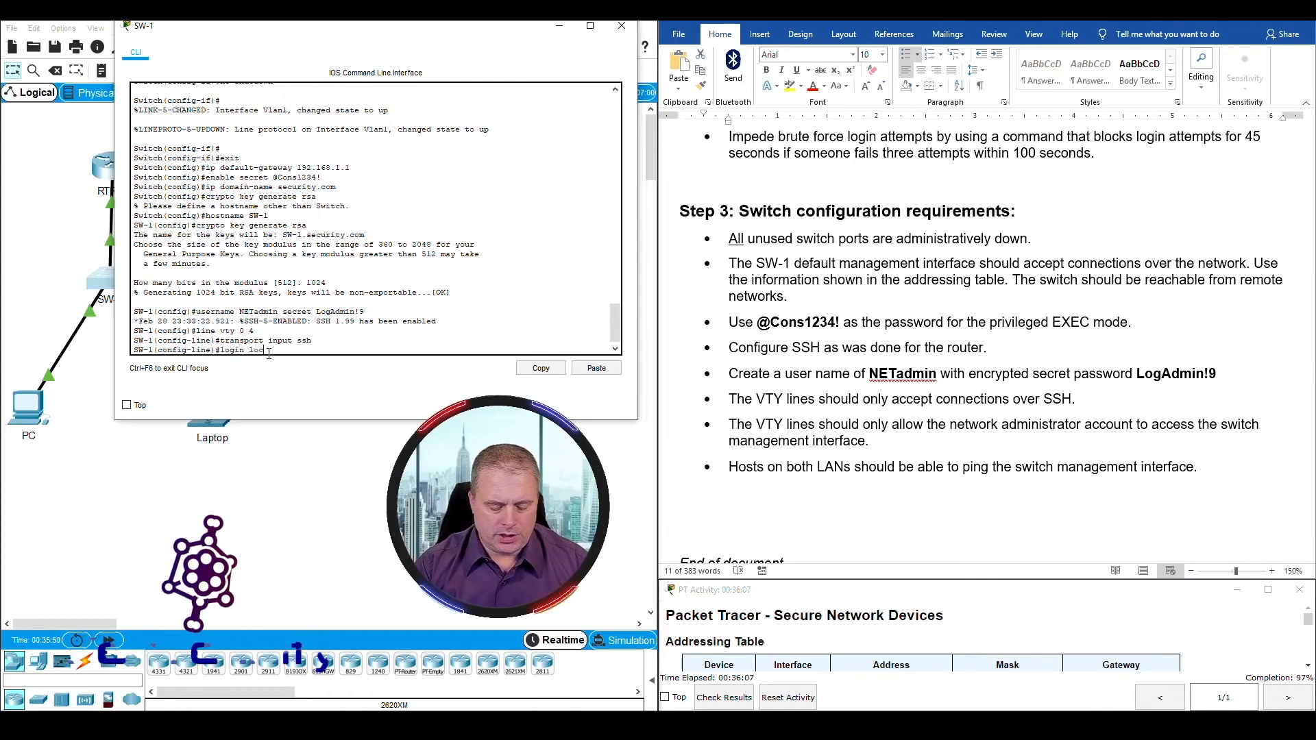
text(al)
key(Return)
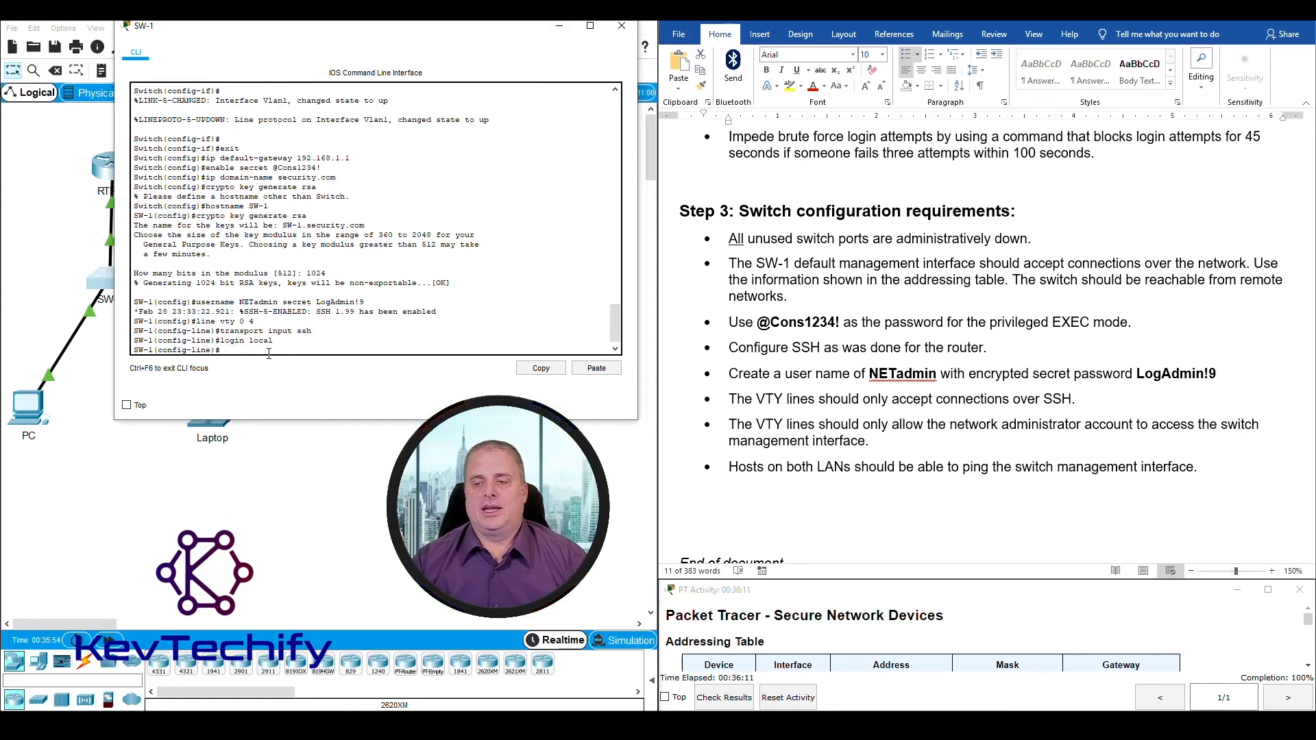
Step: Review the last Step 3 requirements on VTY access and switch reachability, and look up SW-1's SVI address in the addressing table
click(769, 432)
triple_click(764, 425)
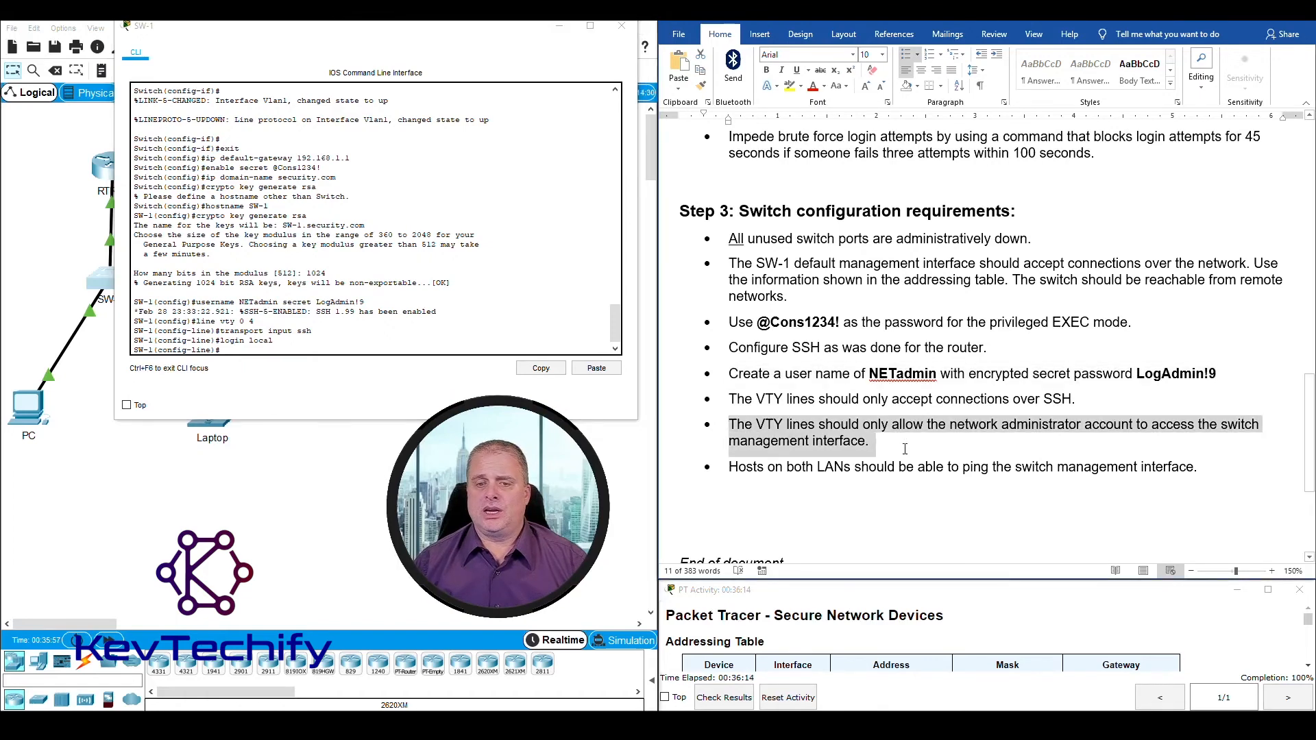
click(767, 471)
scroll(734, 419, down, 1)
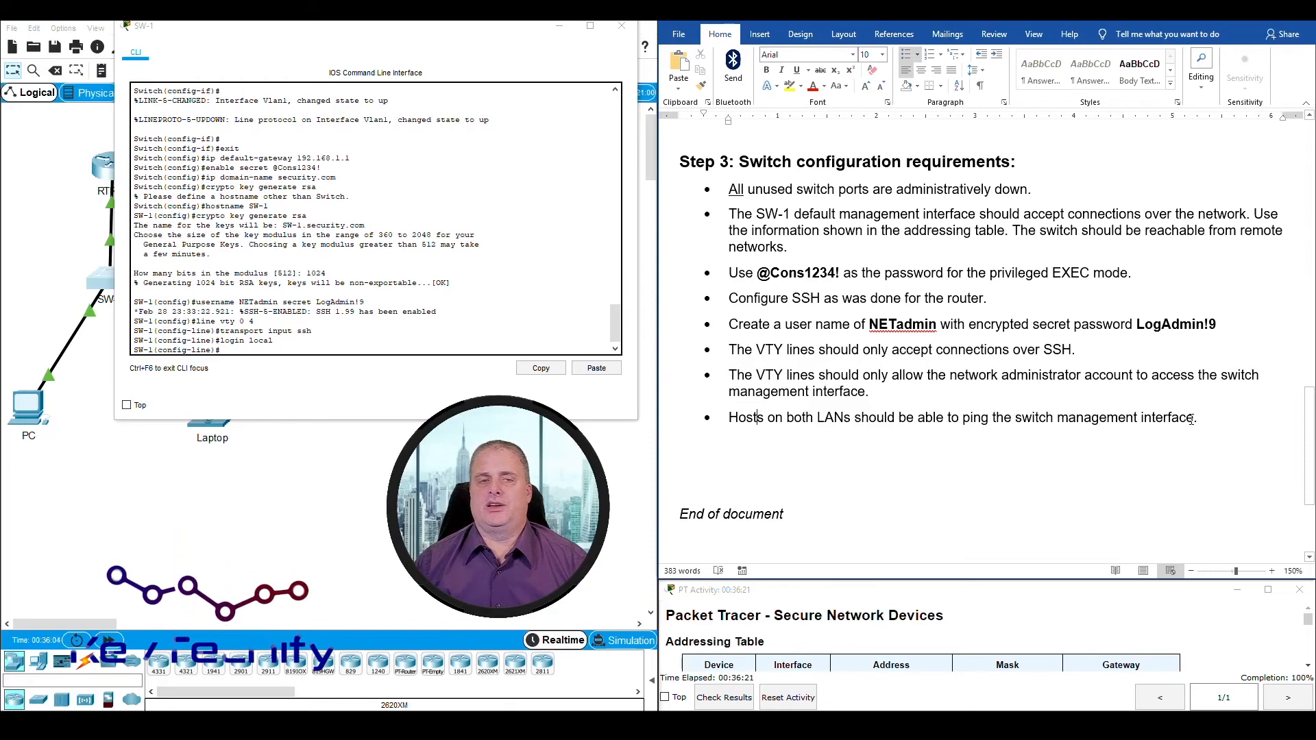
click(558, 27)
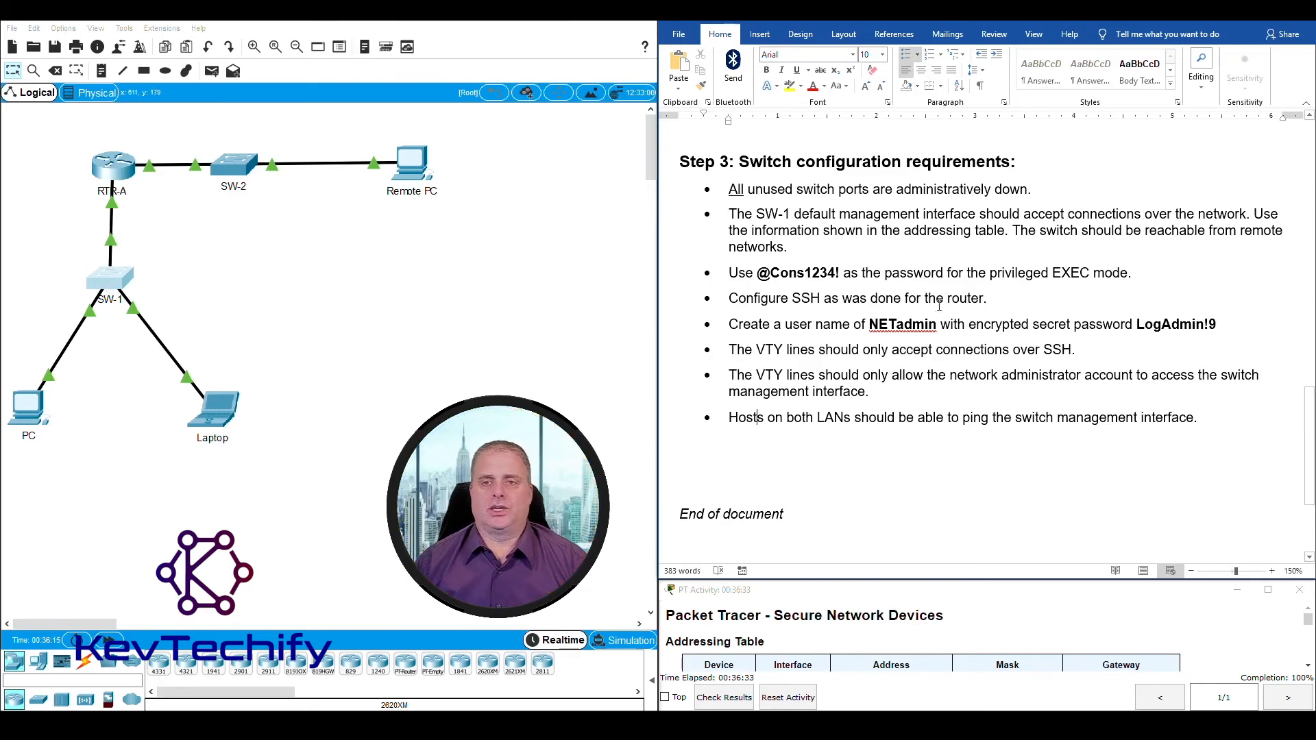
scroll(917, 322, up, 10)
scroll(917, 322, up, 8)
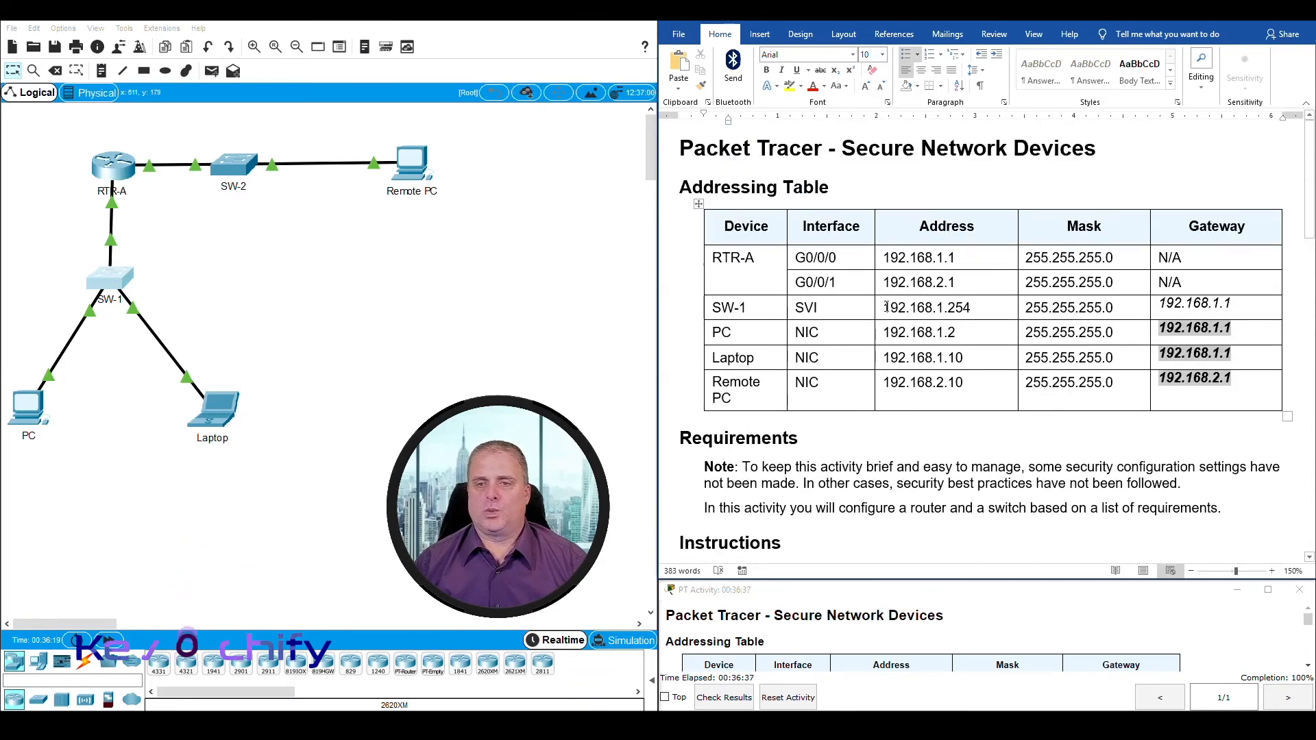
drag(884, 308, 971, 306)
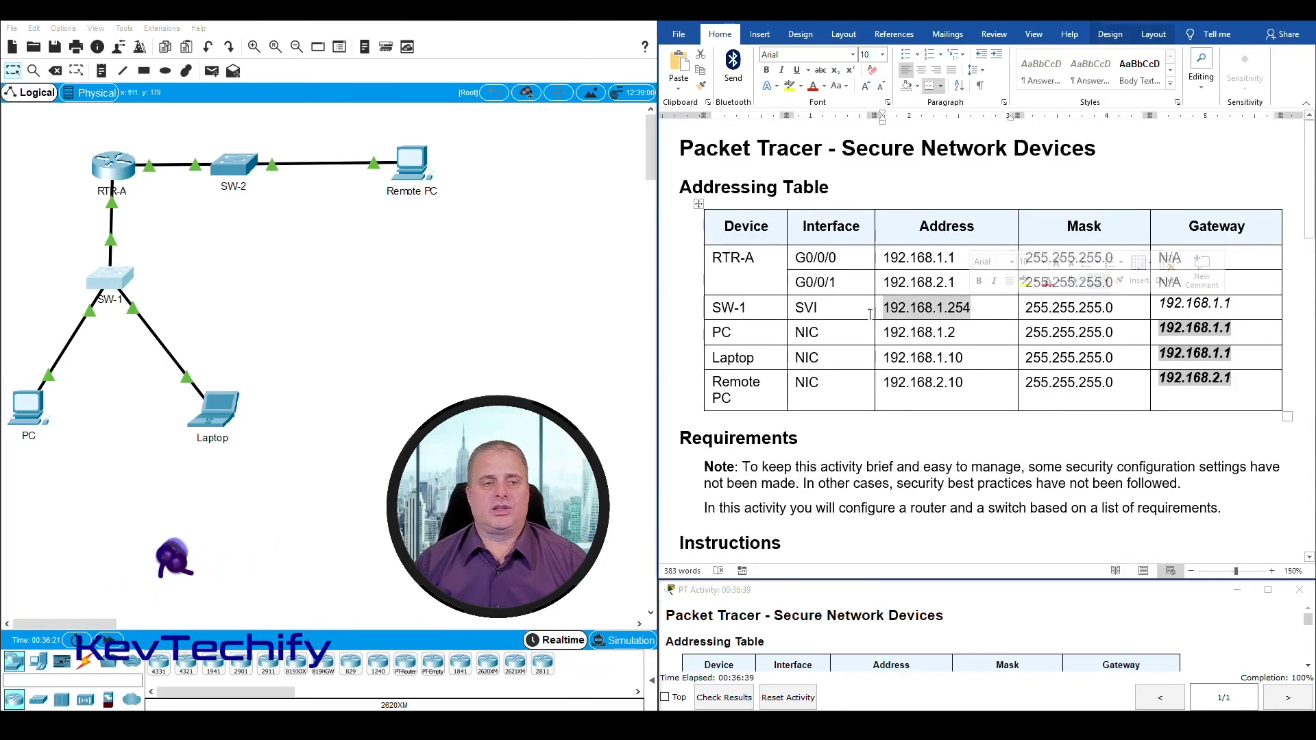
Step: Ping SW-1's management interface at 192.168.1.254 twice from the PC's Command Prompt and close the PC's window
click(32, 412)
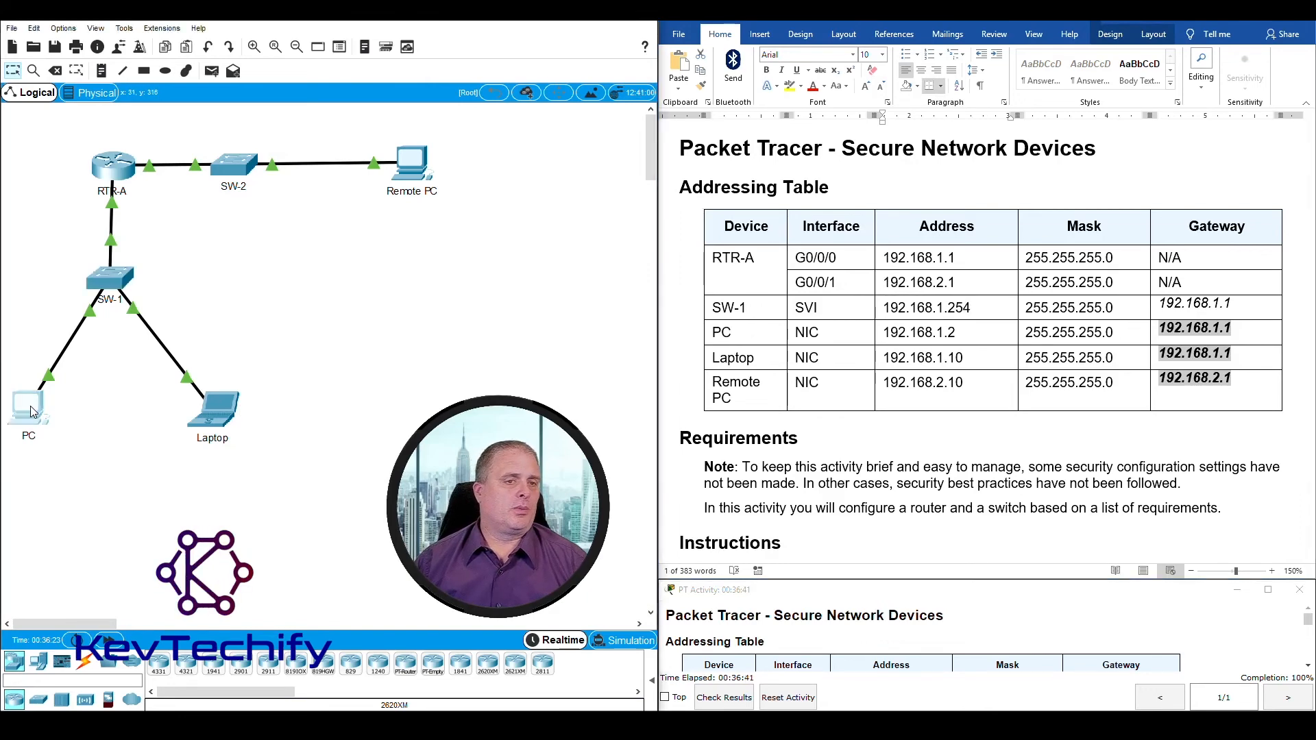
drag(563, 162, 186, 45)
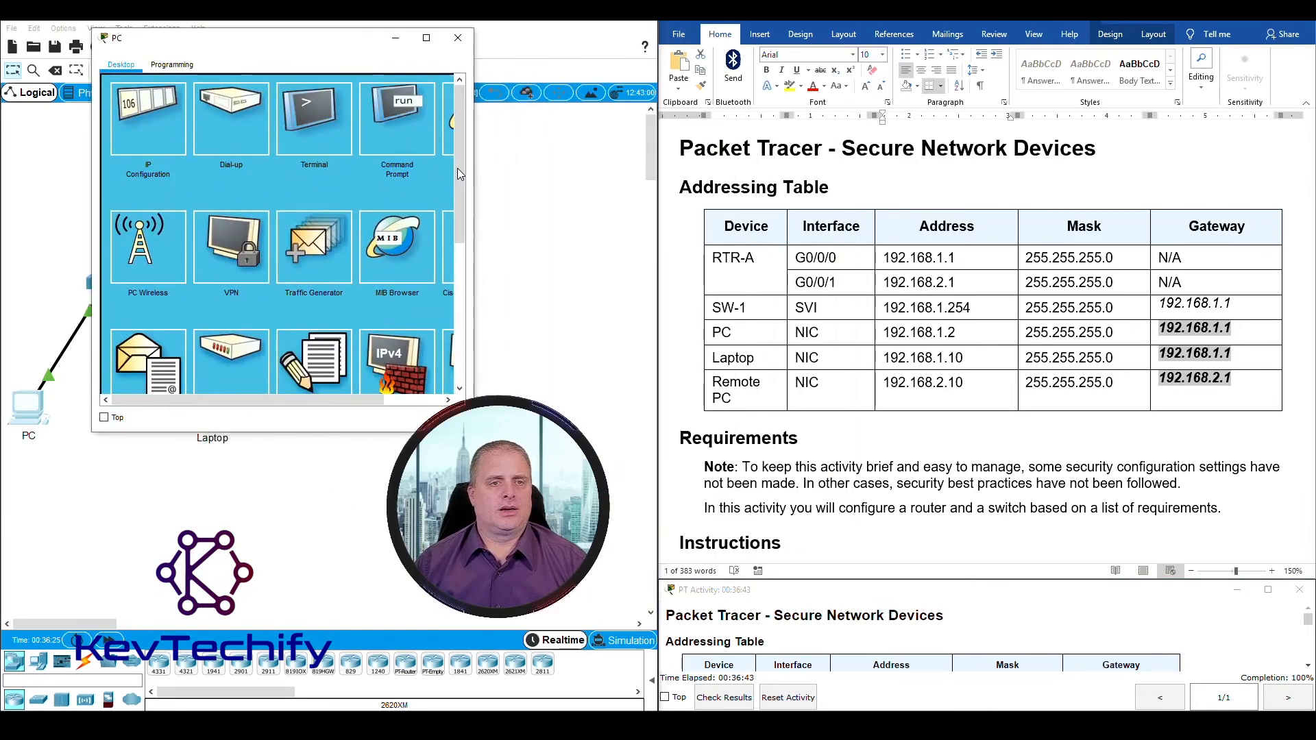
click(393, 119)
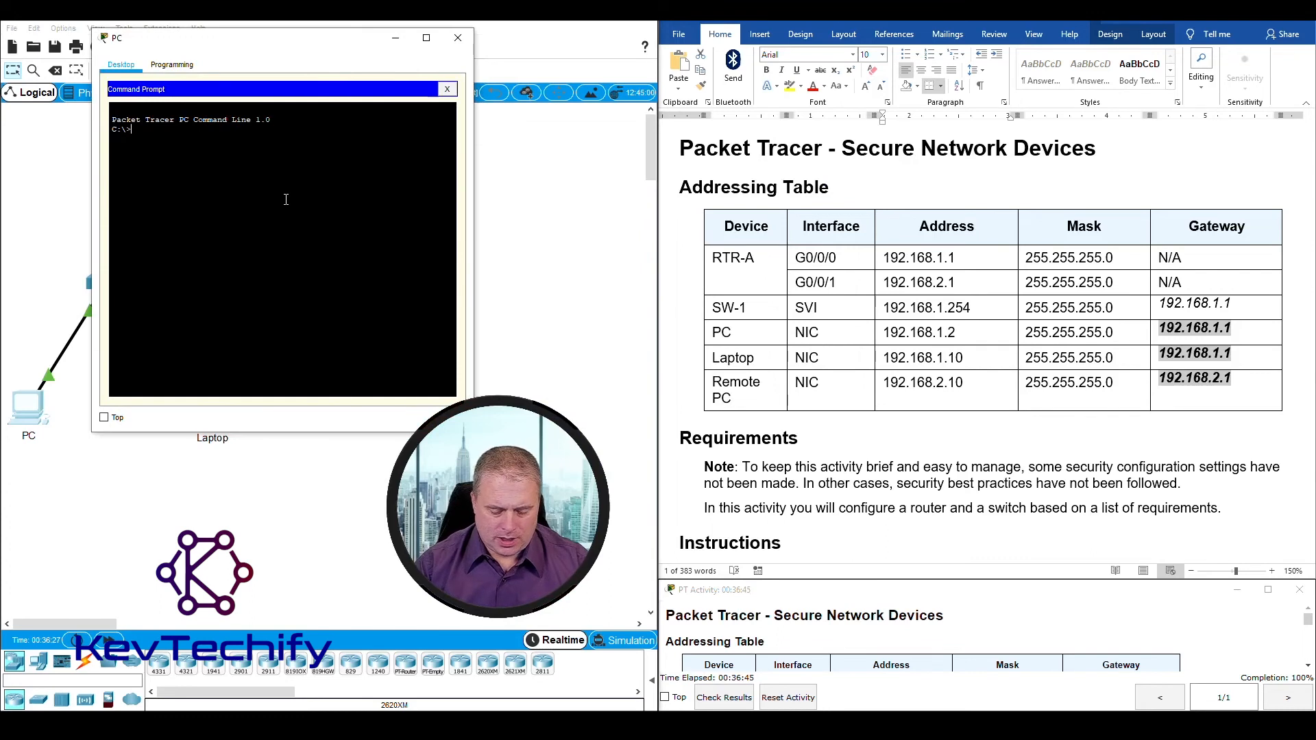
text(ping)
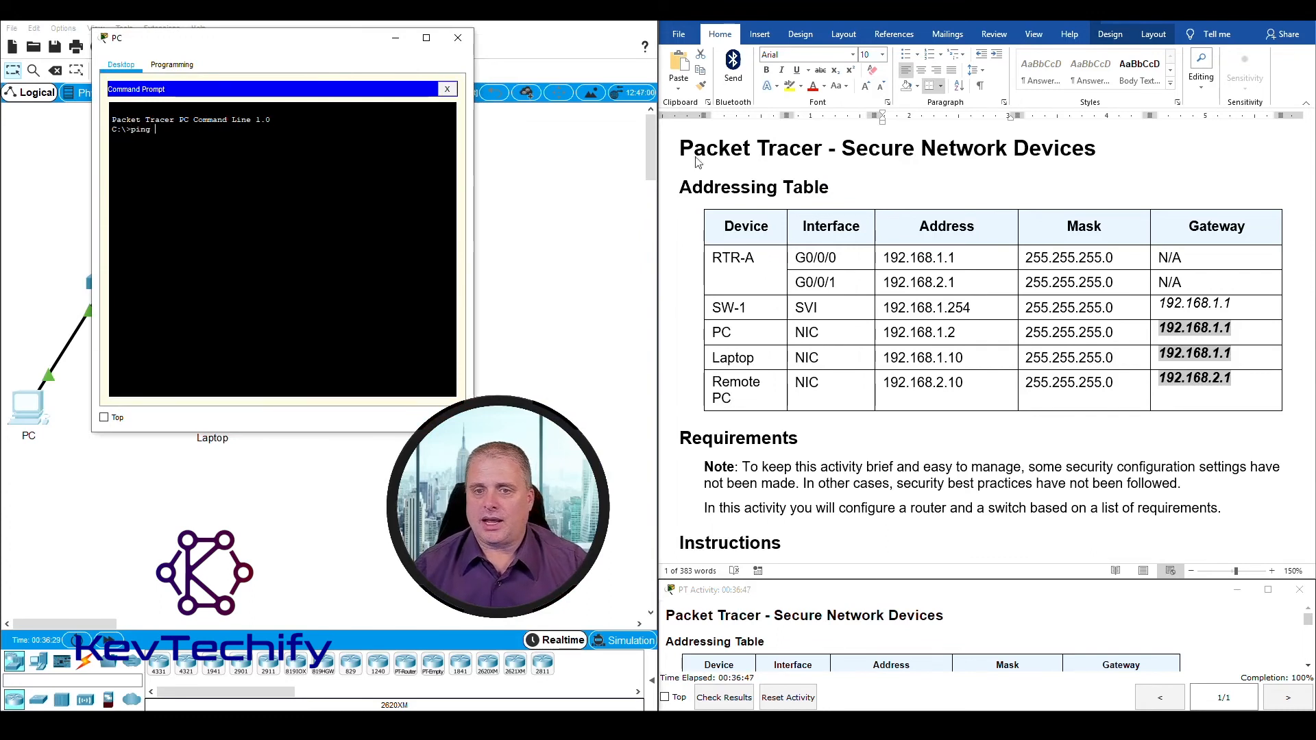
click(879, 310)
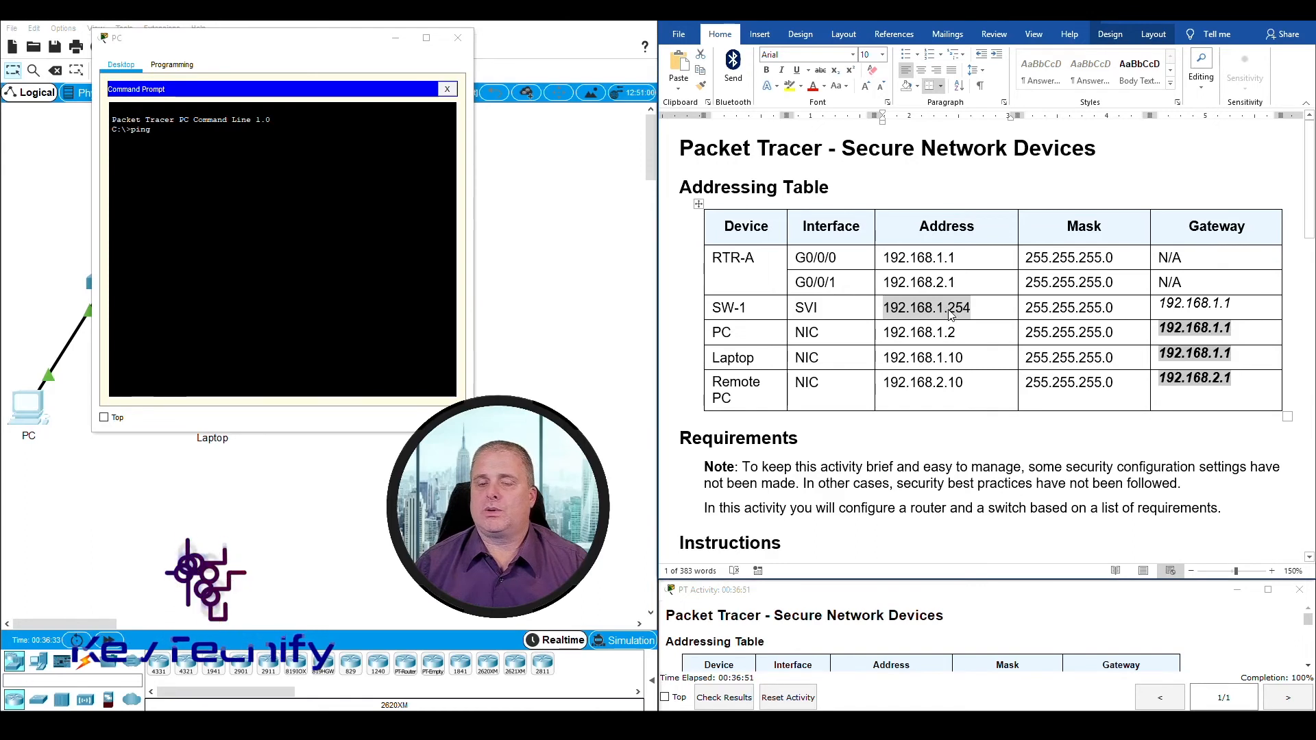
click(258, 165)
text(192)
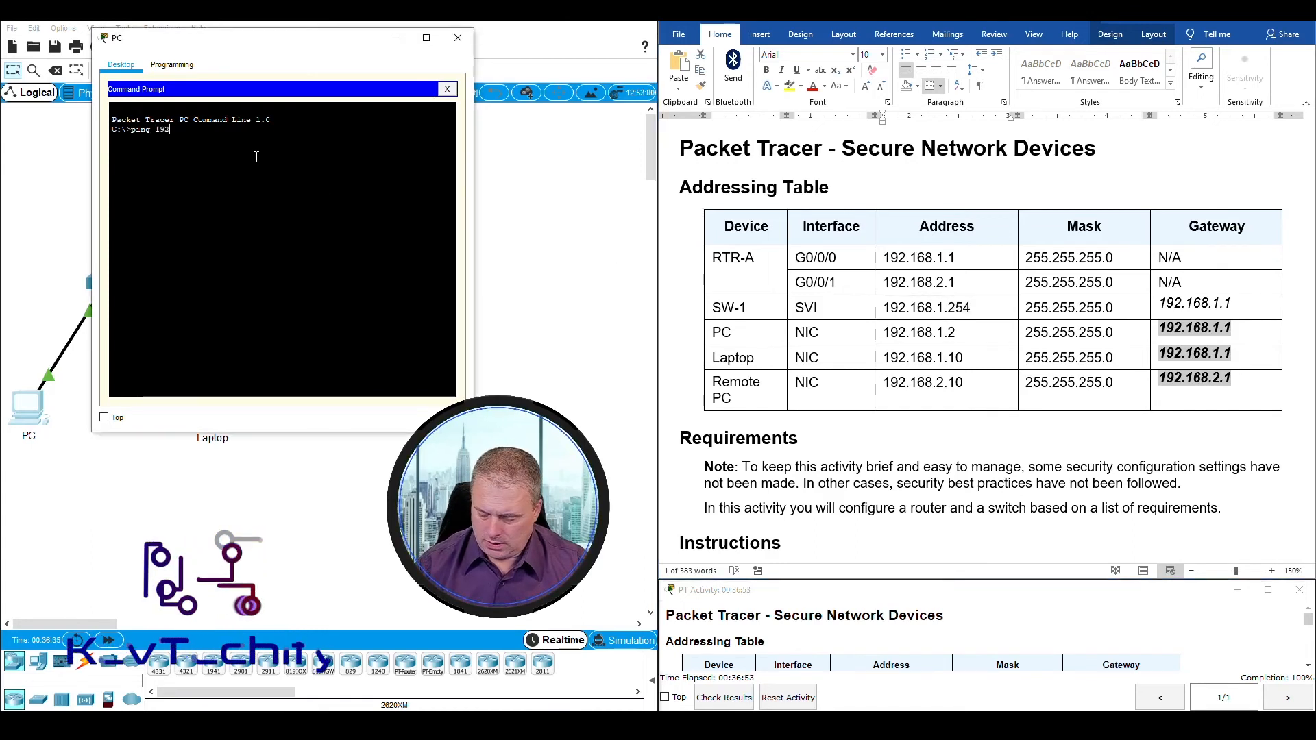
text(.16)
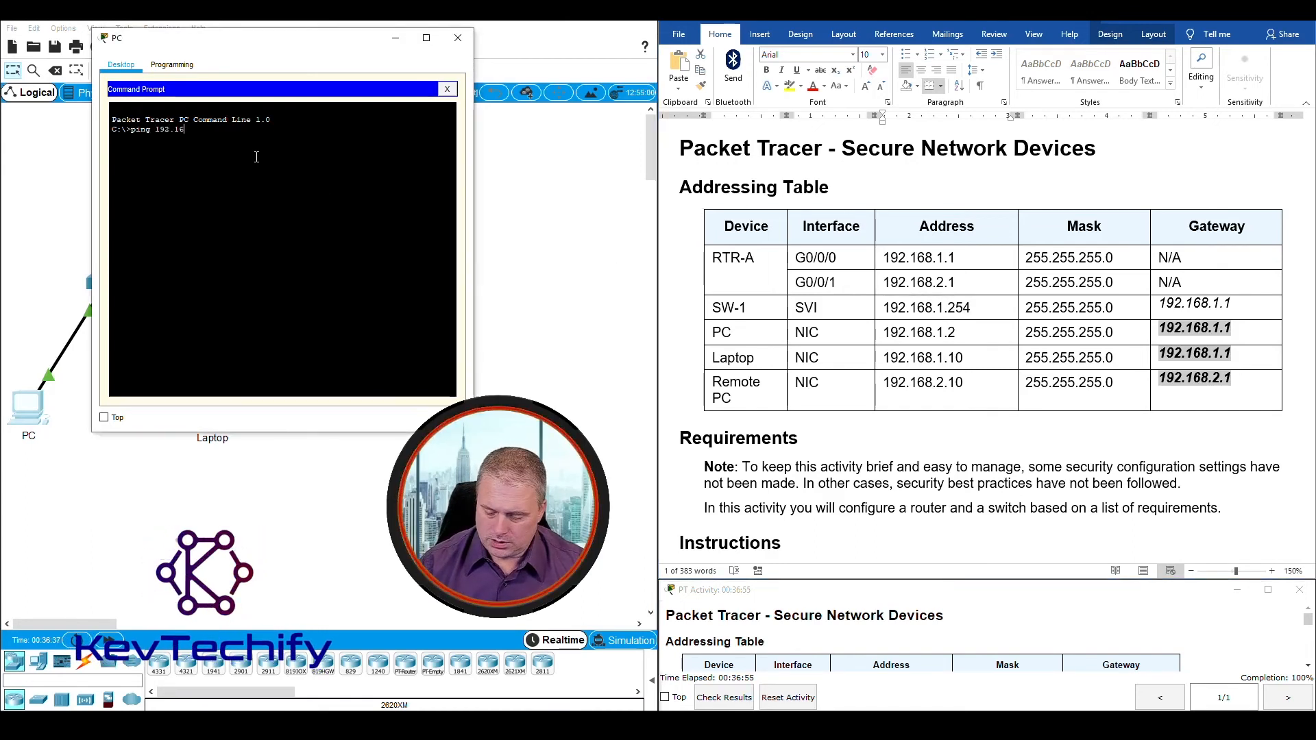
text(8.1.254)
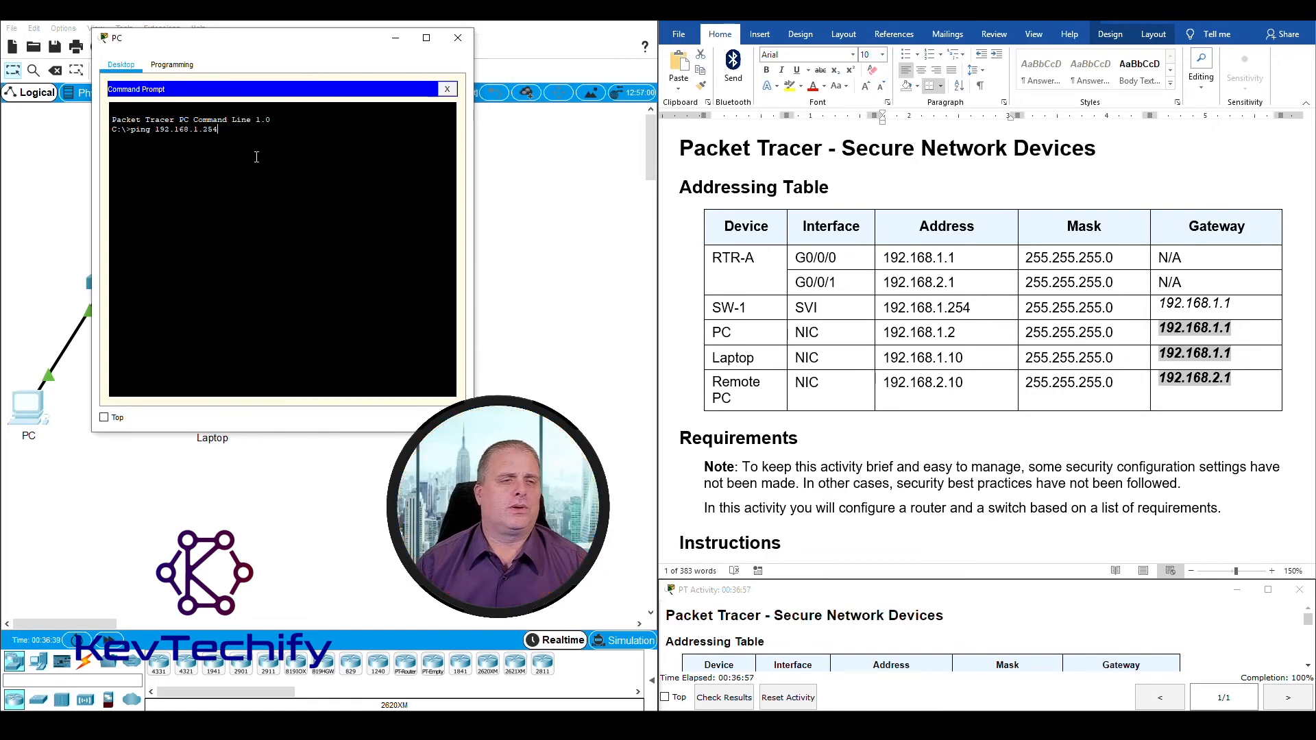
key(Return)
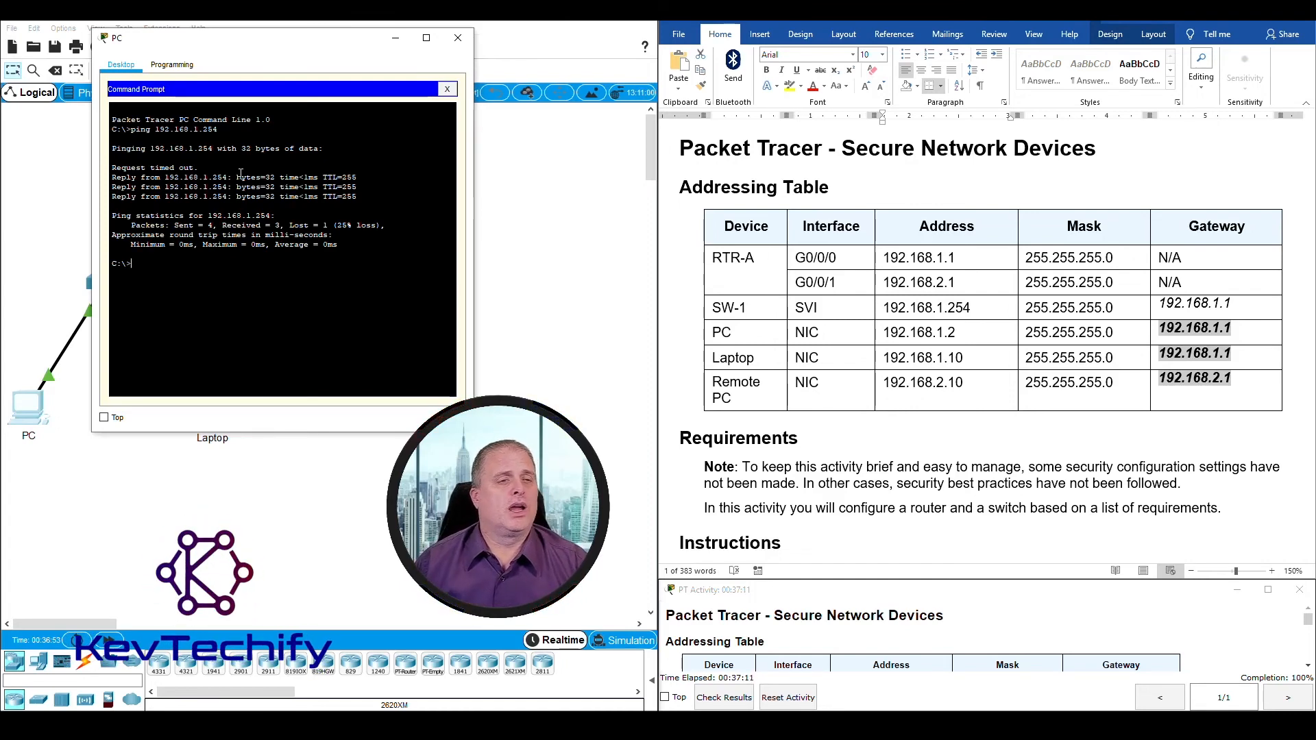
key(Up)
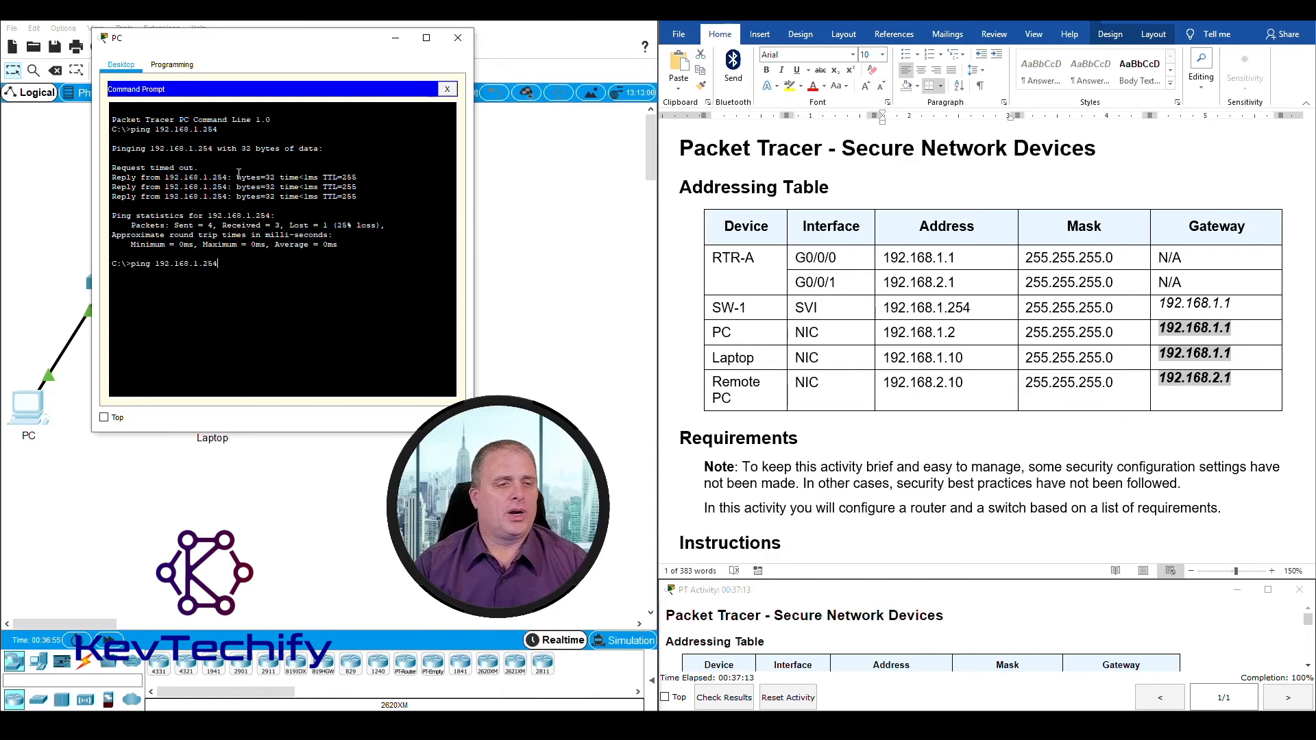
key(Return)
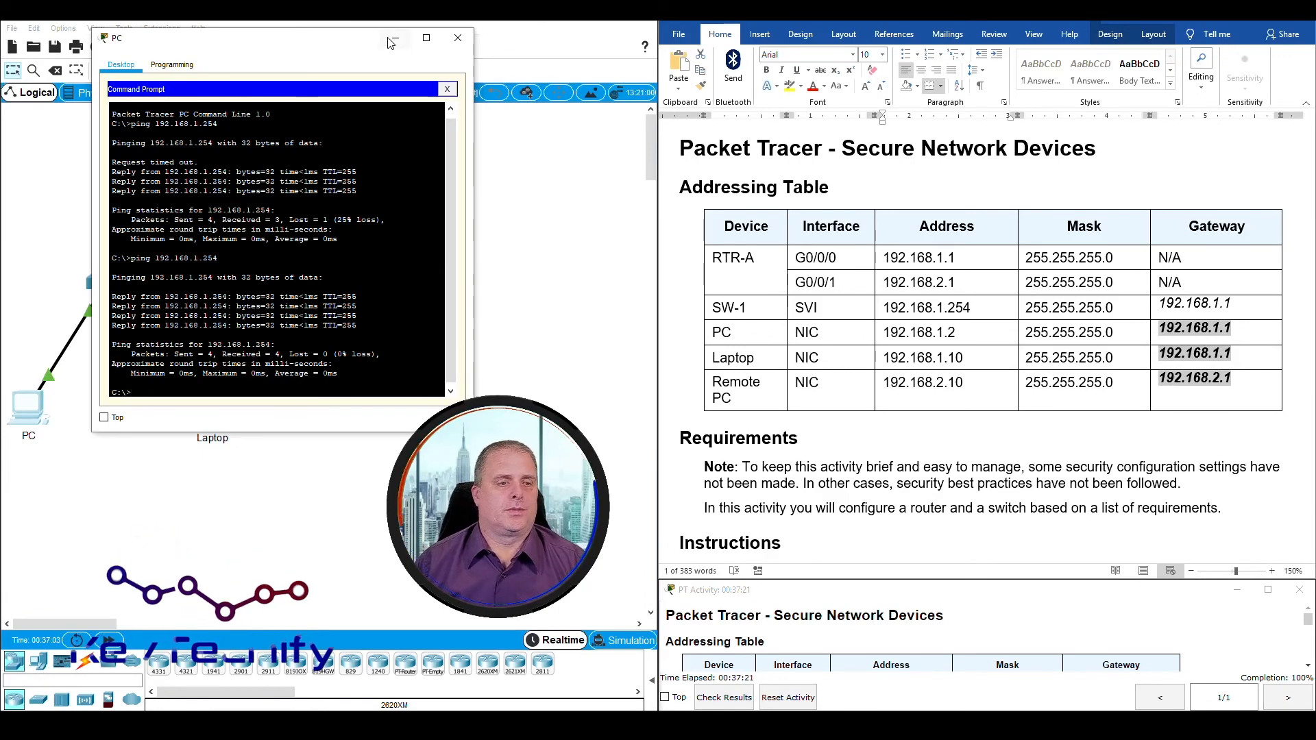
click(458, 38)
Step: Ping 192.168.1.254 twice from the Laptop's Command Prompt and minimize the Laptop's window
click(219, 411)
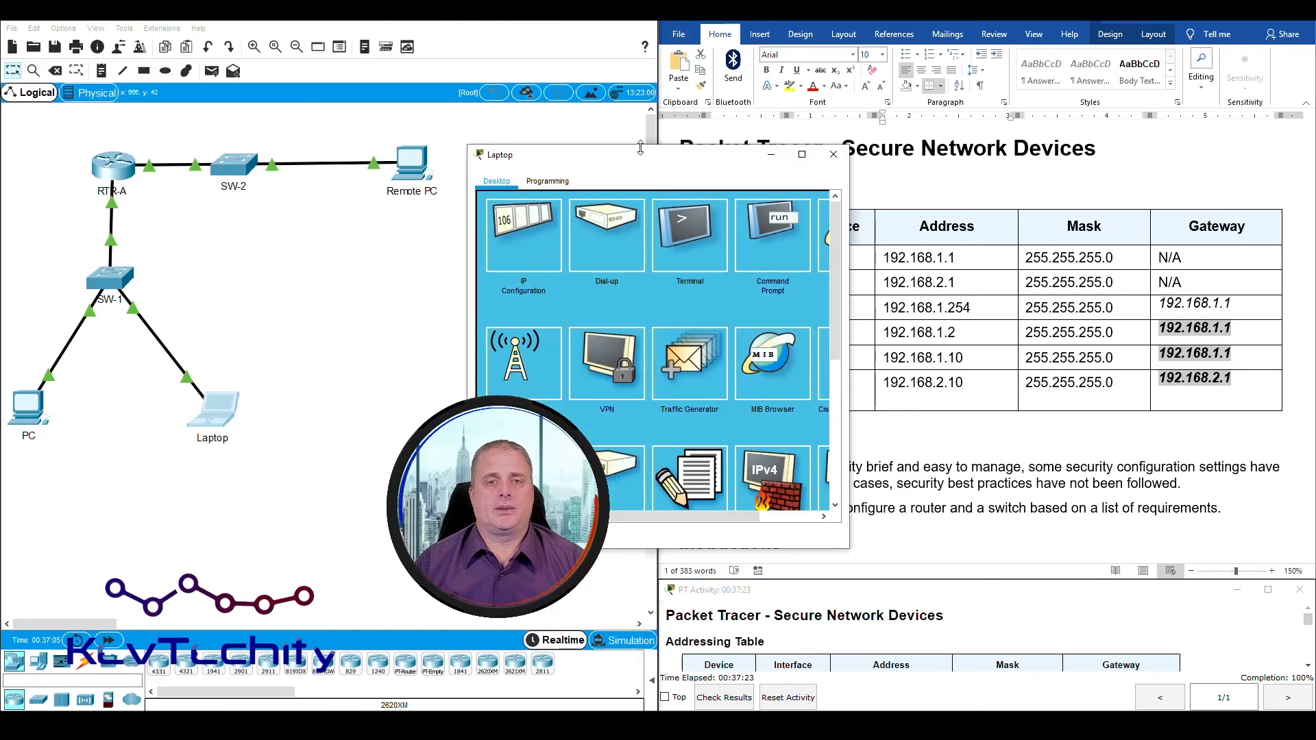
drag(548, 154, 191, 25)
click(415, 100)
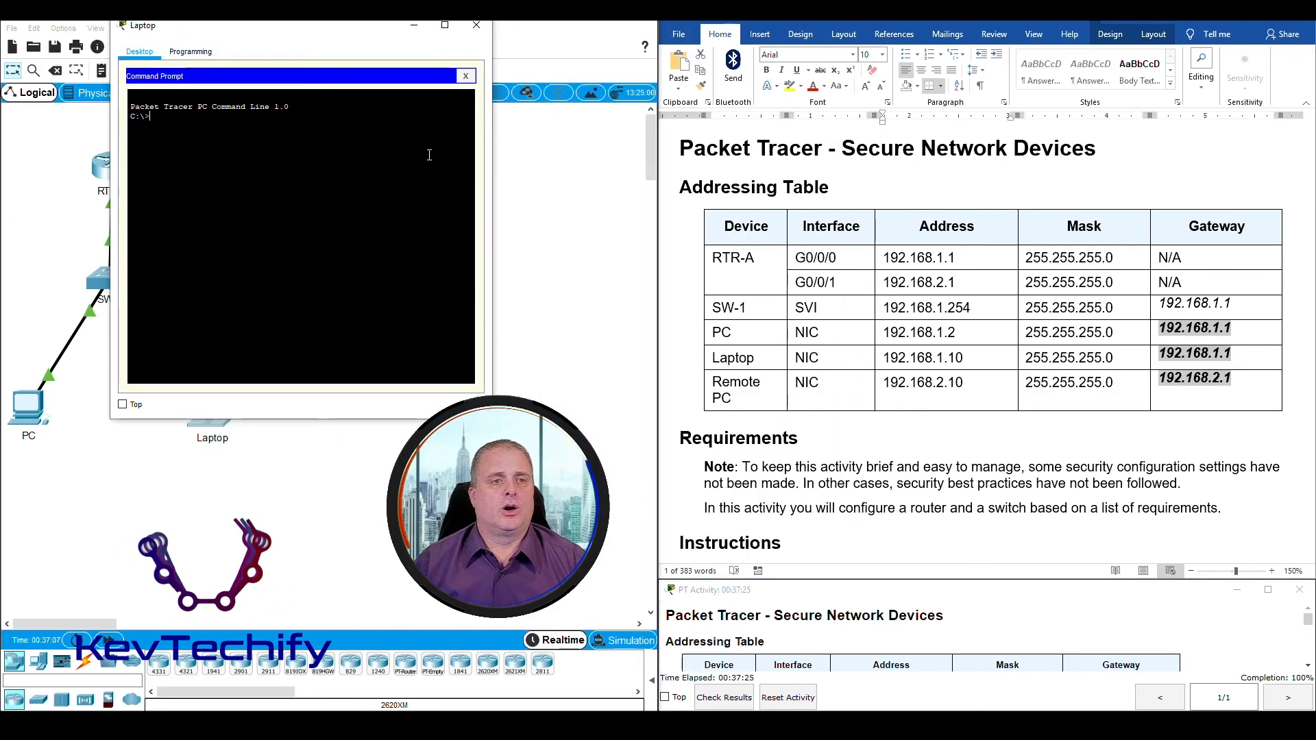
text(pin)
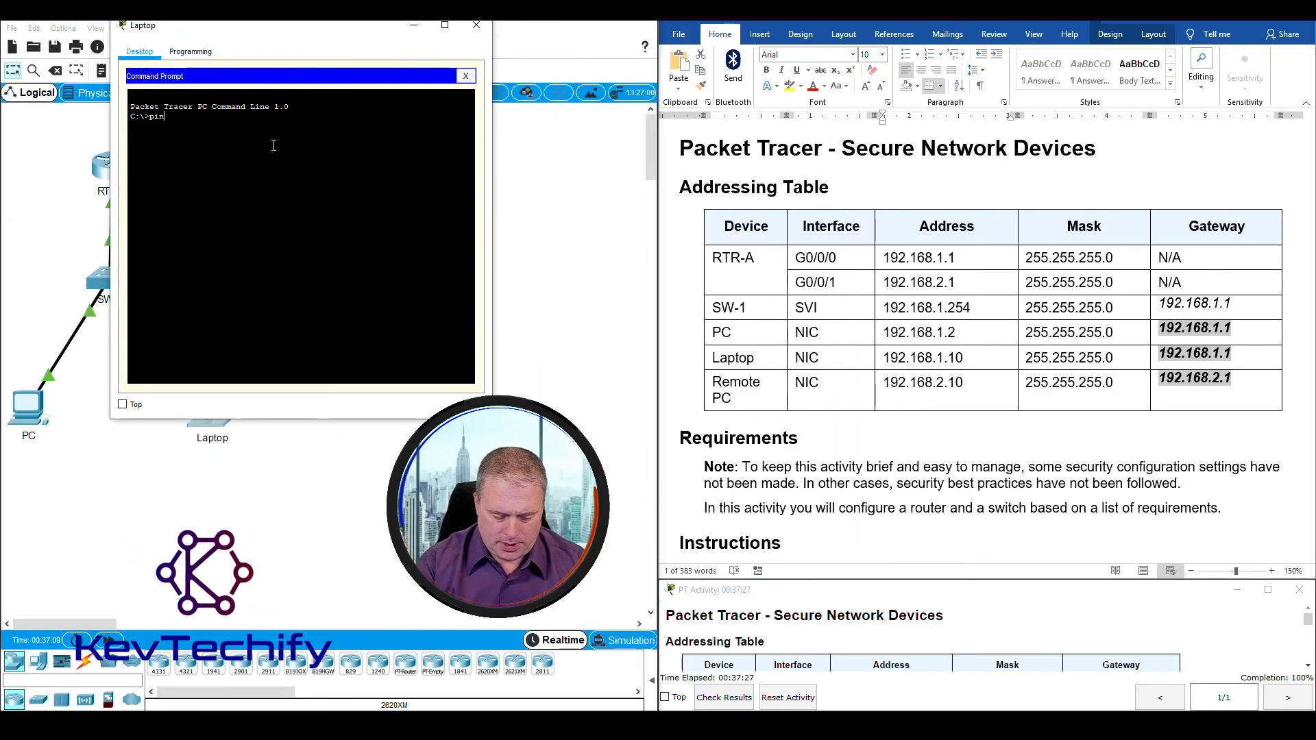
text(g 19)
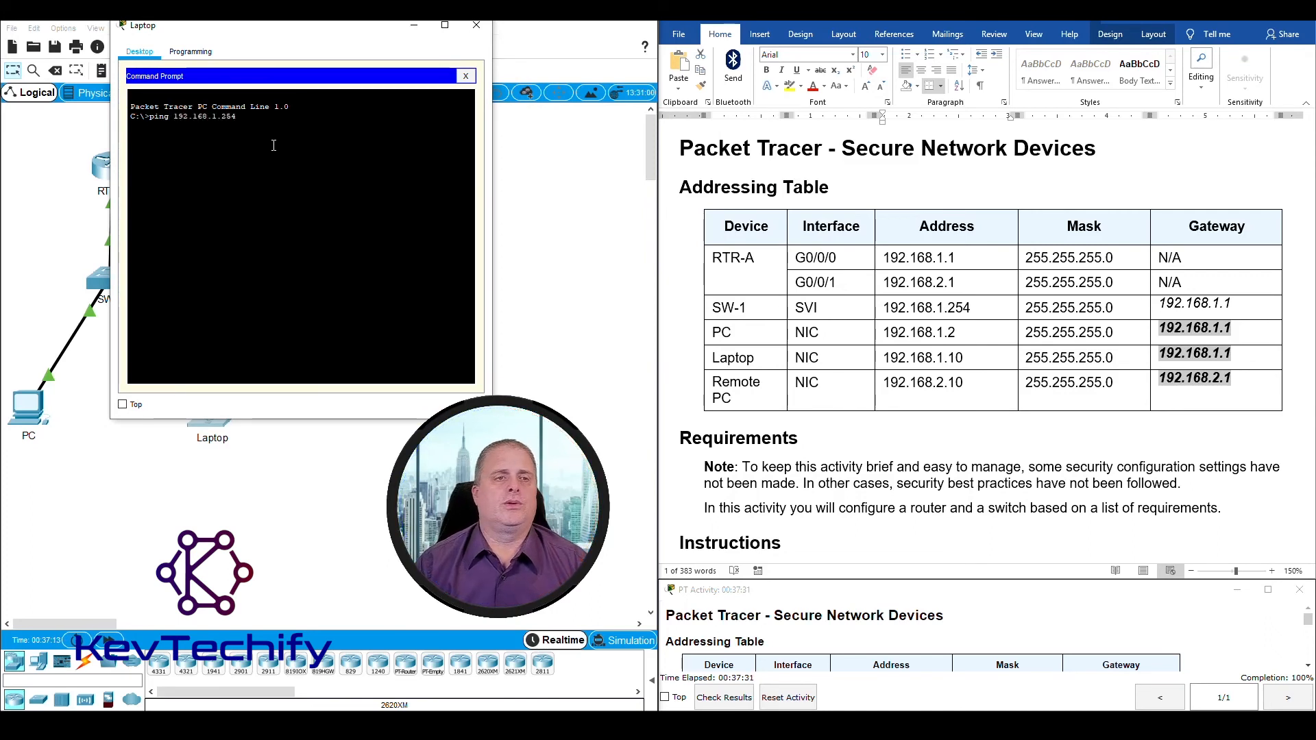
text(2.168.1.254)
key(Return)
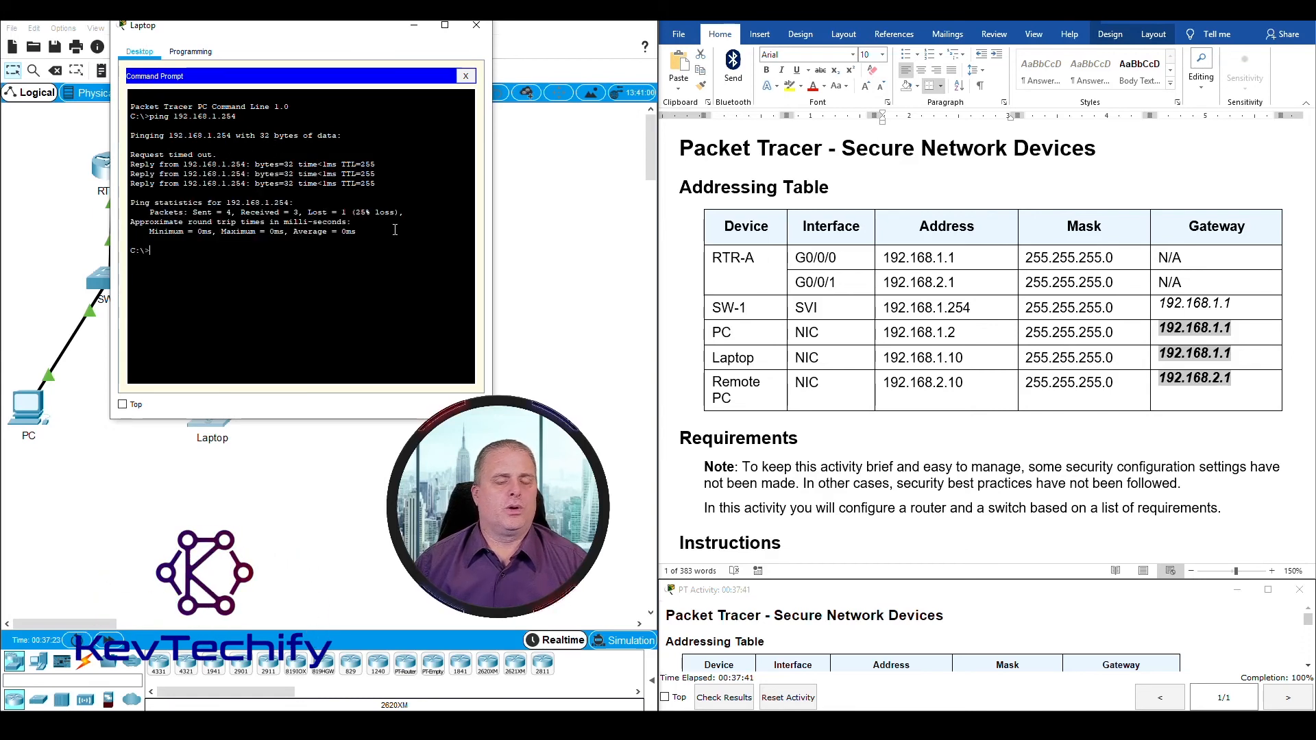
key(Up)
key(Return)
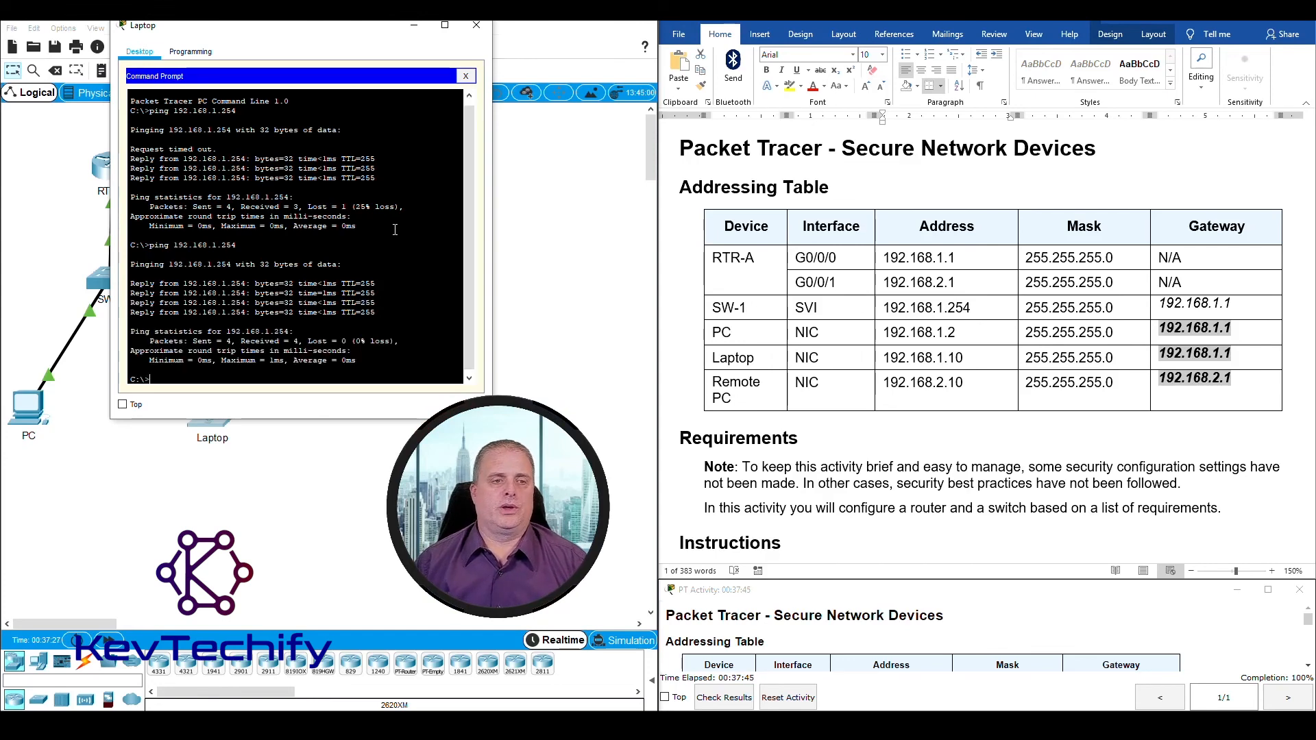
click(413, 27)
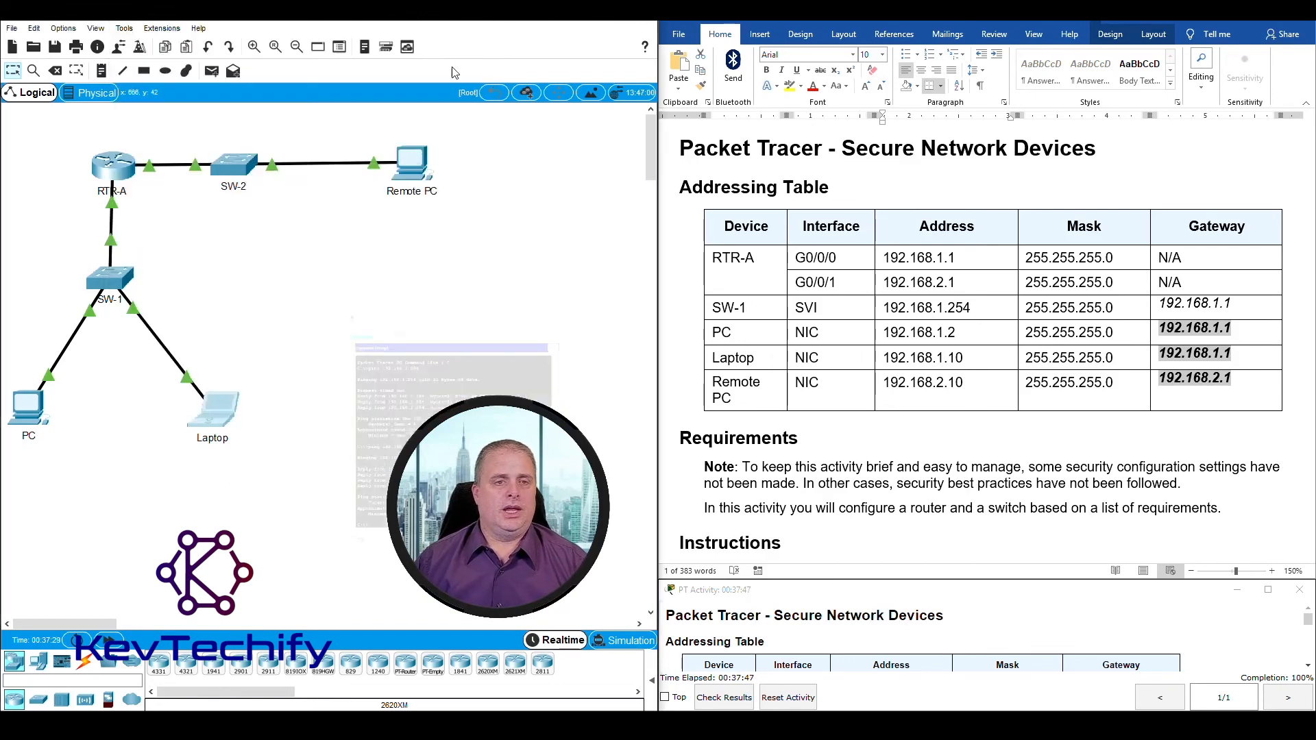
Step: Ping 192.168.1.254 twice from the Remote PC's Command Prompt and return to the Step 3 requirements in the instructions
click(416, 165)
drag(579, 158, 261, 32)
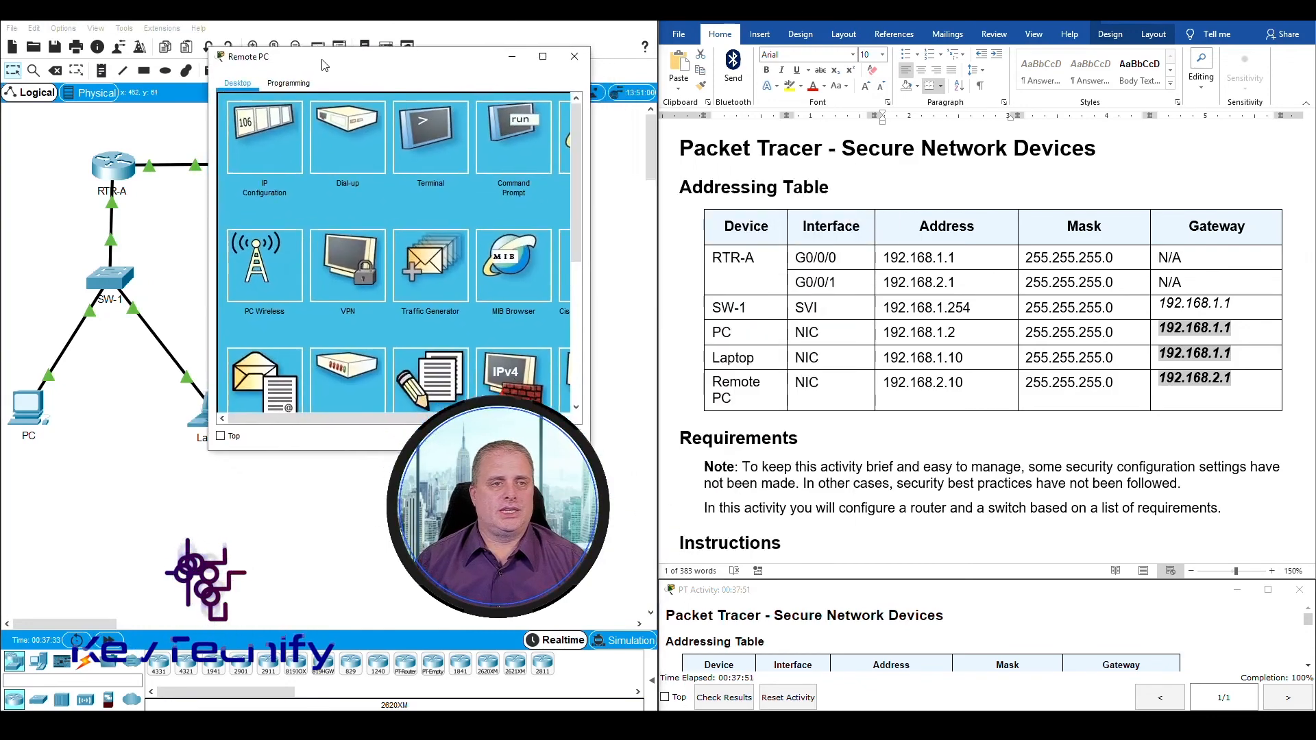
click(455, 111)
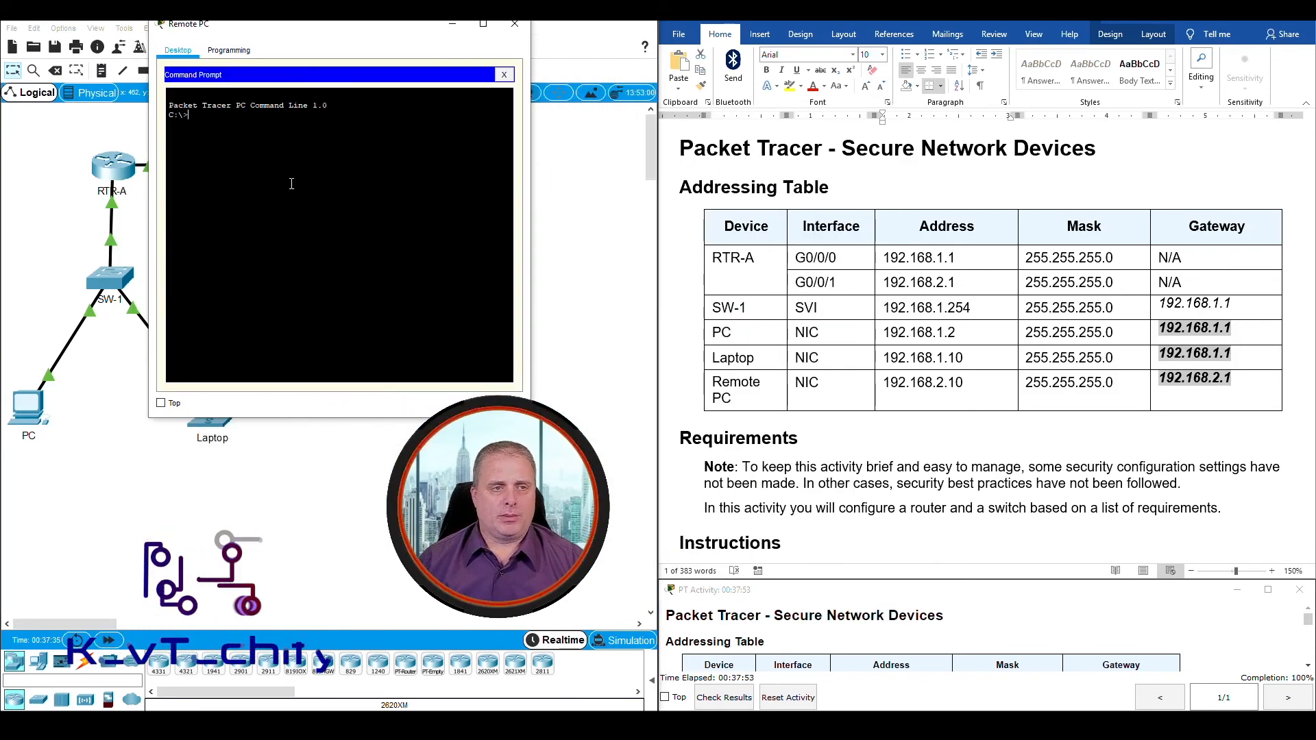
text(ping 192.168.1.2)
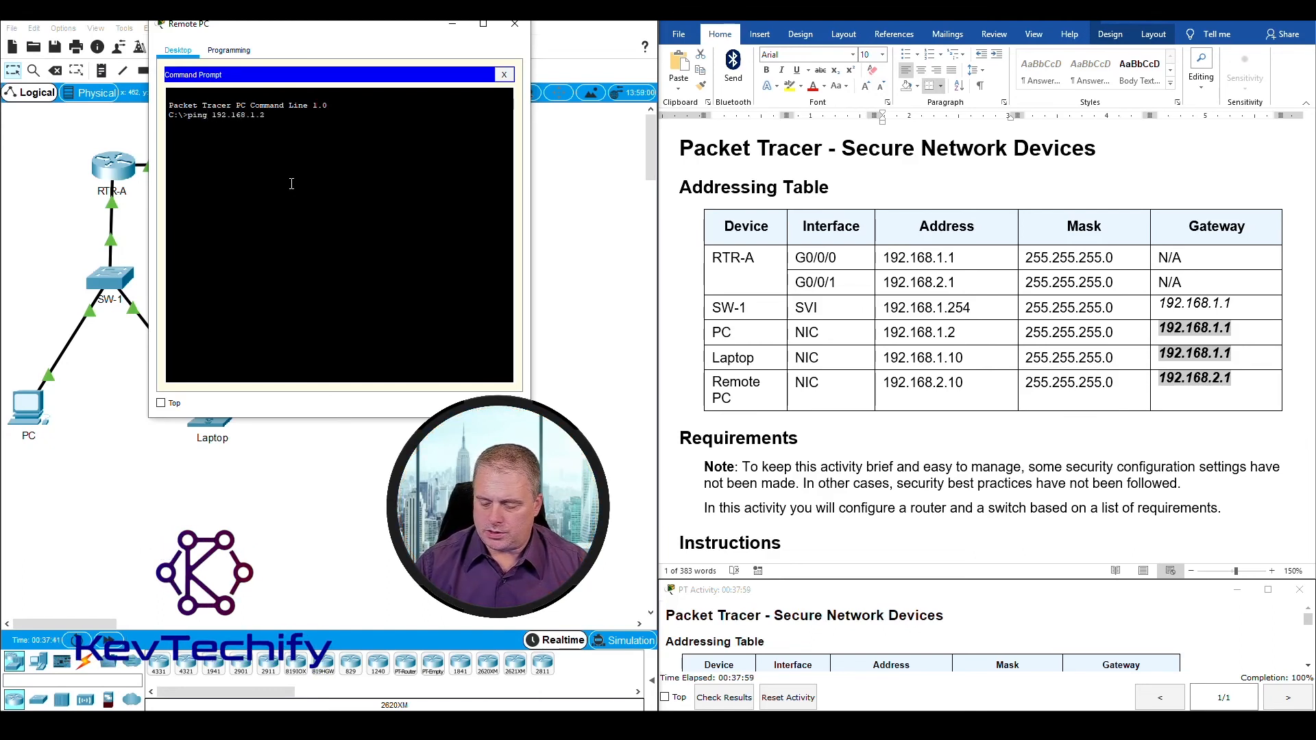
text(54)
key(Return)
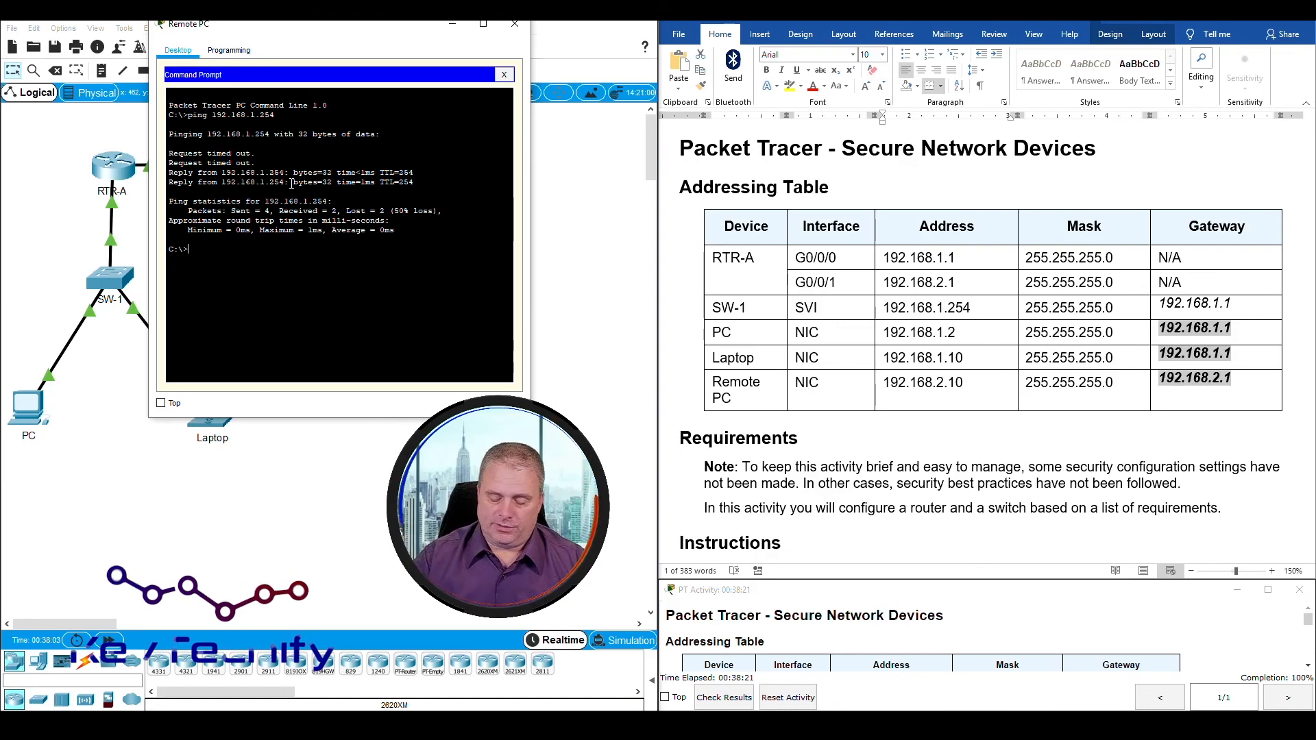
key(Up)
key(Return)
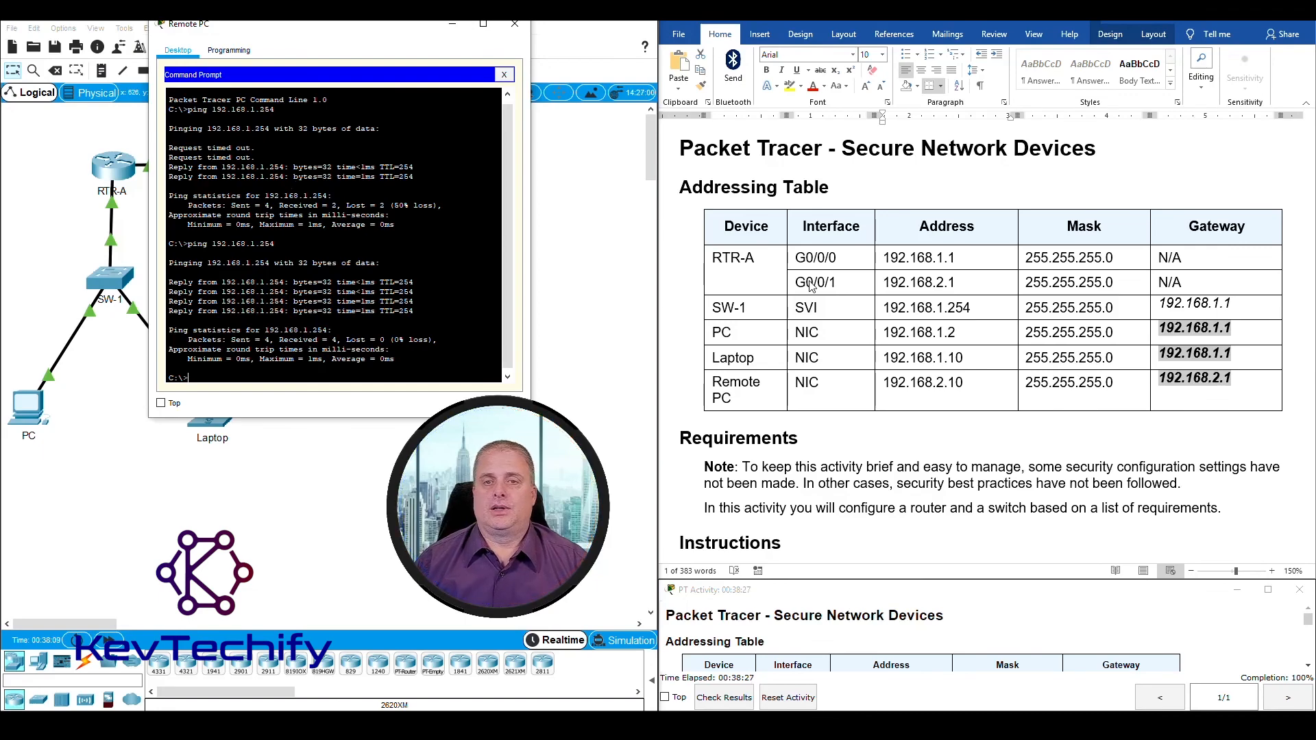
scroll(797, 410, down, 15)
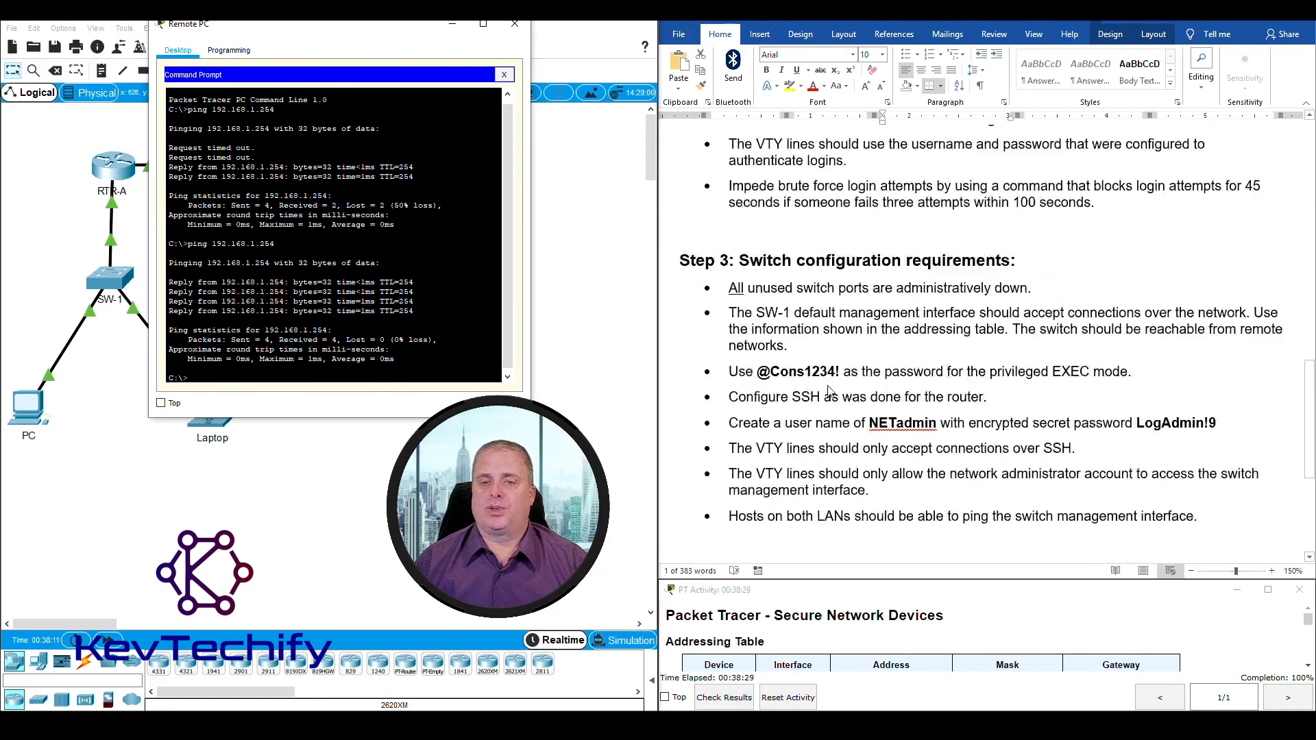